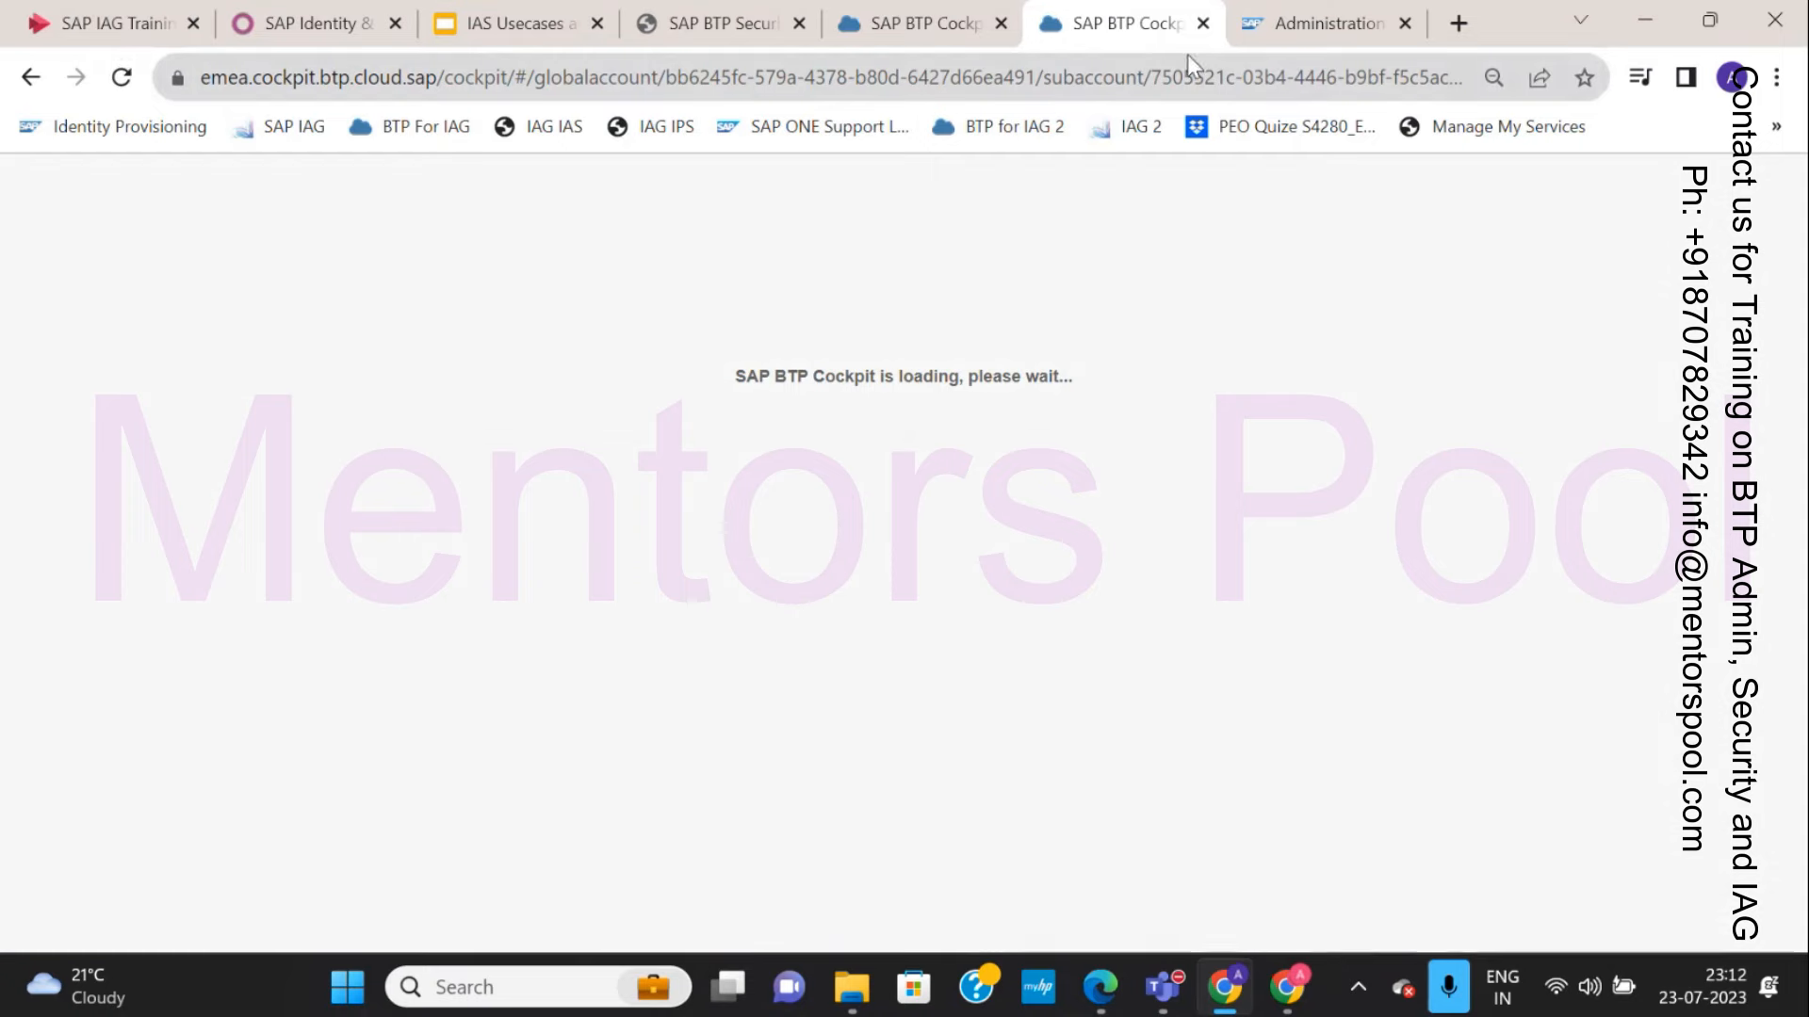
Switch to the Cloud Identity Services administration console, go to its home page and review the tile sections from Users & Authorizations to Monitoring & Reporting.
click(1258, 22)
click(119, 81)
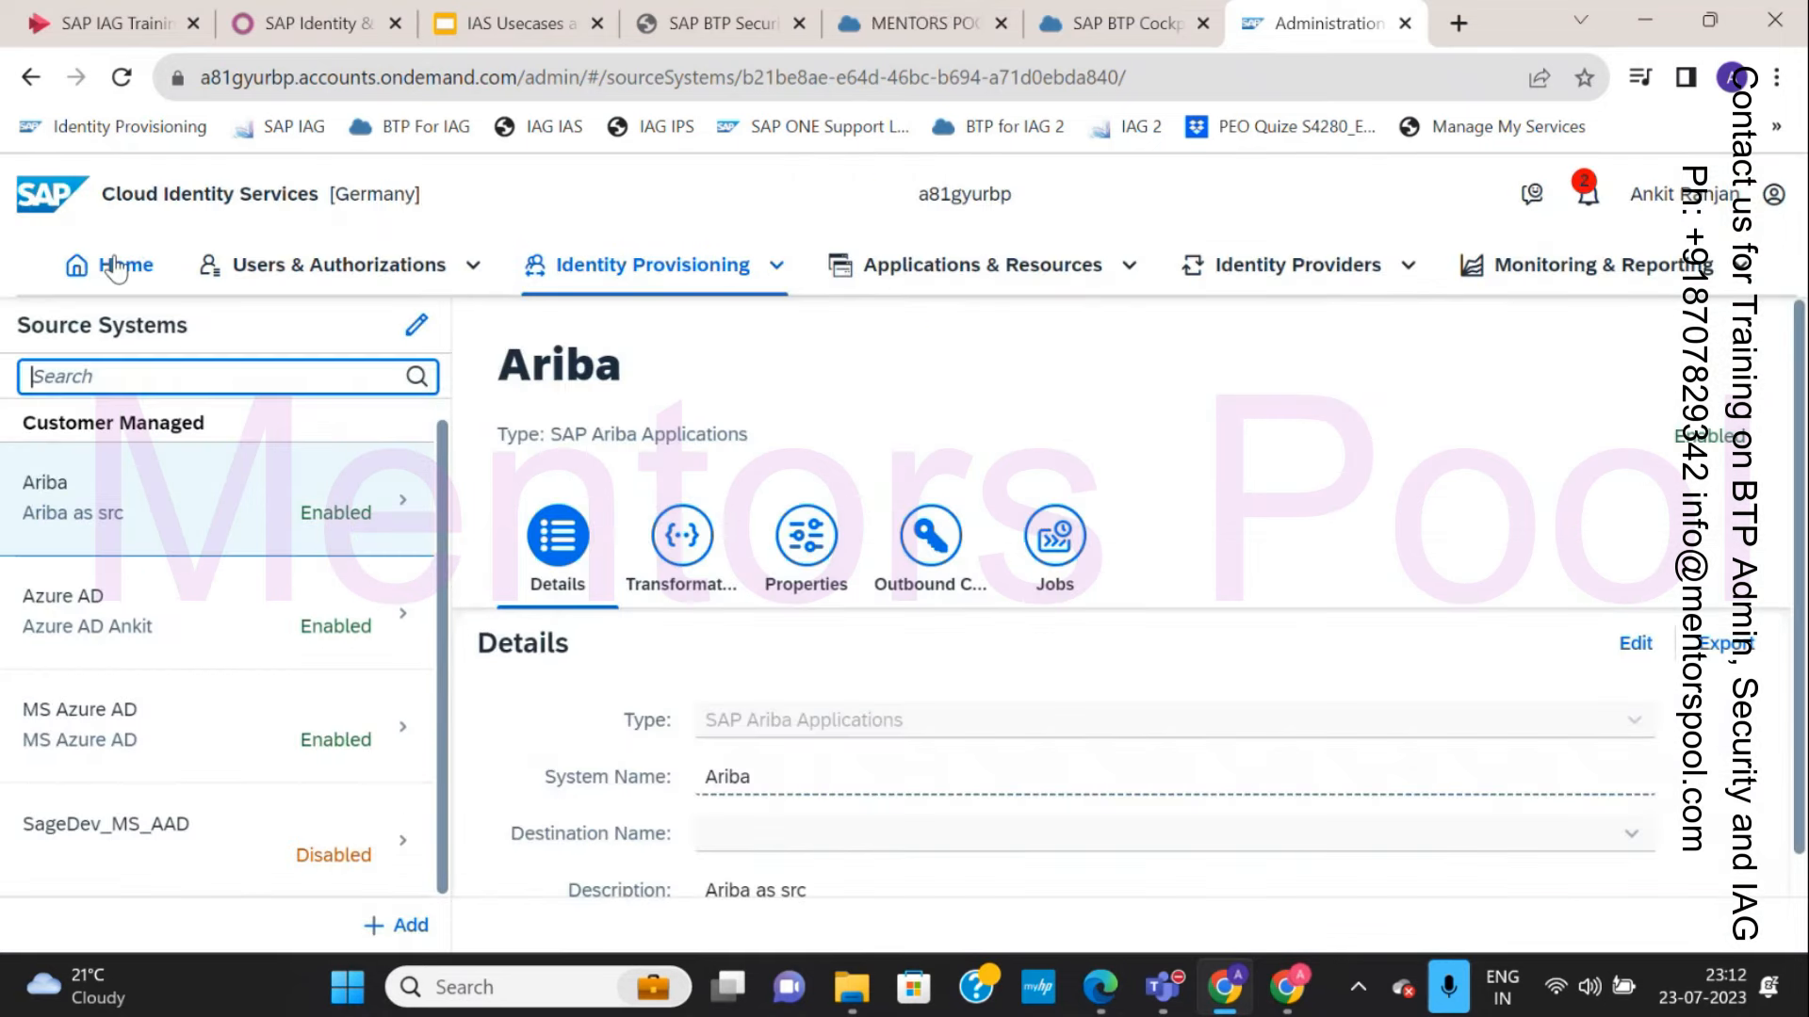
click(115, 268)
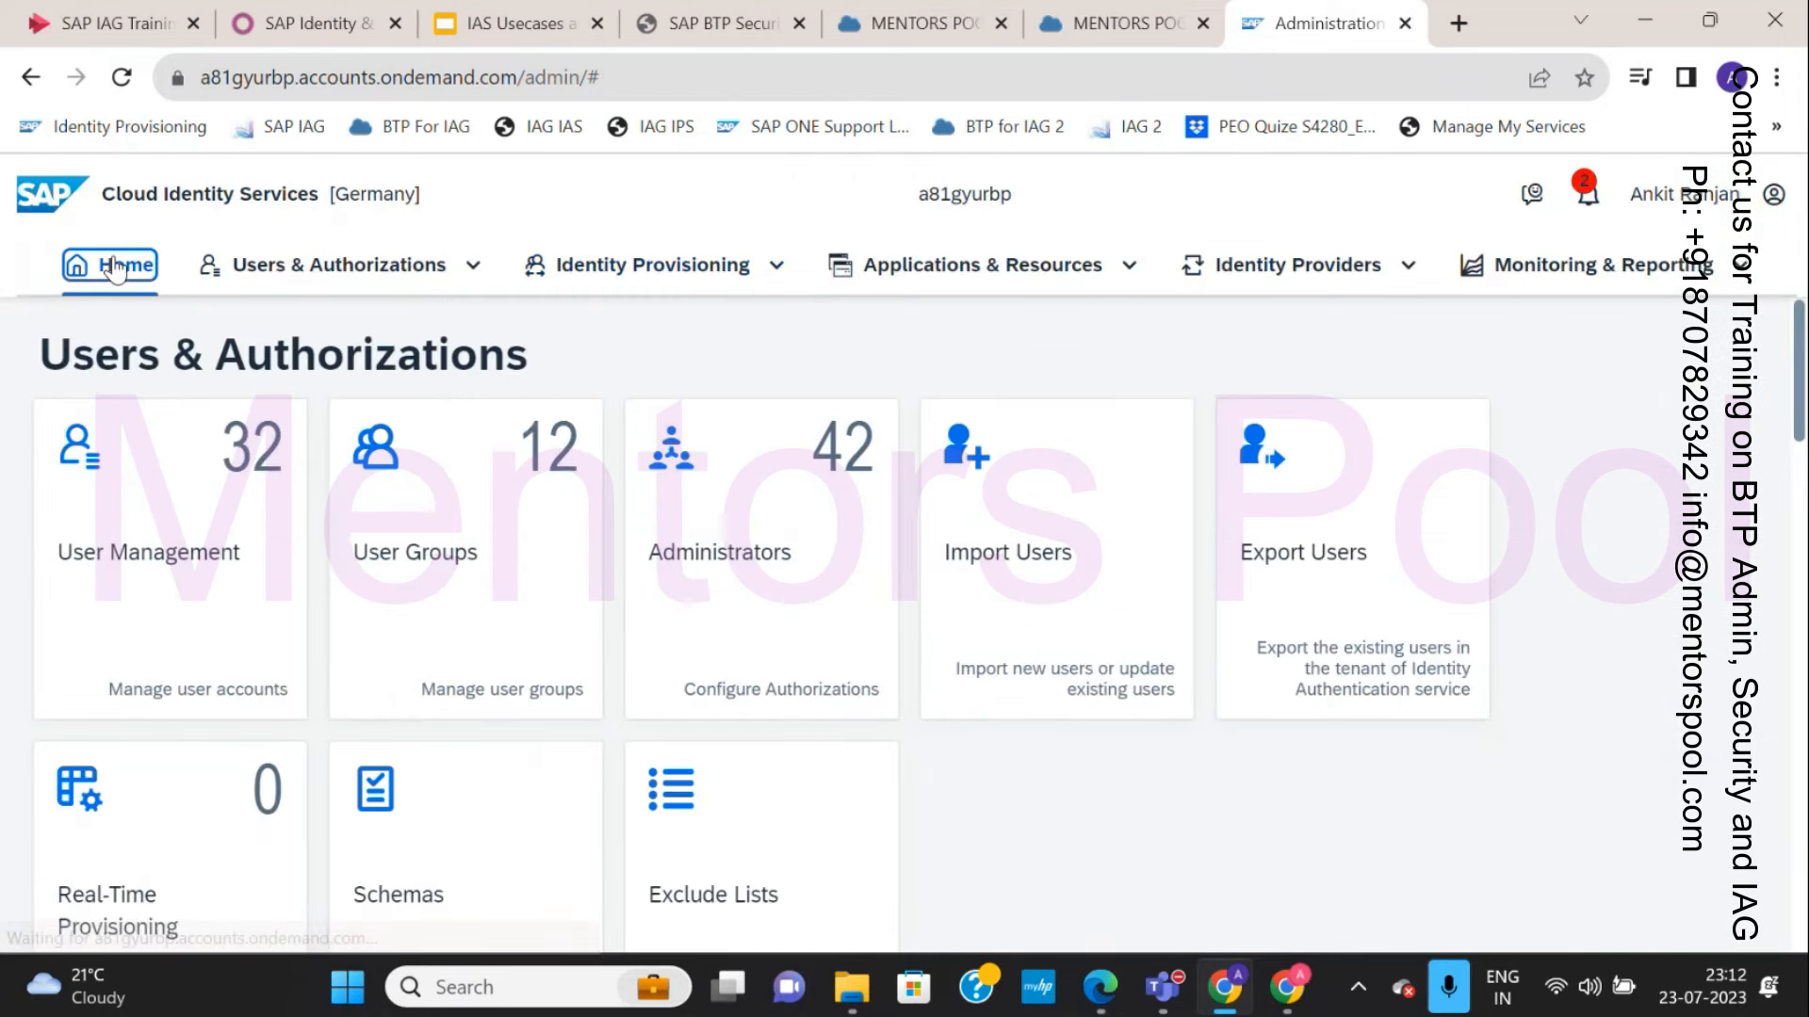
scroll(262, 590, down, 6)
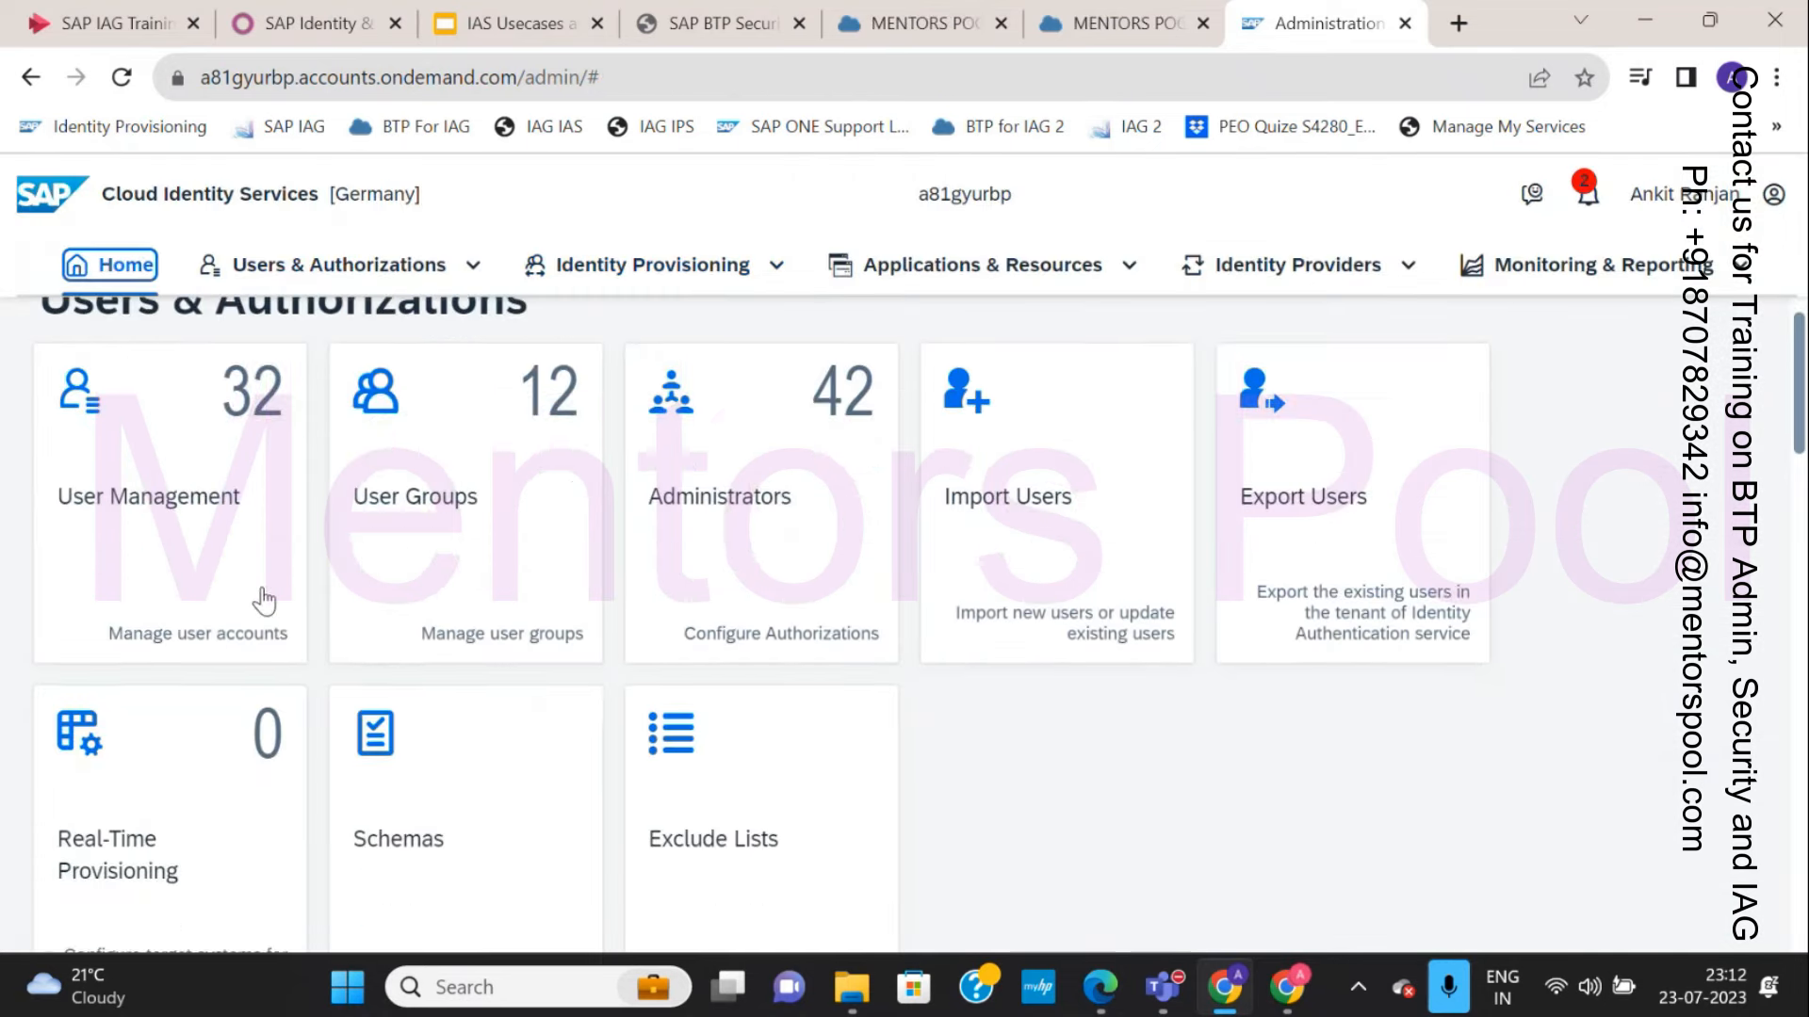
scroll(264, 590, up, 6)
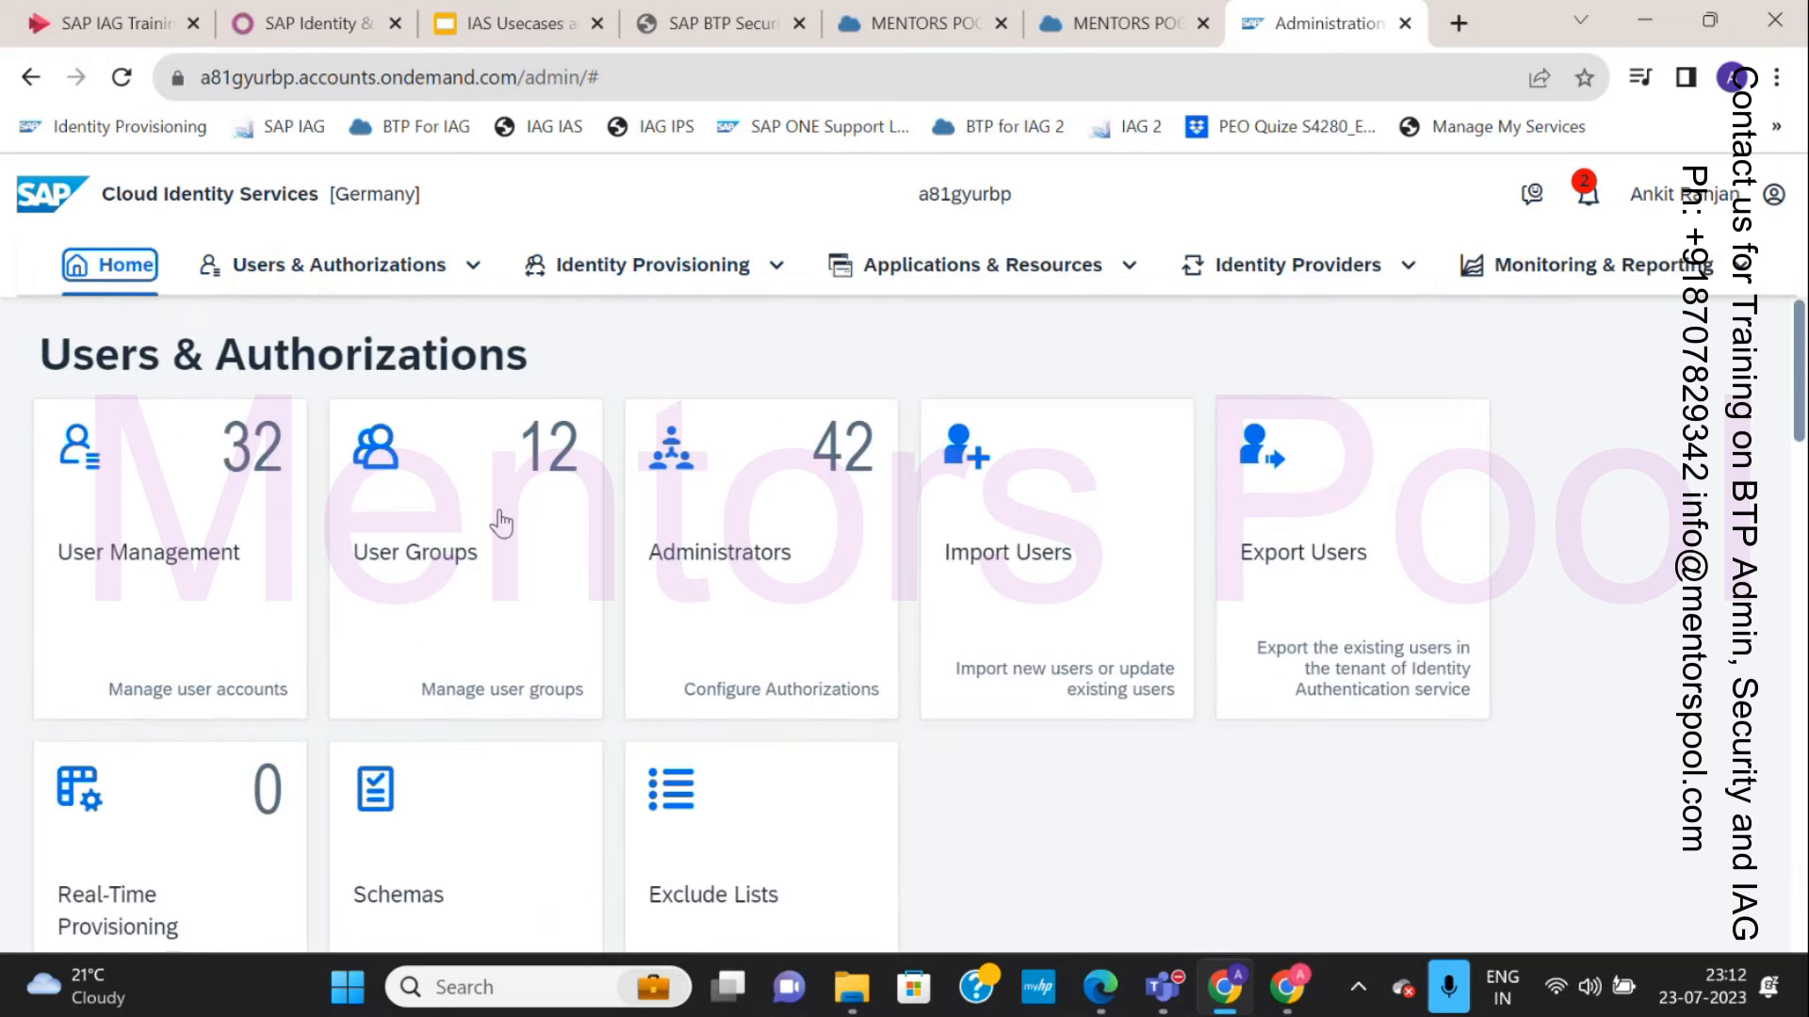
scroll(505, 614, down, 10)
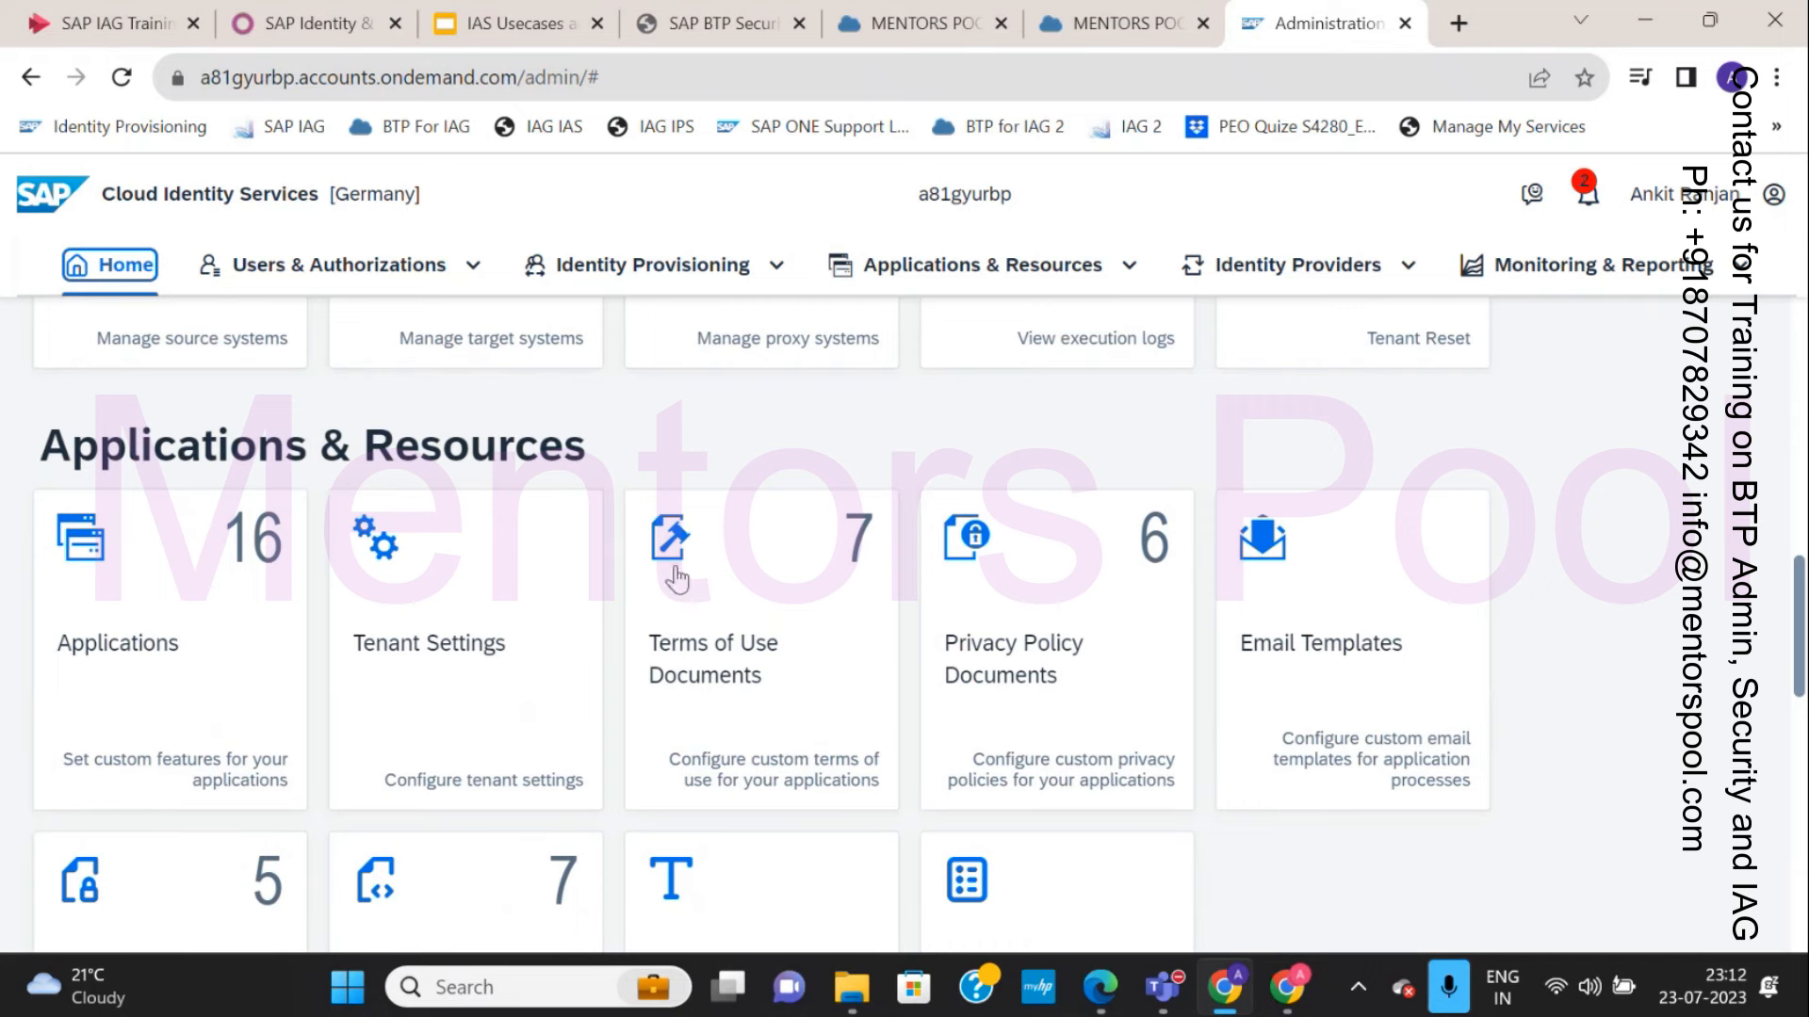
scroll(675, 580, down, 7)
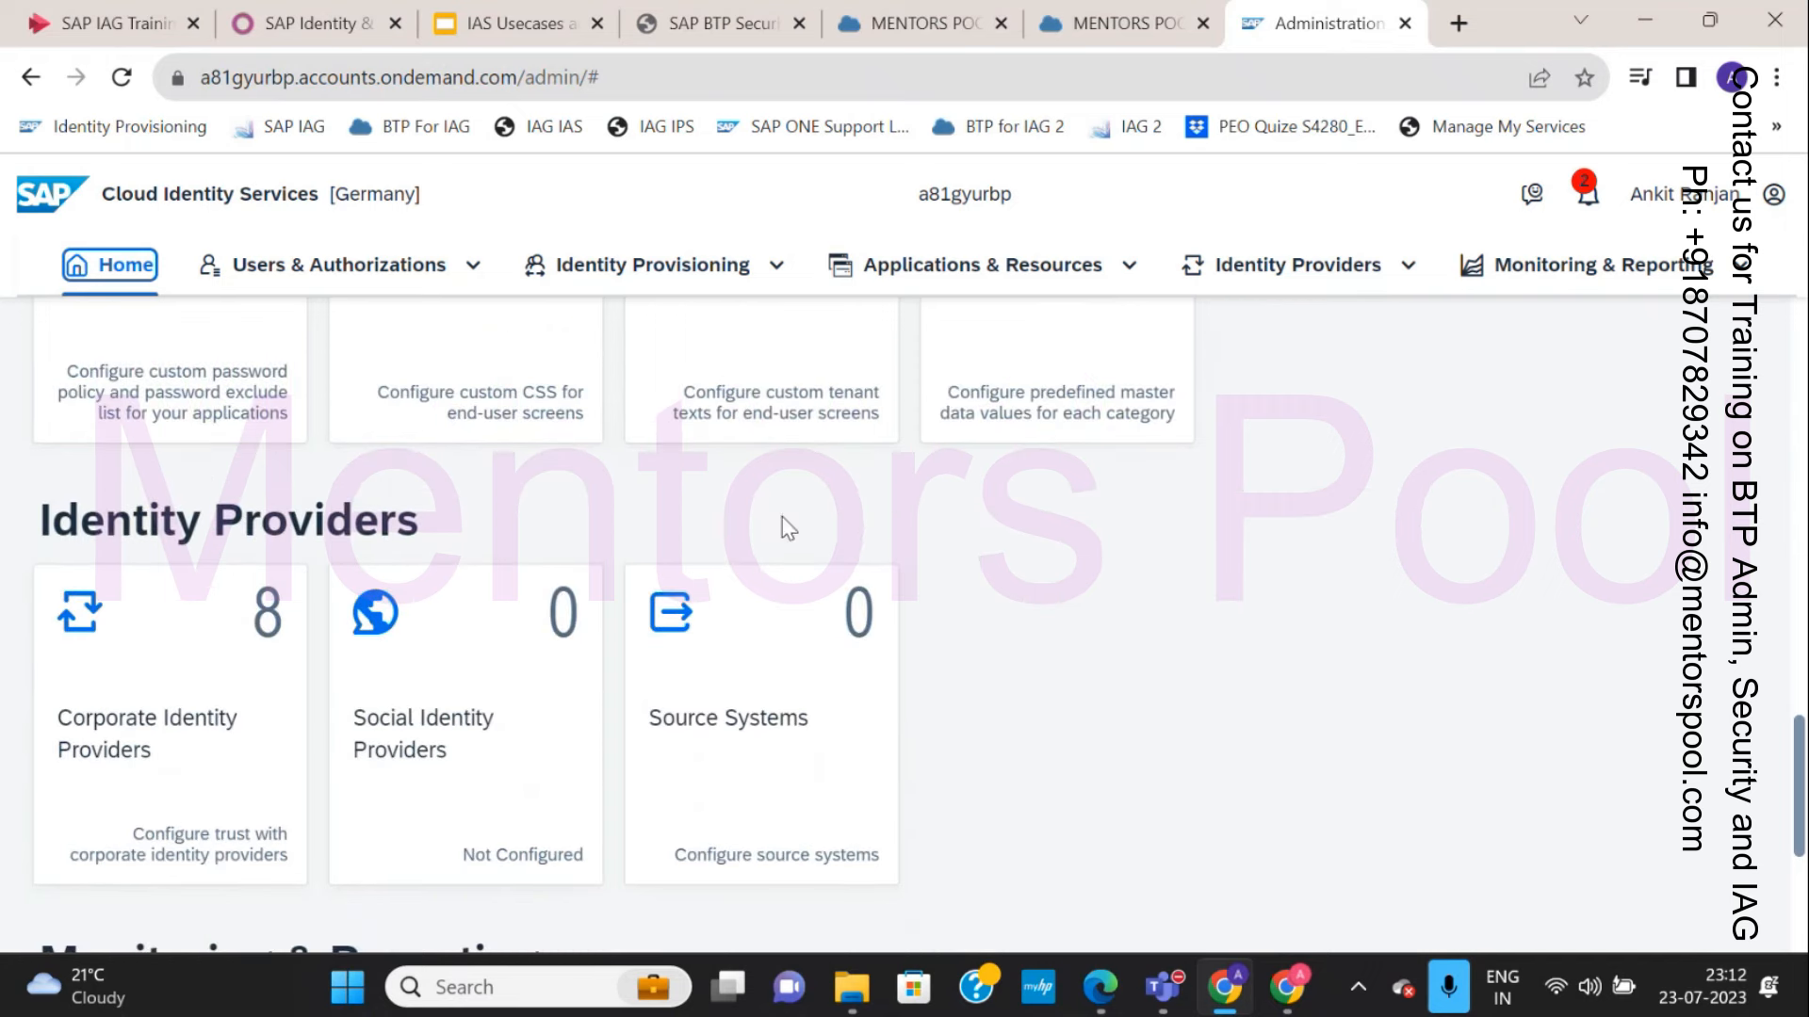
scroll(552, 682, down, 1)
scroll(552, 682, down, 4)
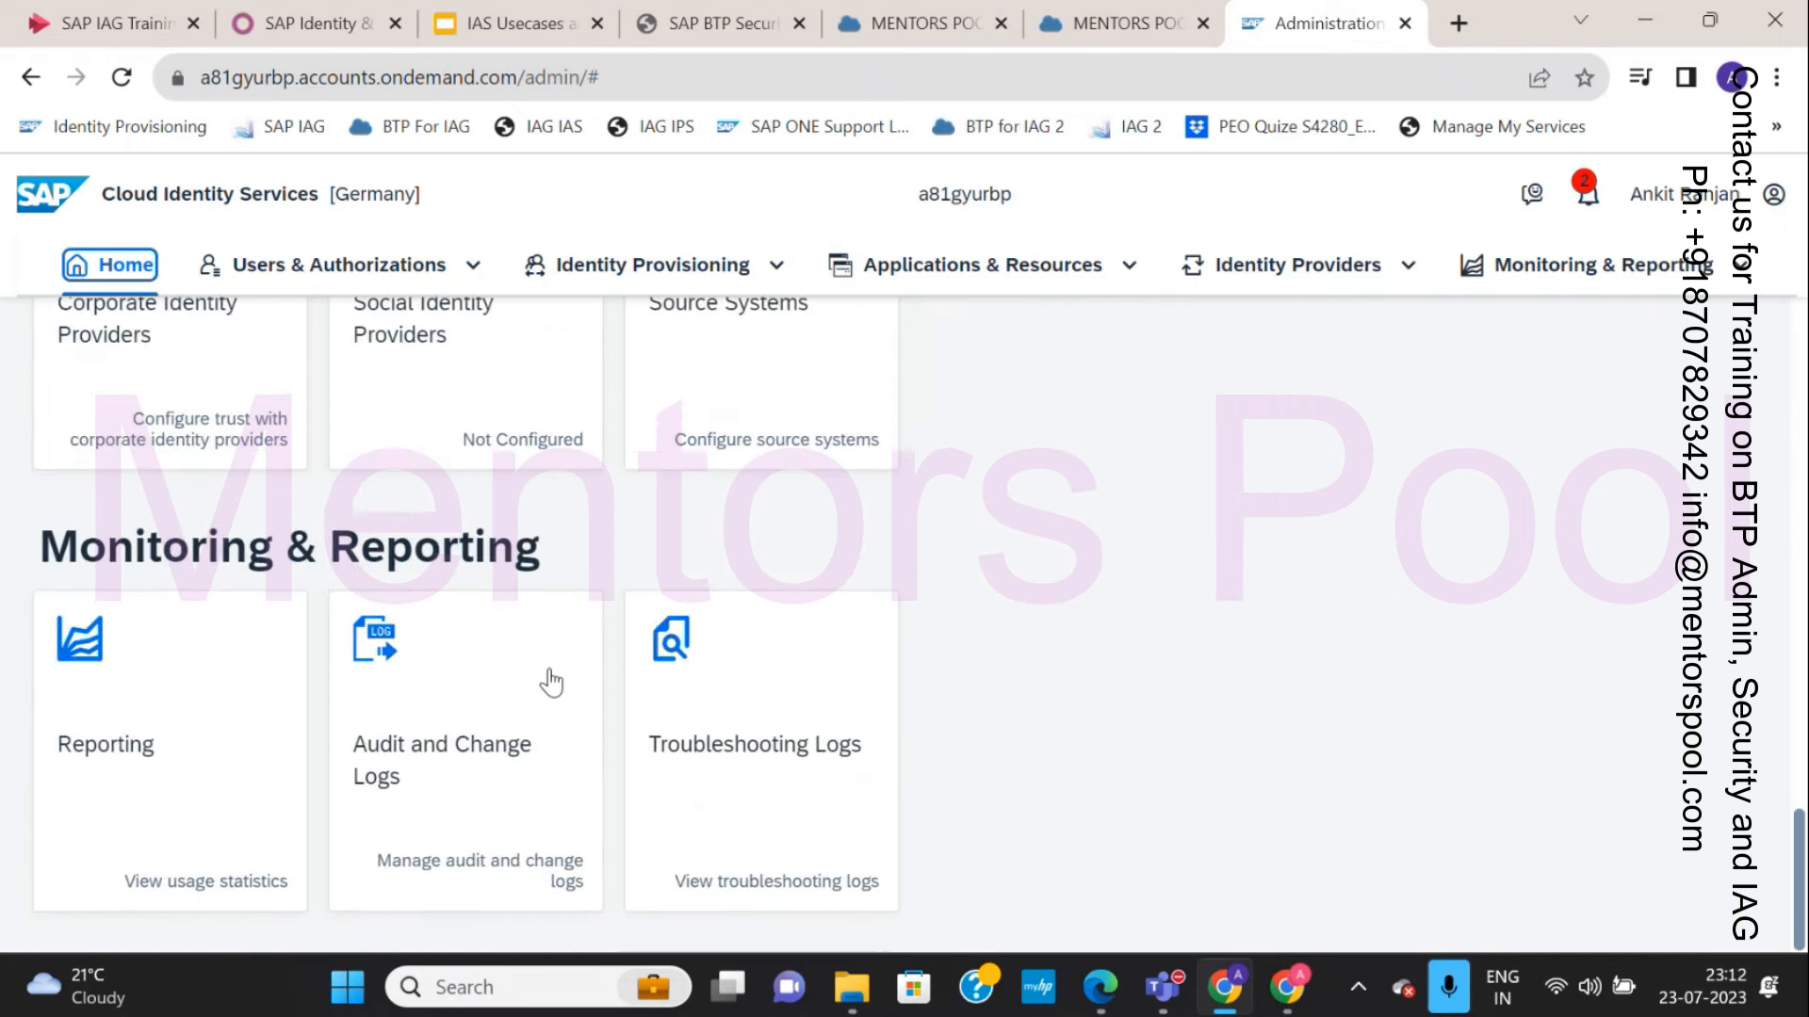
scroll(442, 444, up, 2)
scroll(455, 448, up, 12)
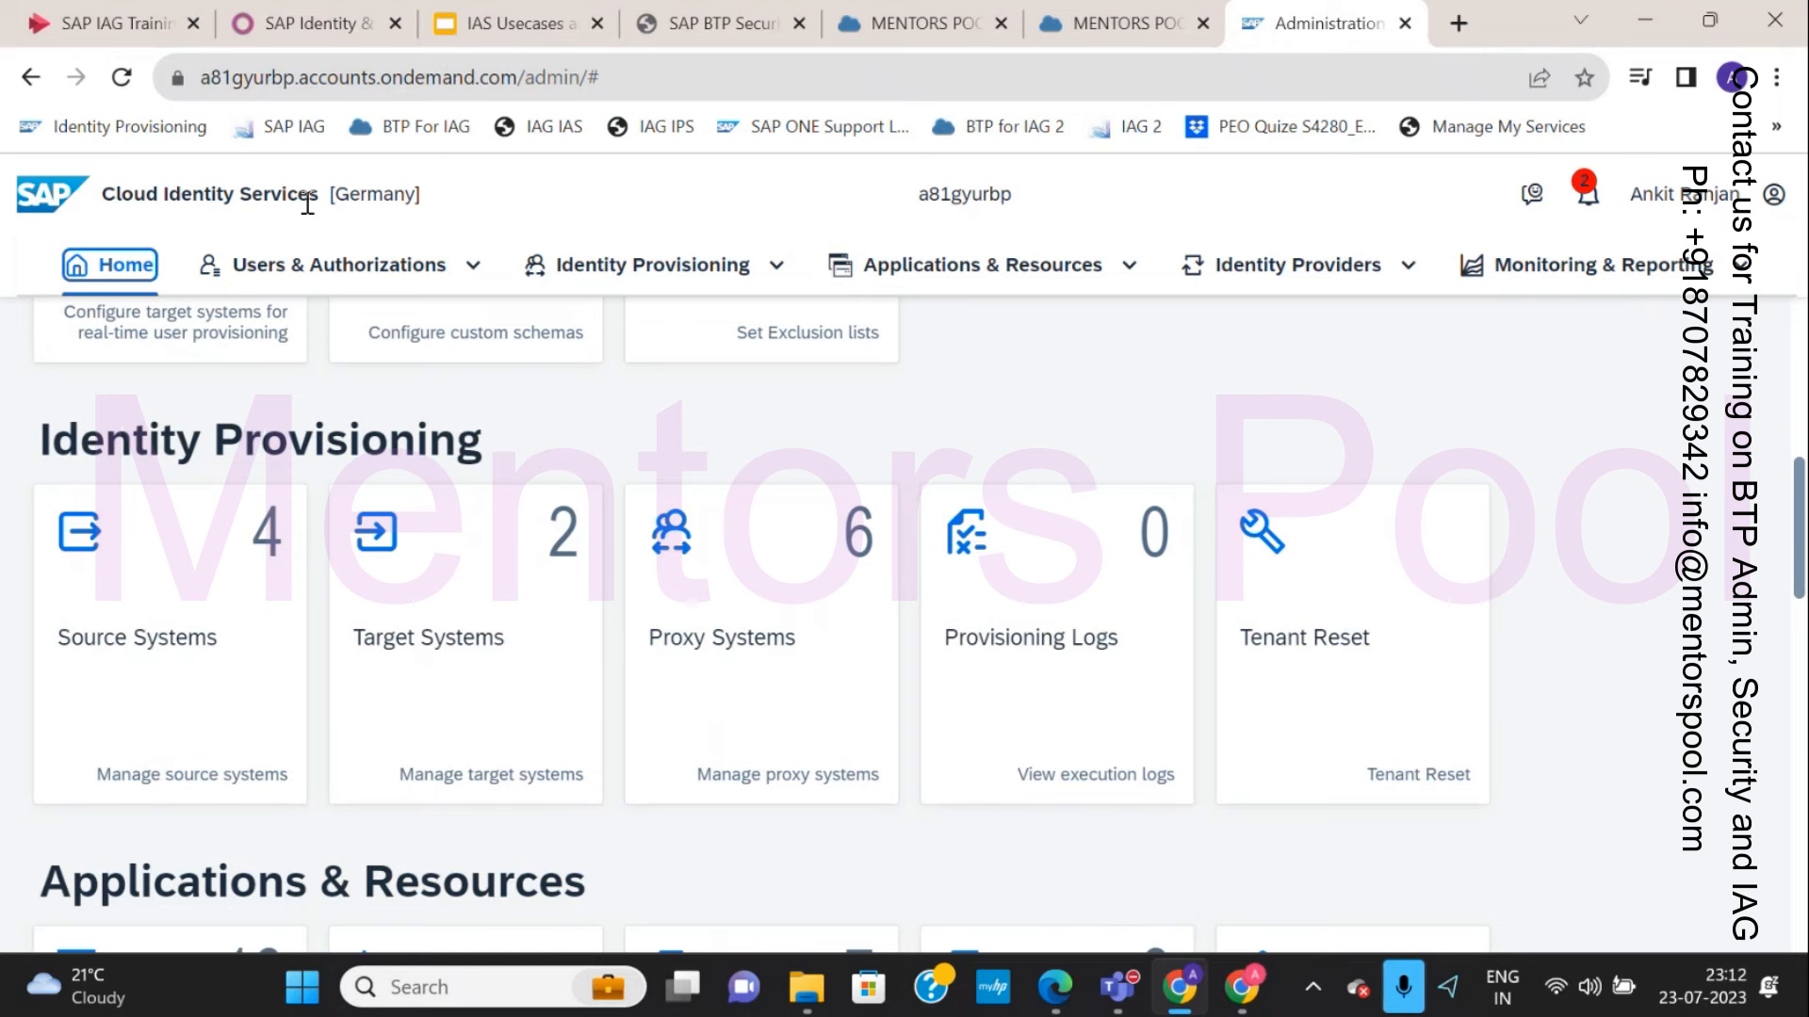
scroll(500, 625, up, 6)
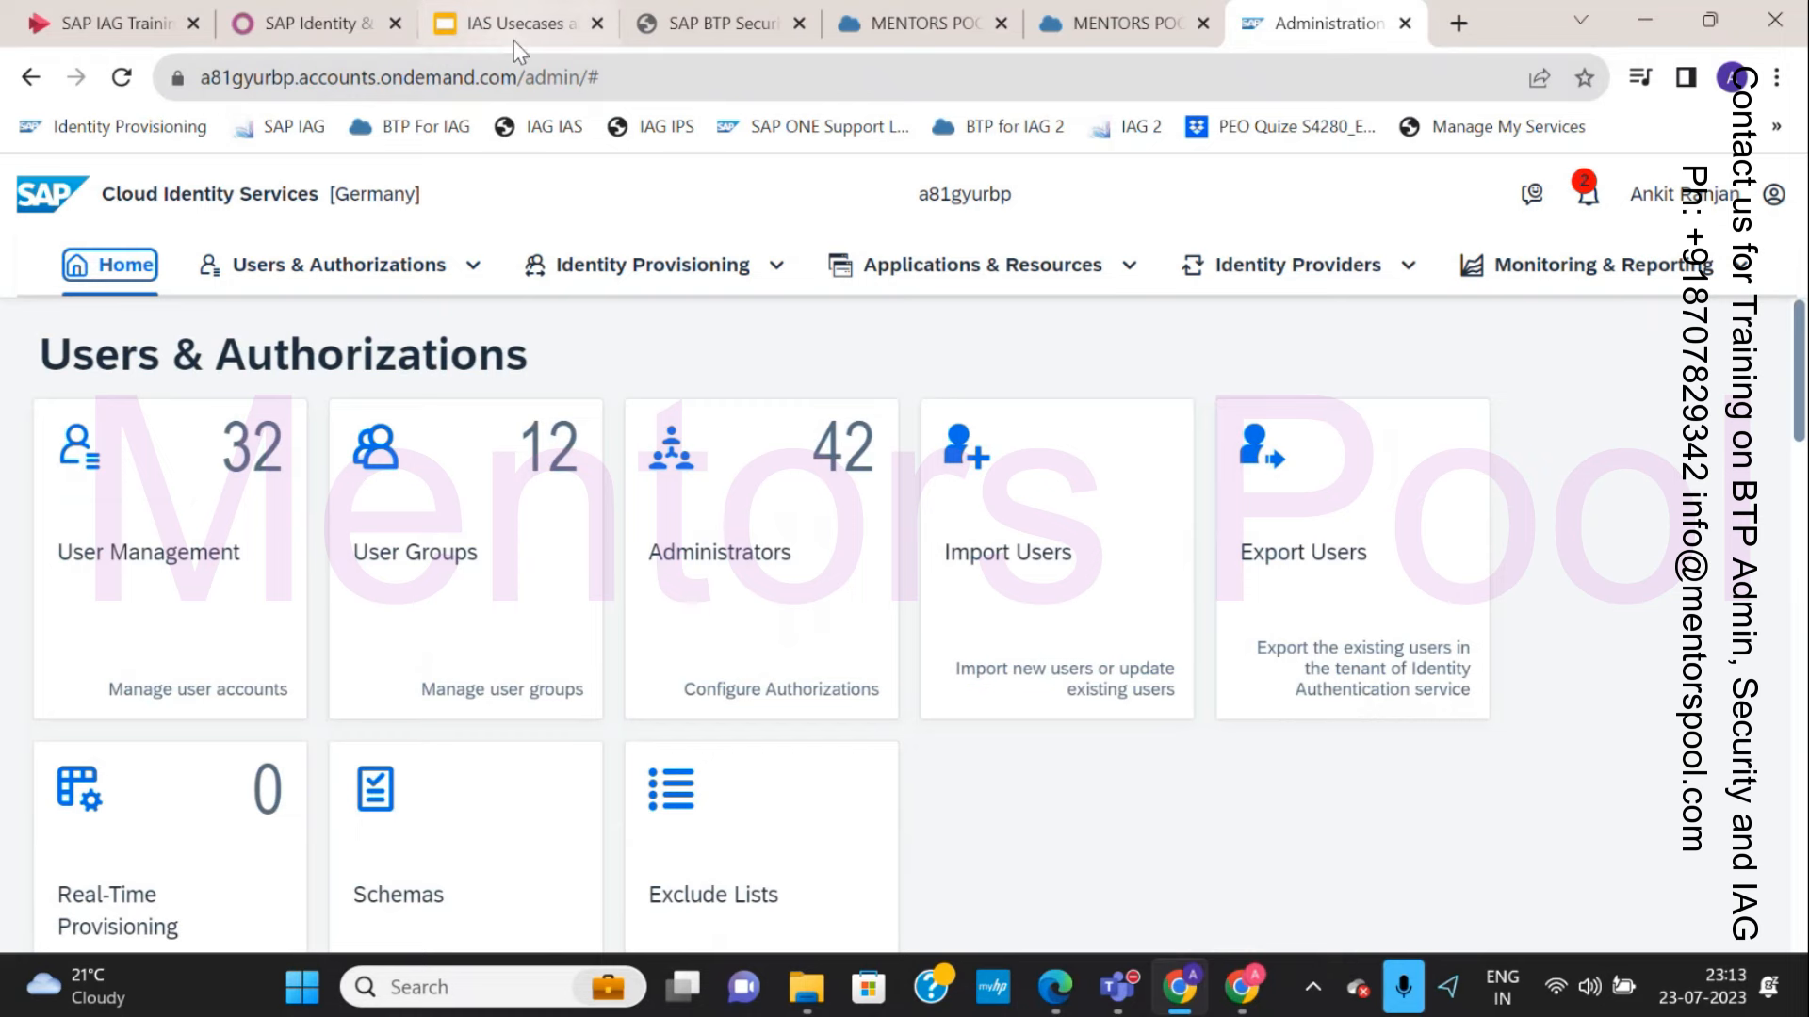
Switch to the Google Slides presentation and present slide 11, Integrate IAS with BTP Sub-Account, to review the integration steps.
mouse_move(510, 34)
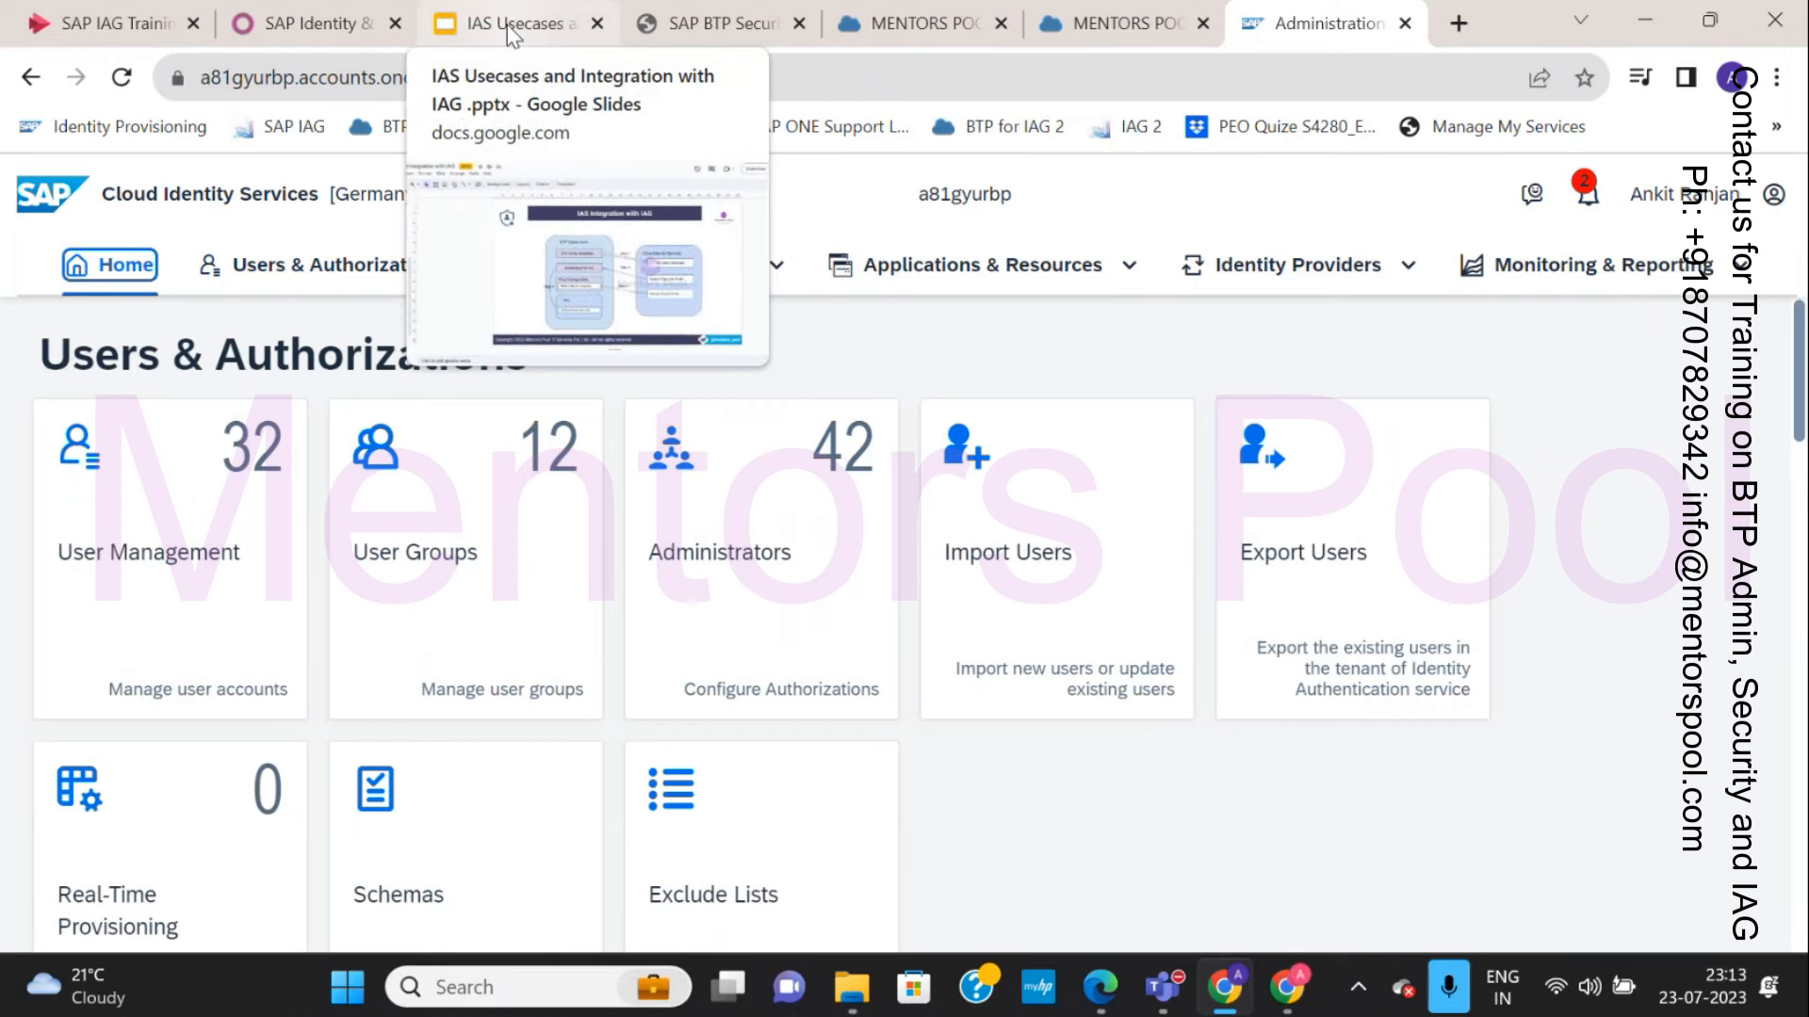
click(511, 34)
scroll(132, 754, down, 2)
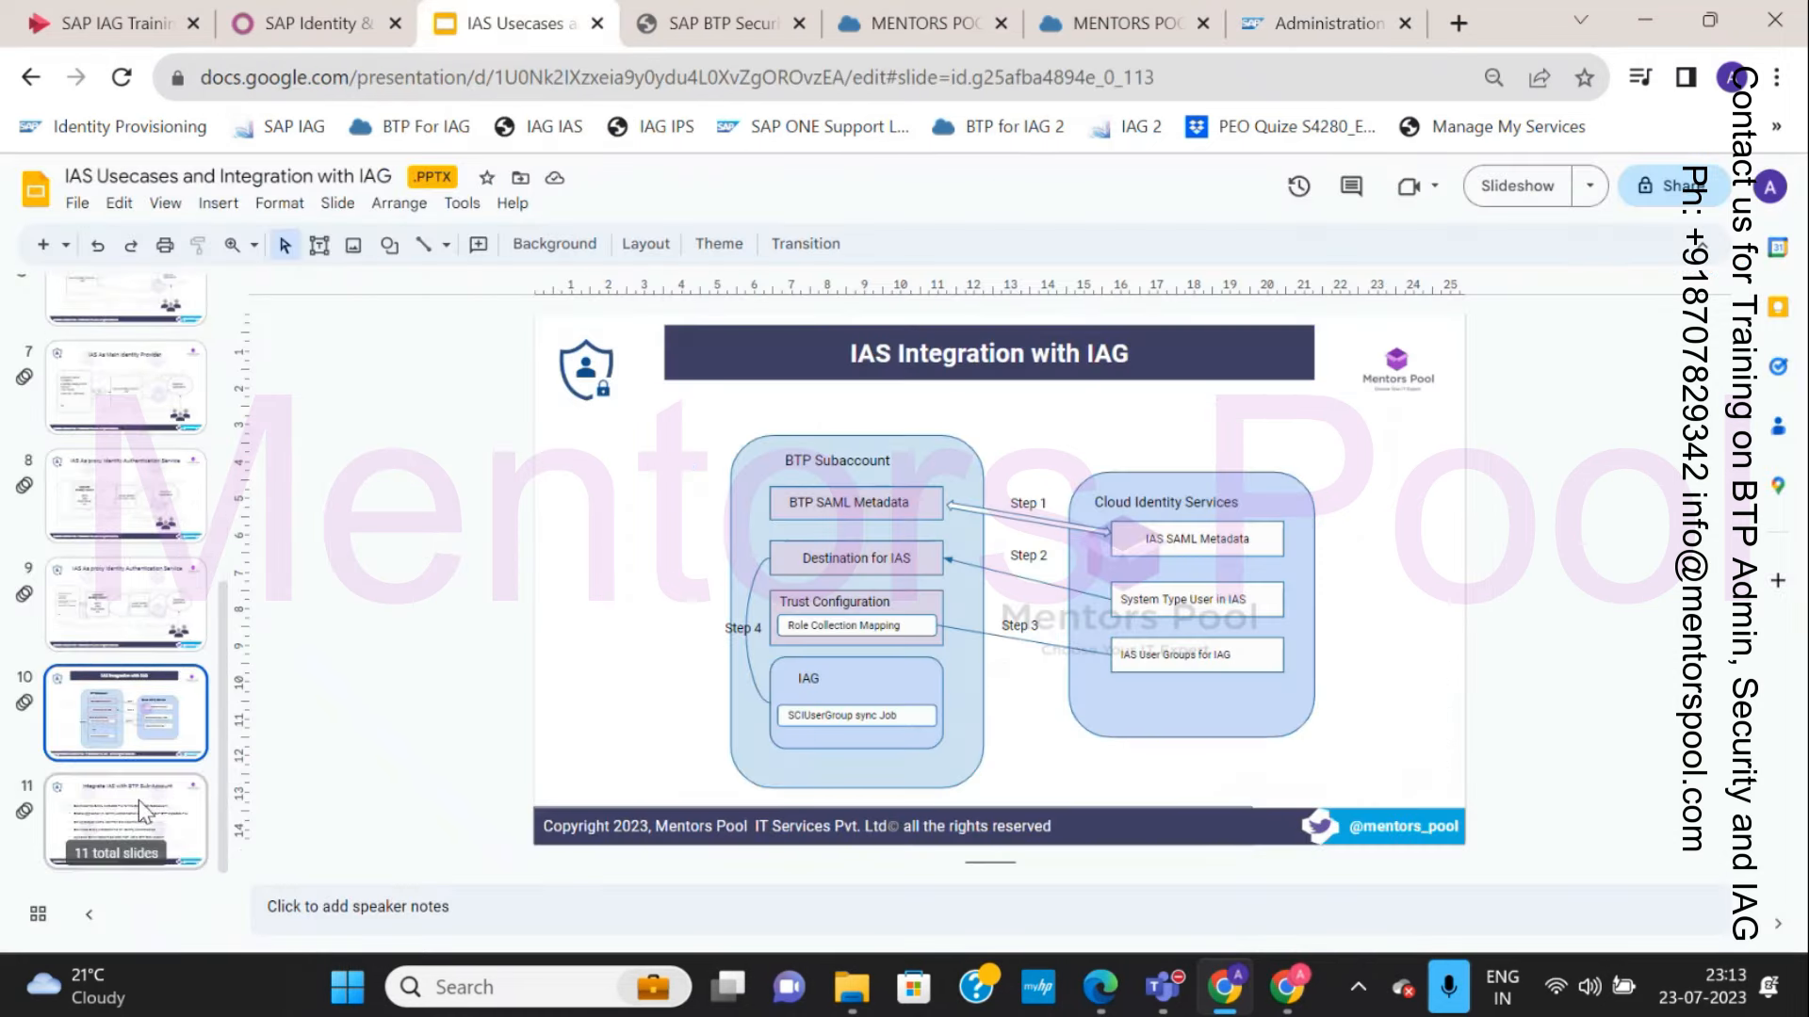
click(130, 807)
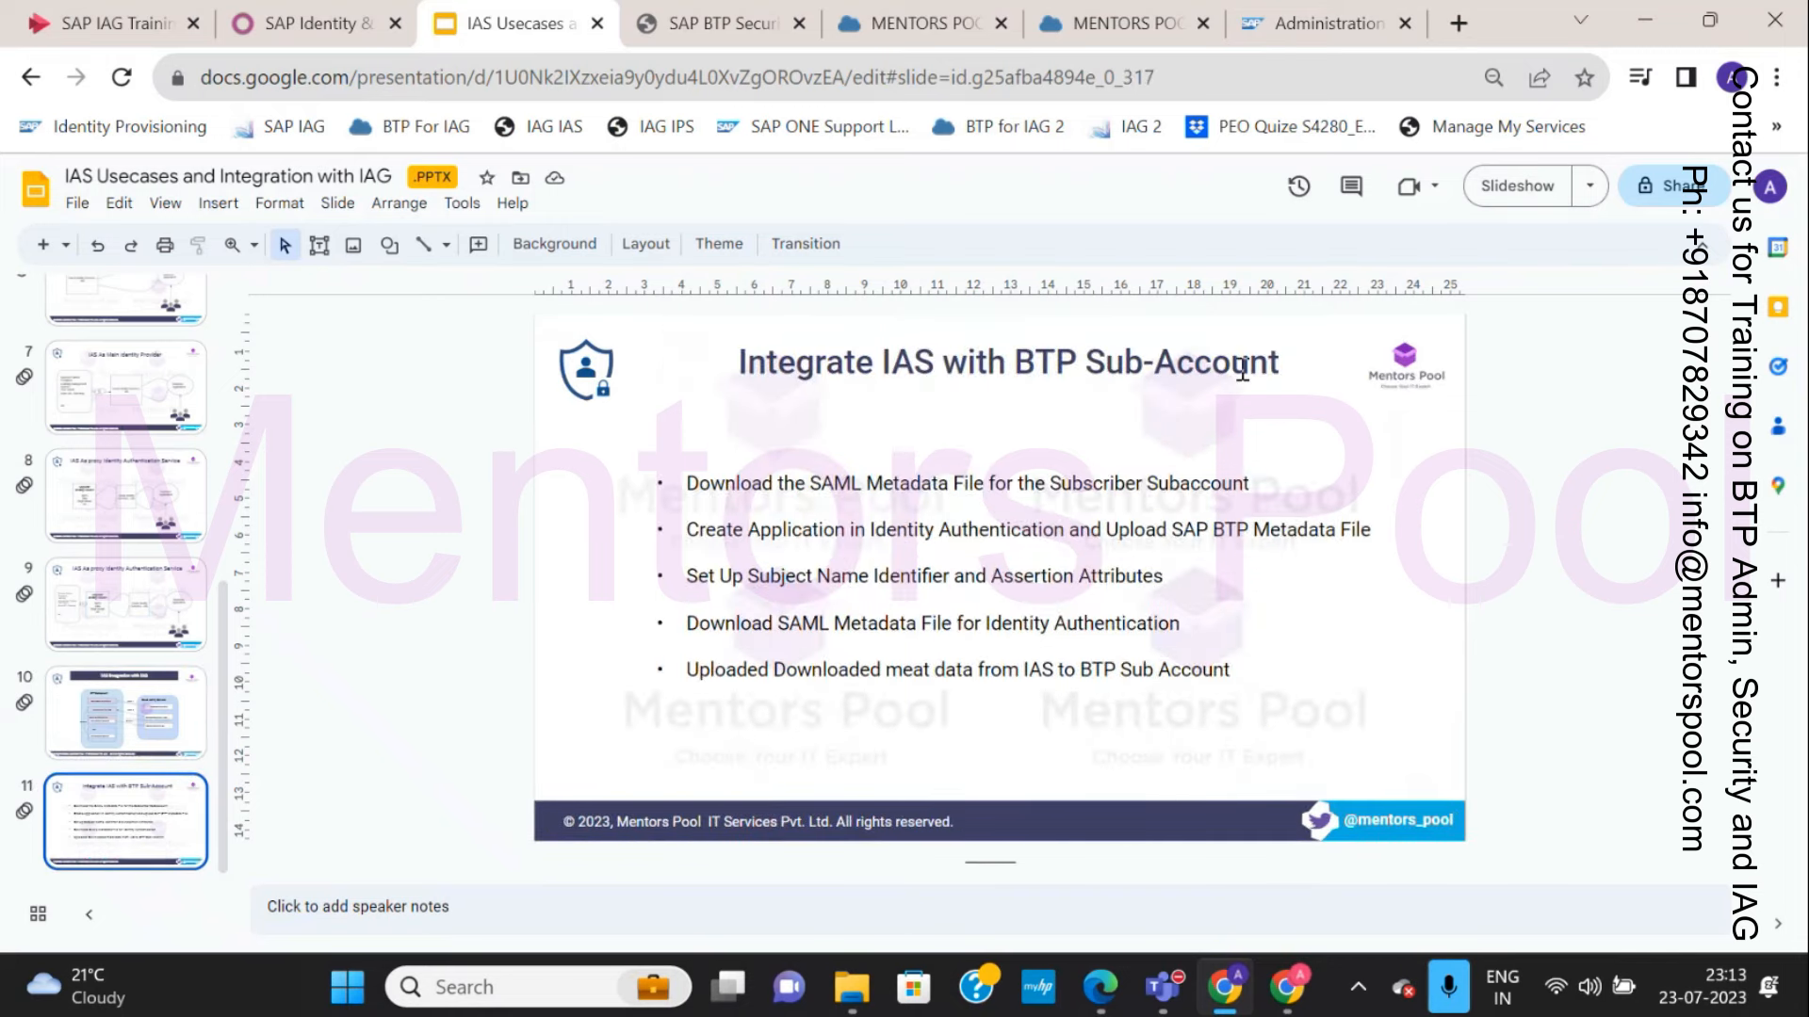
click(1551, 200)
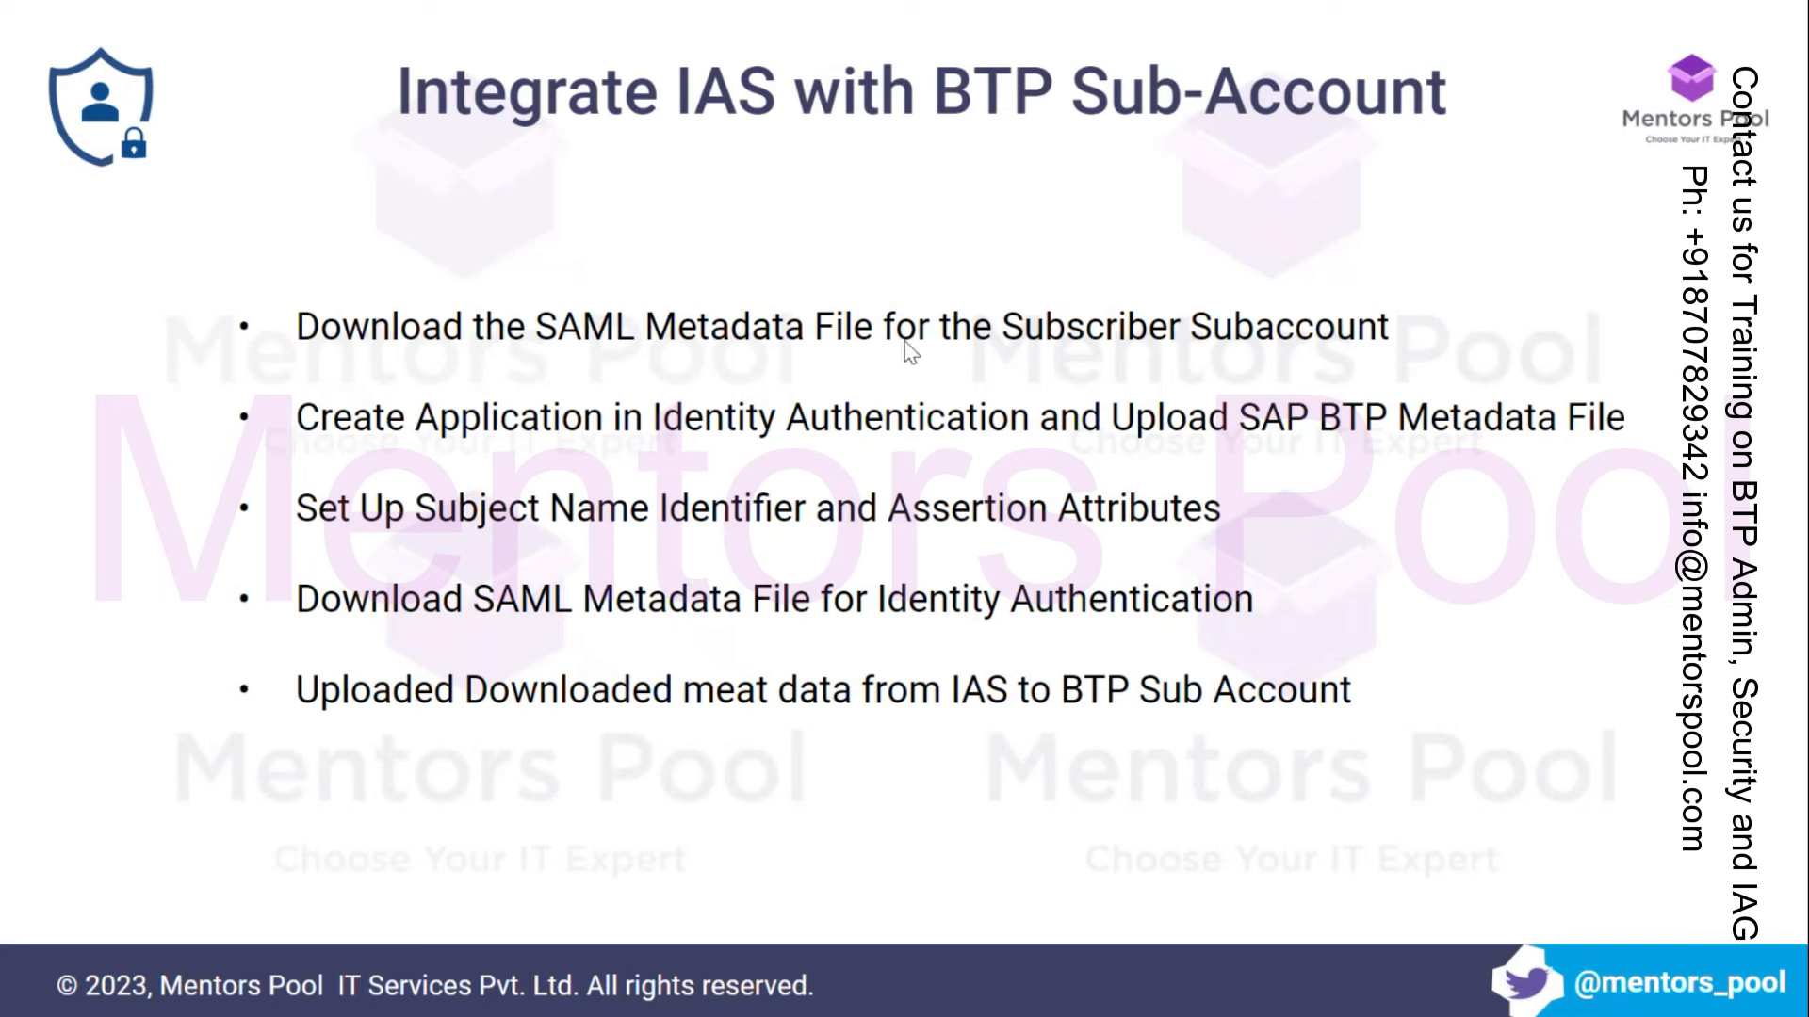
key(Escape)
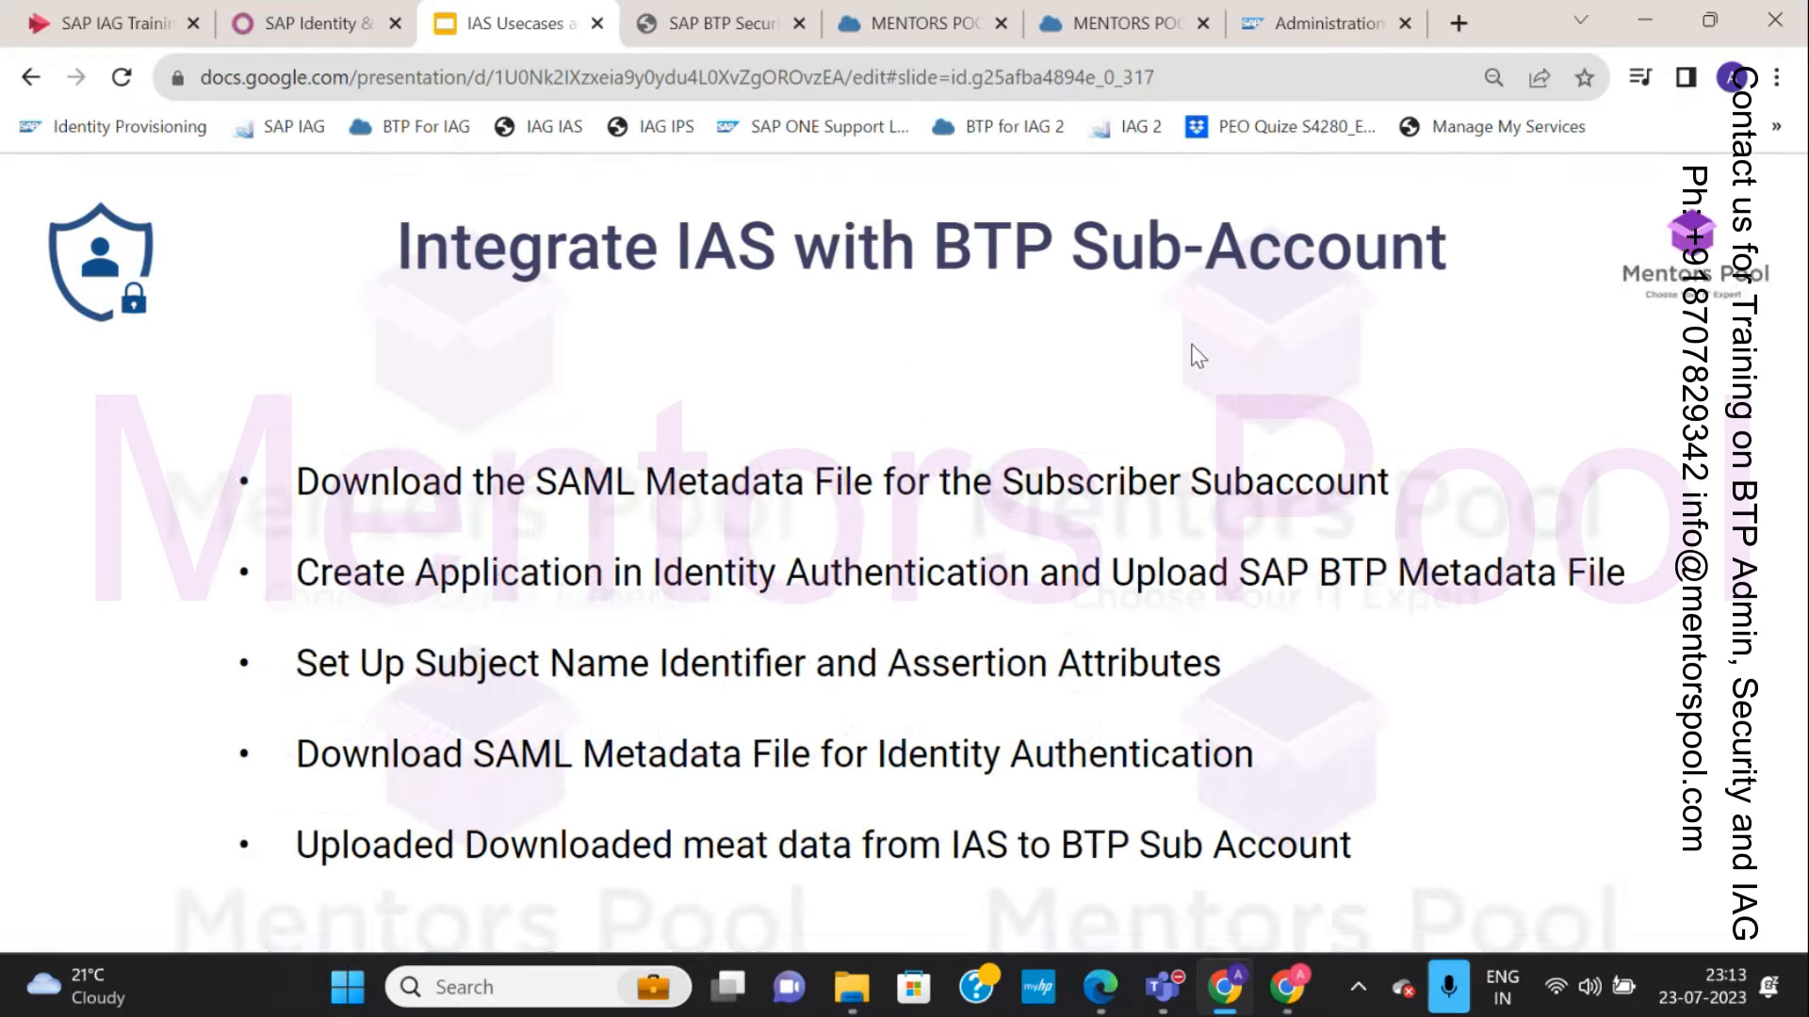
Switch to SAP BTP Cockpit and download the SAML metadata from the trust configuration of the subaccount Sub Account With IAG Subscribed.
click(1112, 21)
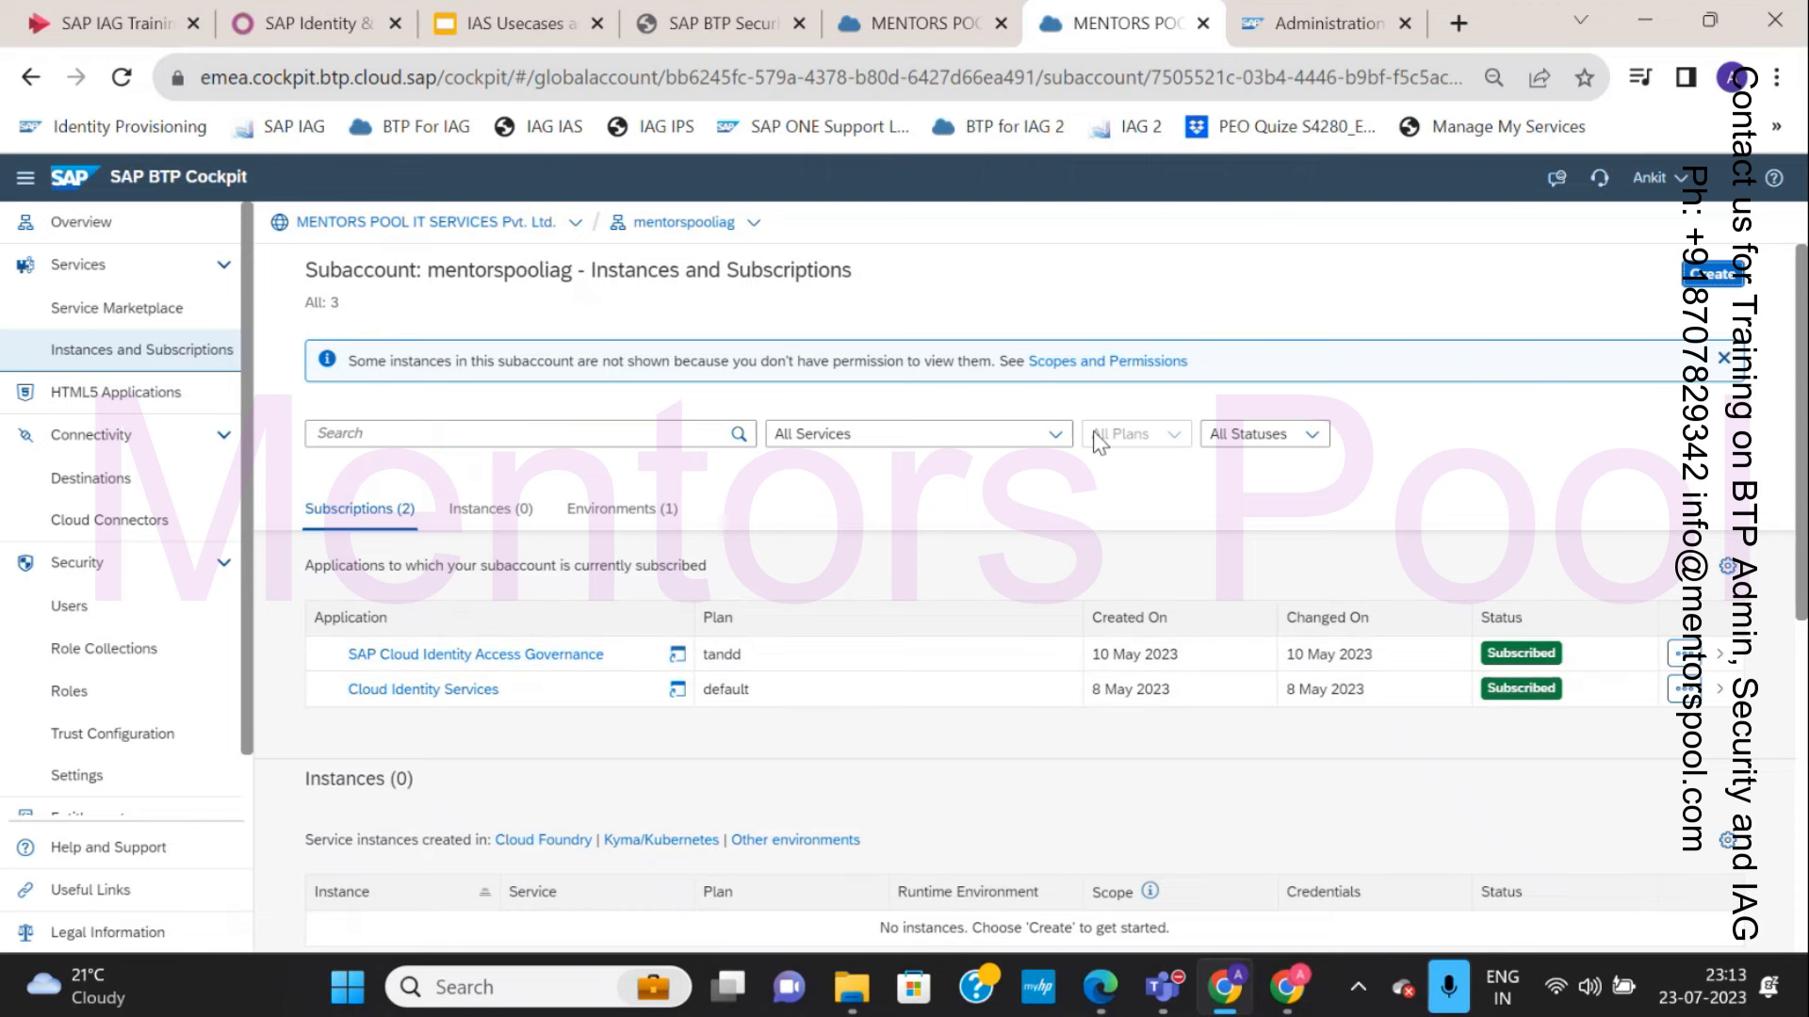
click(971, 29)
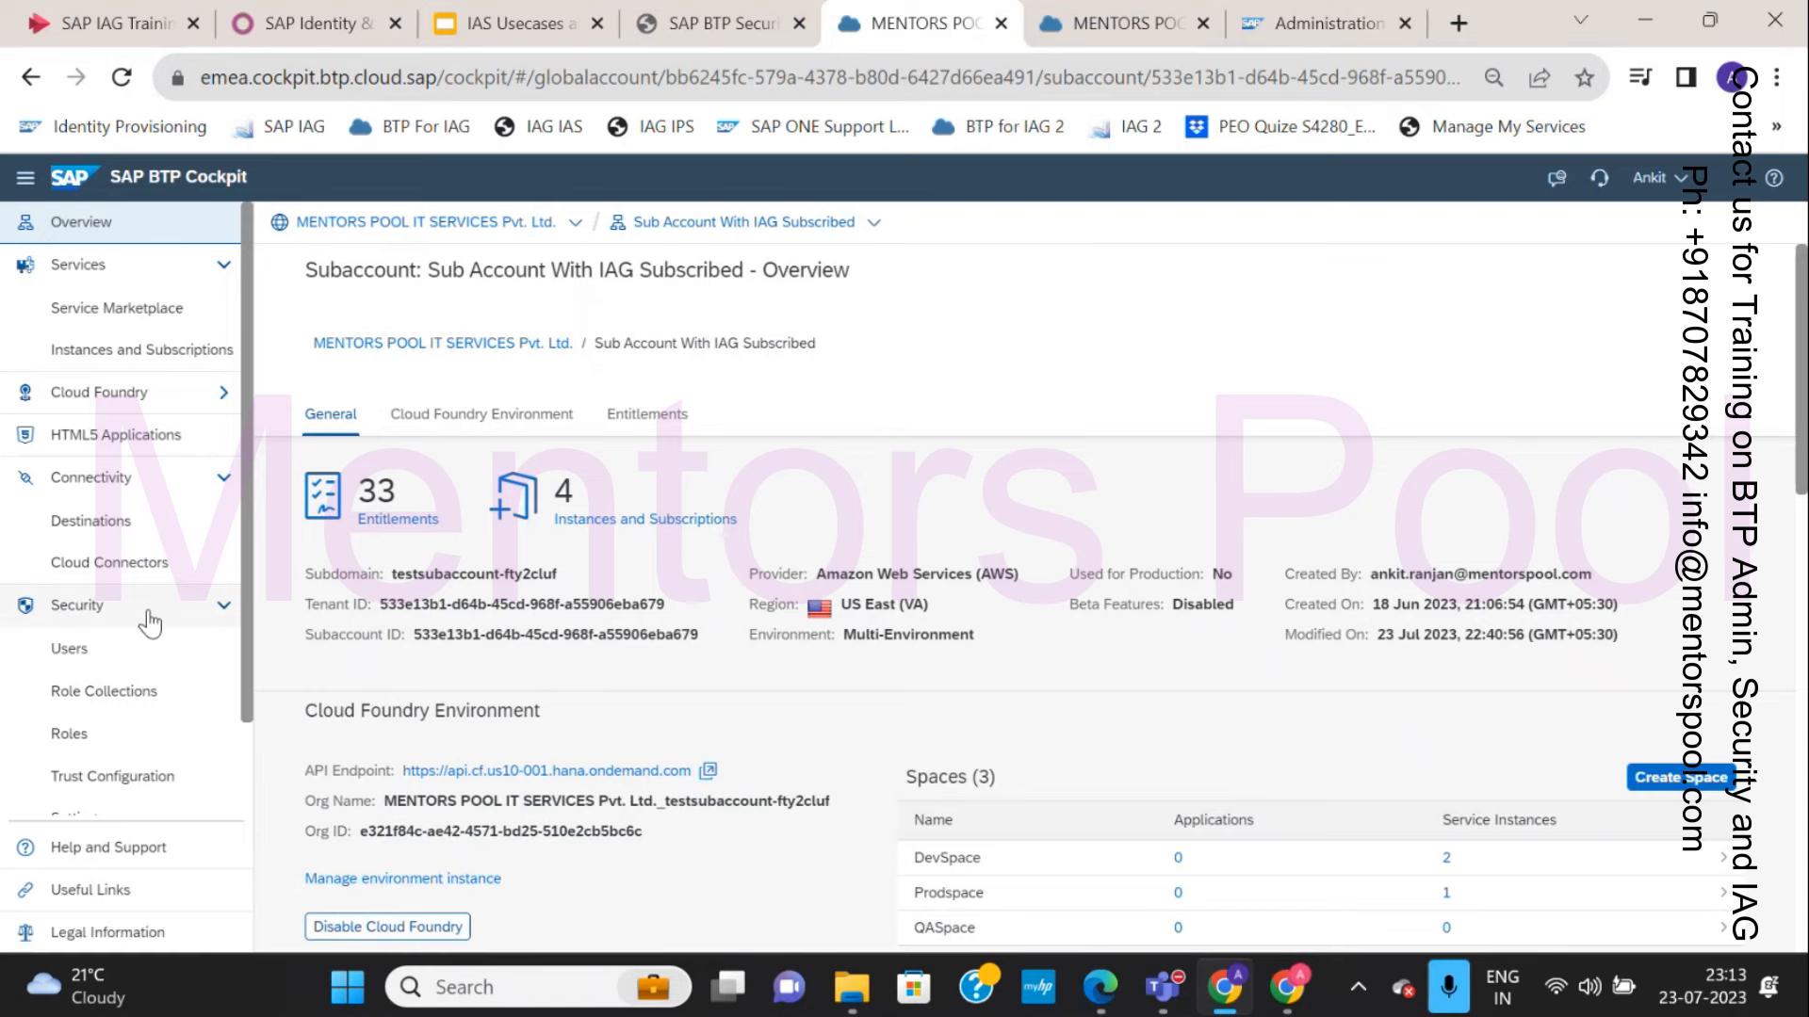
click(115, 780)
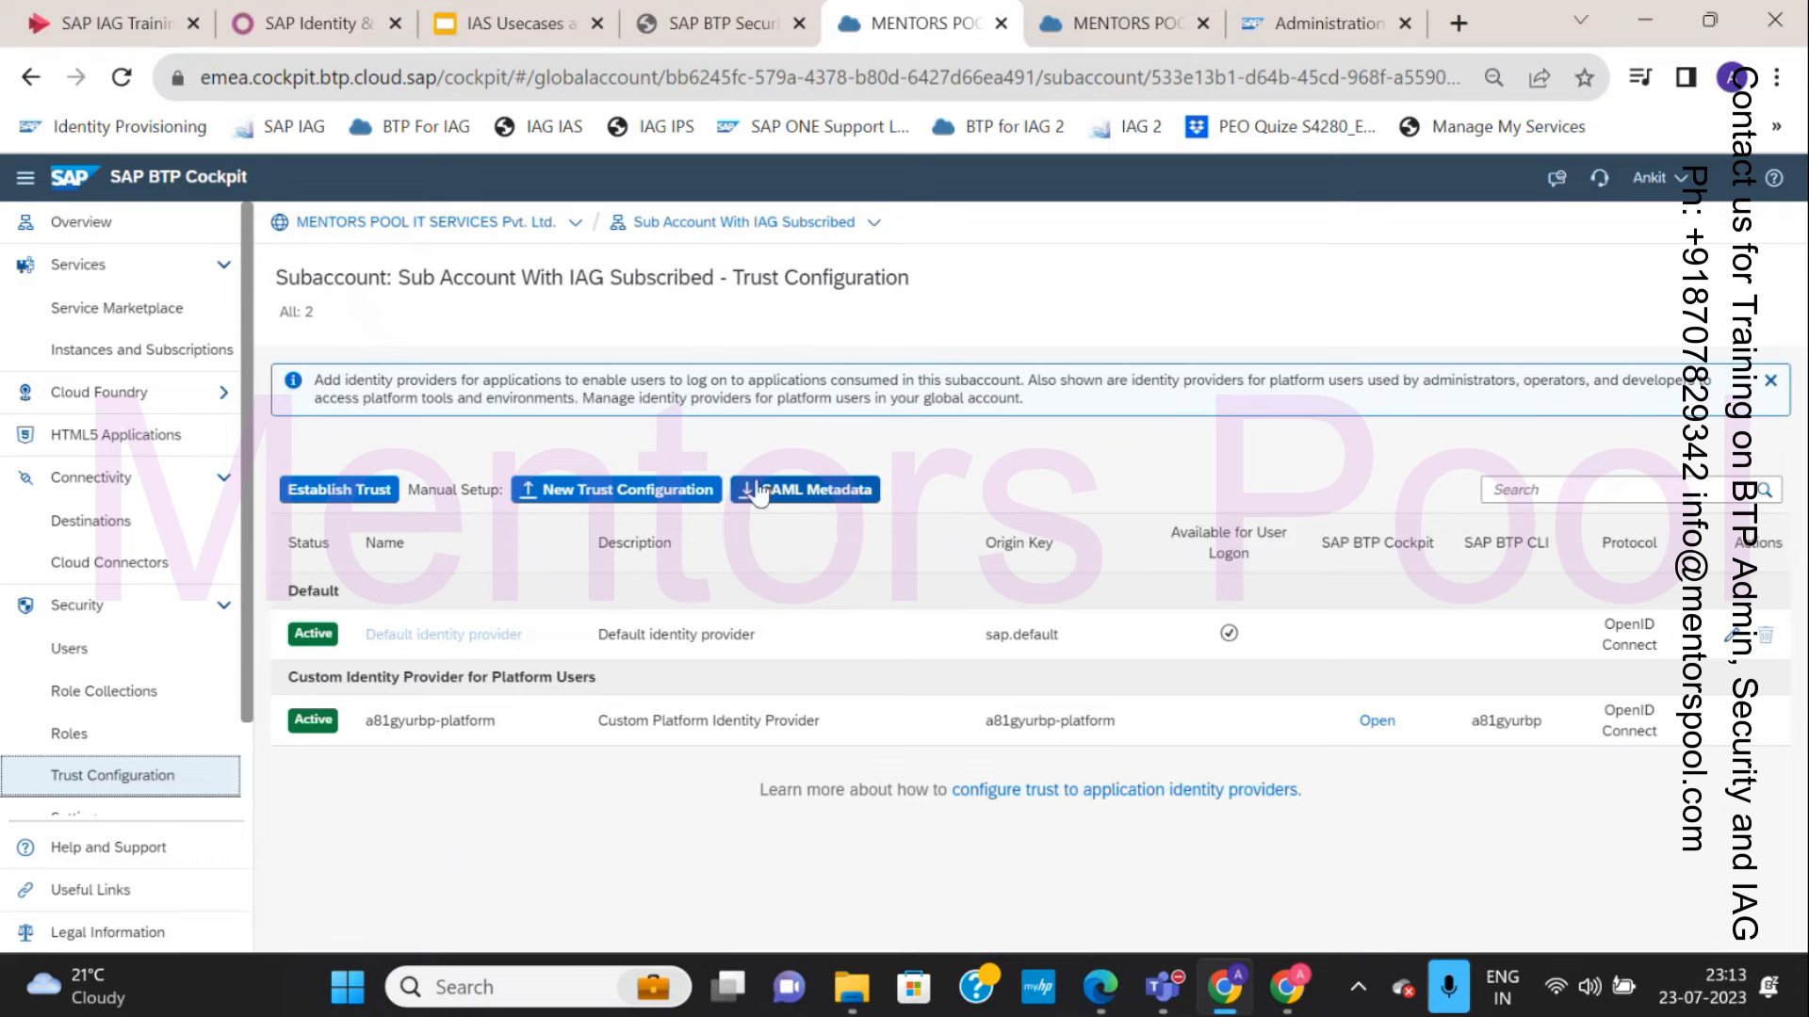
click(807, 488)
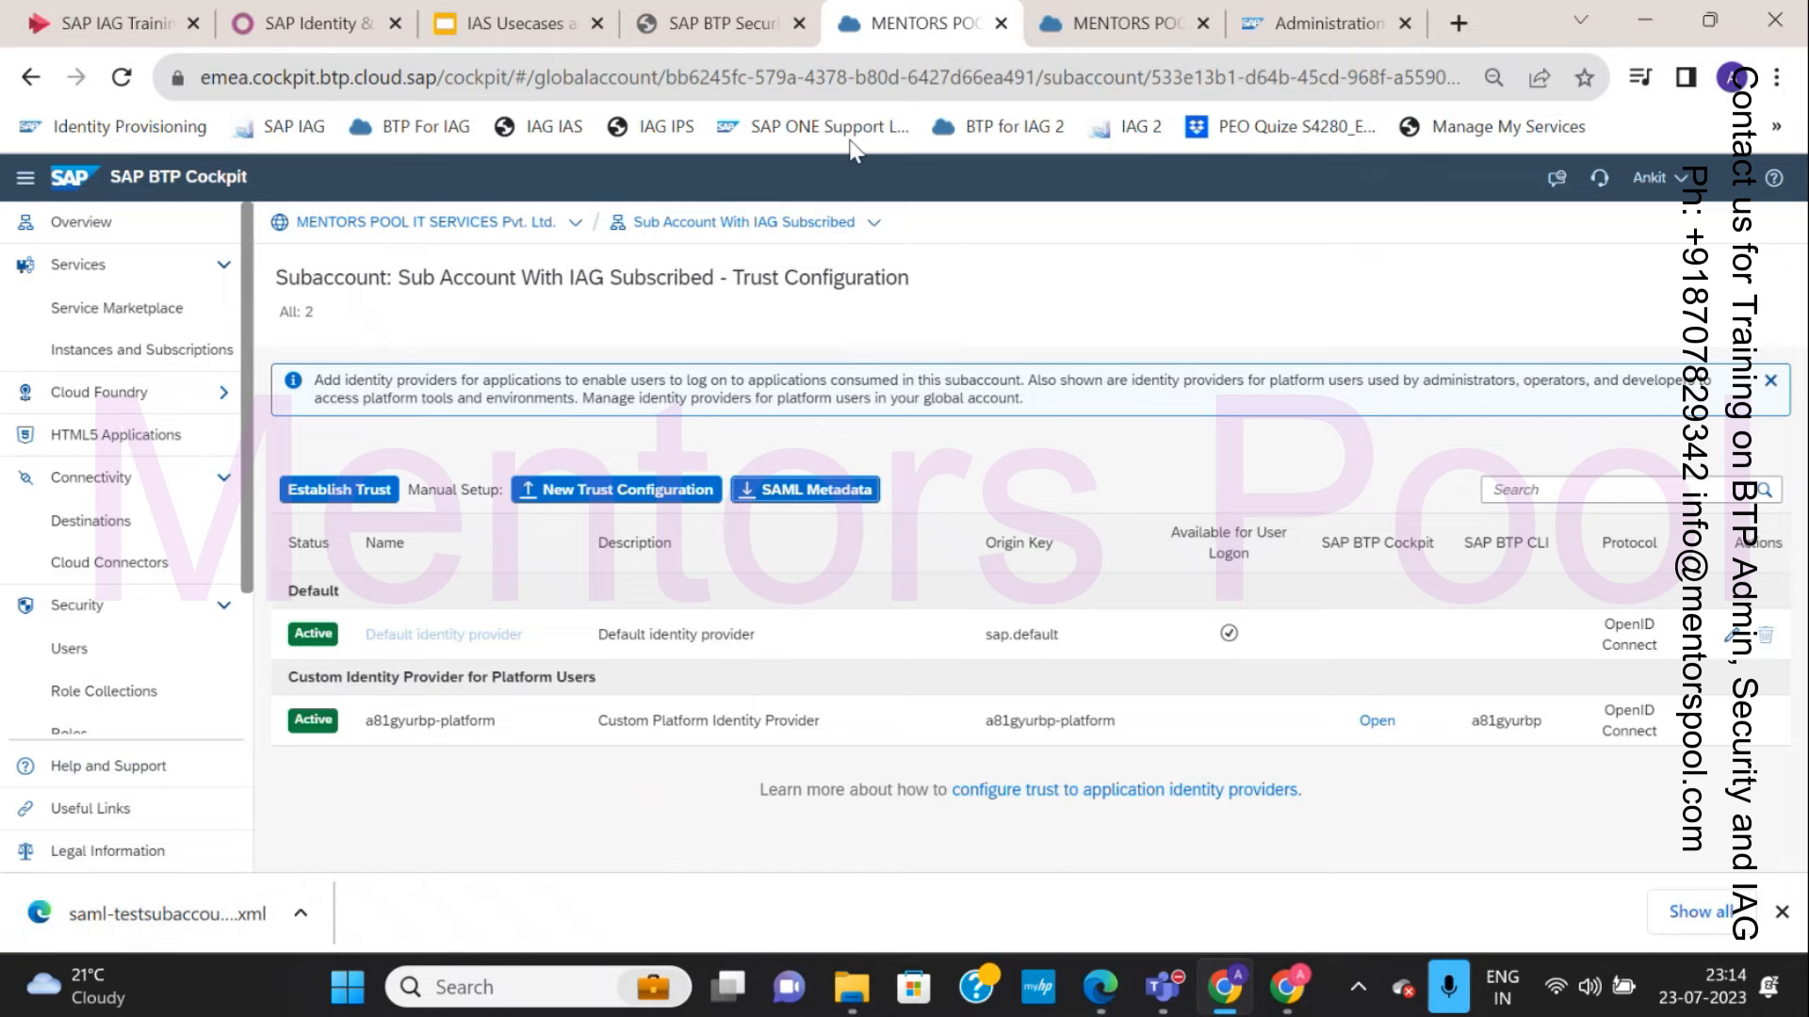
Return to the Integrate IAS with BTP Sub-Account slide and examine the bullet on creating an application and uploading the SAP BTP metadata file.
click(525, 22)
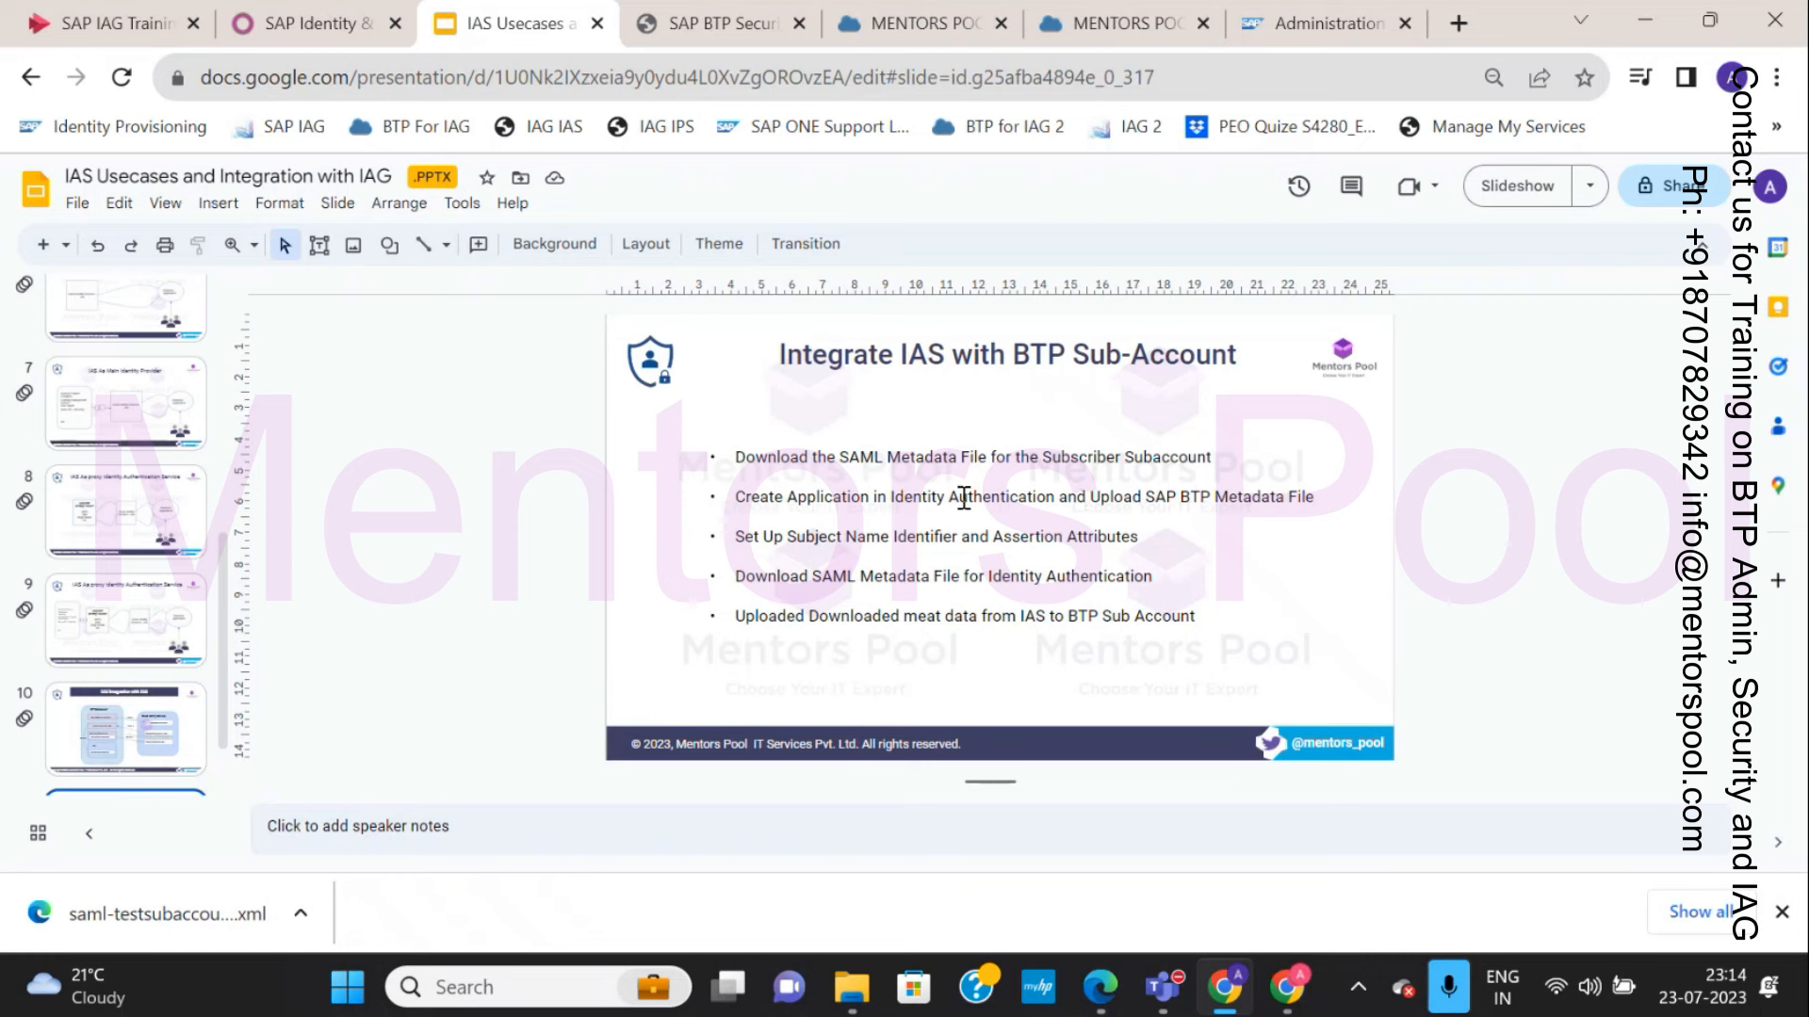
drag(874, 493, 736, 496)
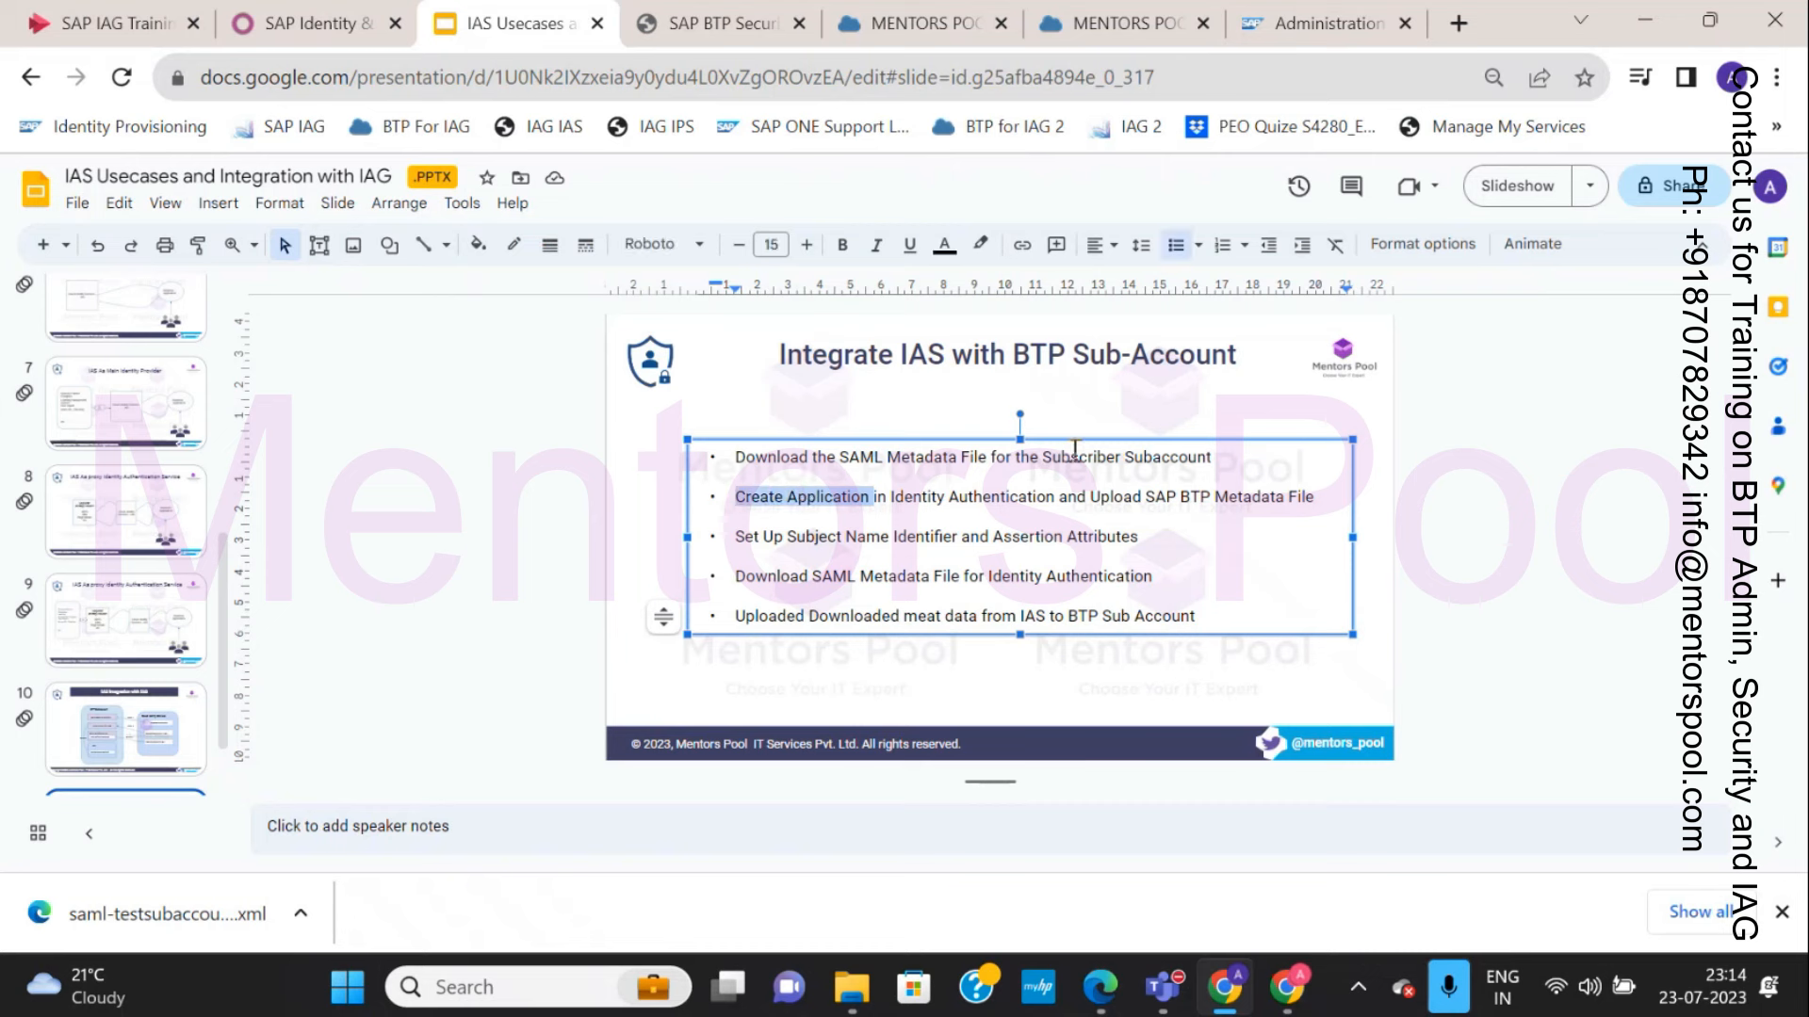
key(Escape)
key(Escape)
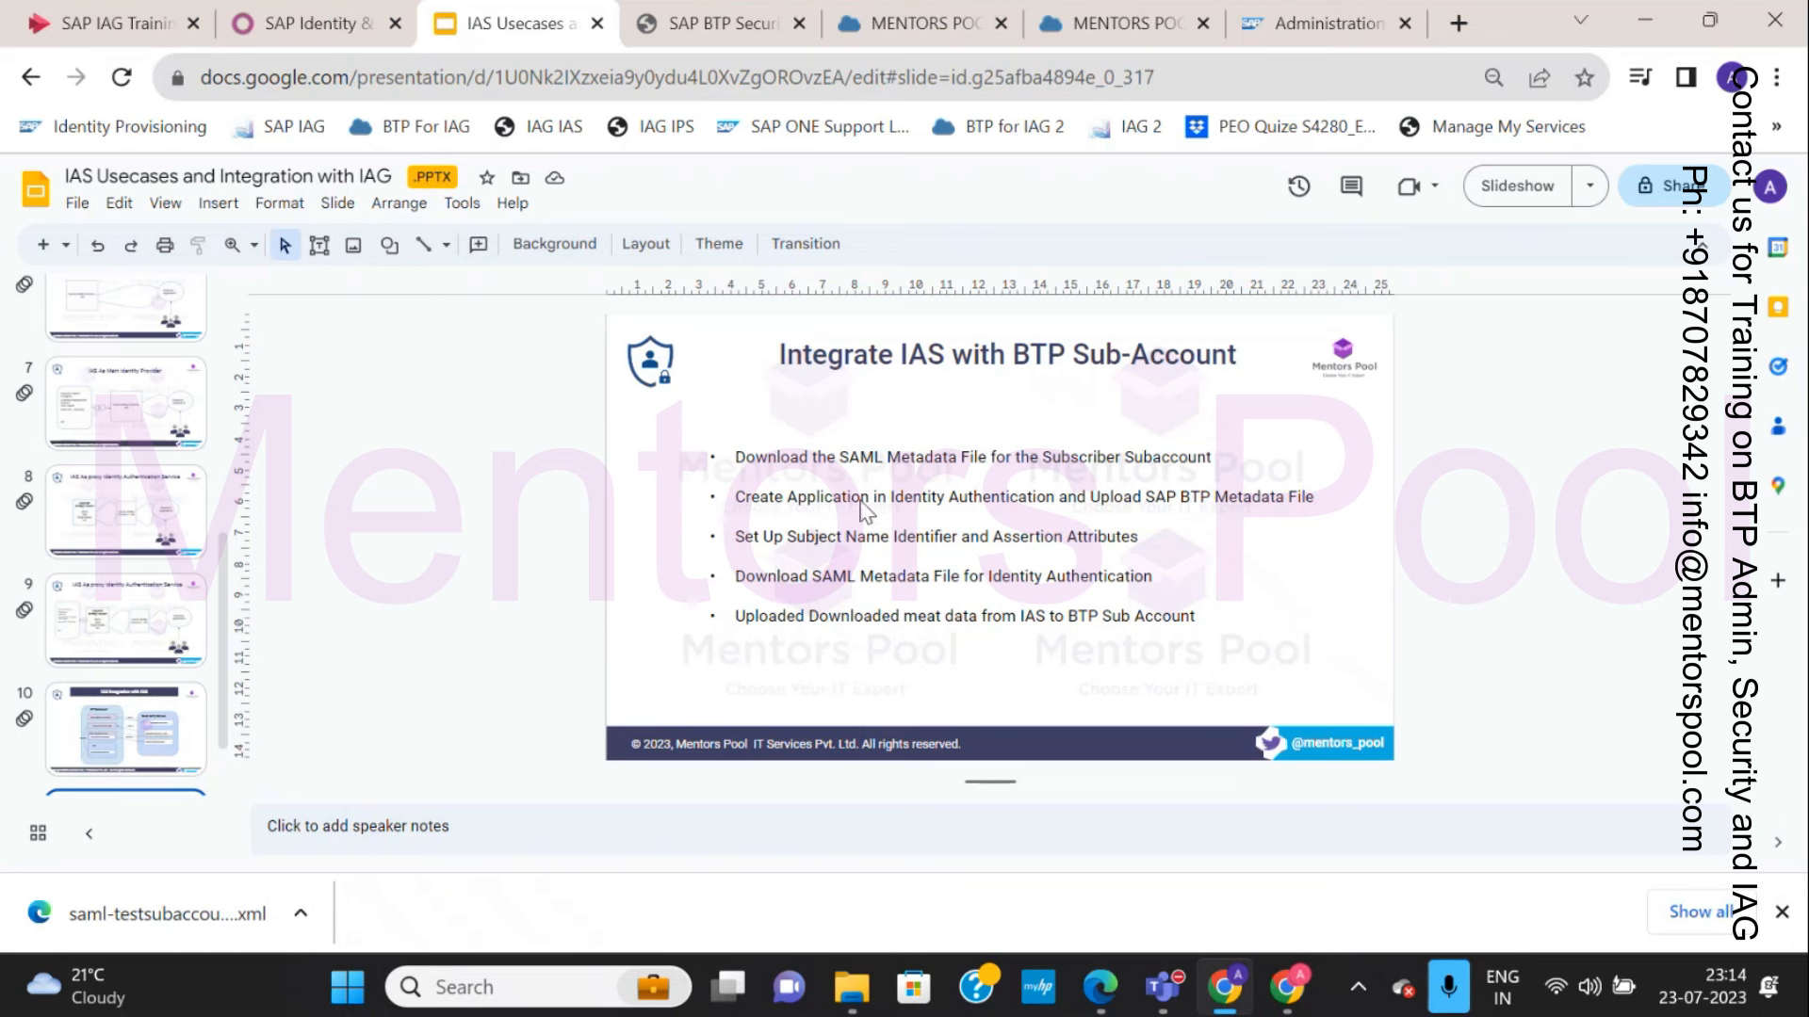
drag(734, 499, 1320, 497)
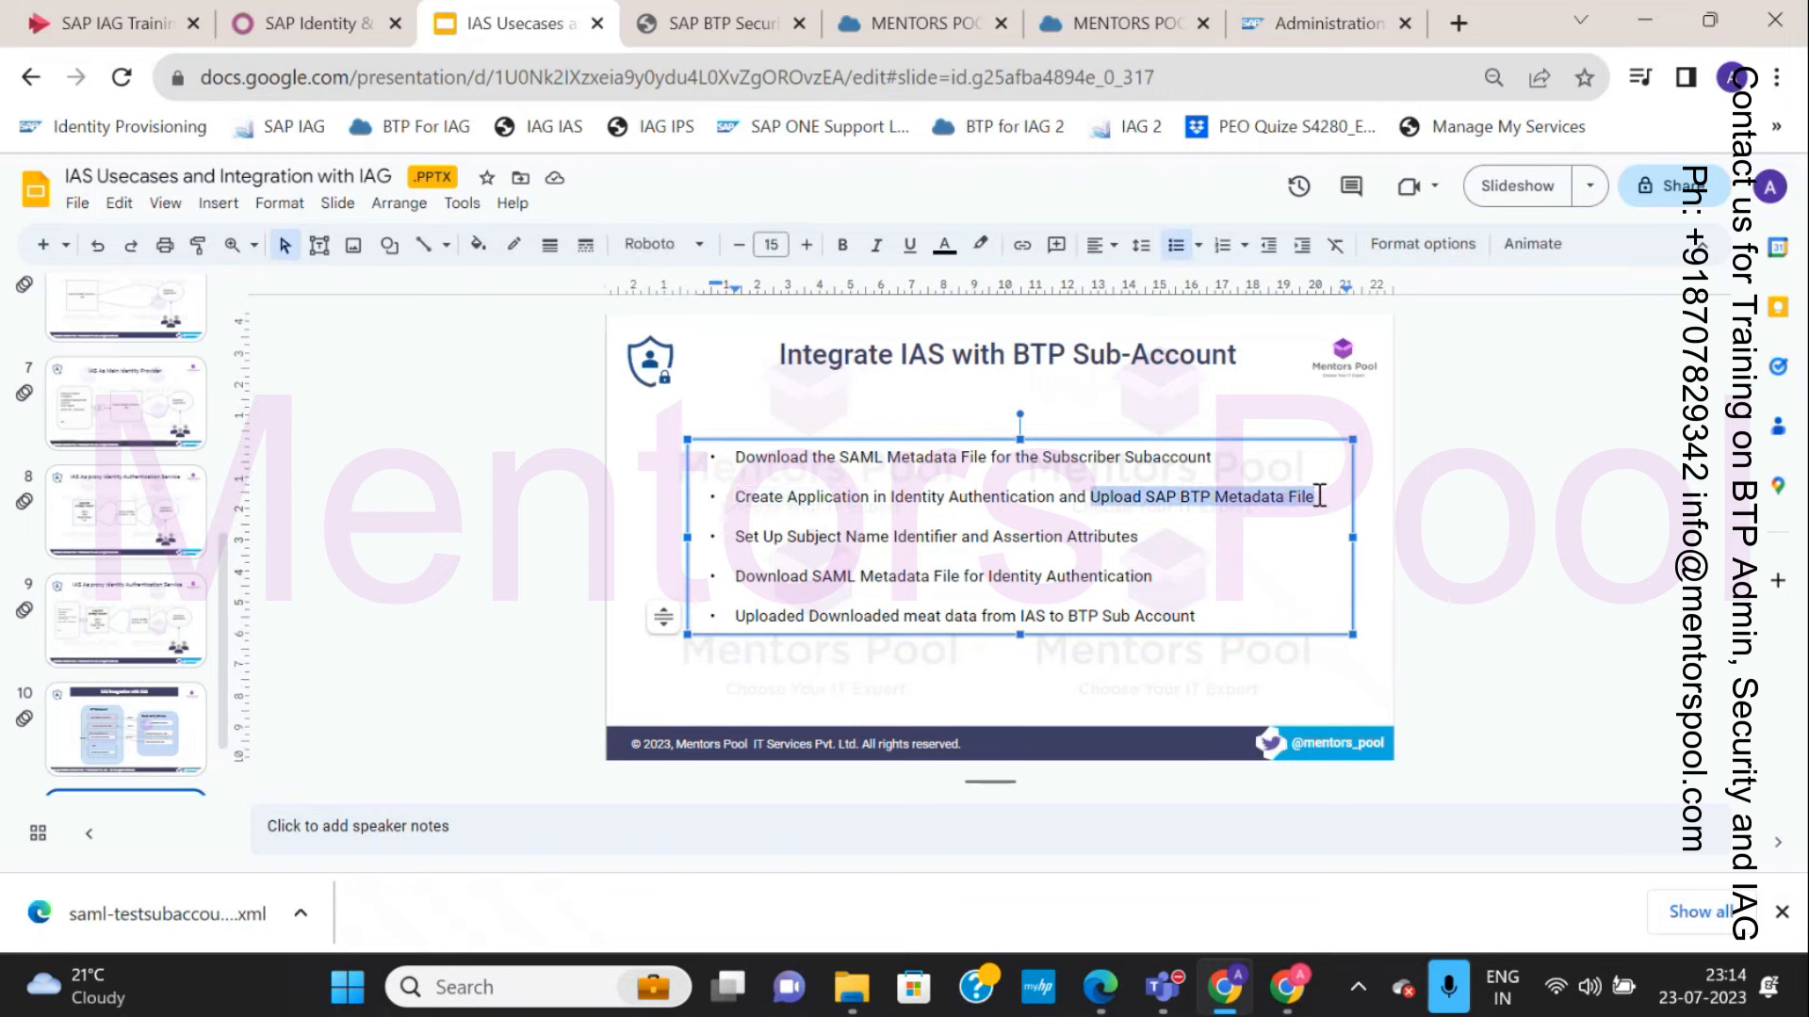
Switch to the Cloud Identity Services console and start creating an application with the display name IAG_IAS_Idp.
click(1316, 43)
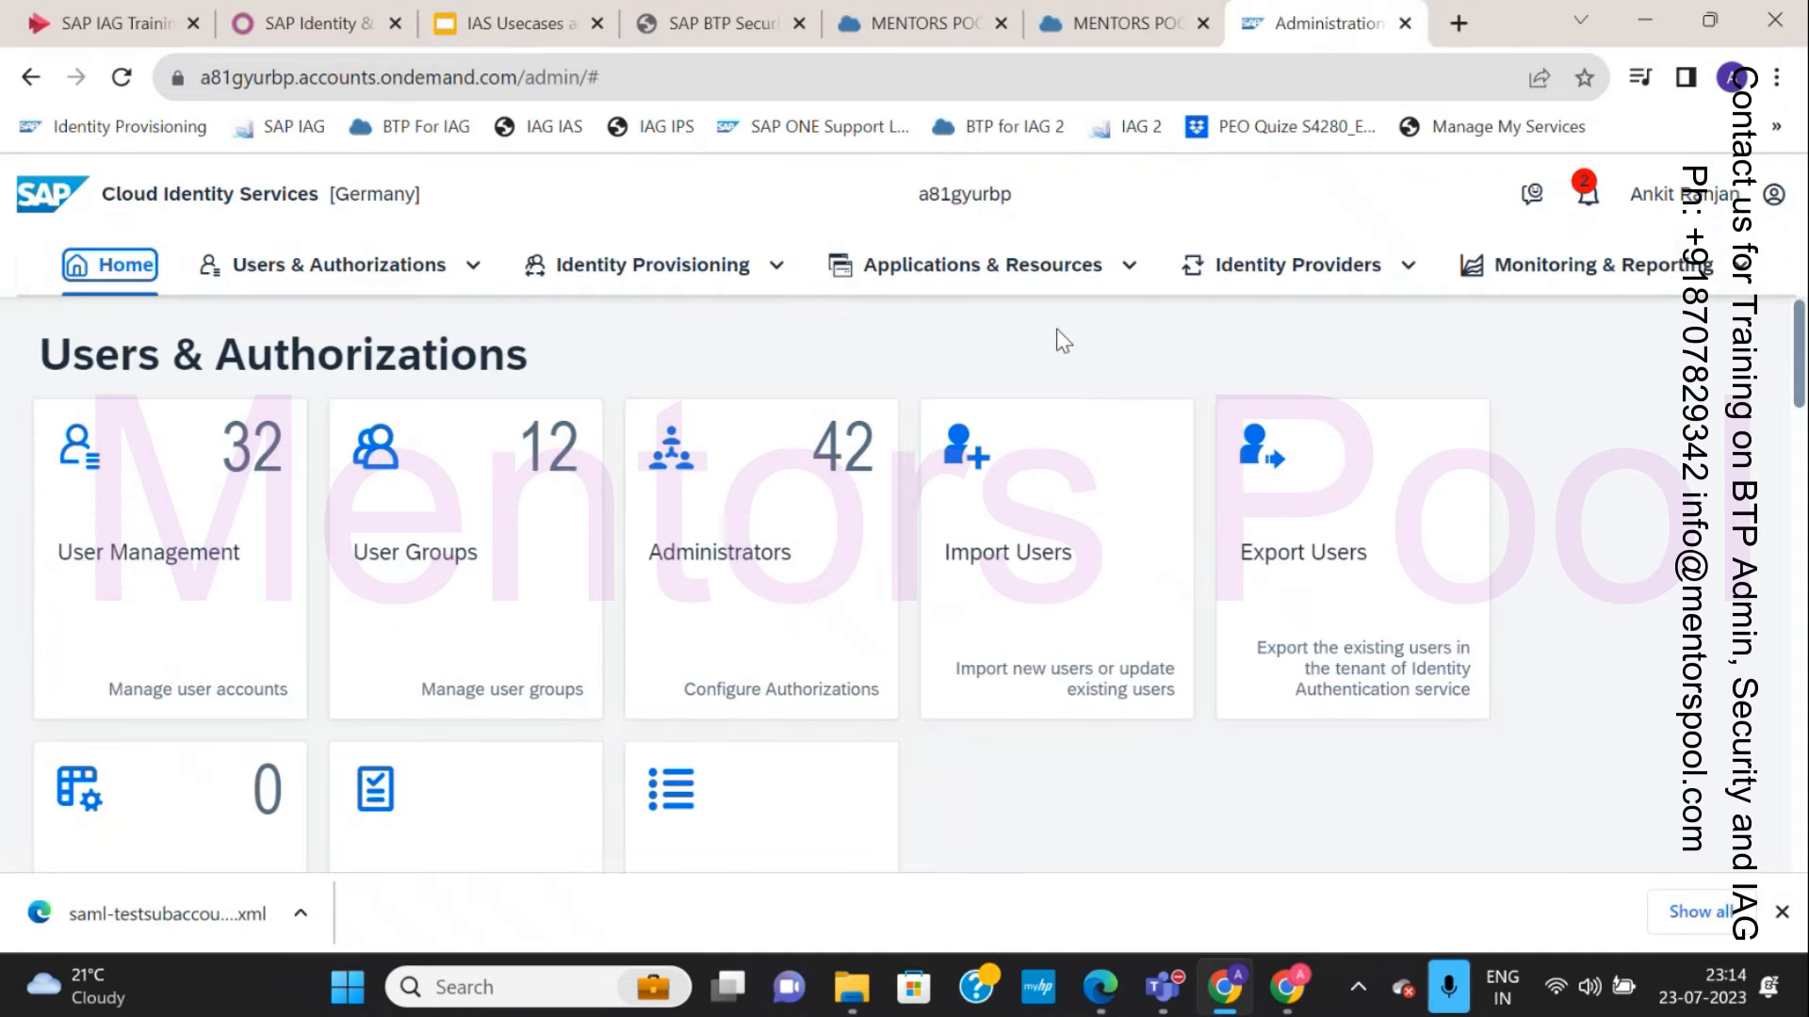
click(1070, 268)
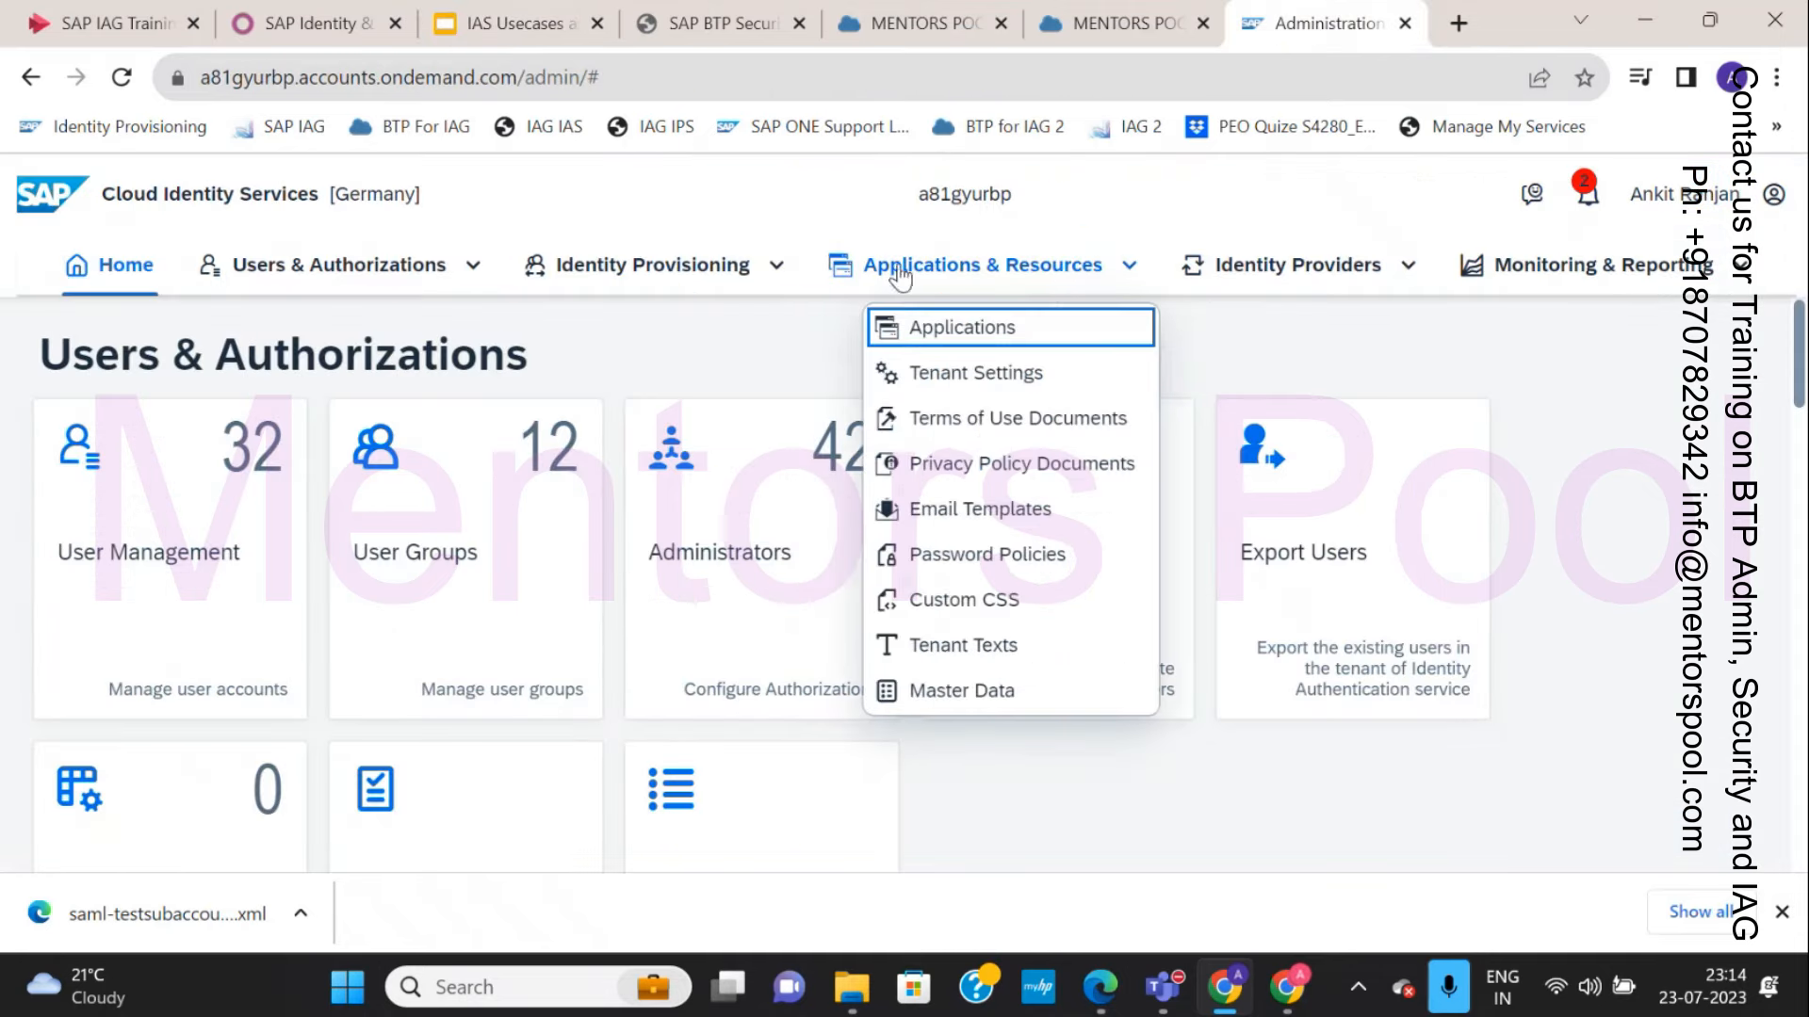
click(977, 336)
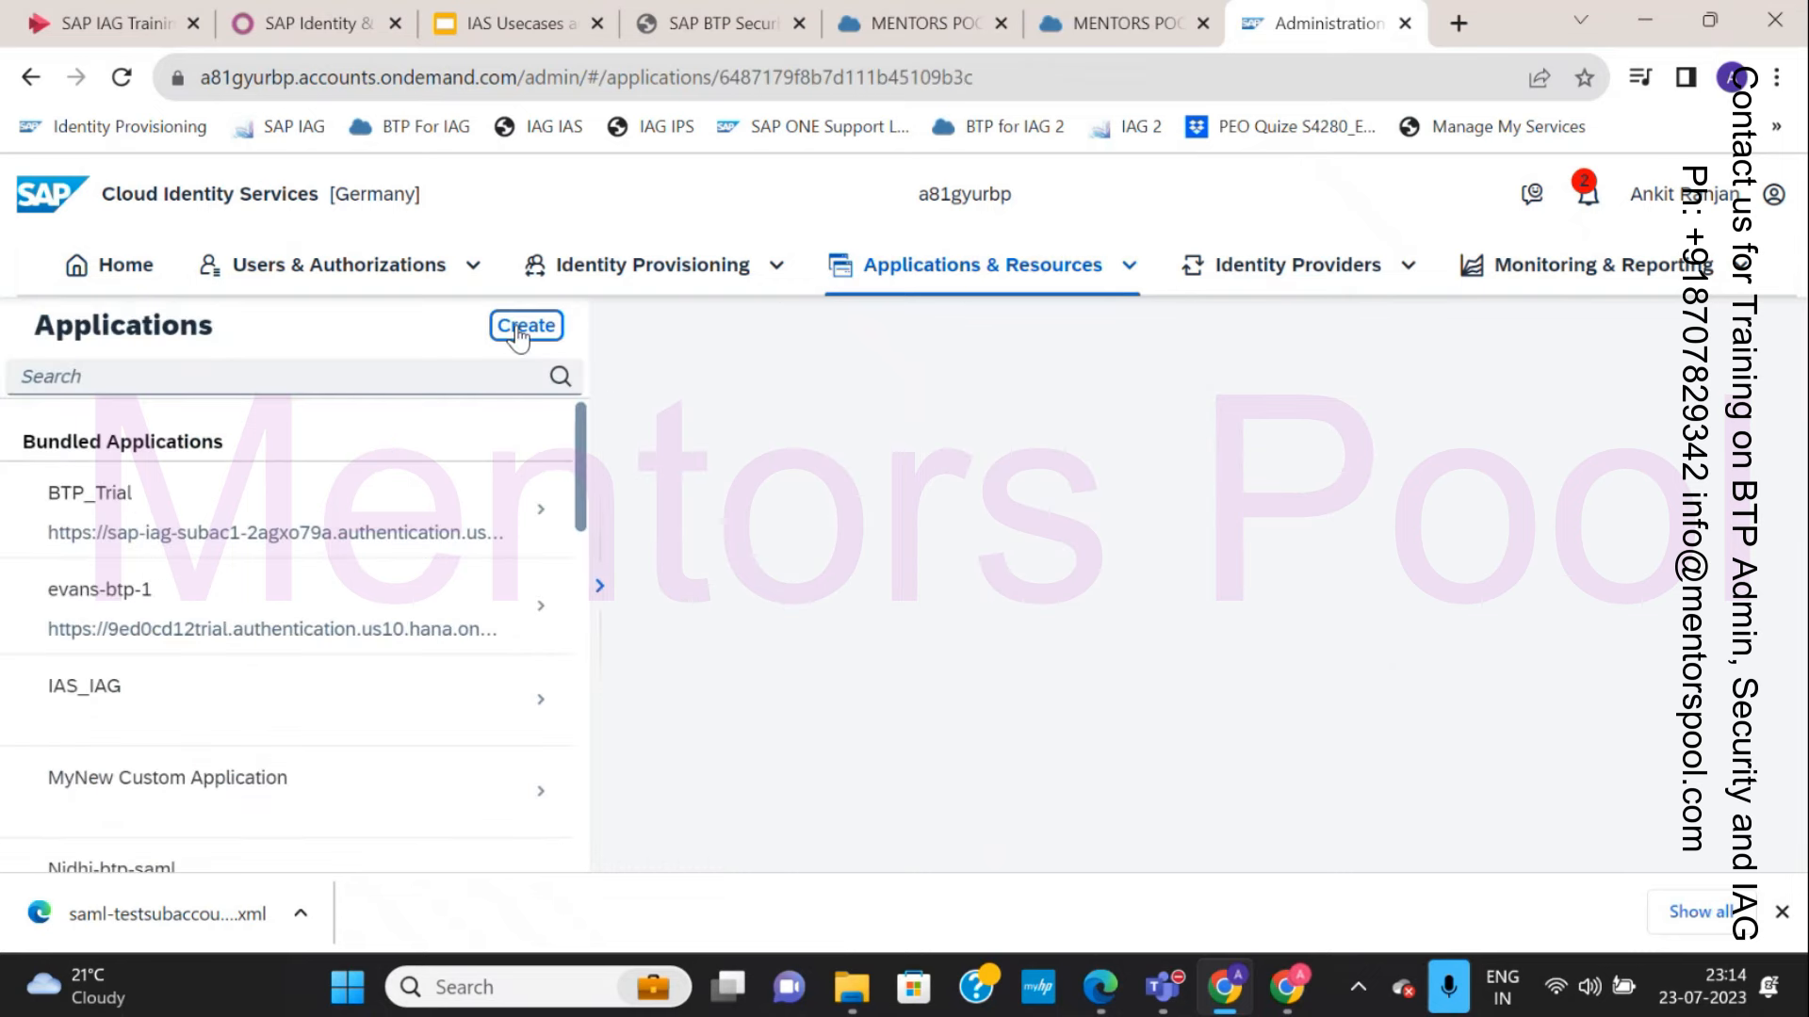
click(524, 327)
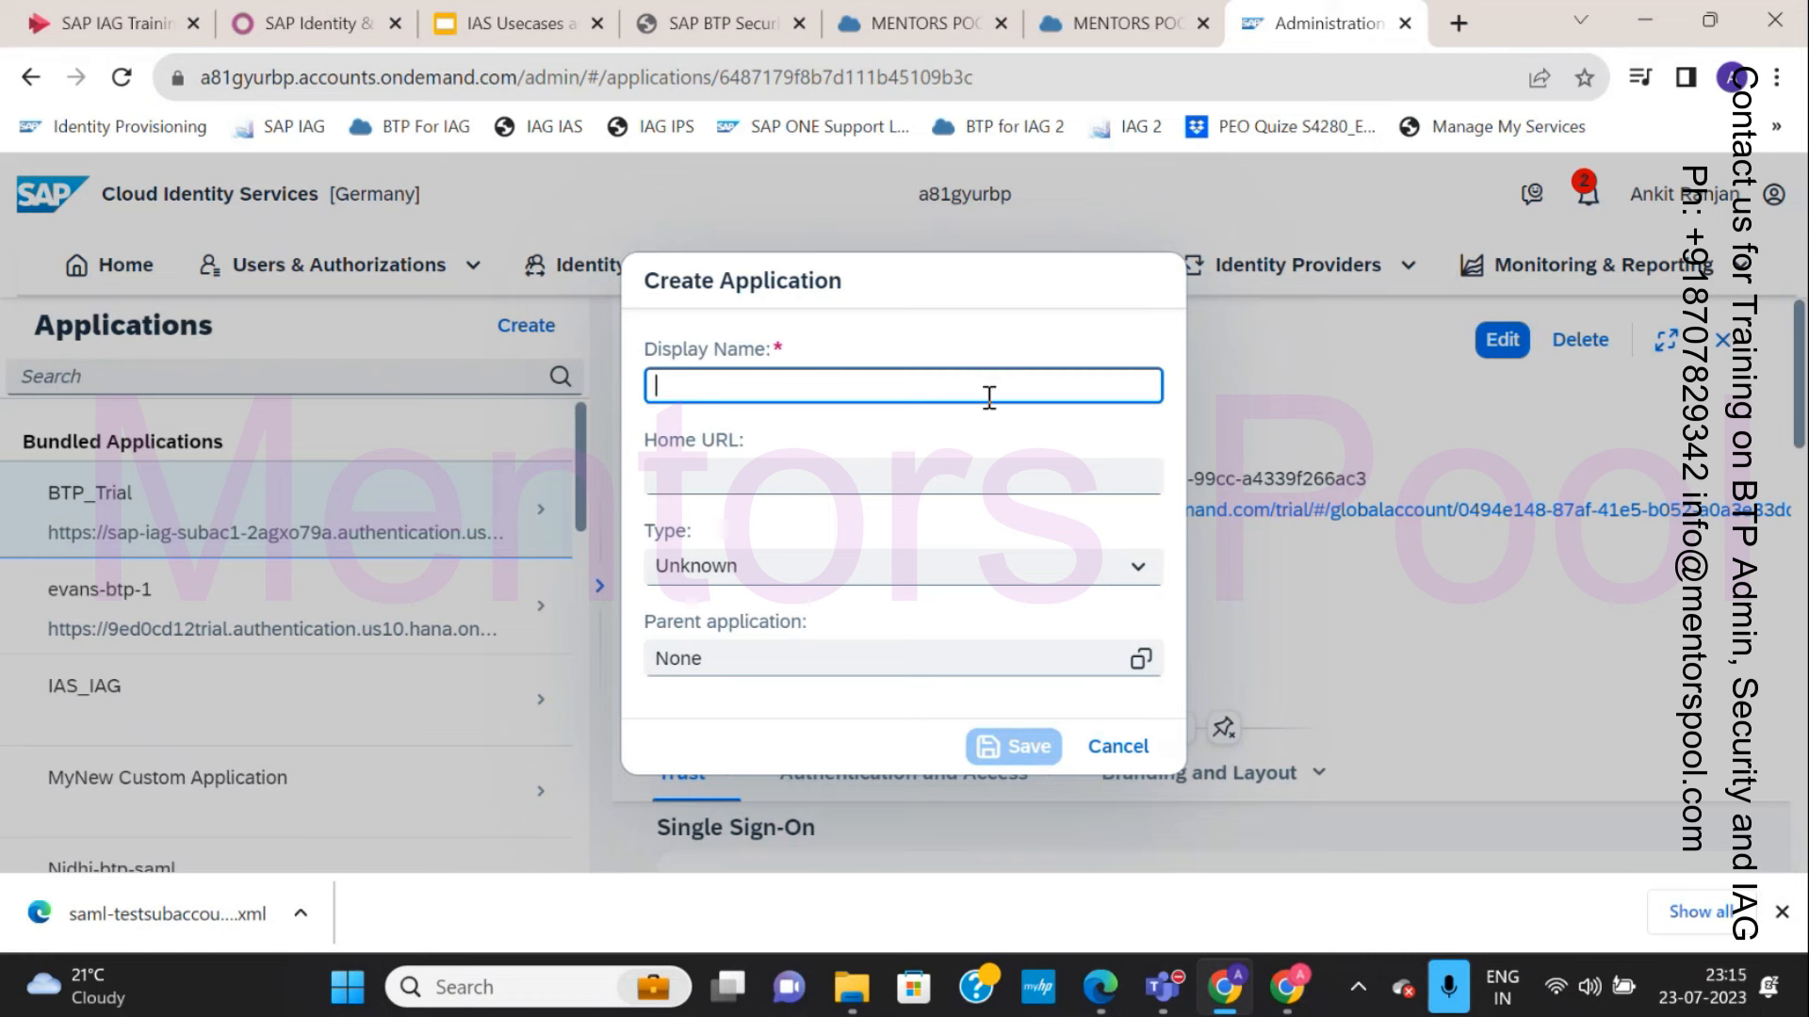
text(IAG_IAS_Idp)
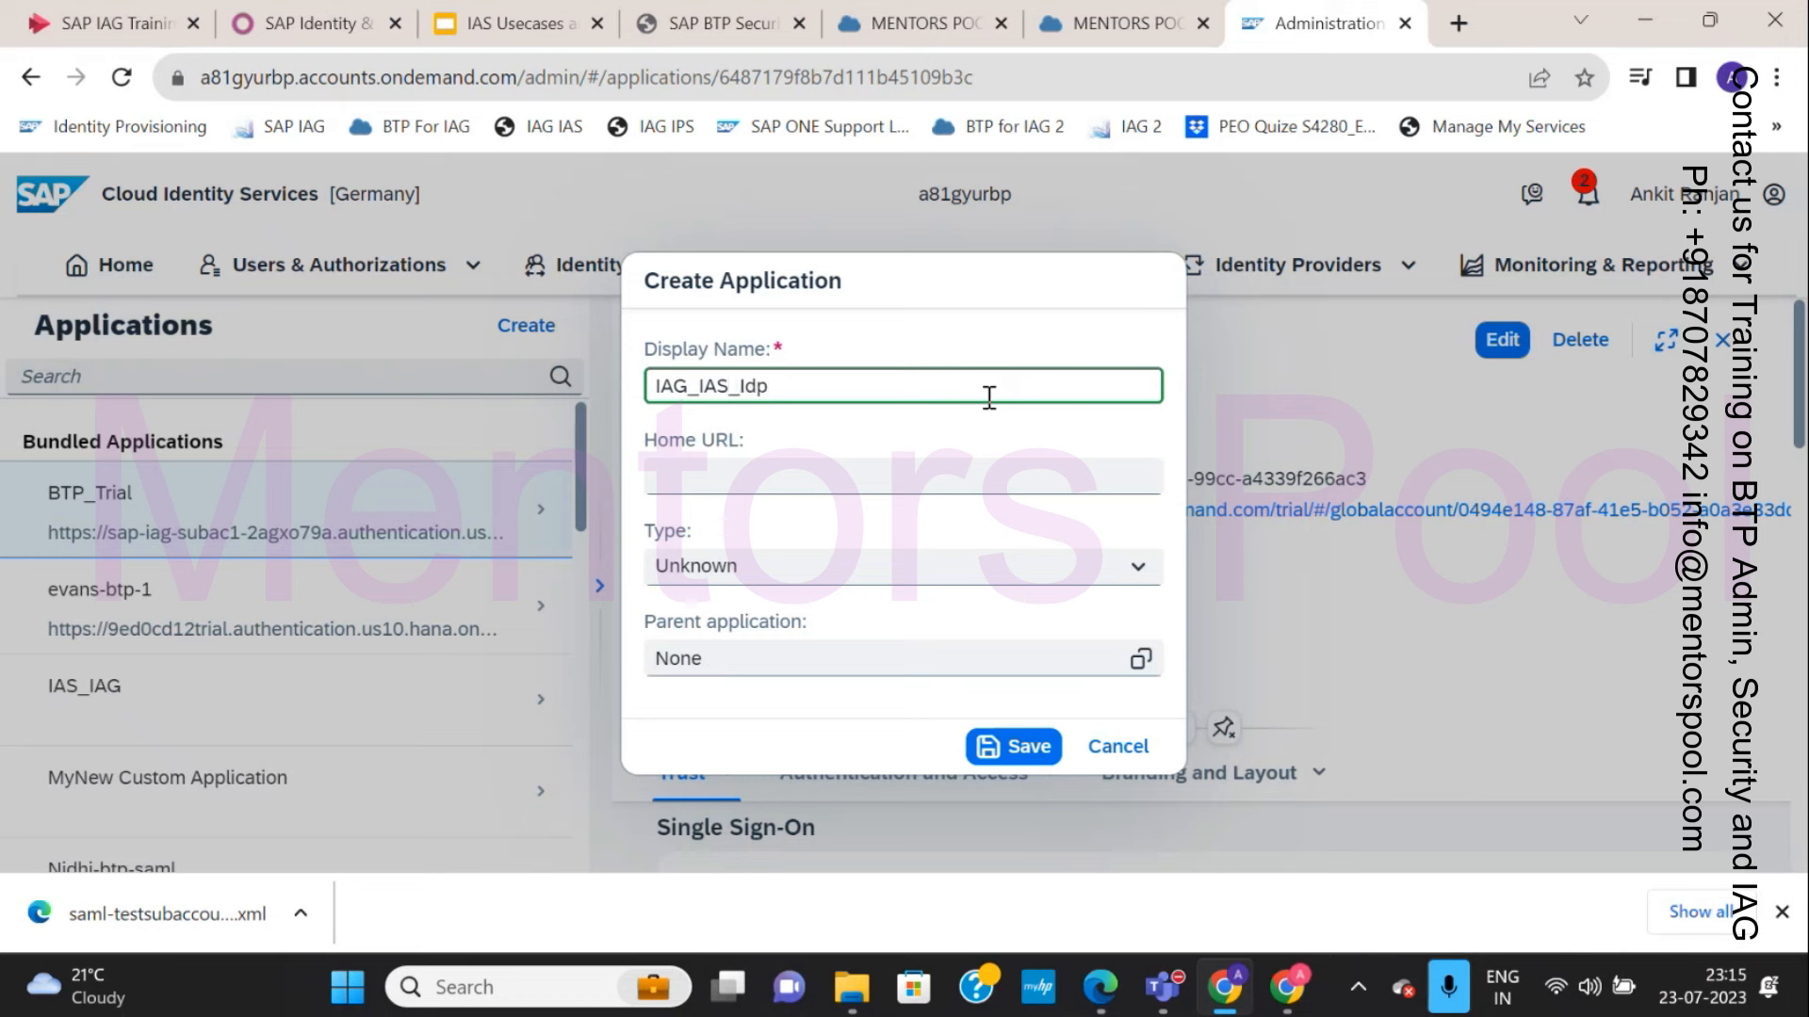
double_click(956, 398)
click(815, 419)
Set the application's home URL to the SAP Cloud Identity Access Governance link address copied from the mentorspooliag subaccount's subscriptions in SAP BTP Cockpit.
click(692, 479)
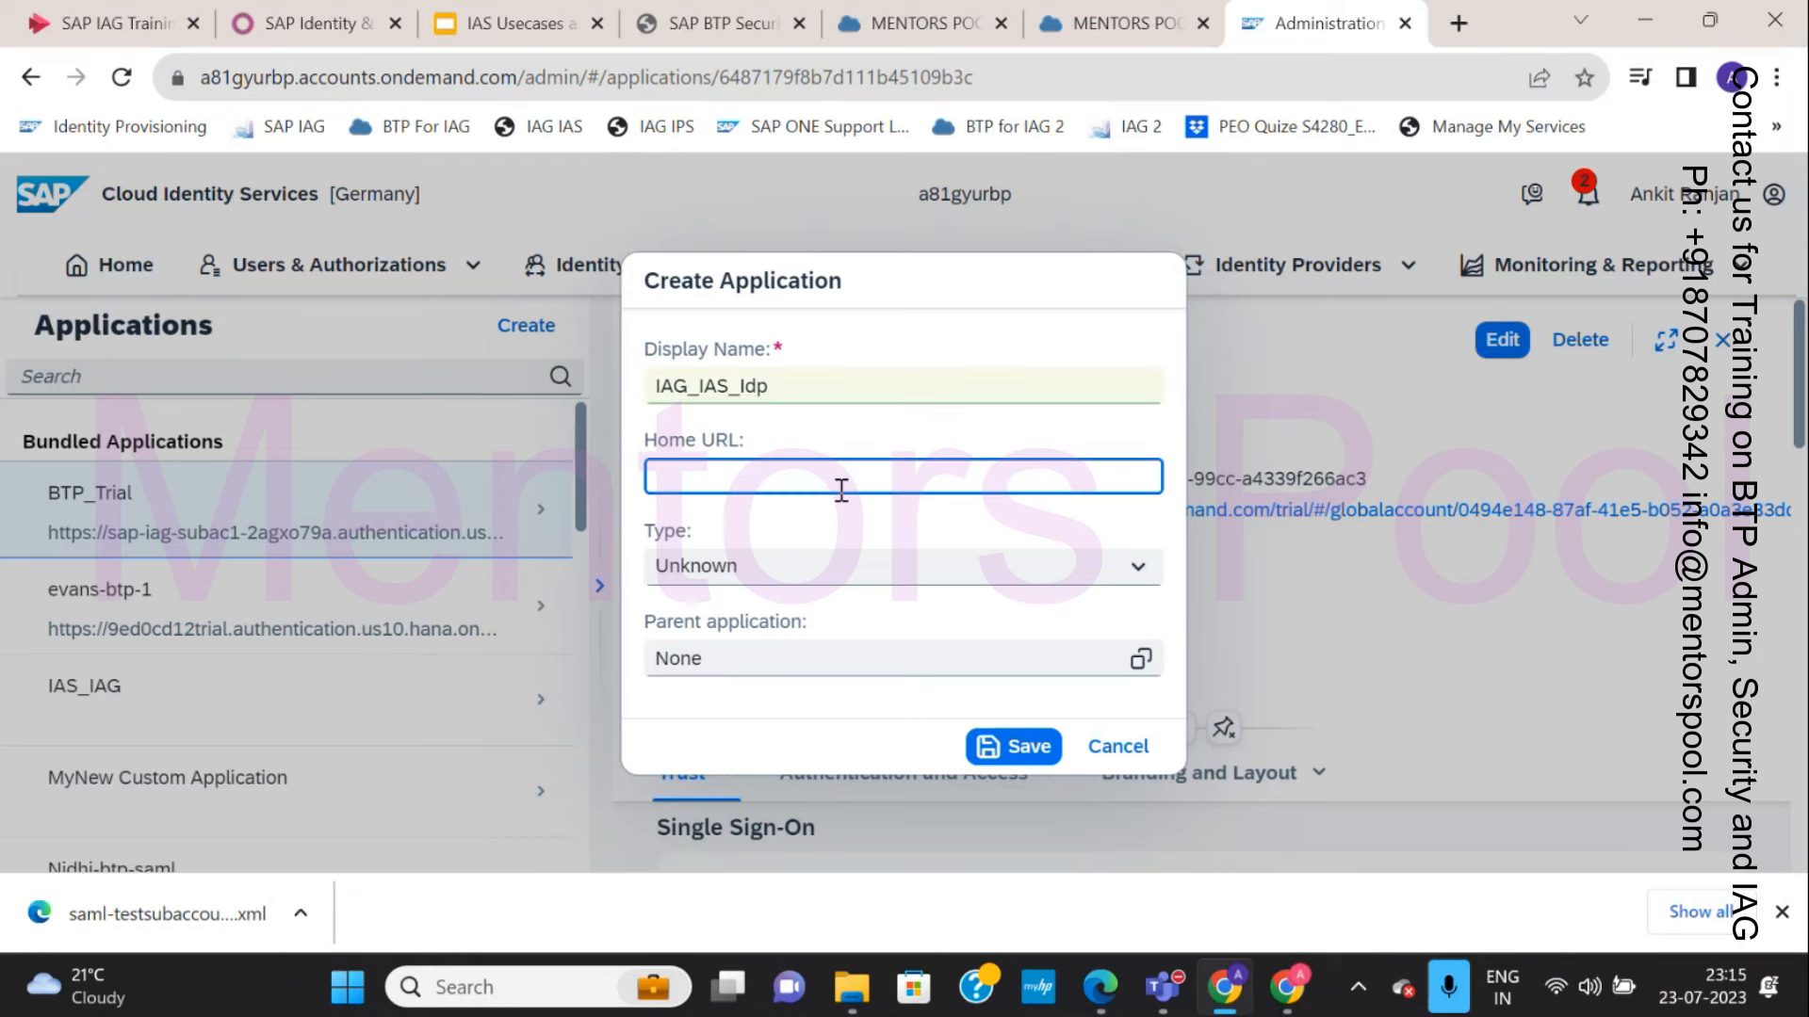
click(1093, 22)
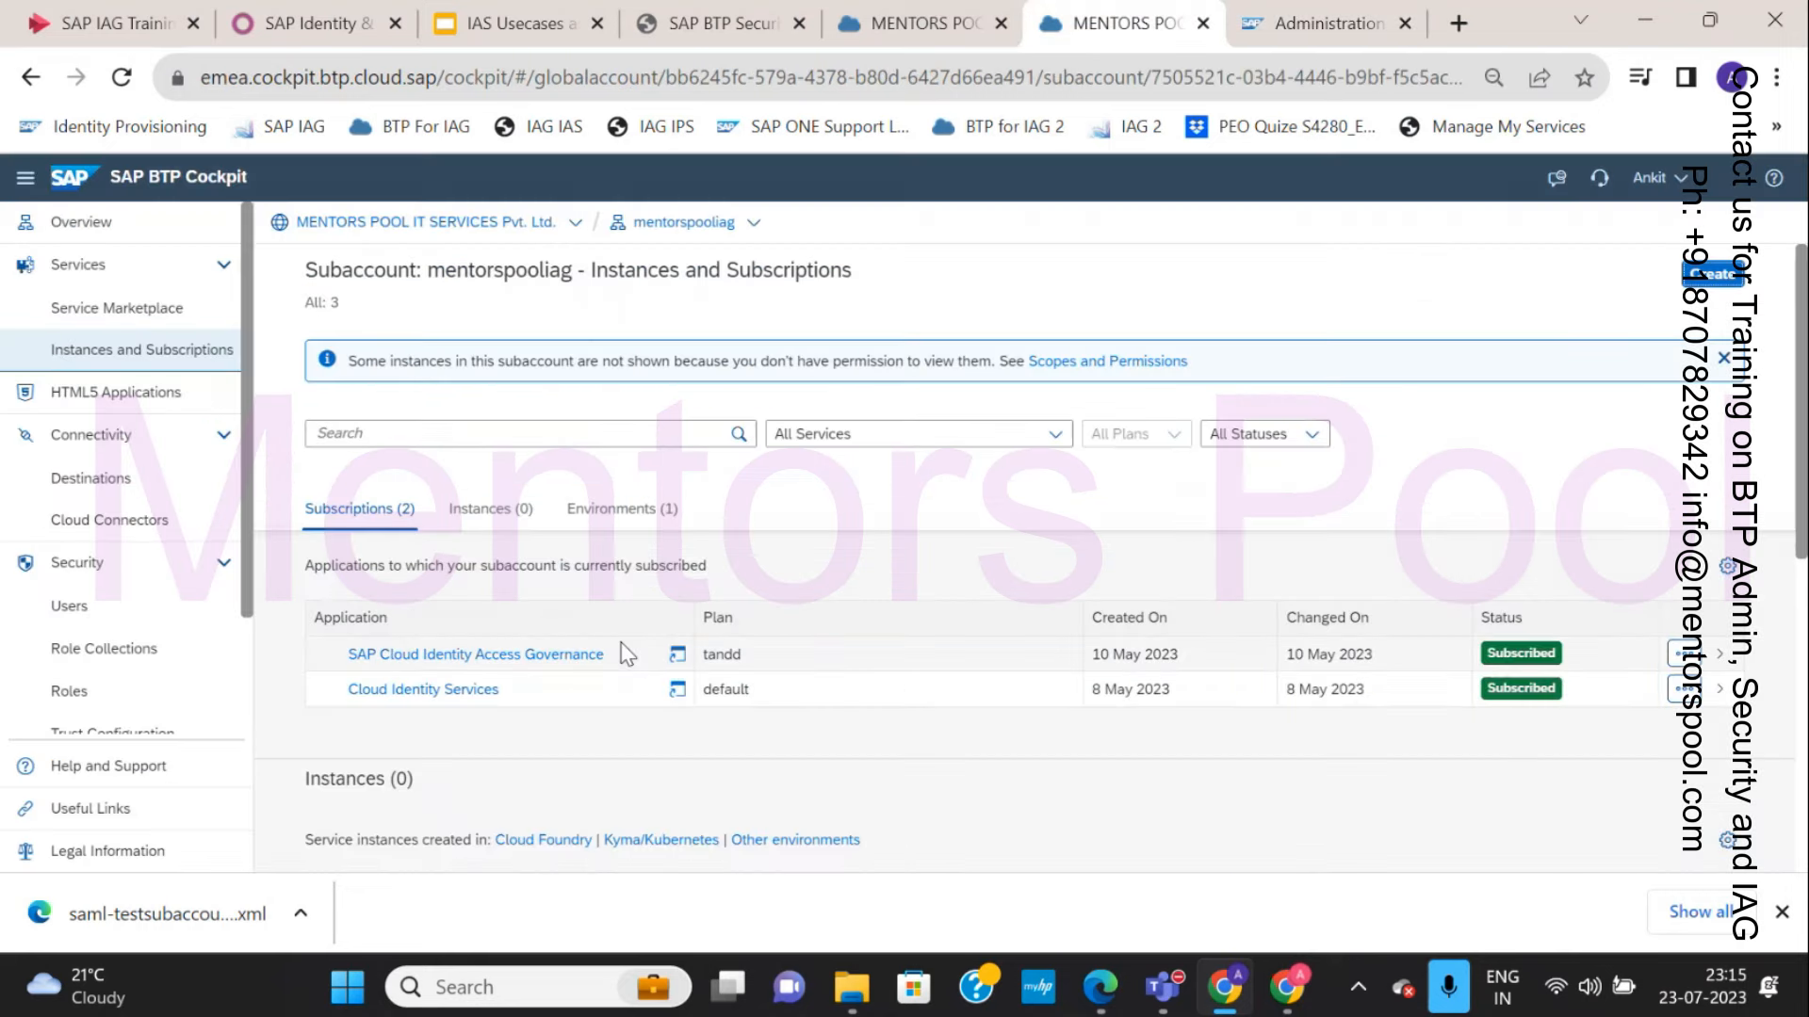
right_click(538, 657)
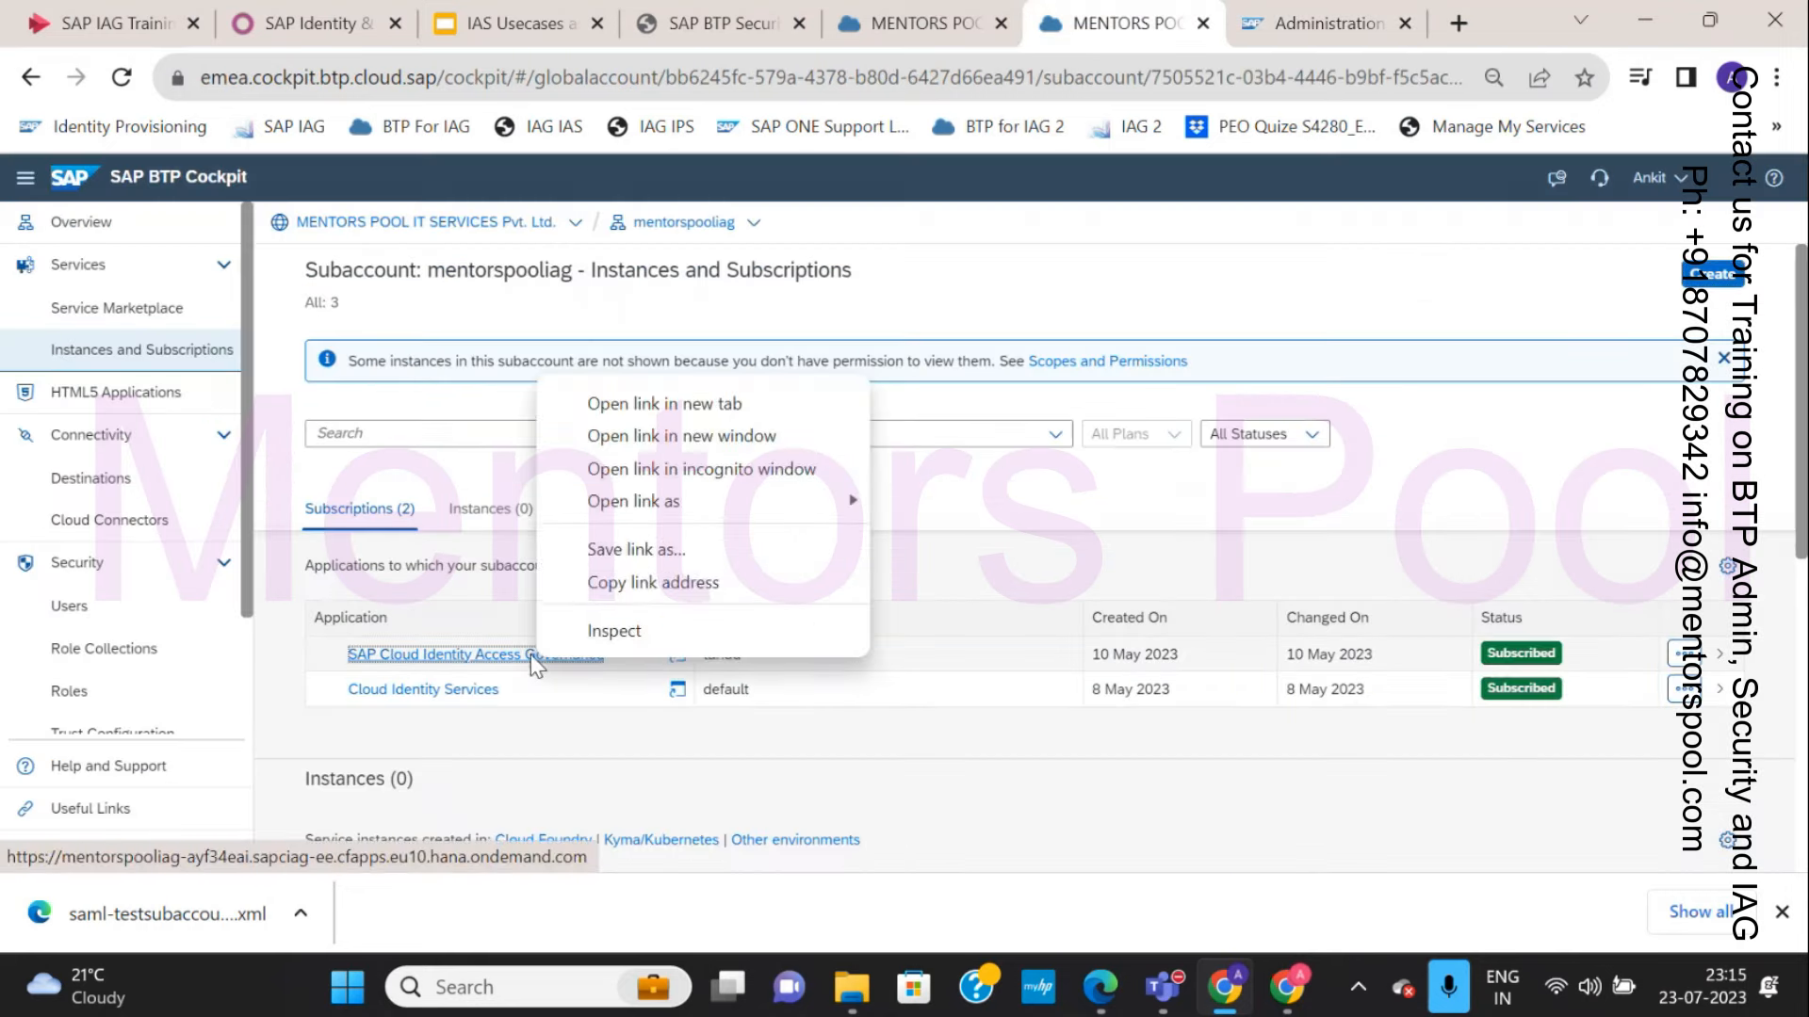
click(664, 584)
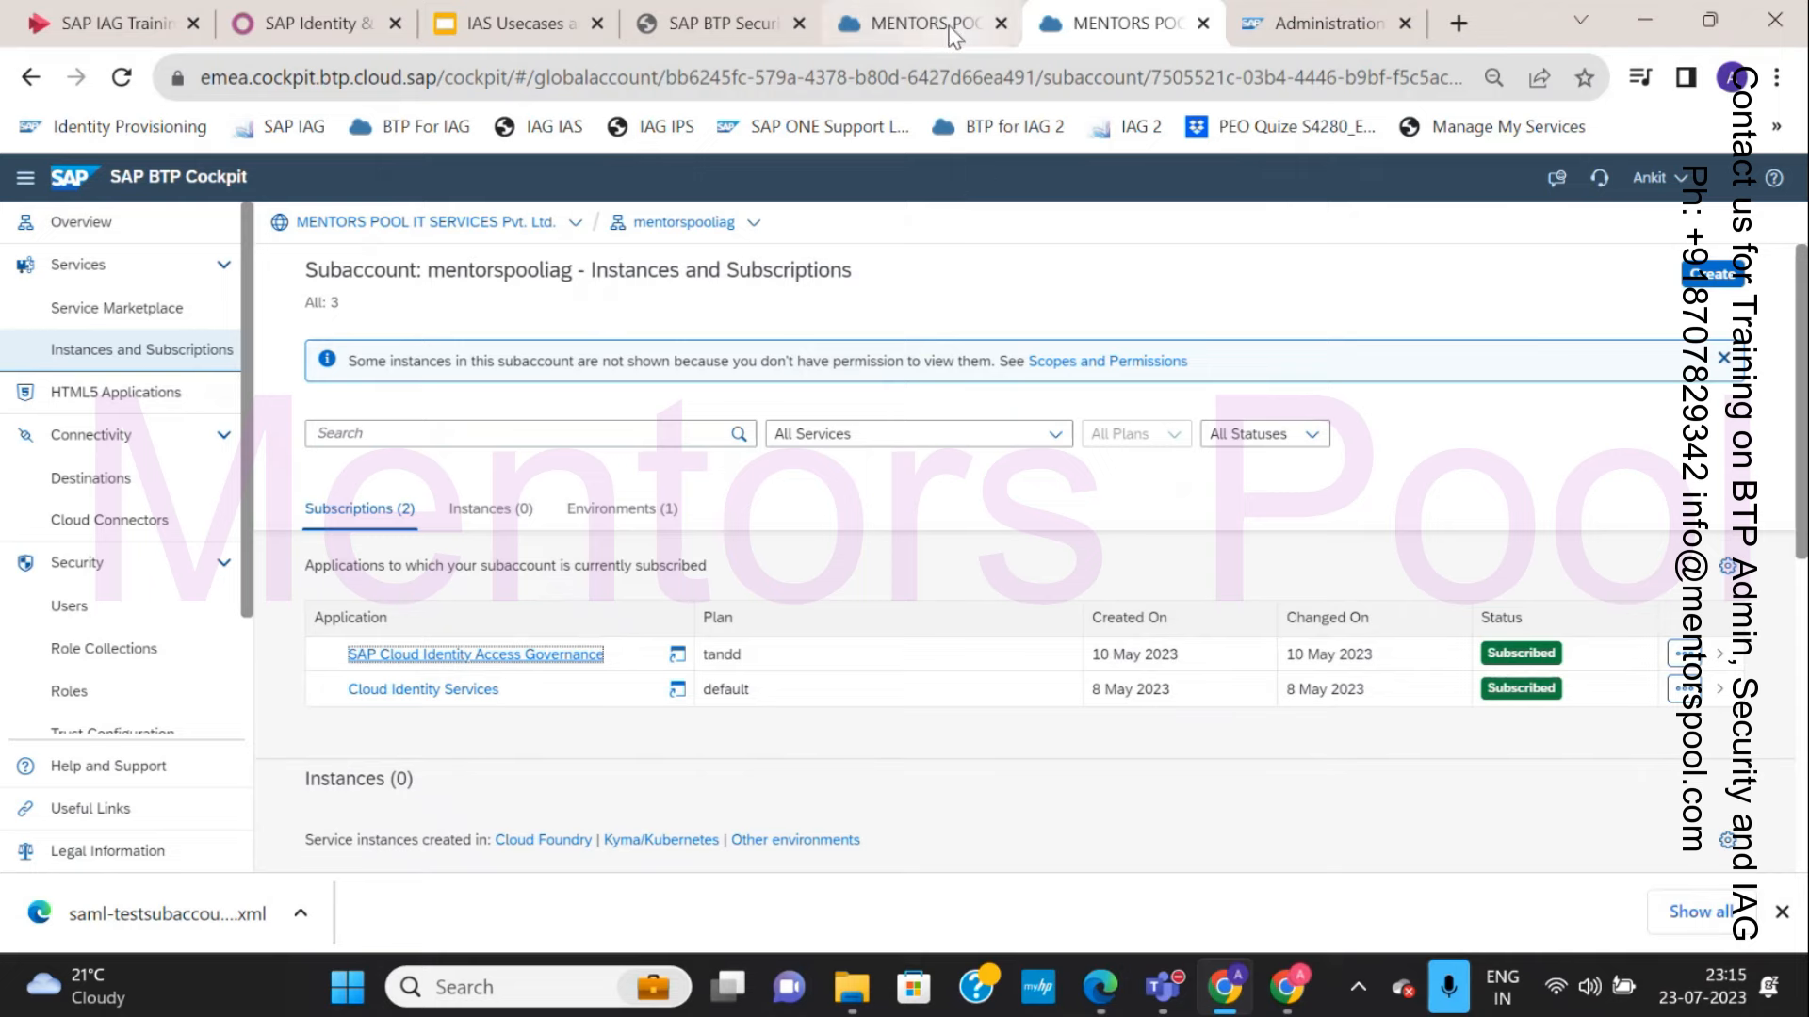
click(1305, 24)
key(ctrl+v)
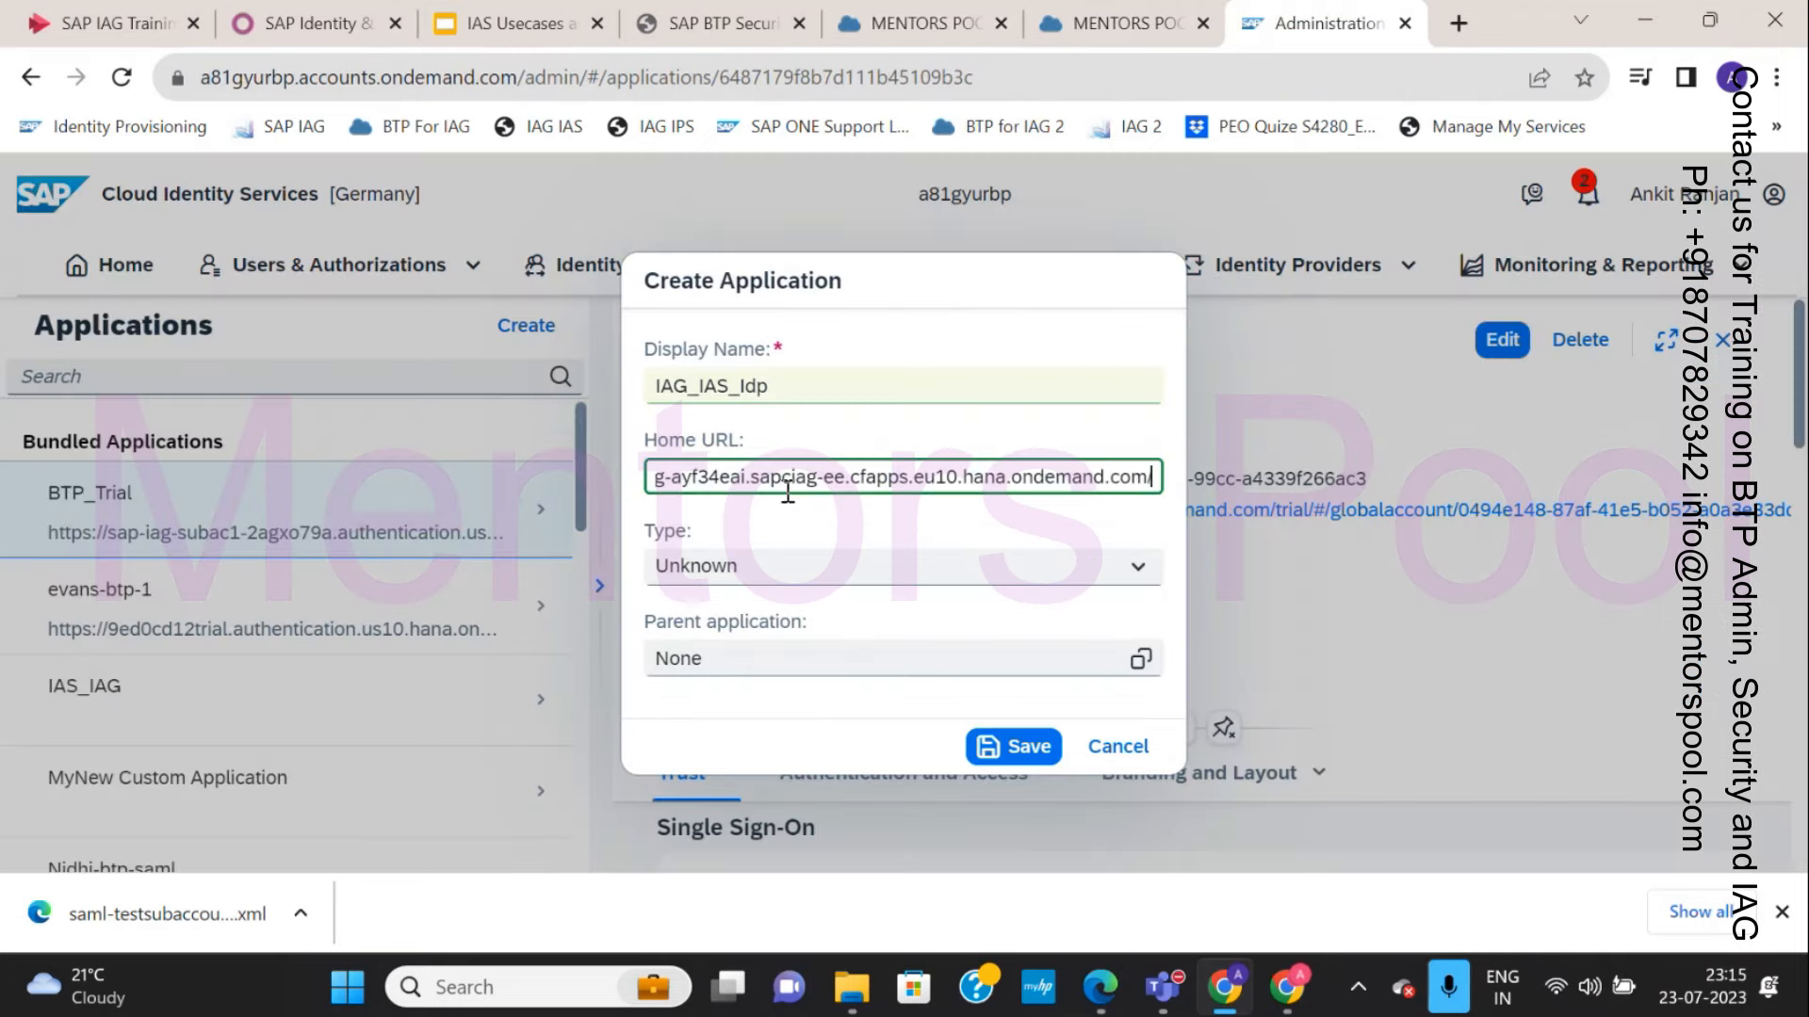
click(1139, 576)
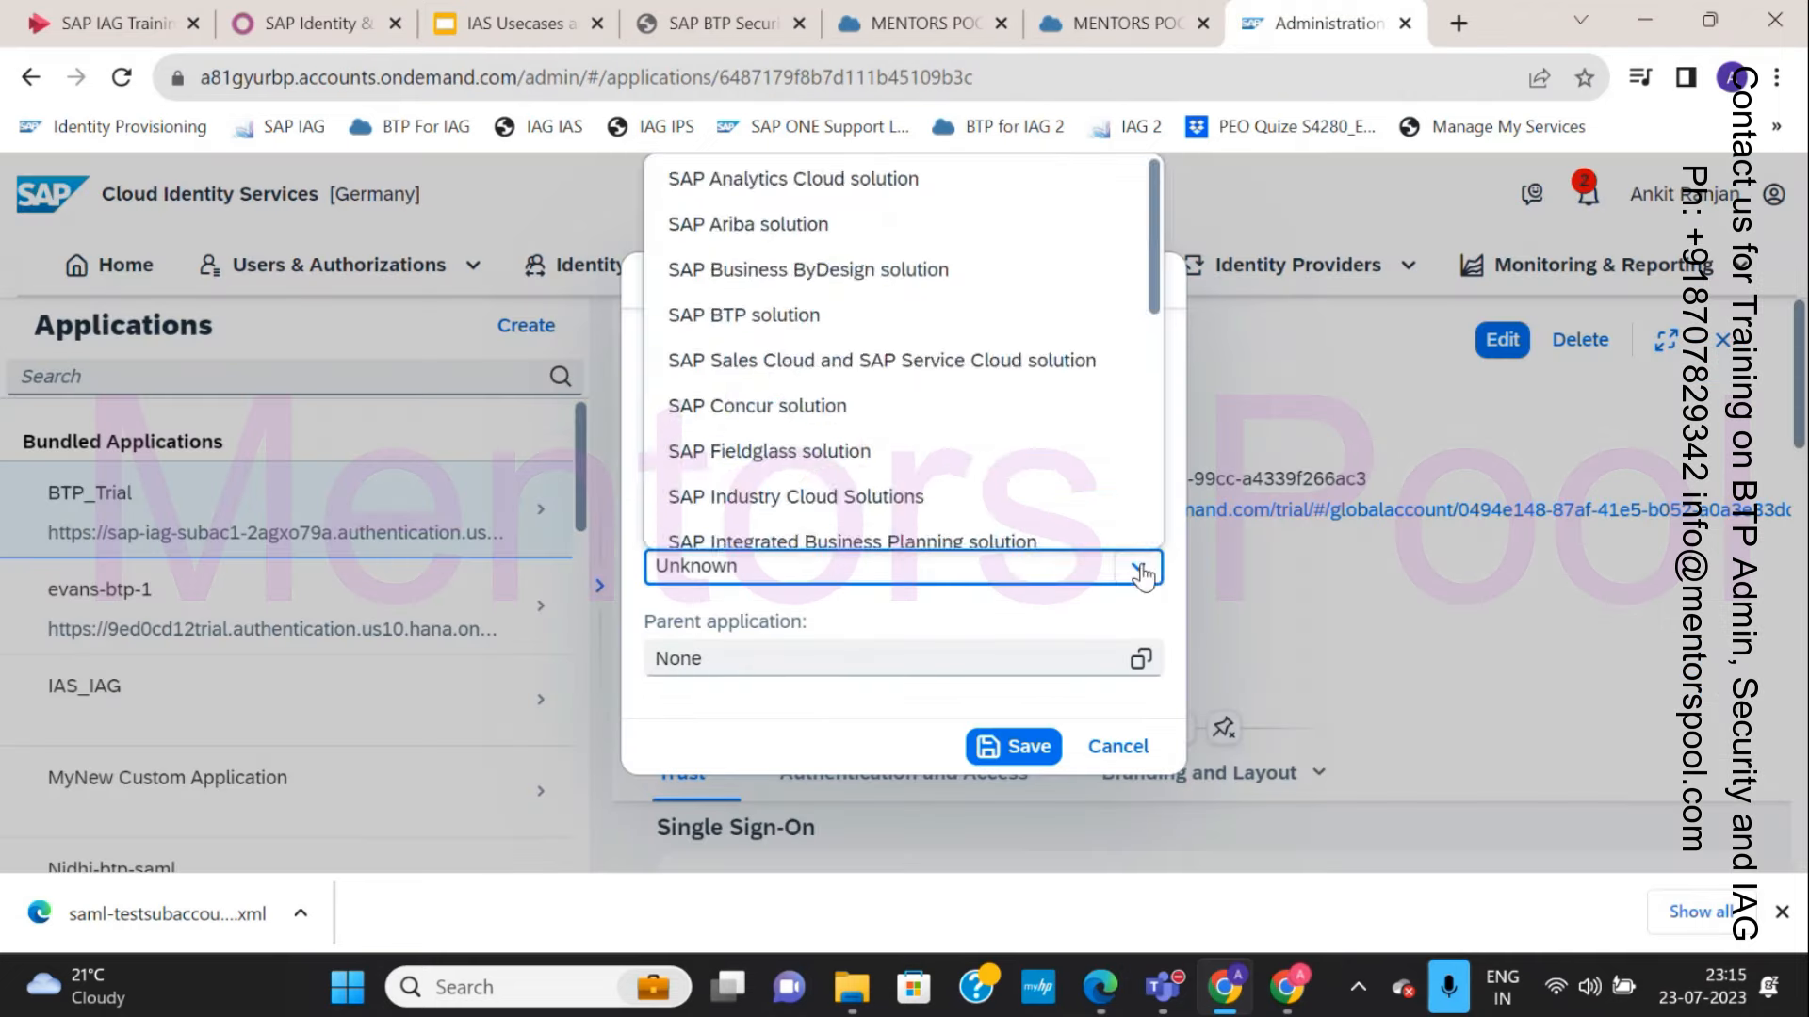
click(1178, 580)
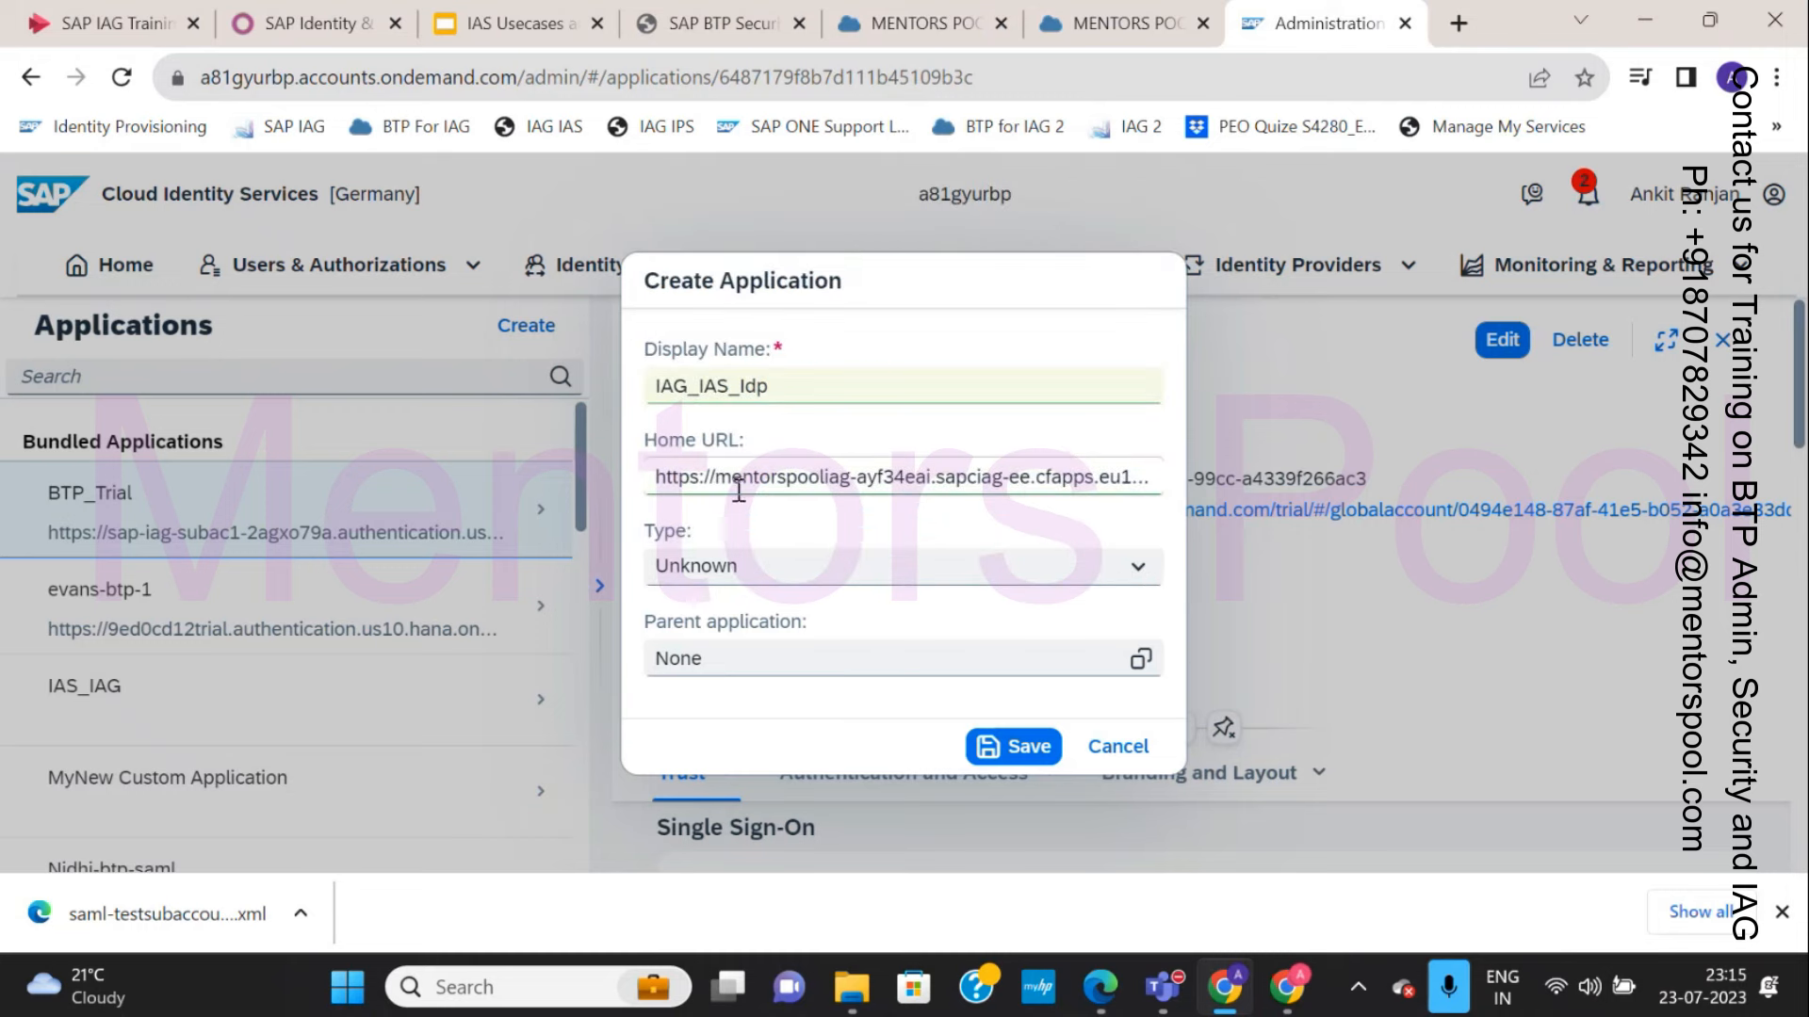
click(727, 393)
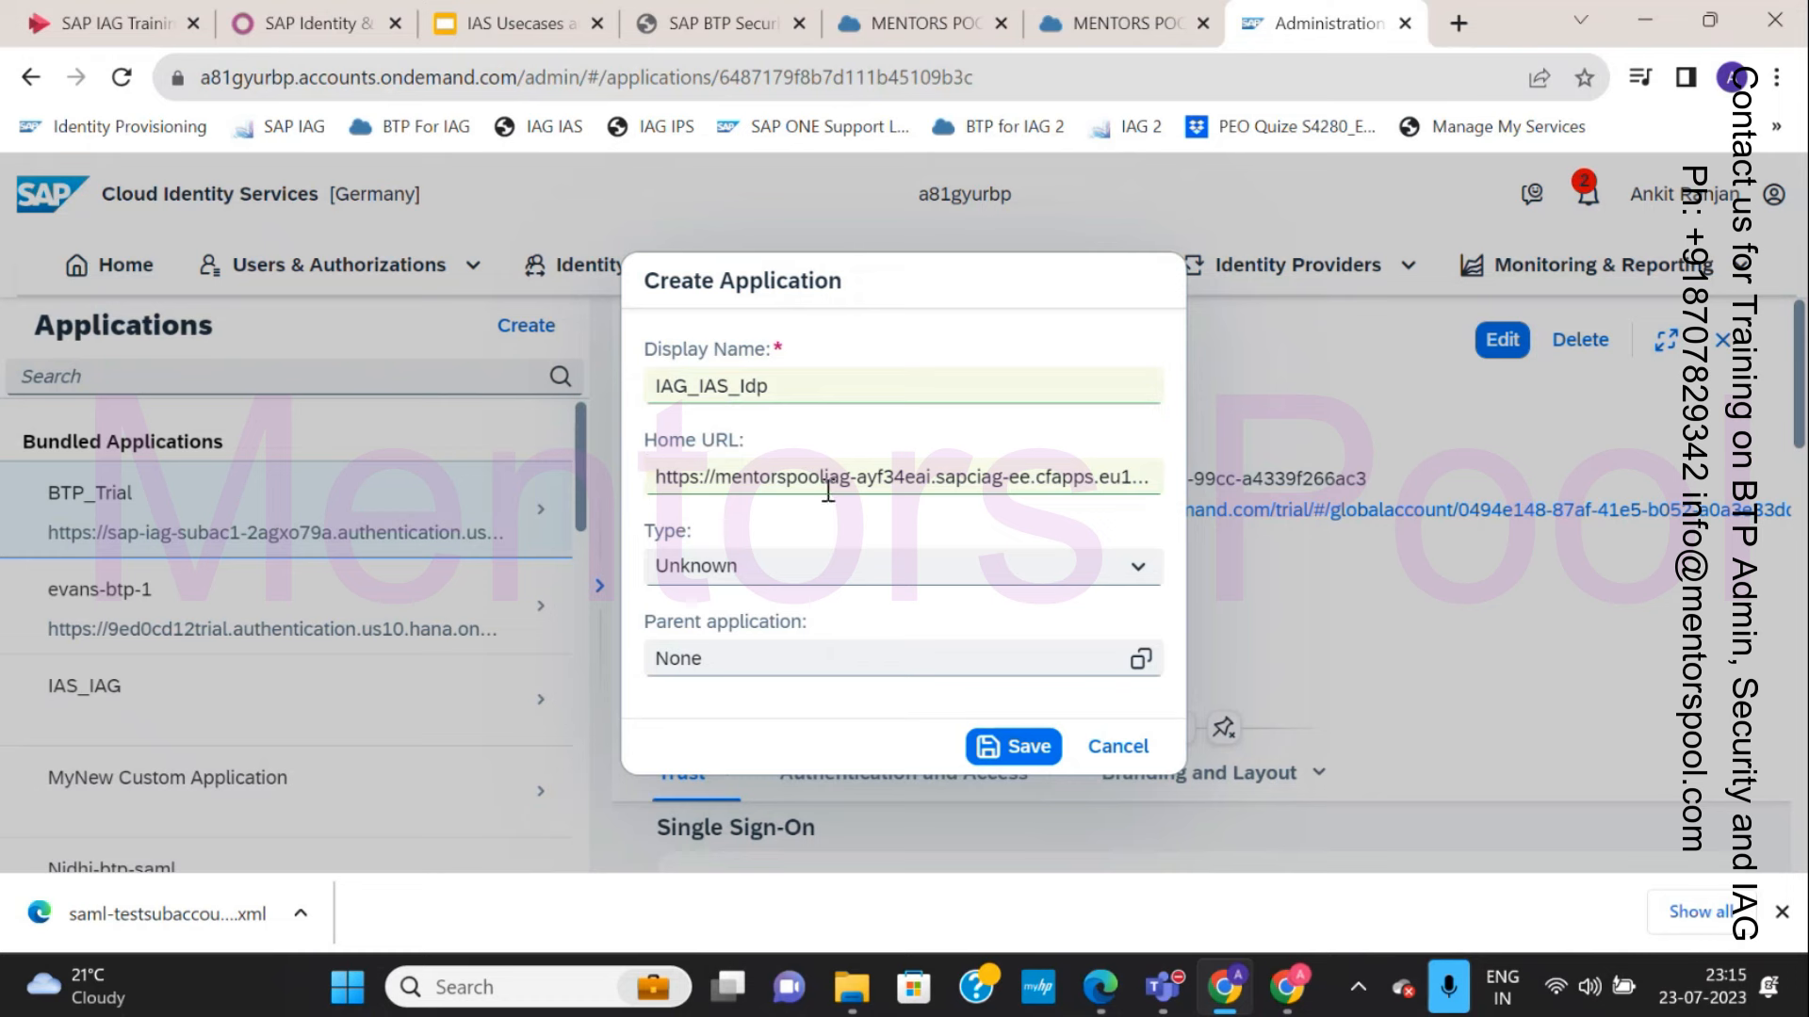
Set the application's type to Other SAP cloud solution and save the new application.
click(905, 579)
scroll(862, 387, up, 5)
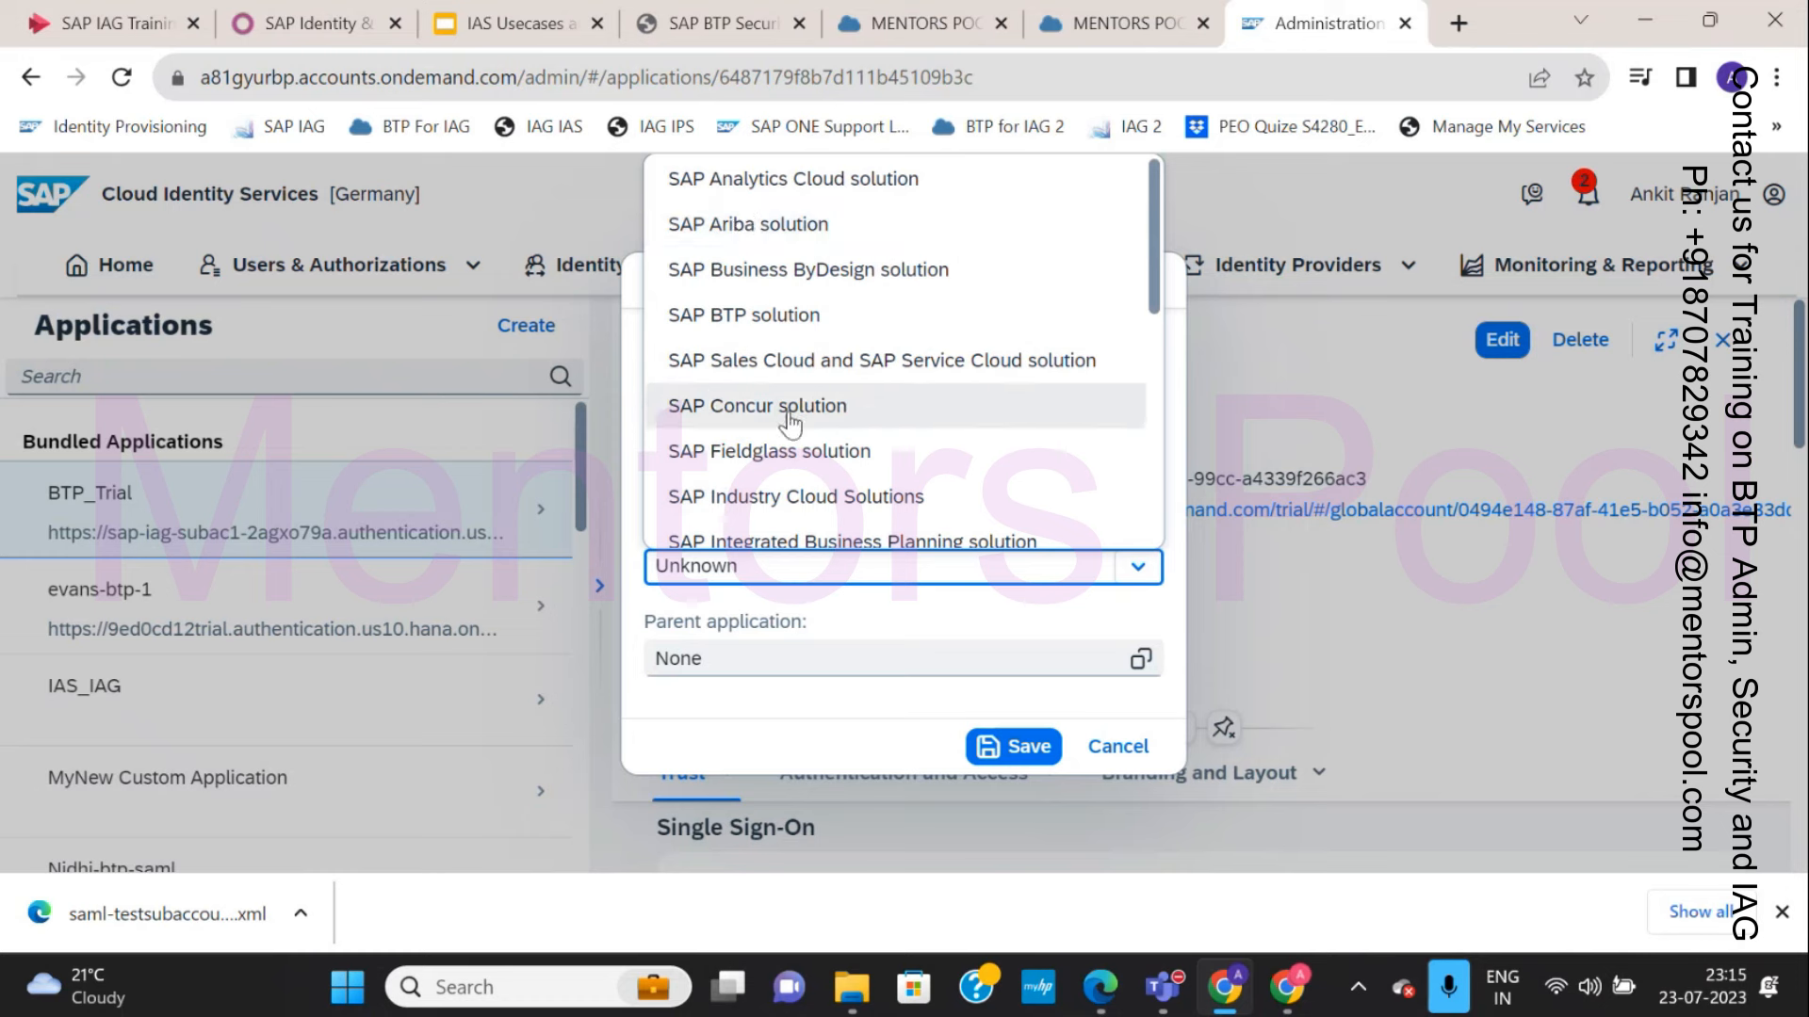
scroll(678, 412, down, 3)
scroll(875, 449, down, 9)
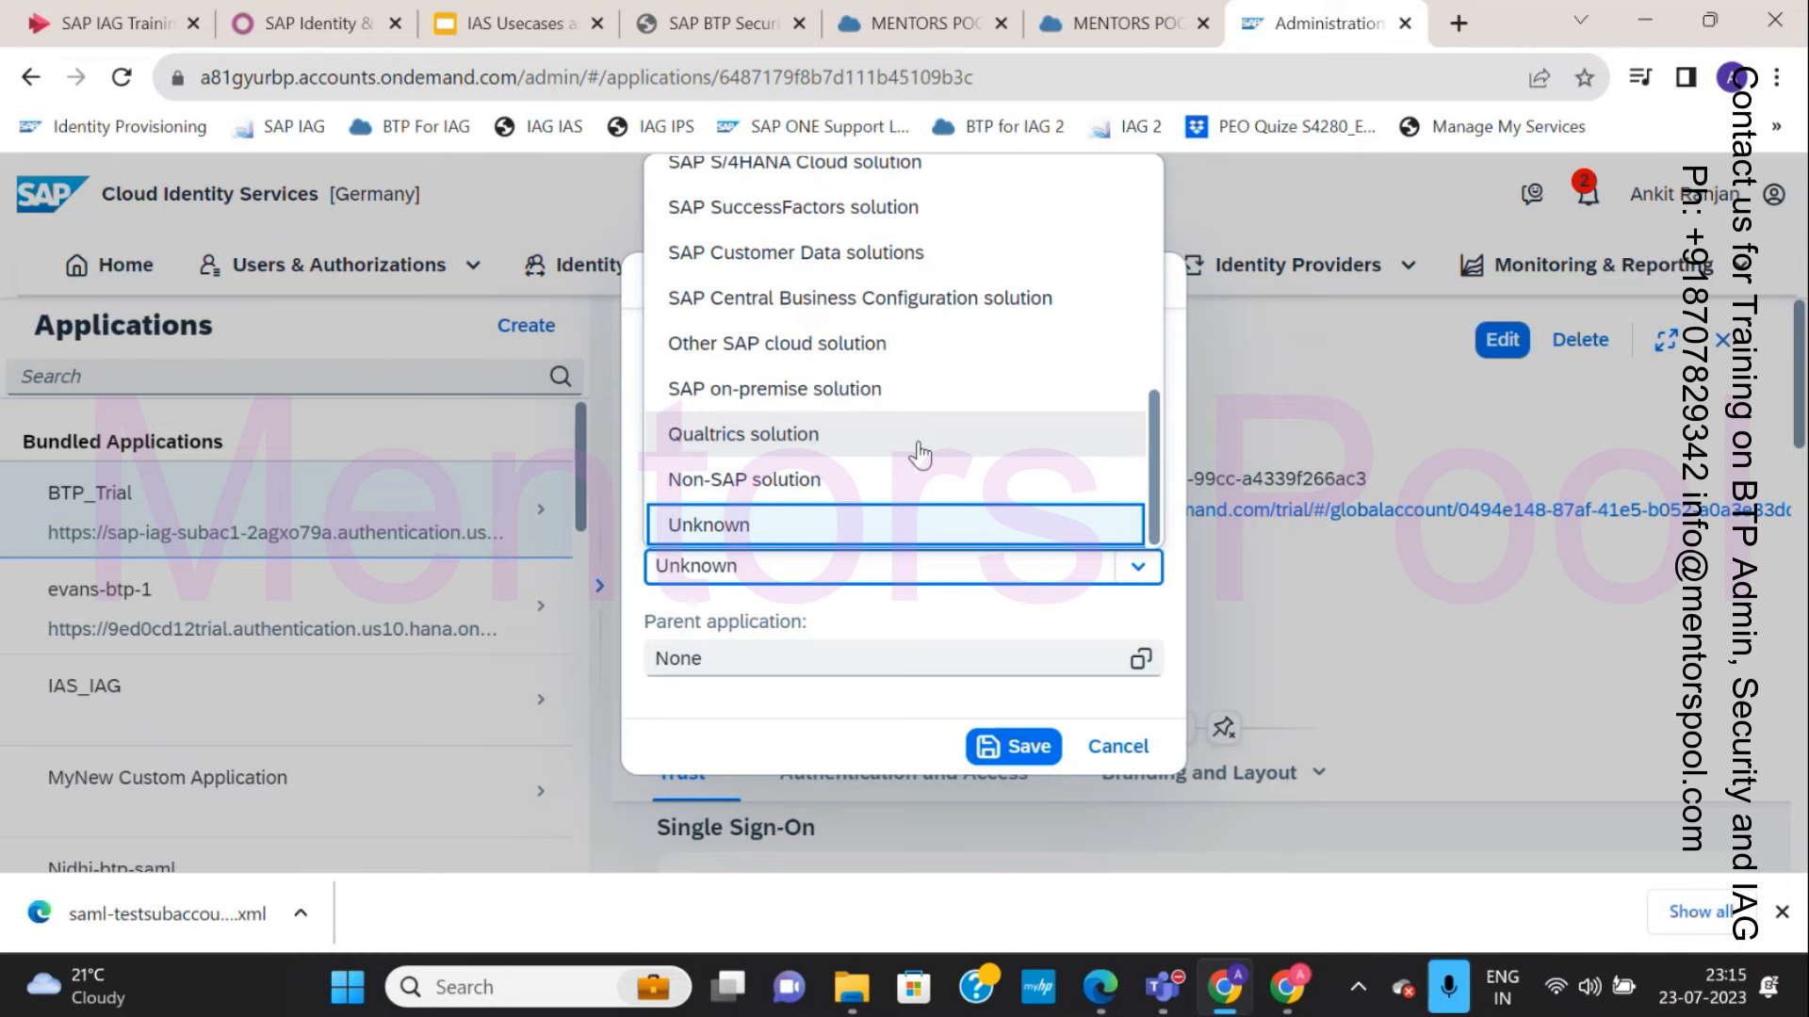
click(783, 359)
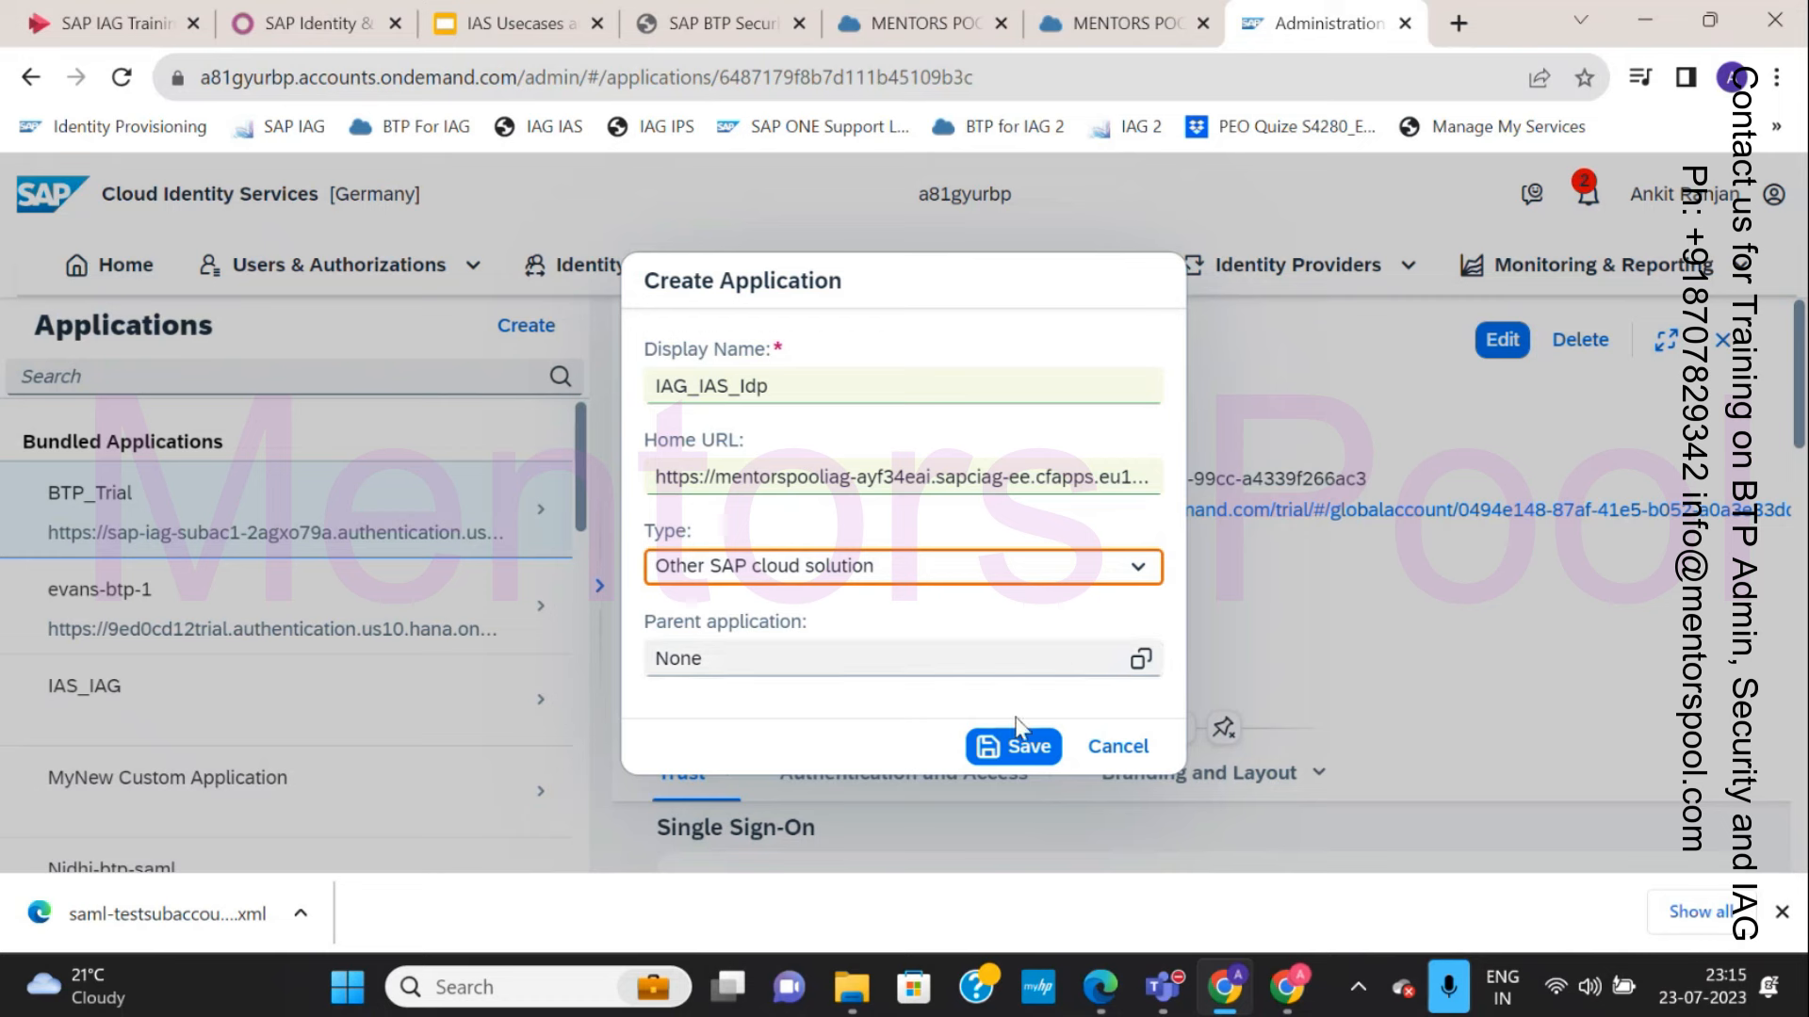
click(1006, 752)
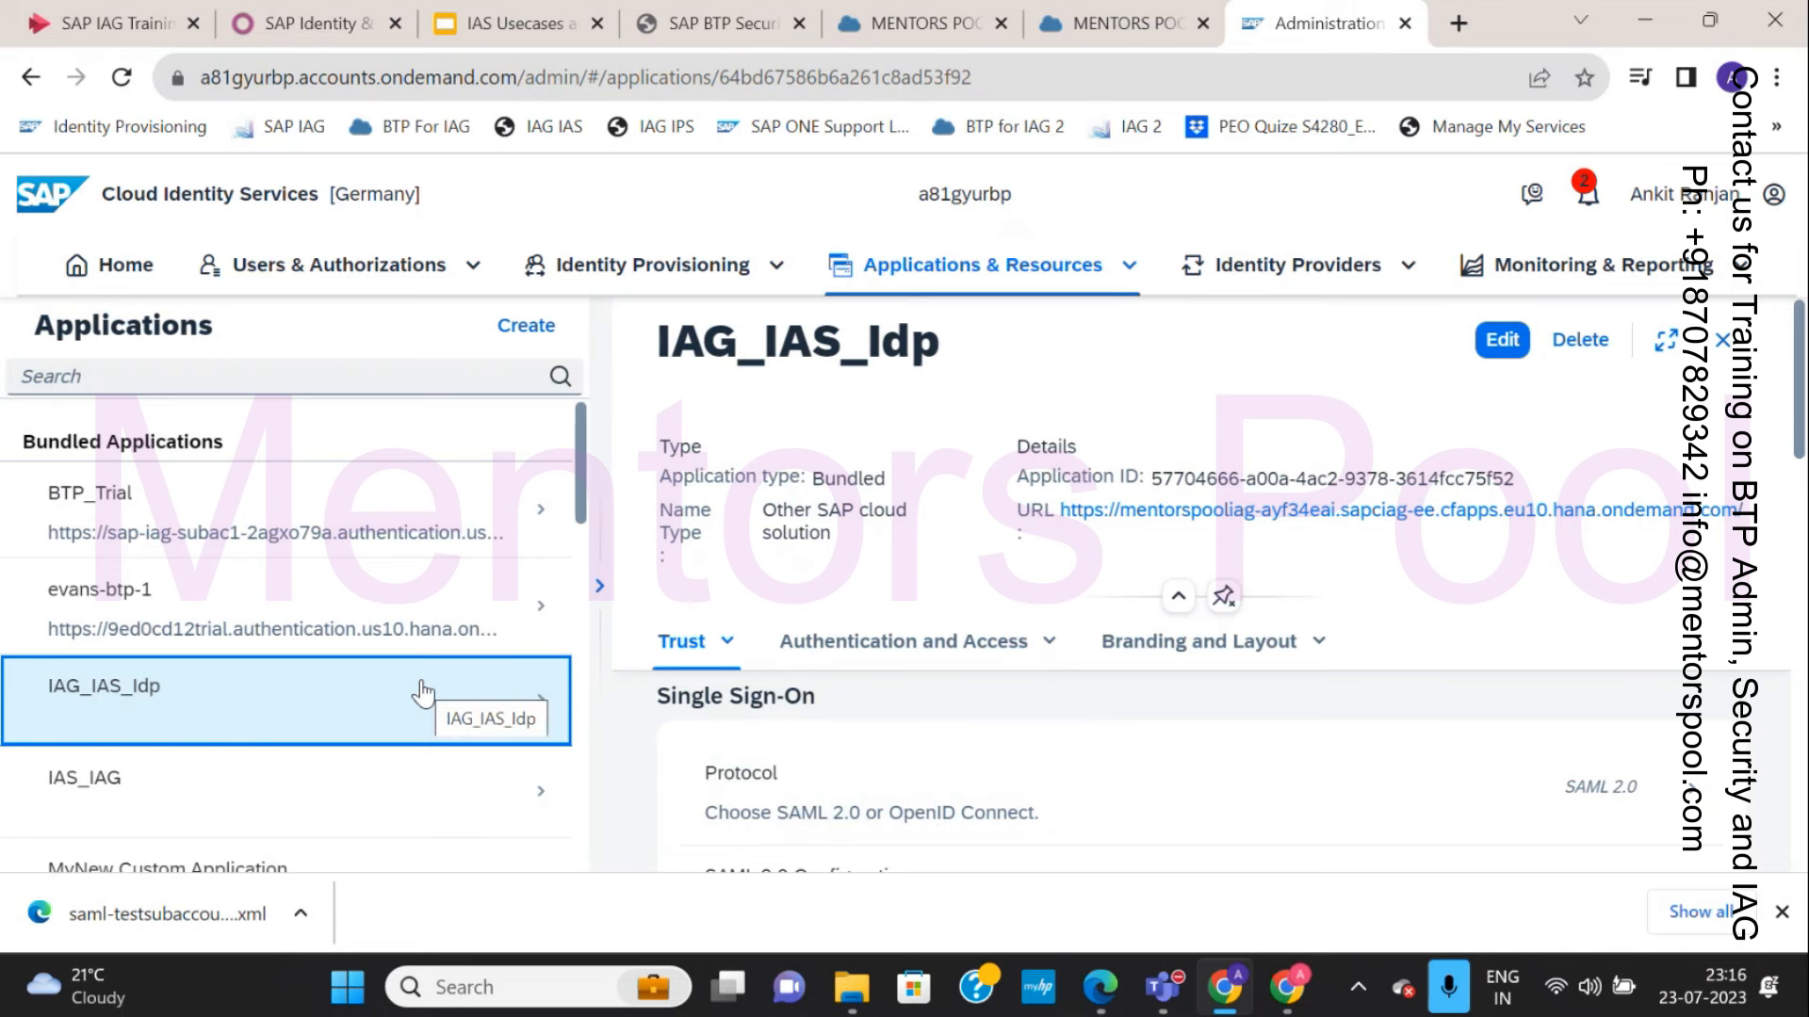
Open the SAML 2.0 Configuration of the IAG_IAS_Idp application.
scroll(942, 749, down, 2)
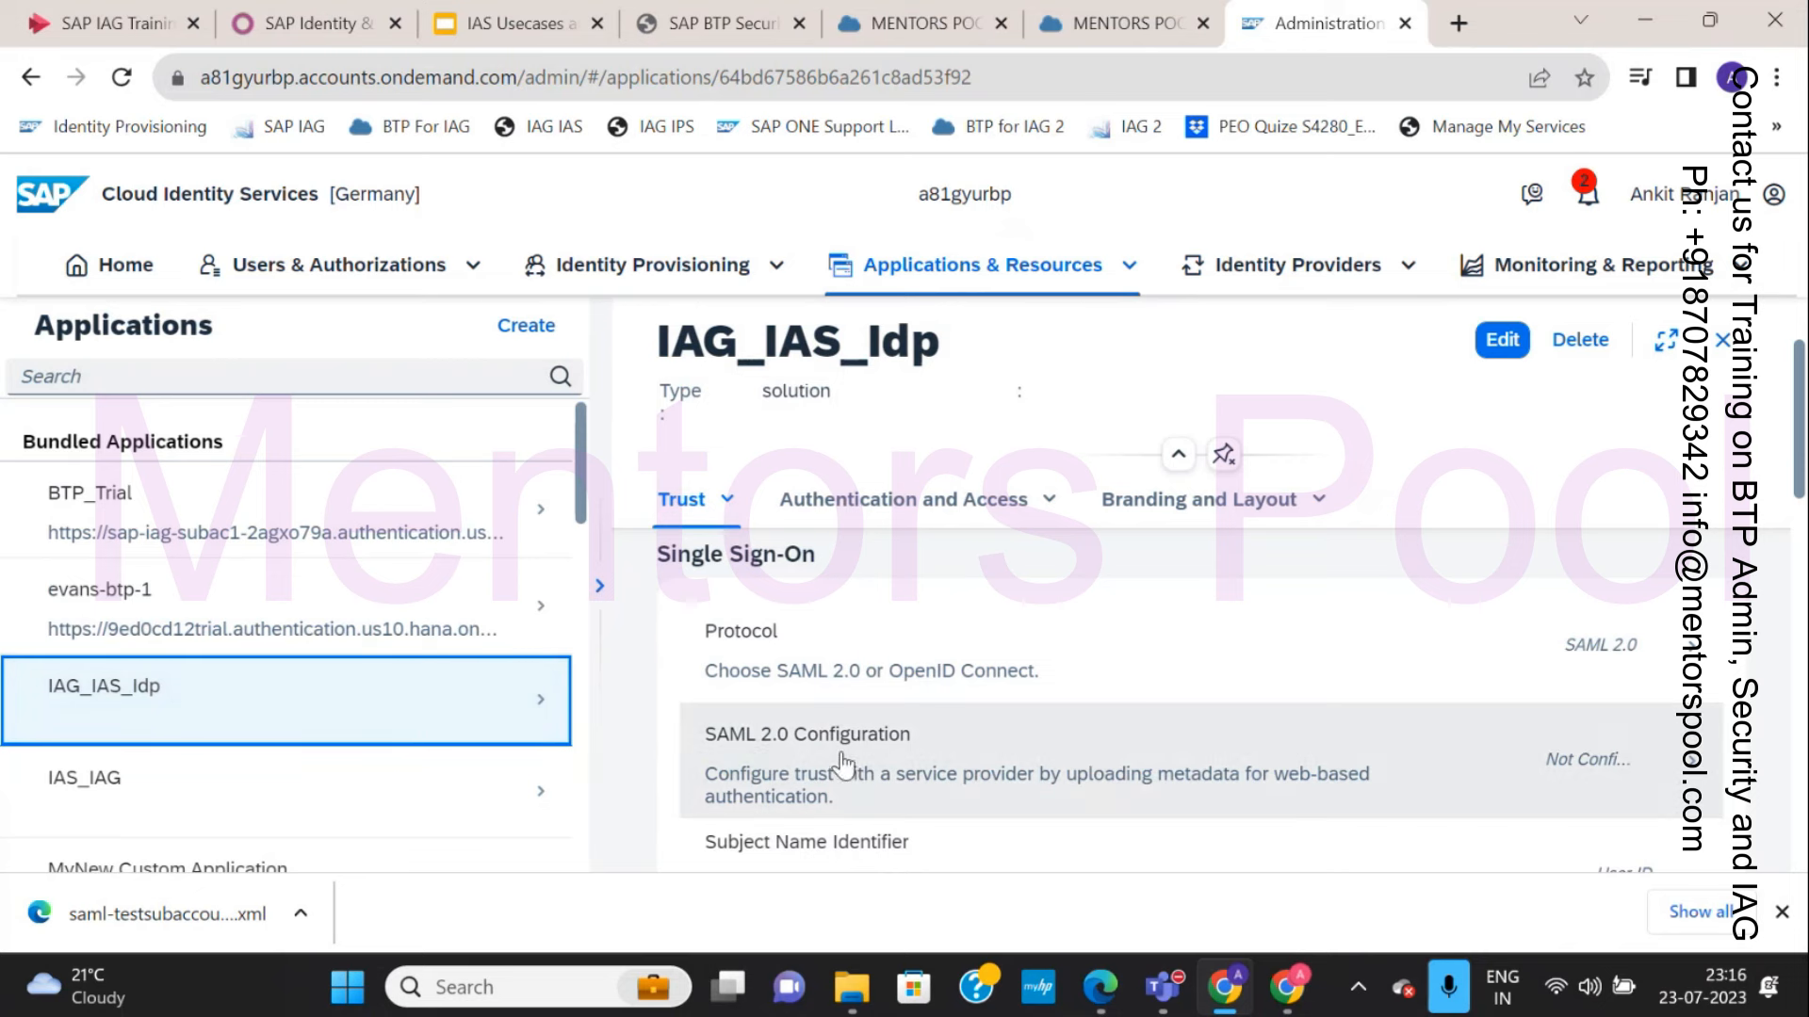
scroll(846, 772, down, 2)
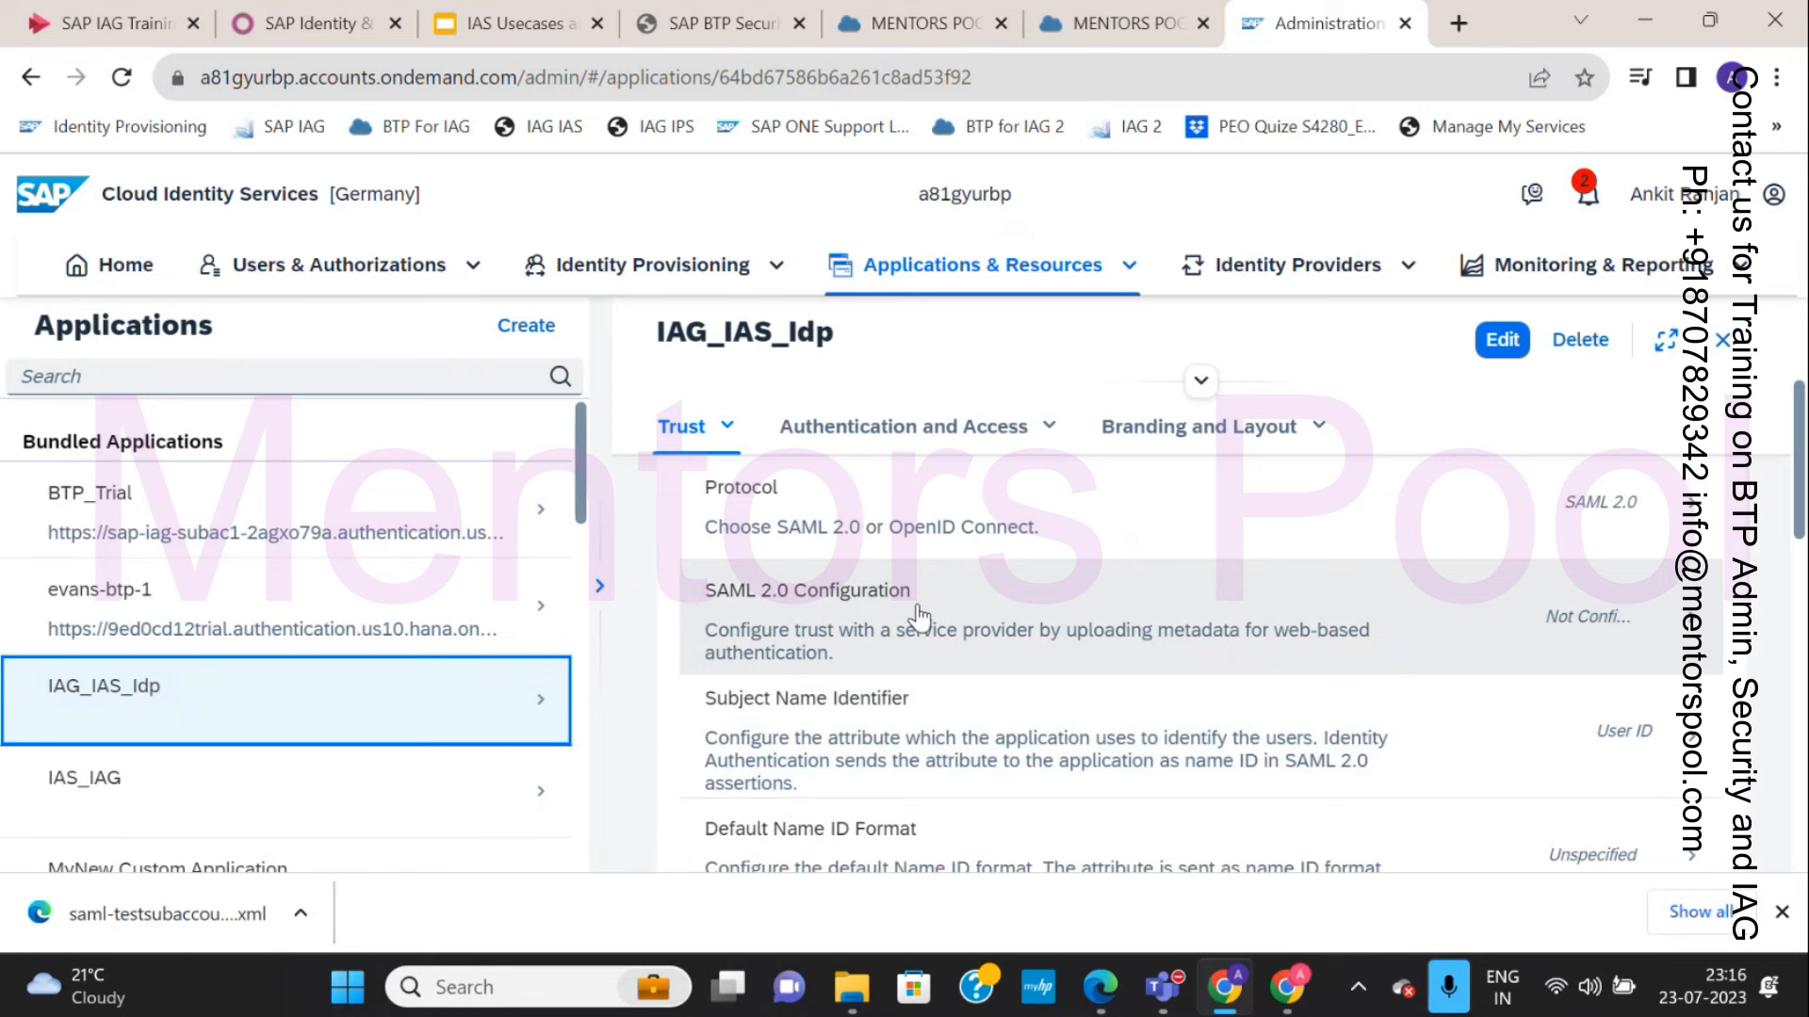
click(1095, 631)
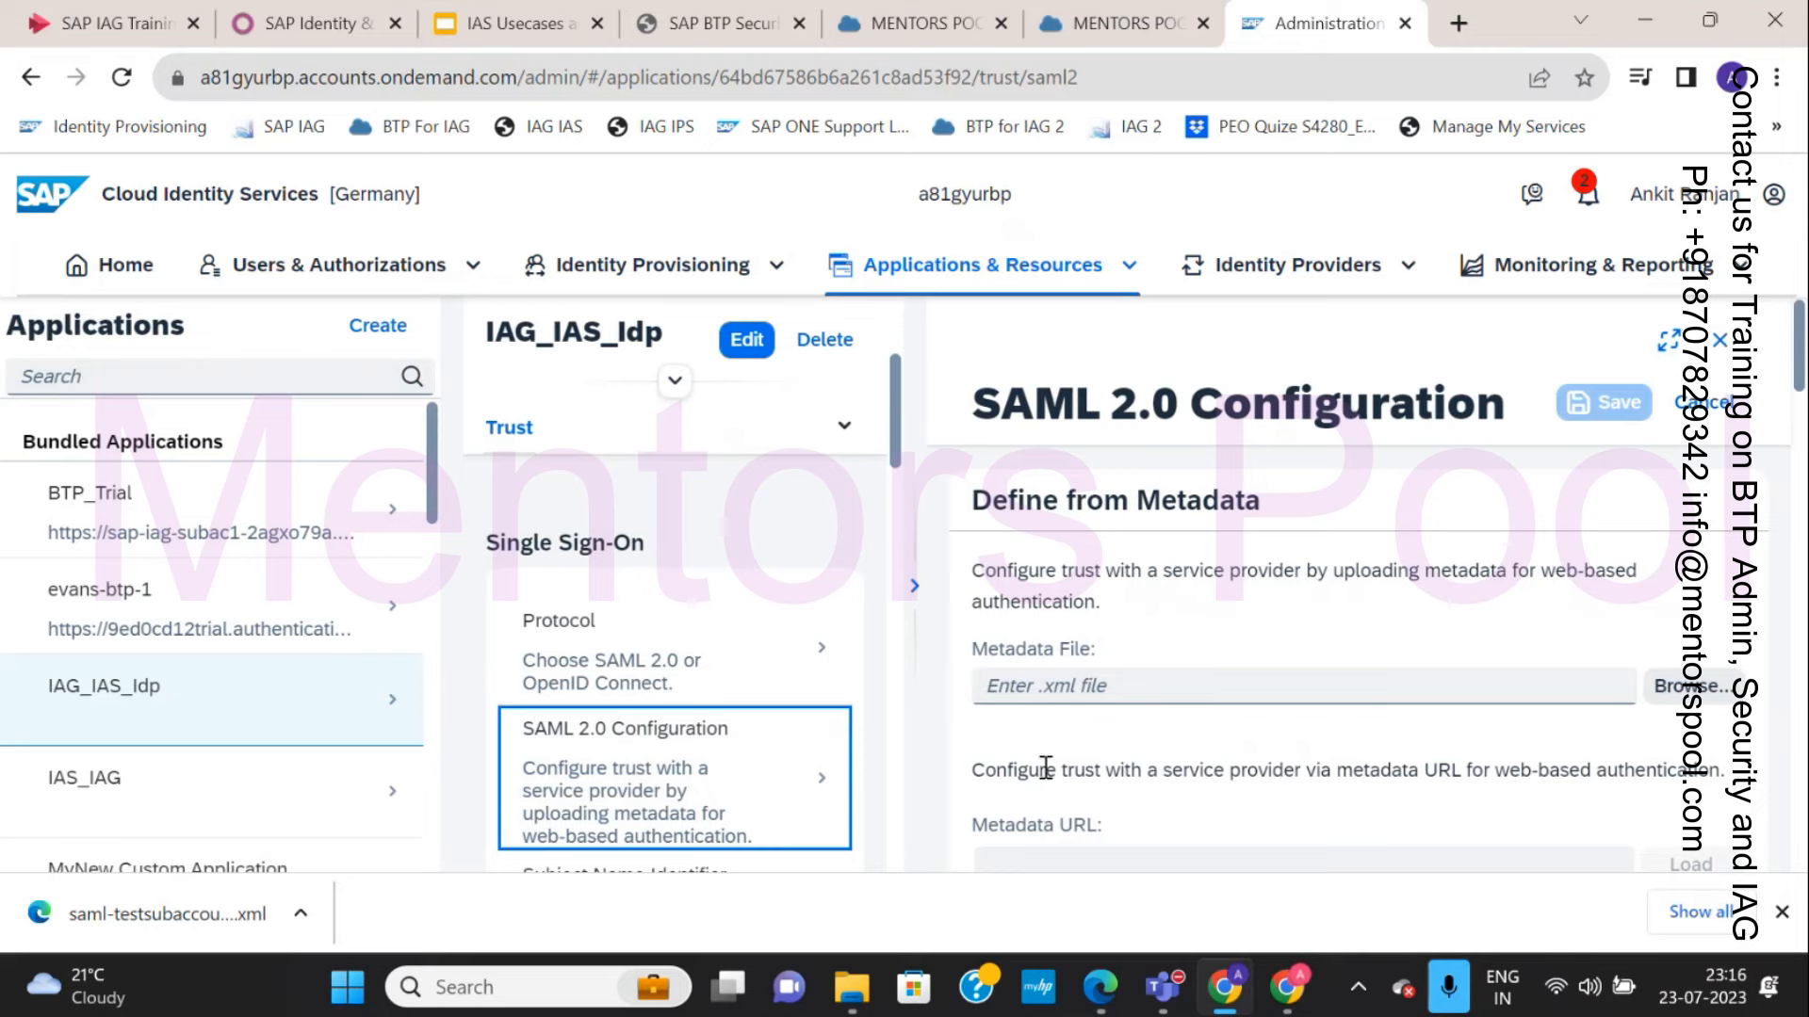
Examine the metadata, manual configuration, endpoint and signing certificate sections of the unconfigured SAML 2.0 settings.
scroll(1165, 697, down, 6)
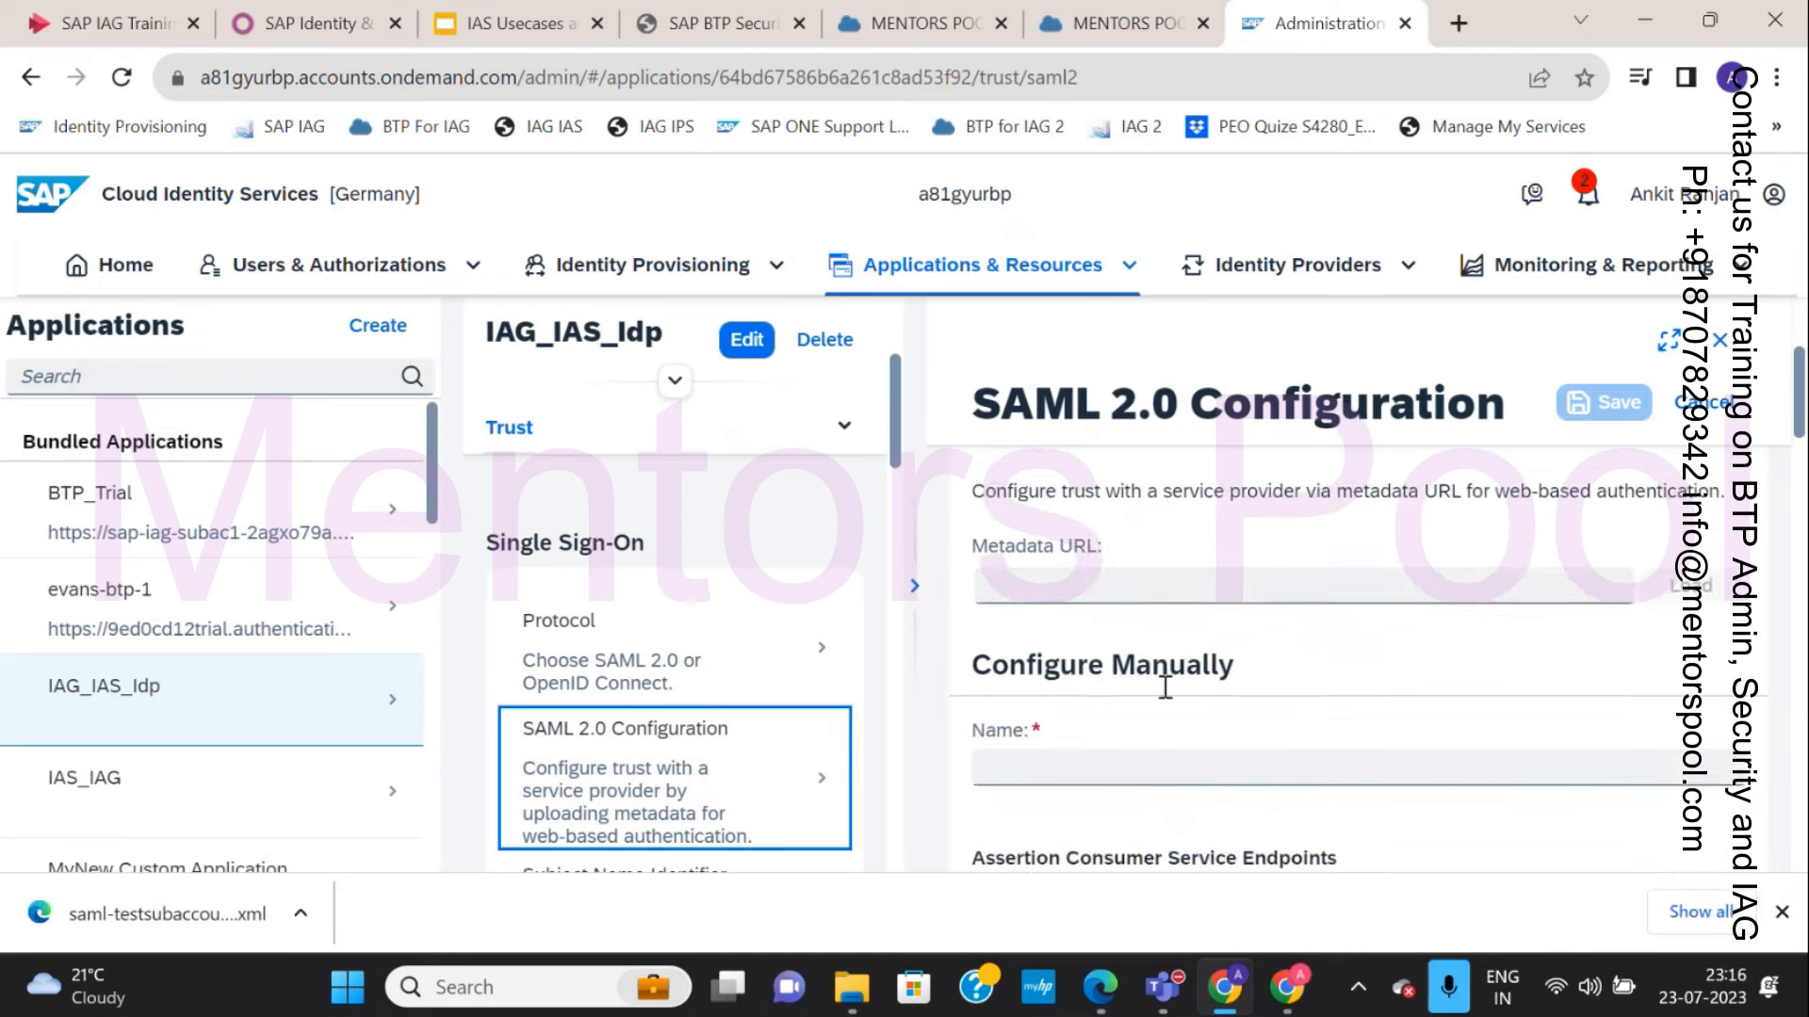
scroll(1165, 697, down, 10)
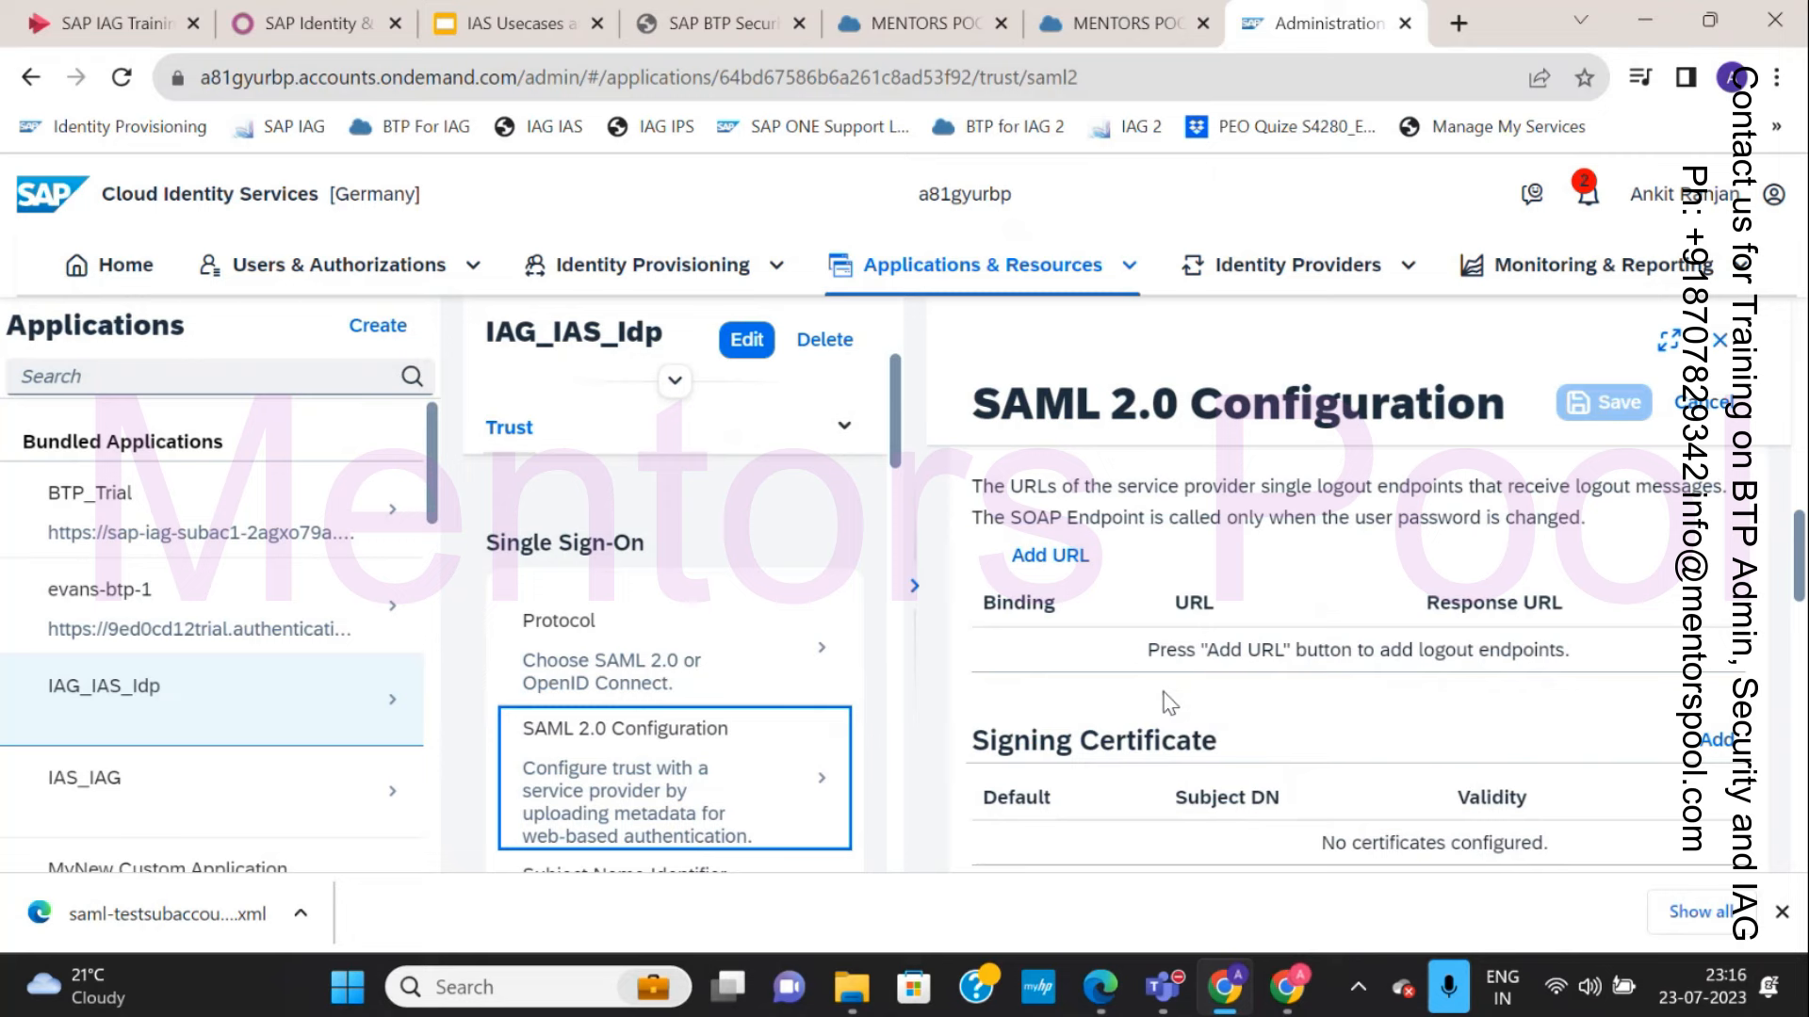
scroll(1168, 705, down, 5)
scroll(1165, 694, up, 8)
scroll(1164, 694, up, 15)
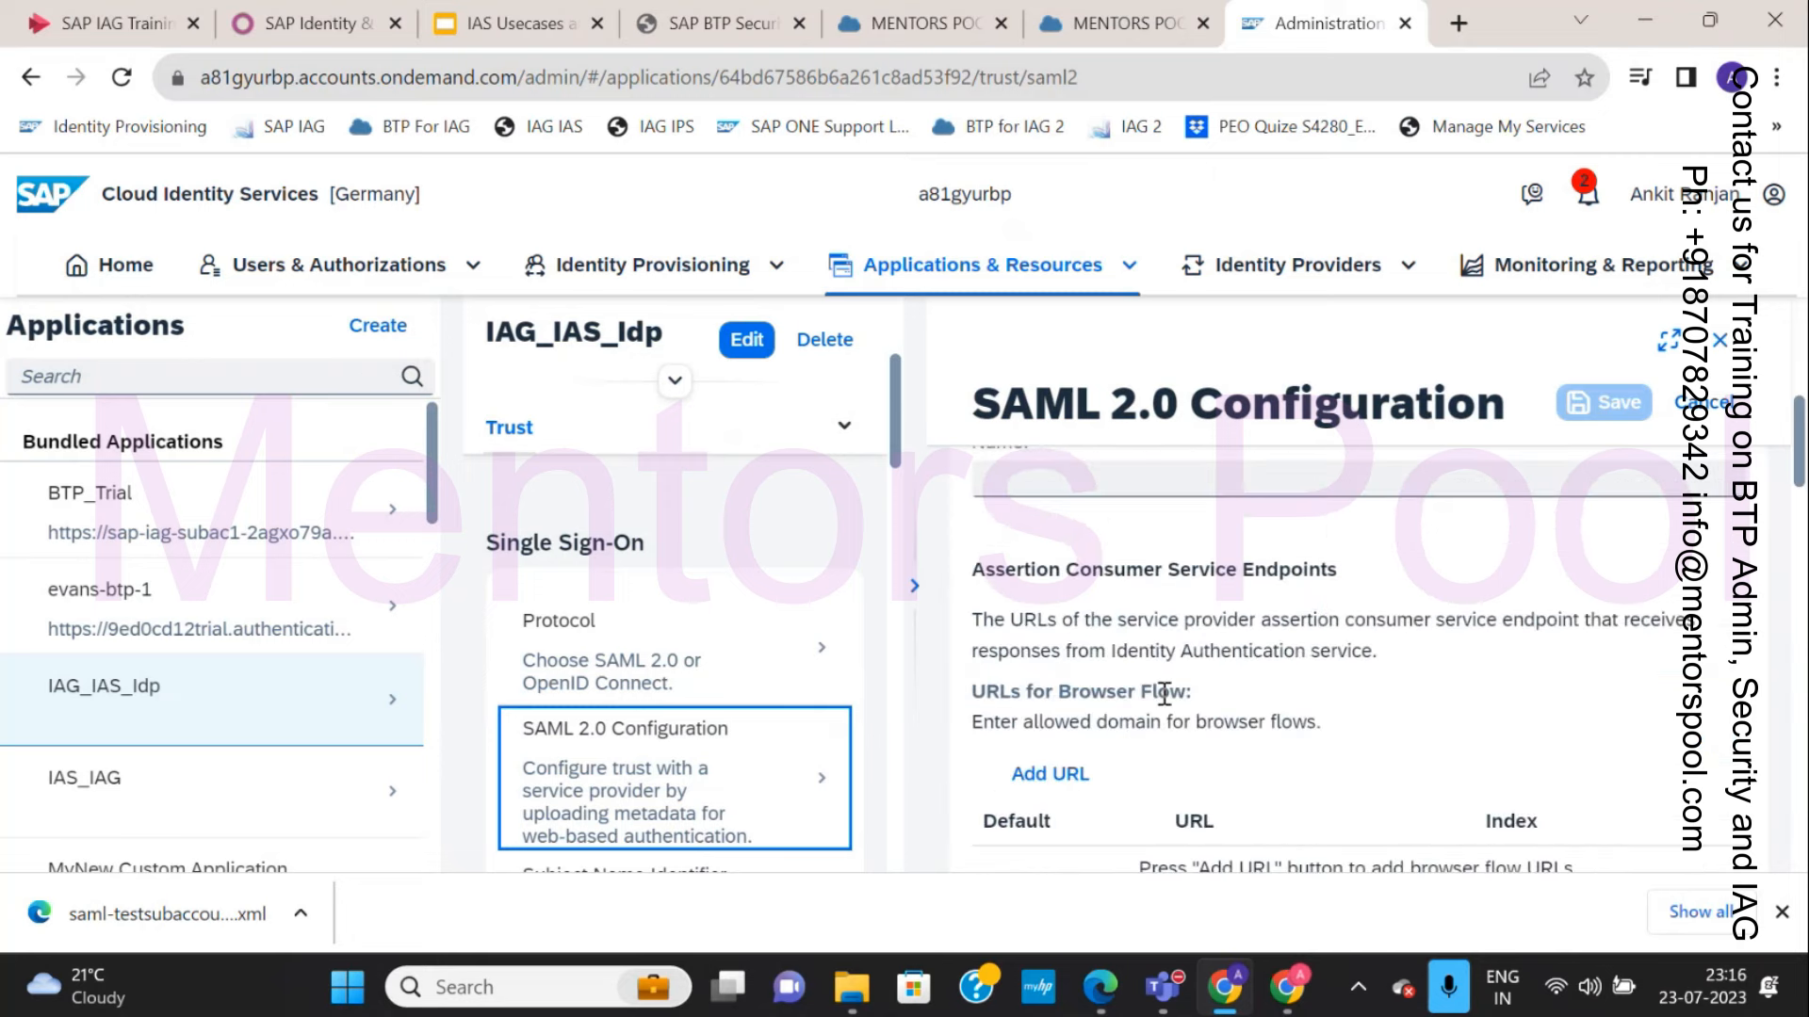
scroll(1292, 783, down, 8)
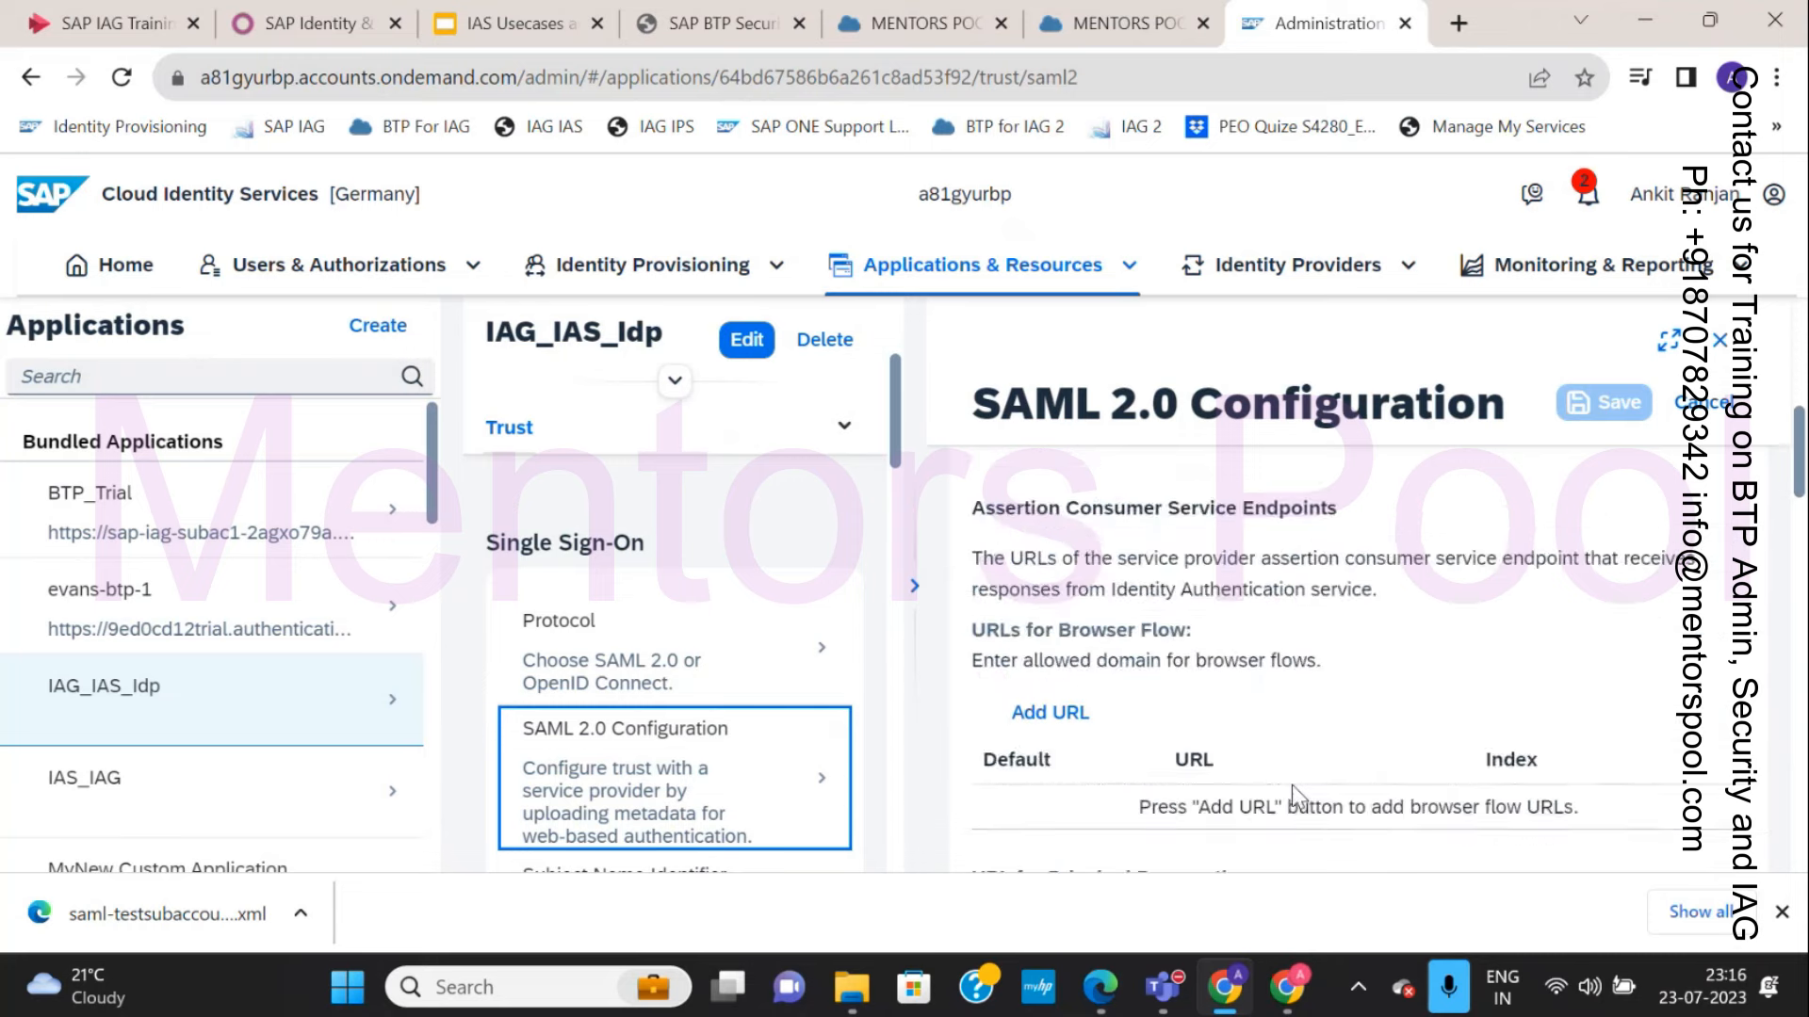
scroll(1291, 784, up, 12)
scroll(1237, 818, down, 5)
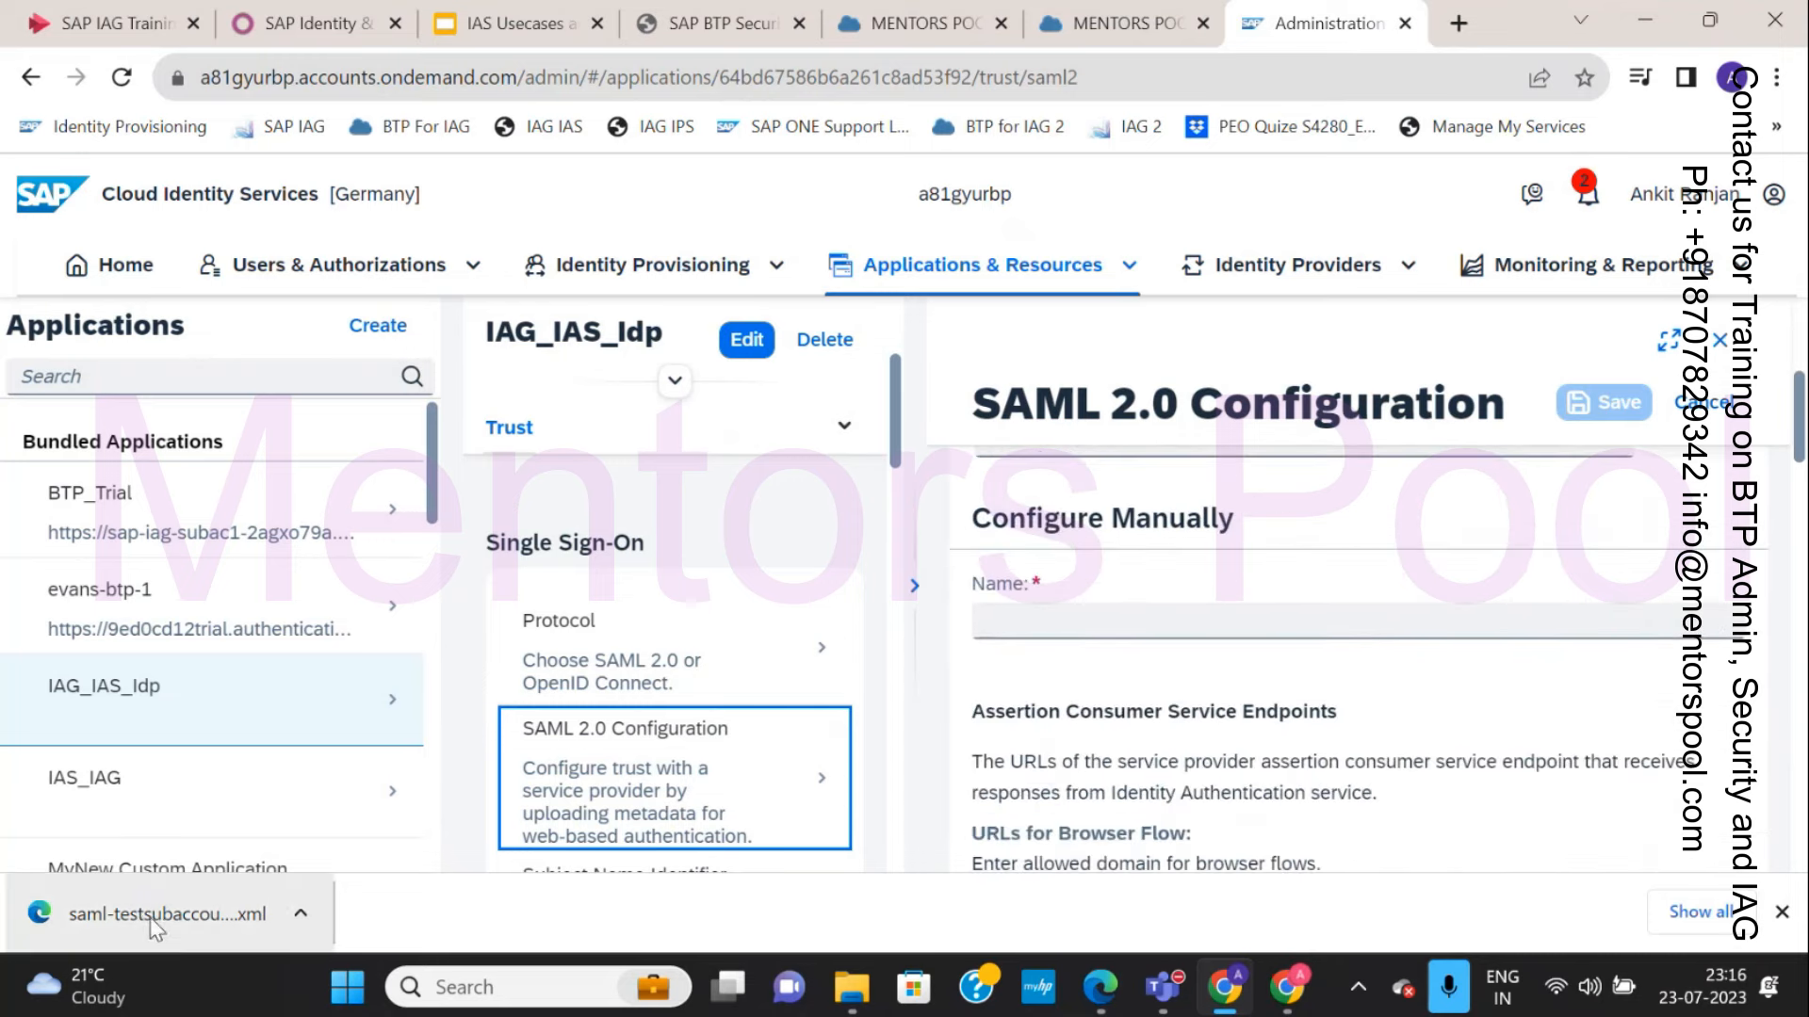
scroll(1335, 697, up, 4)
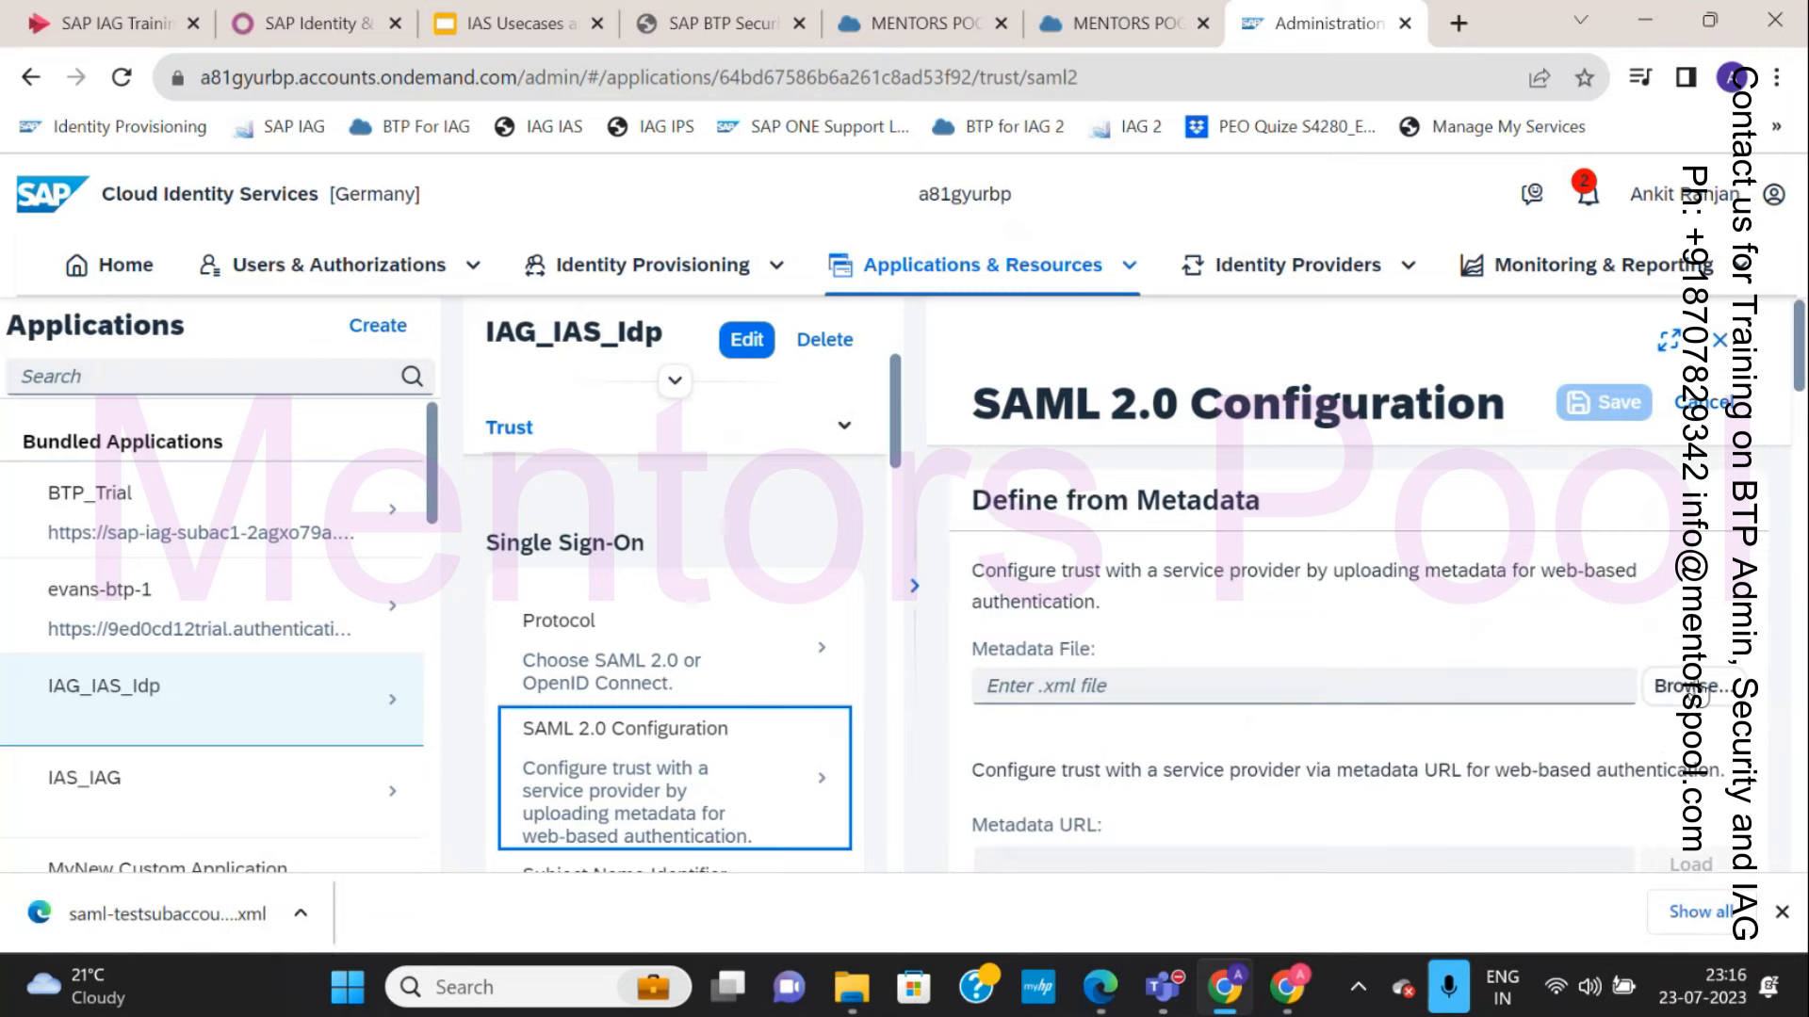
Load the subaccount's metadata file saml-testsubaccount-fty2cluf-sp.xml into the SAML 2.0 configuration and check the filled-in fields.
click(1691, 686)
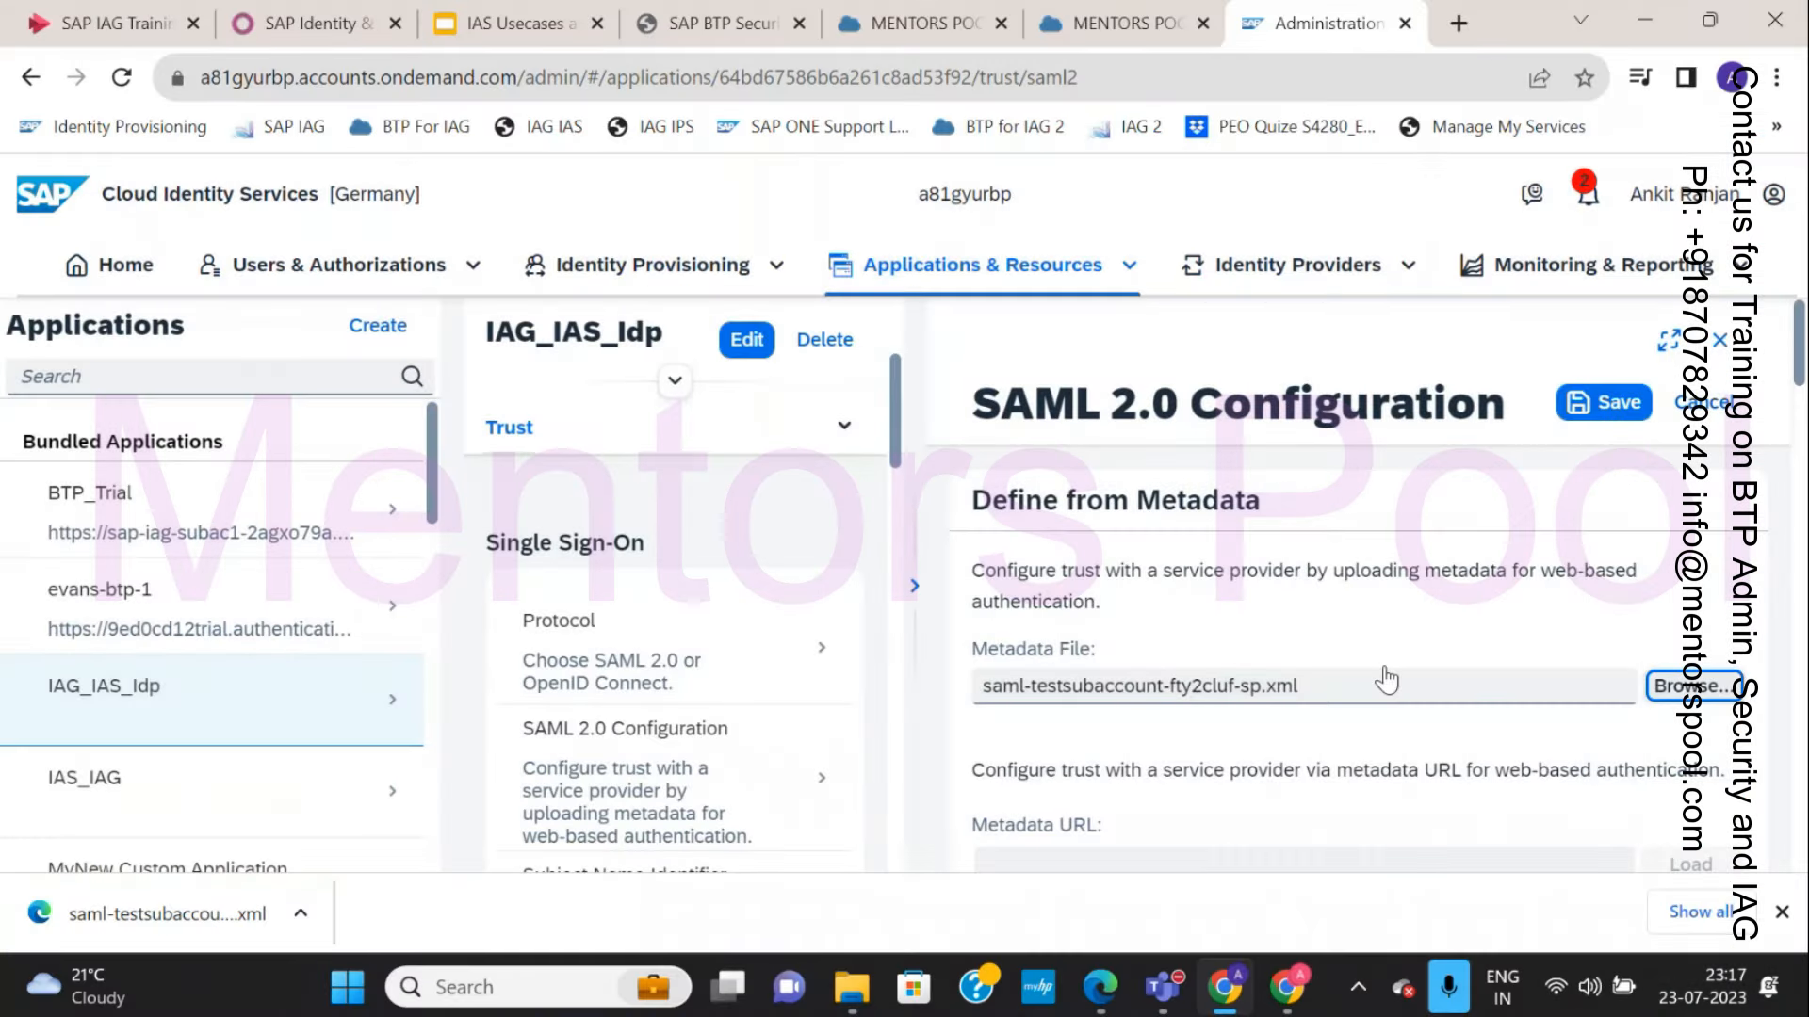
scroll(1526, 761, down, 6)
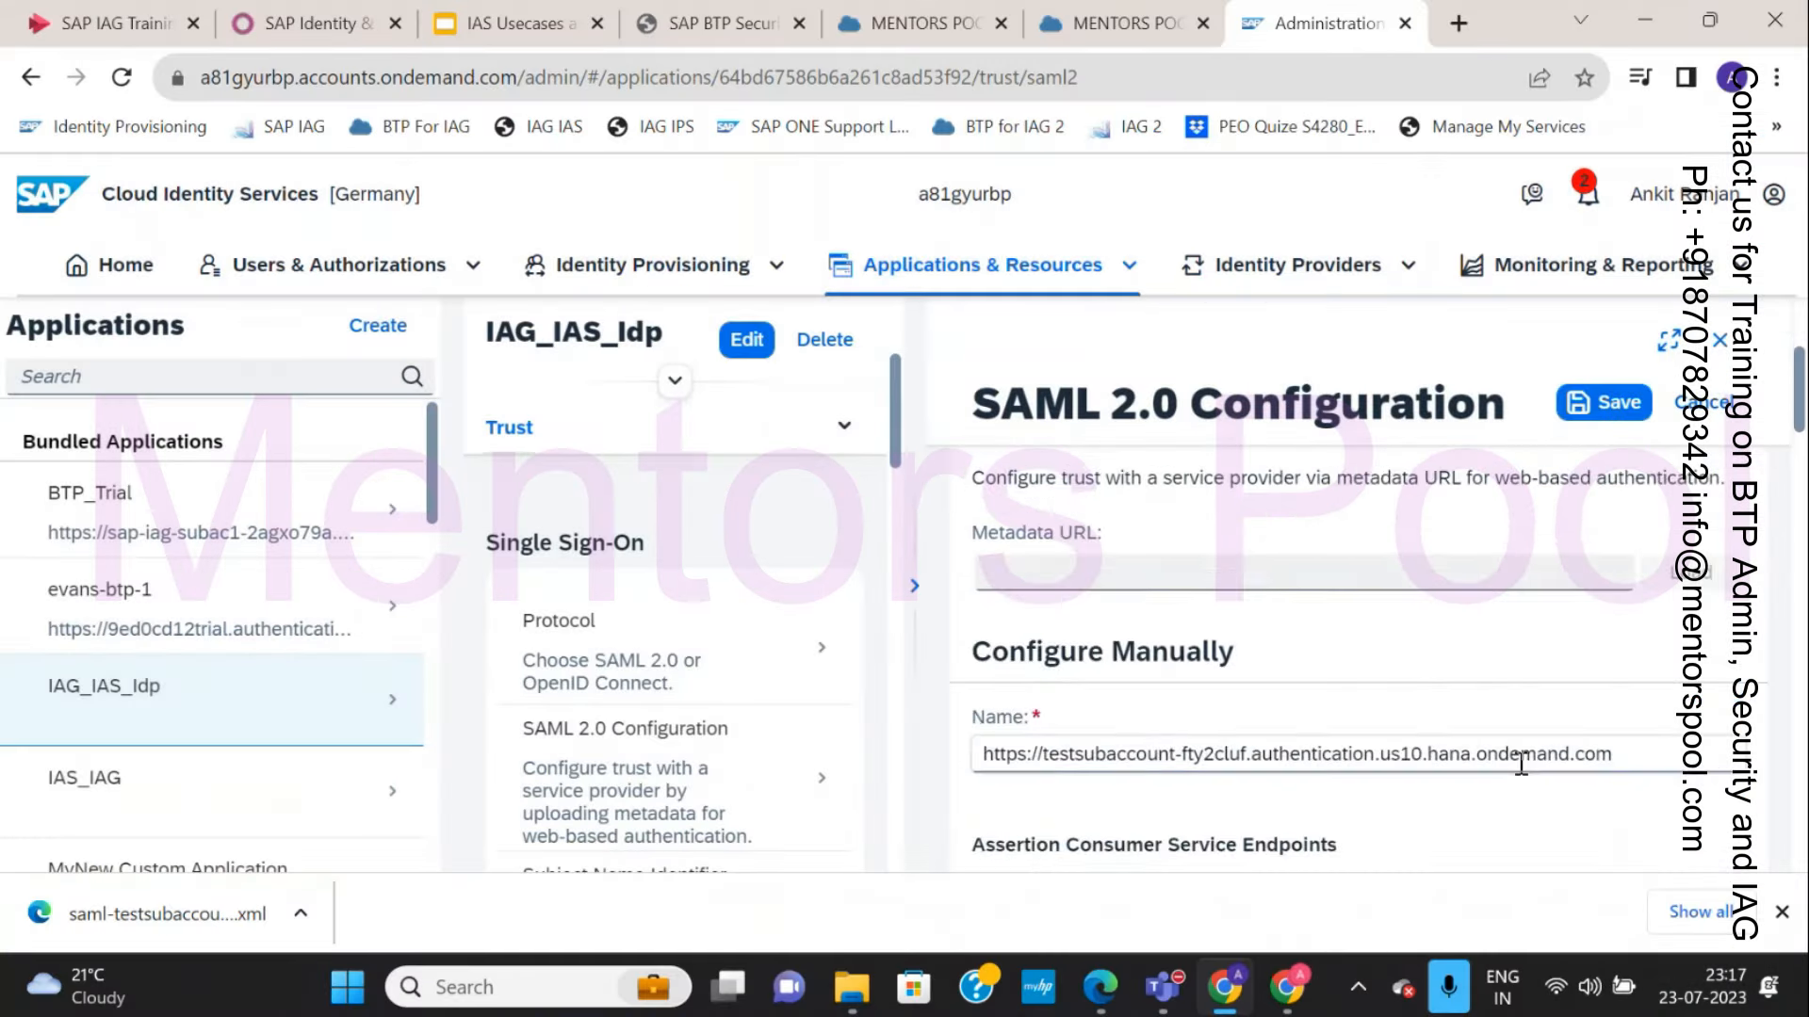
scroll(1521, 763, down, 10)
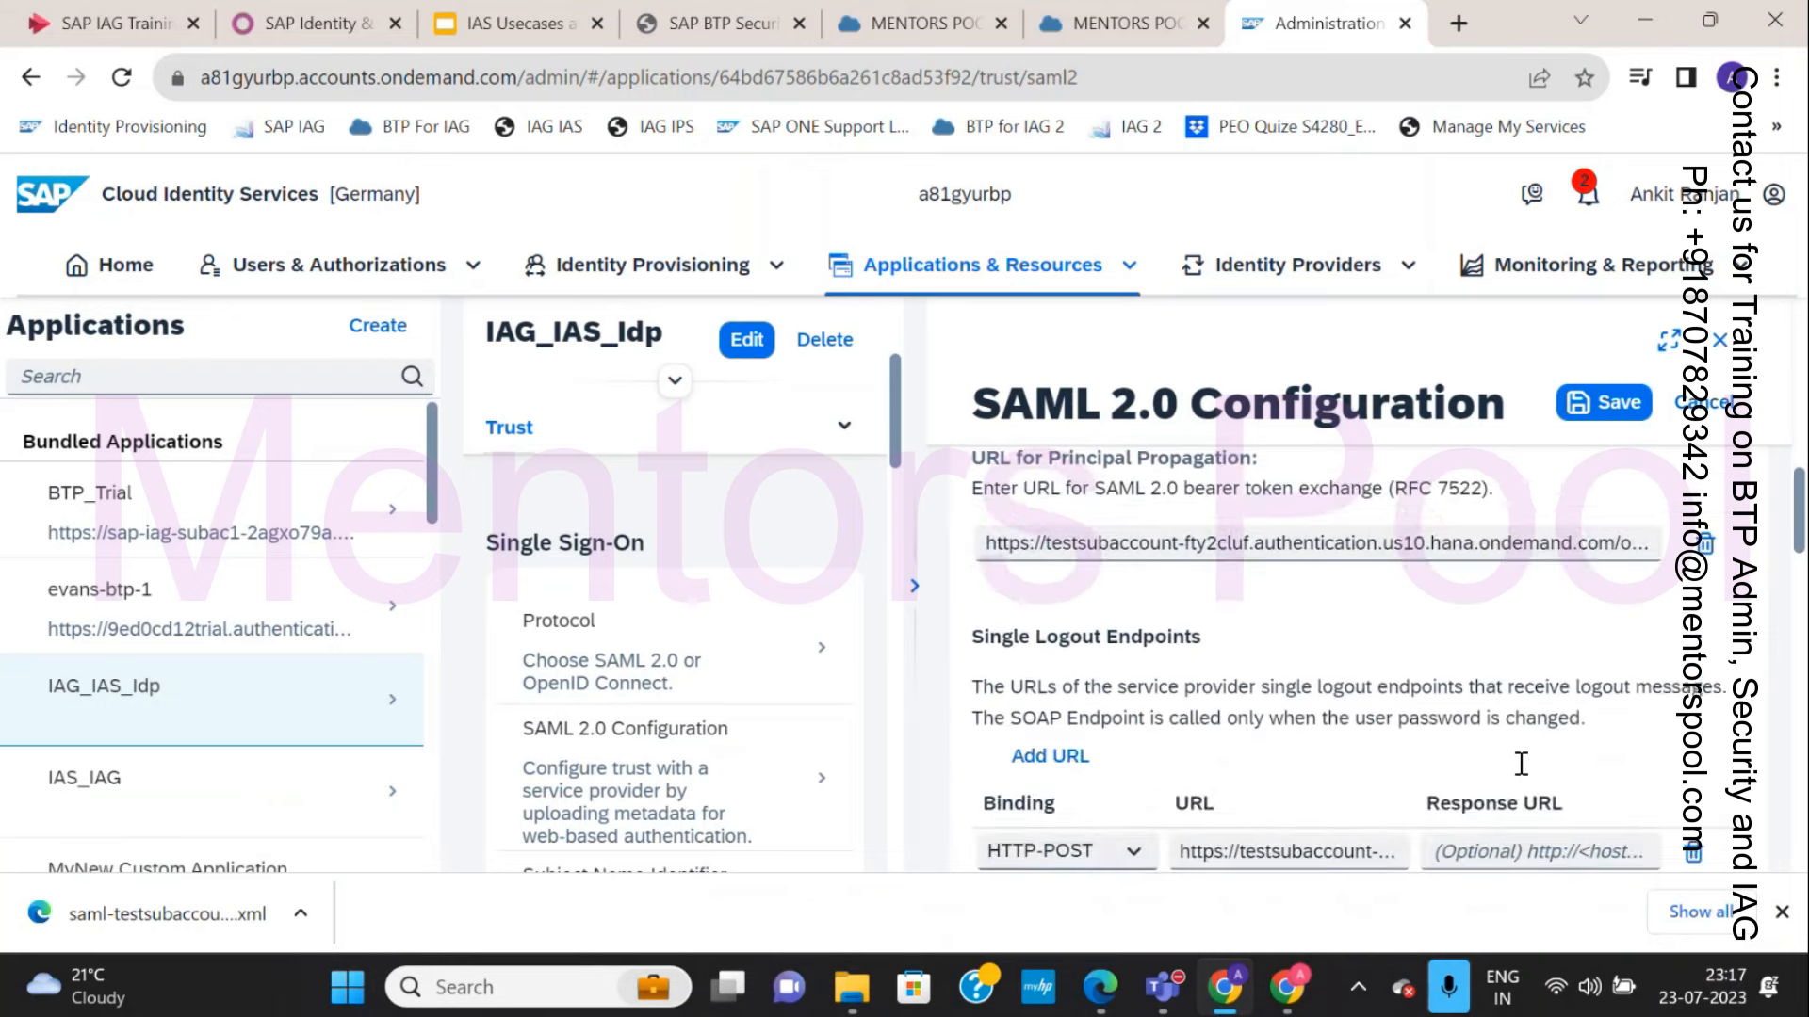
scroll(1522, 776, down, 4)
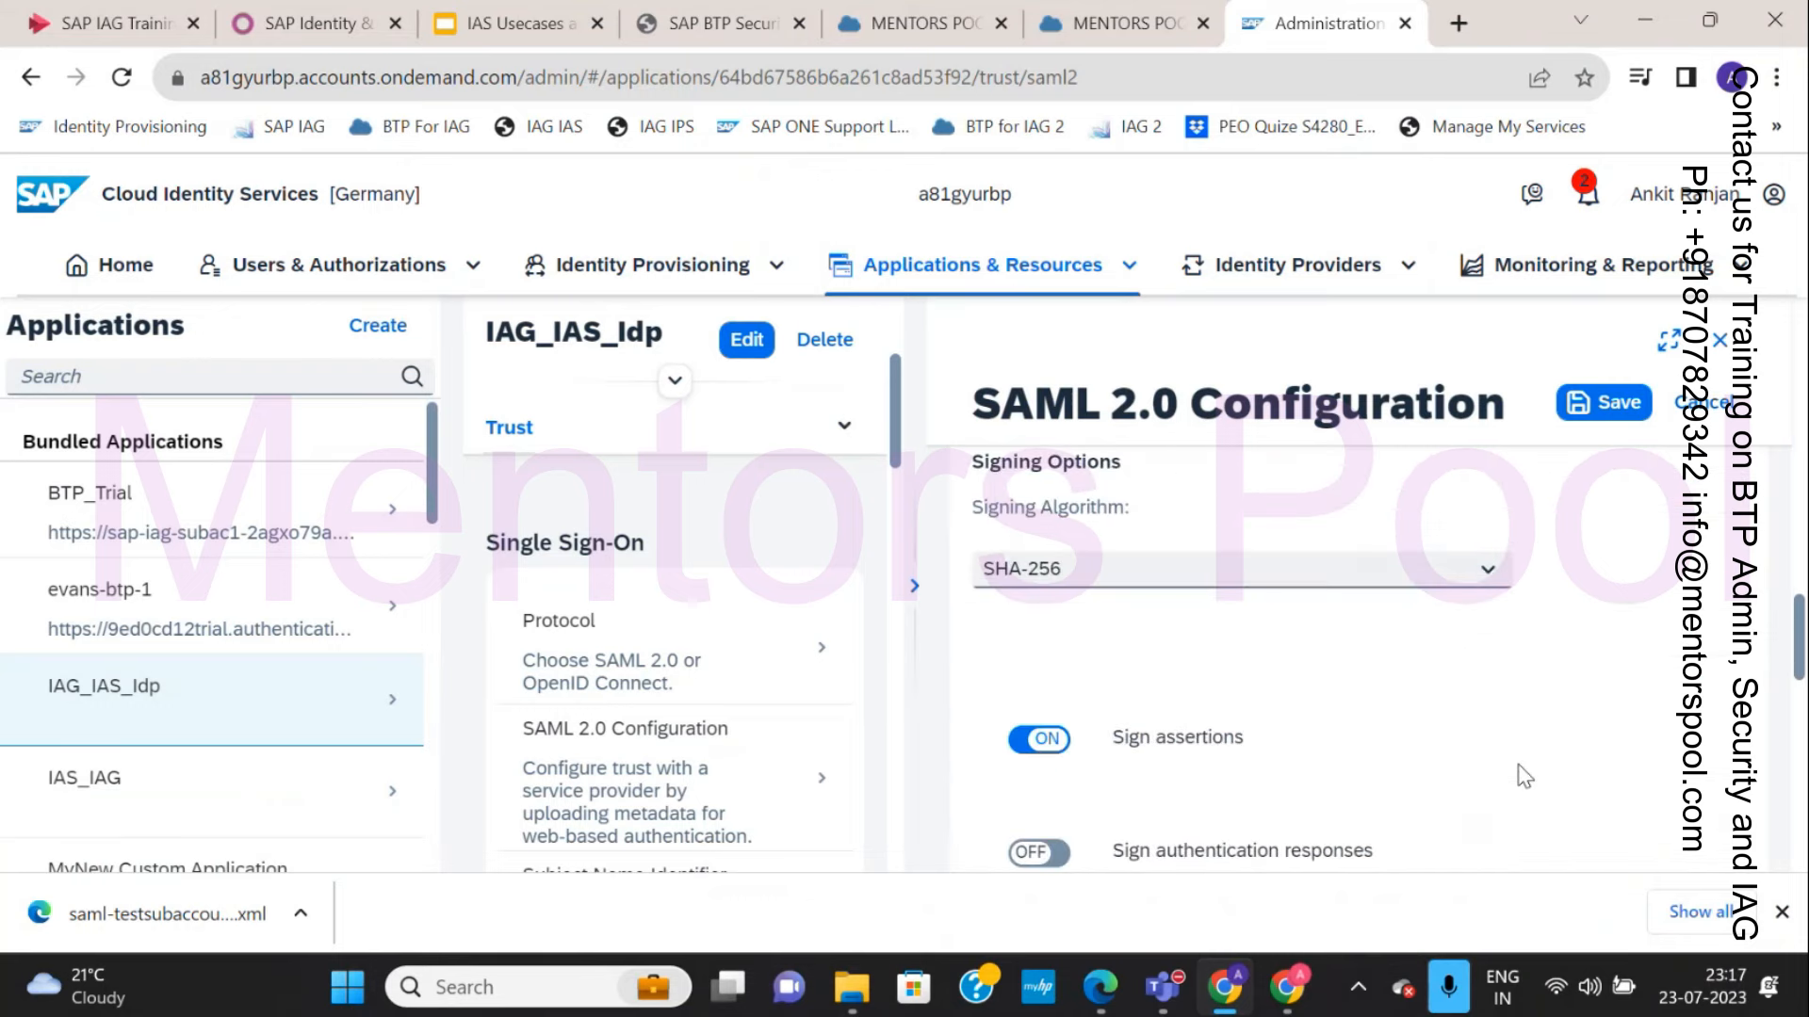
Examine the assertion consumer service endpoints, principal propagation URL, single logout endpoints and signing certificate taken from the metadata.
scroll(1521, 777, up, 6)
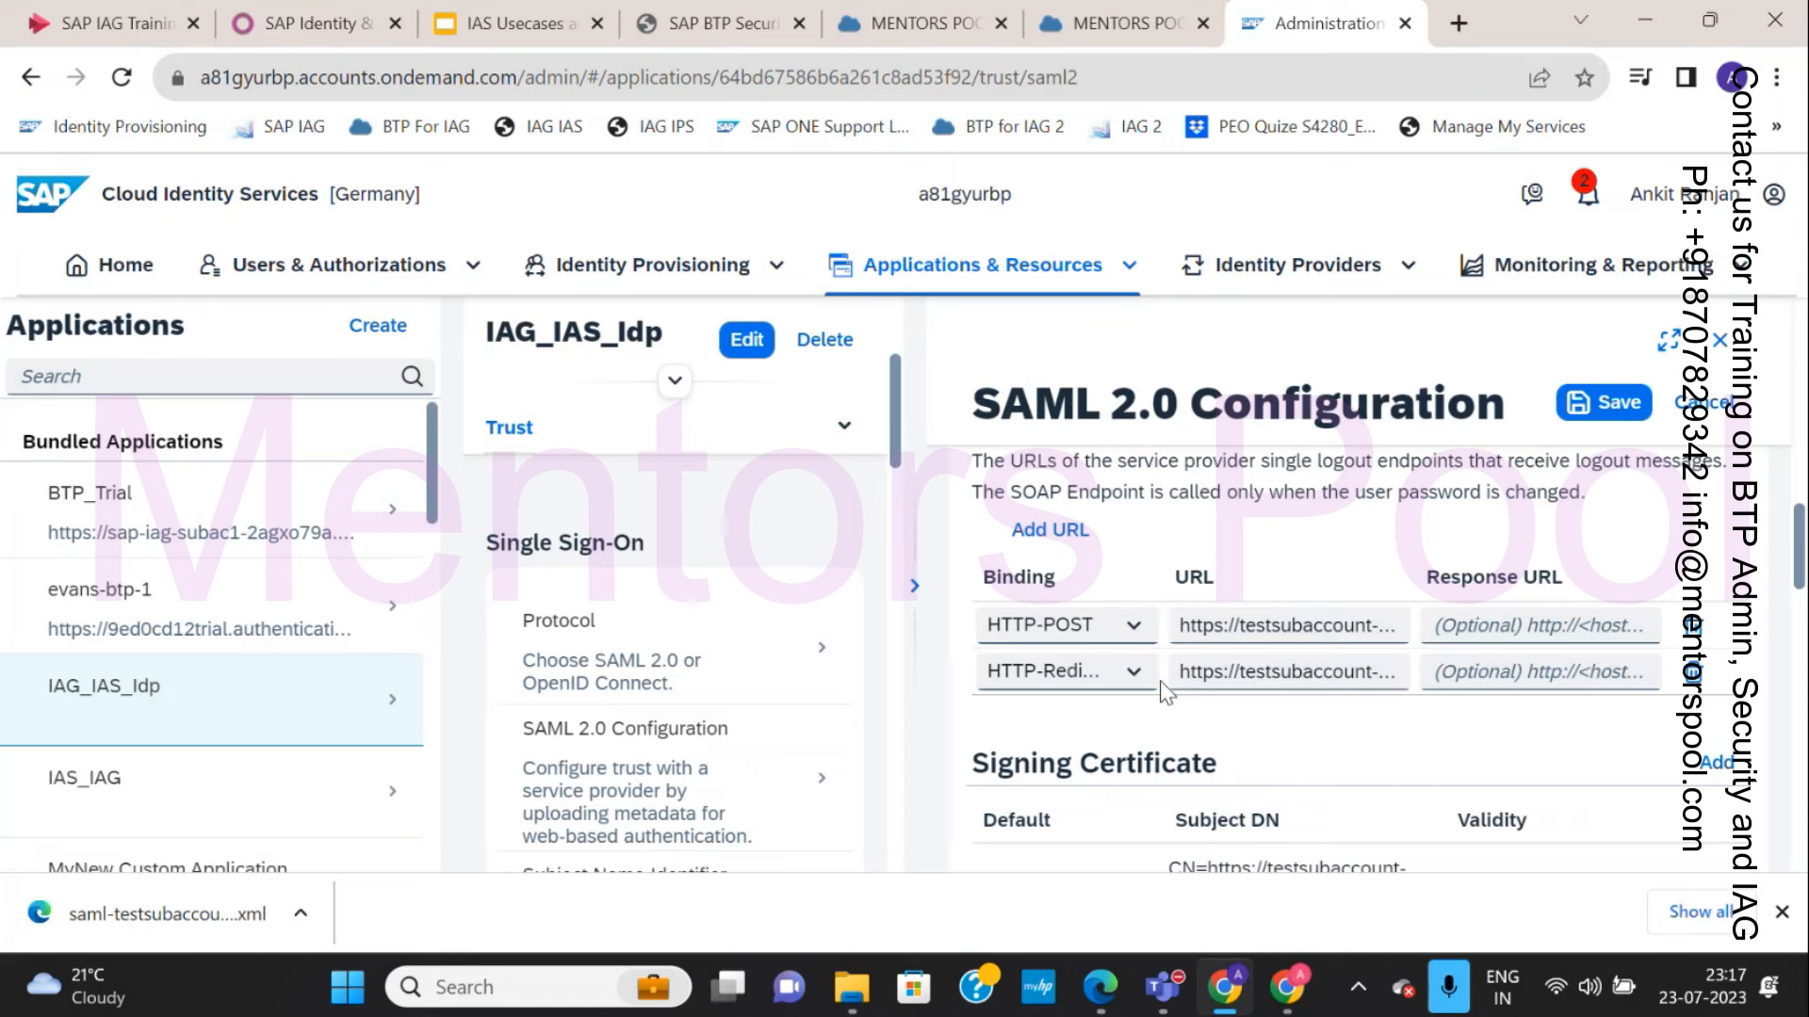
scroll(1165, 692, up, 1)
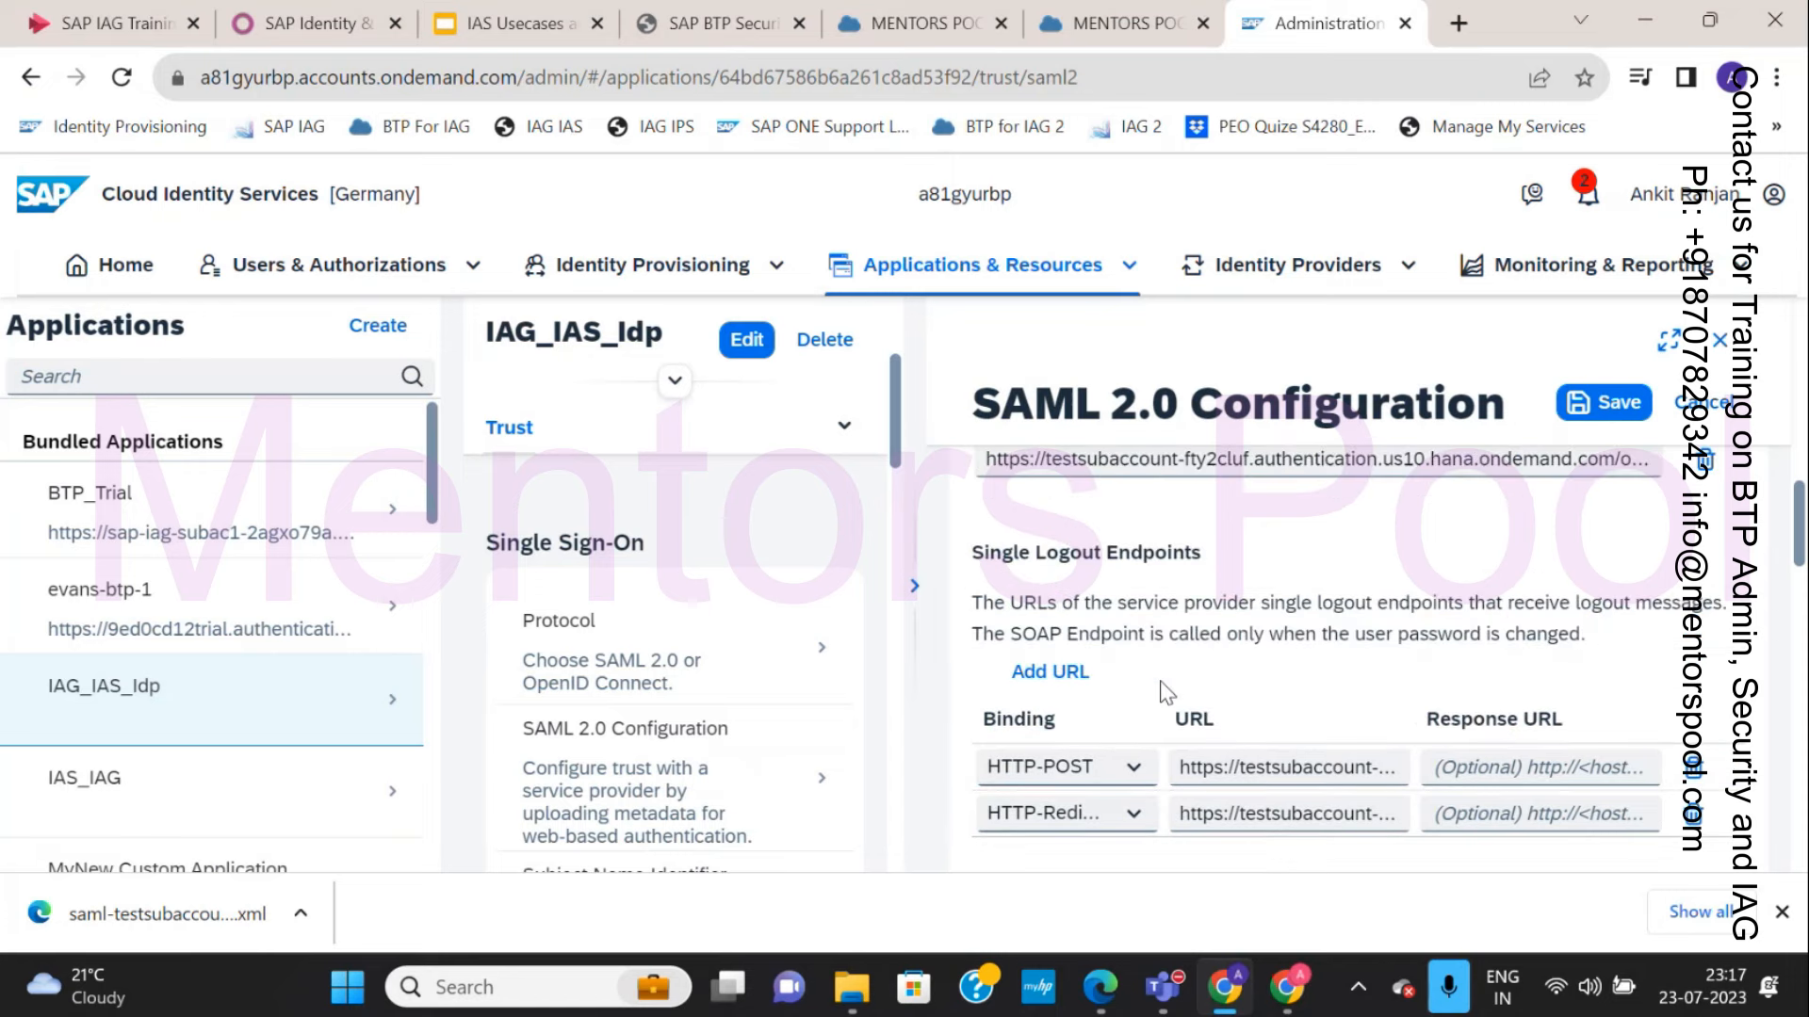
scroll(1166, 692, up, 1)
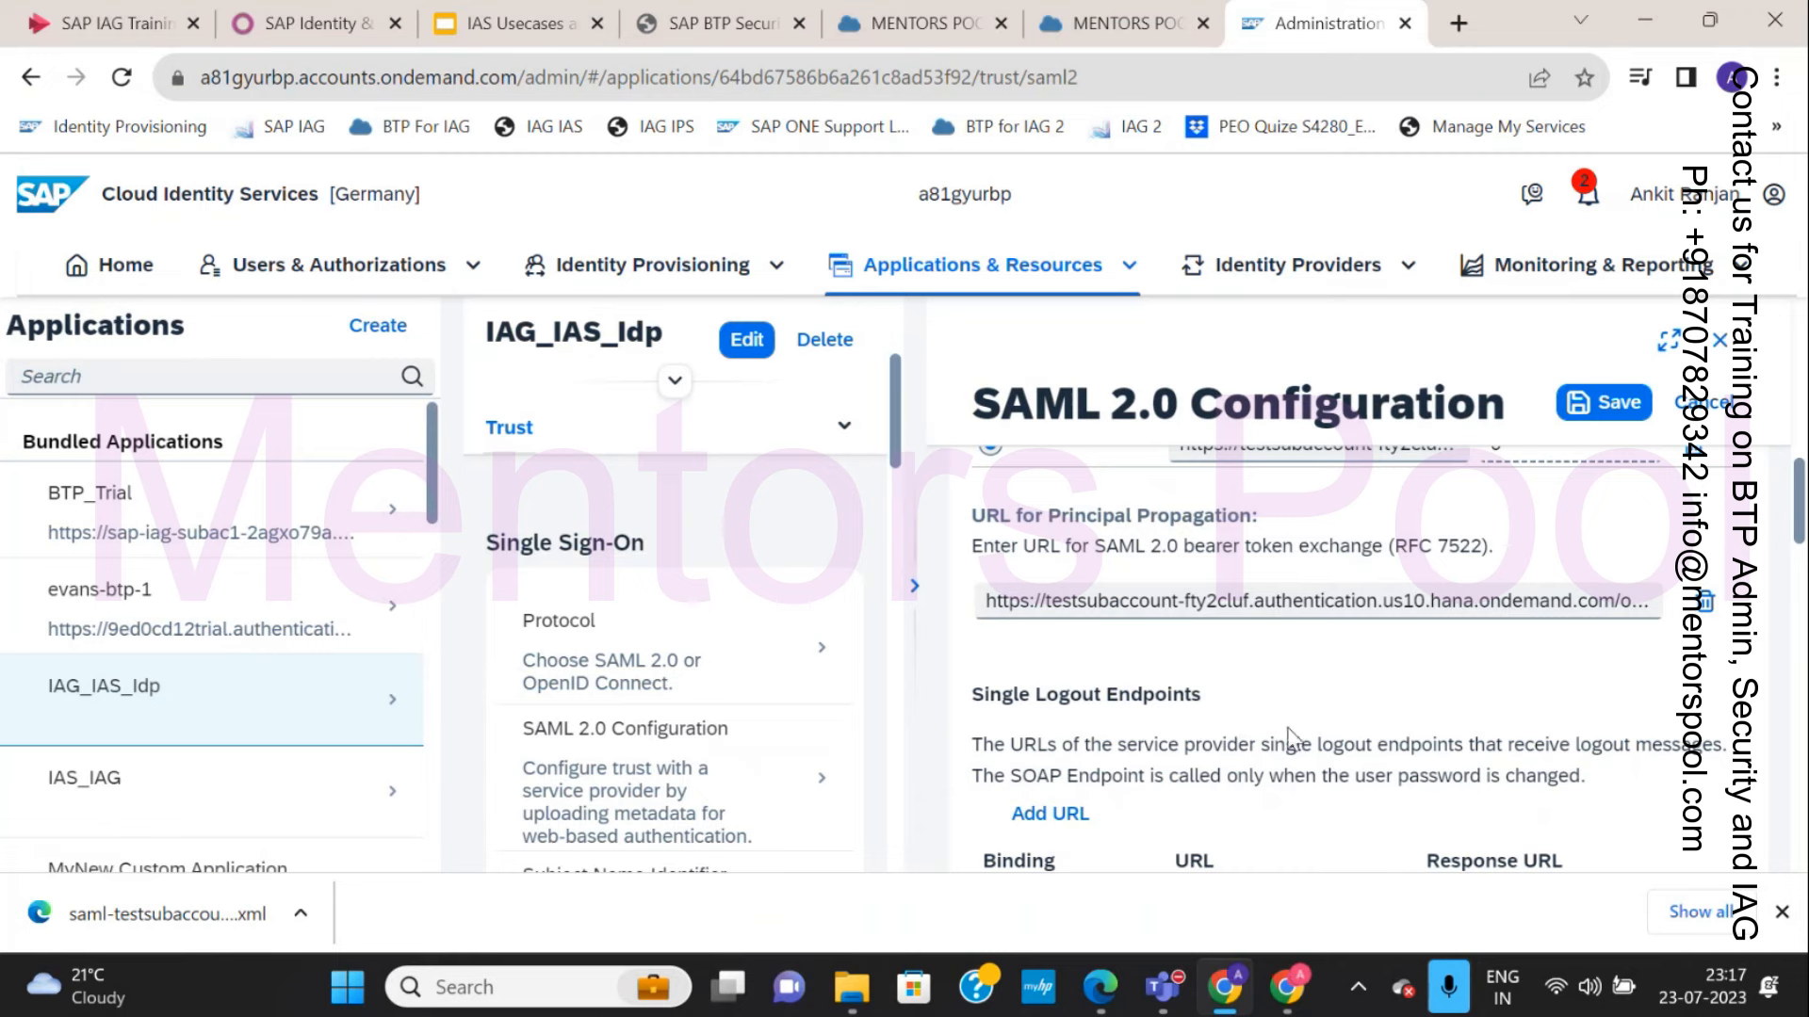
scroll(1291, 725, down, 5)
scroll(1296, 716, up, 4)
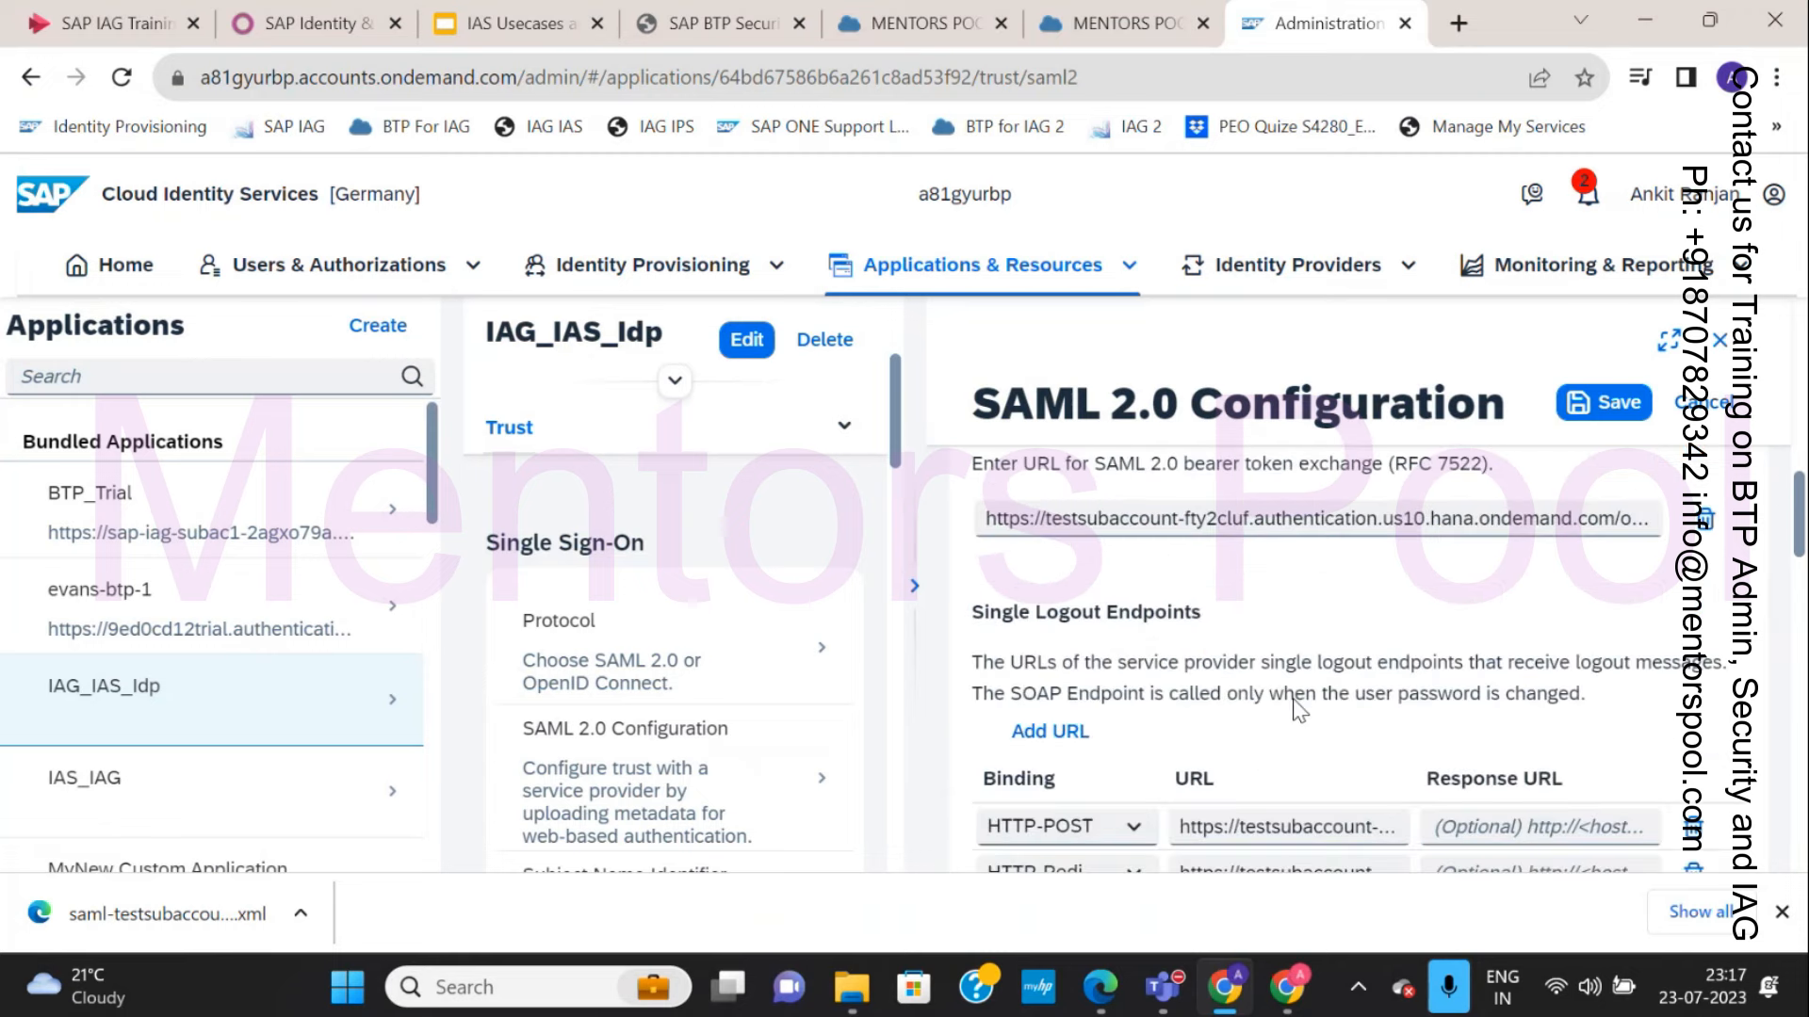
scroll(1291, 699, down, 3)
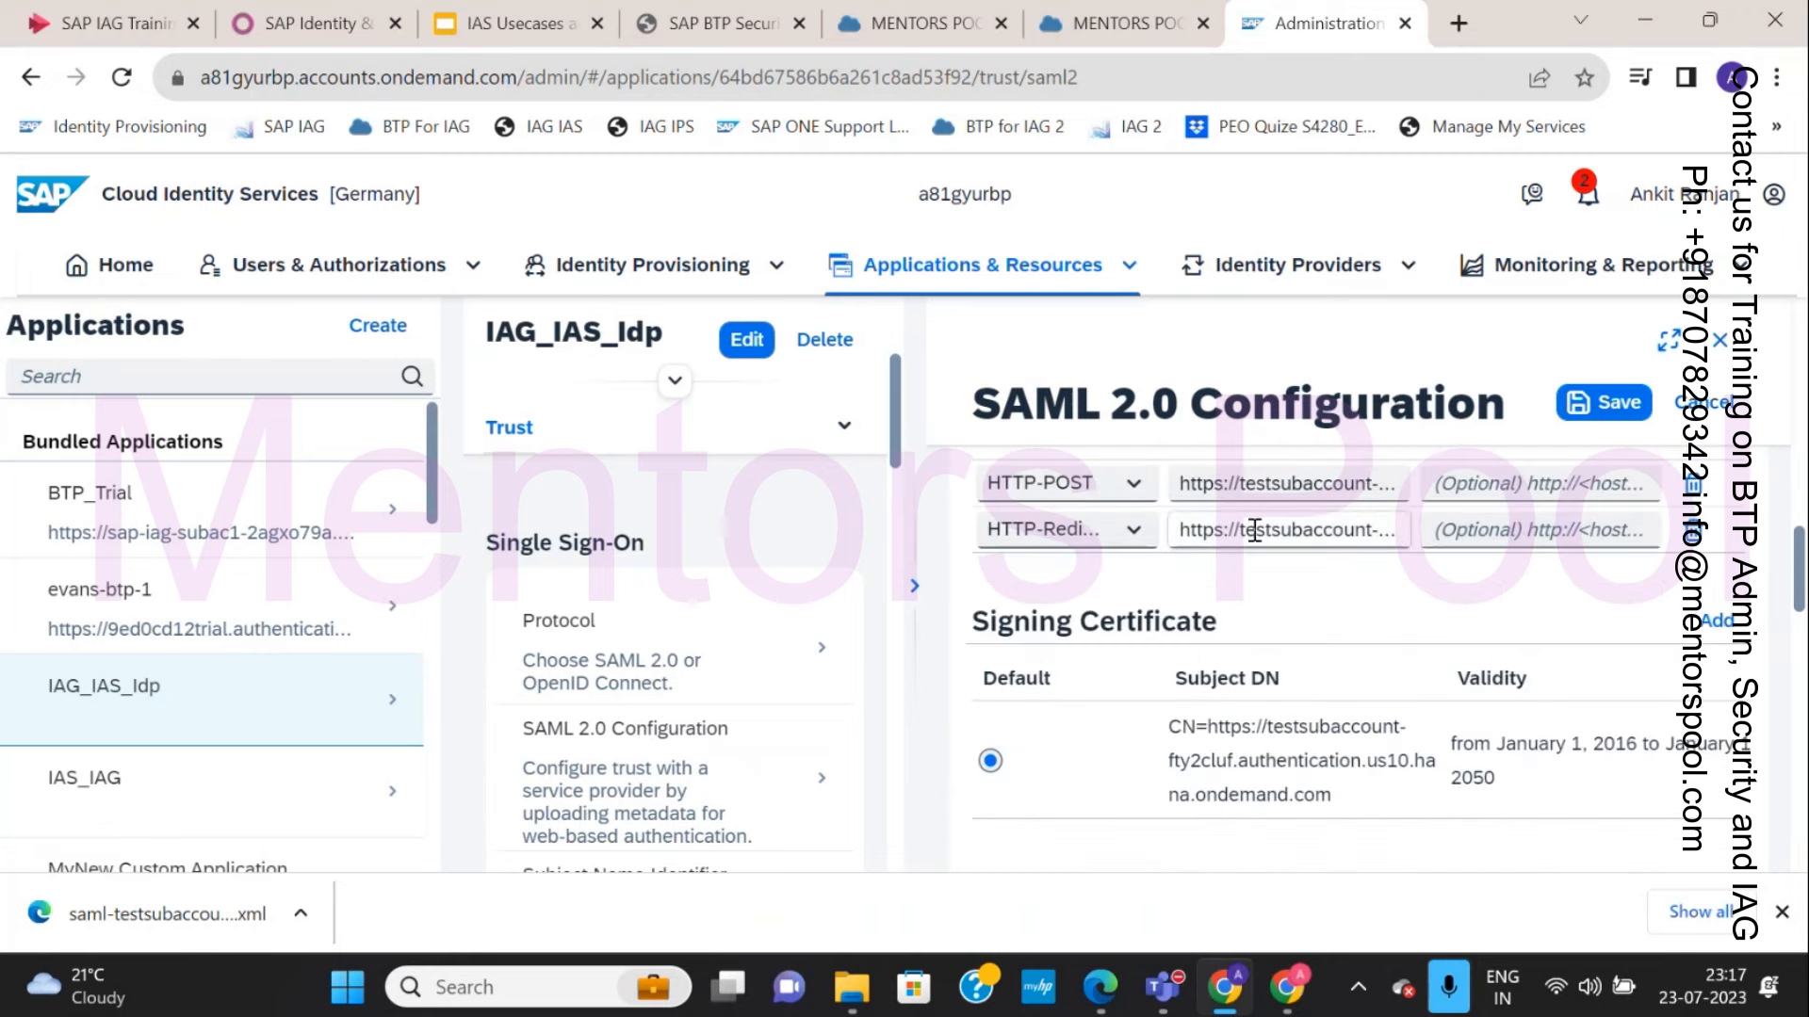
scroll(1241, 744, down, 4)
scroll(1240, 748, up, 8)
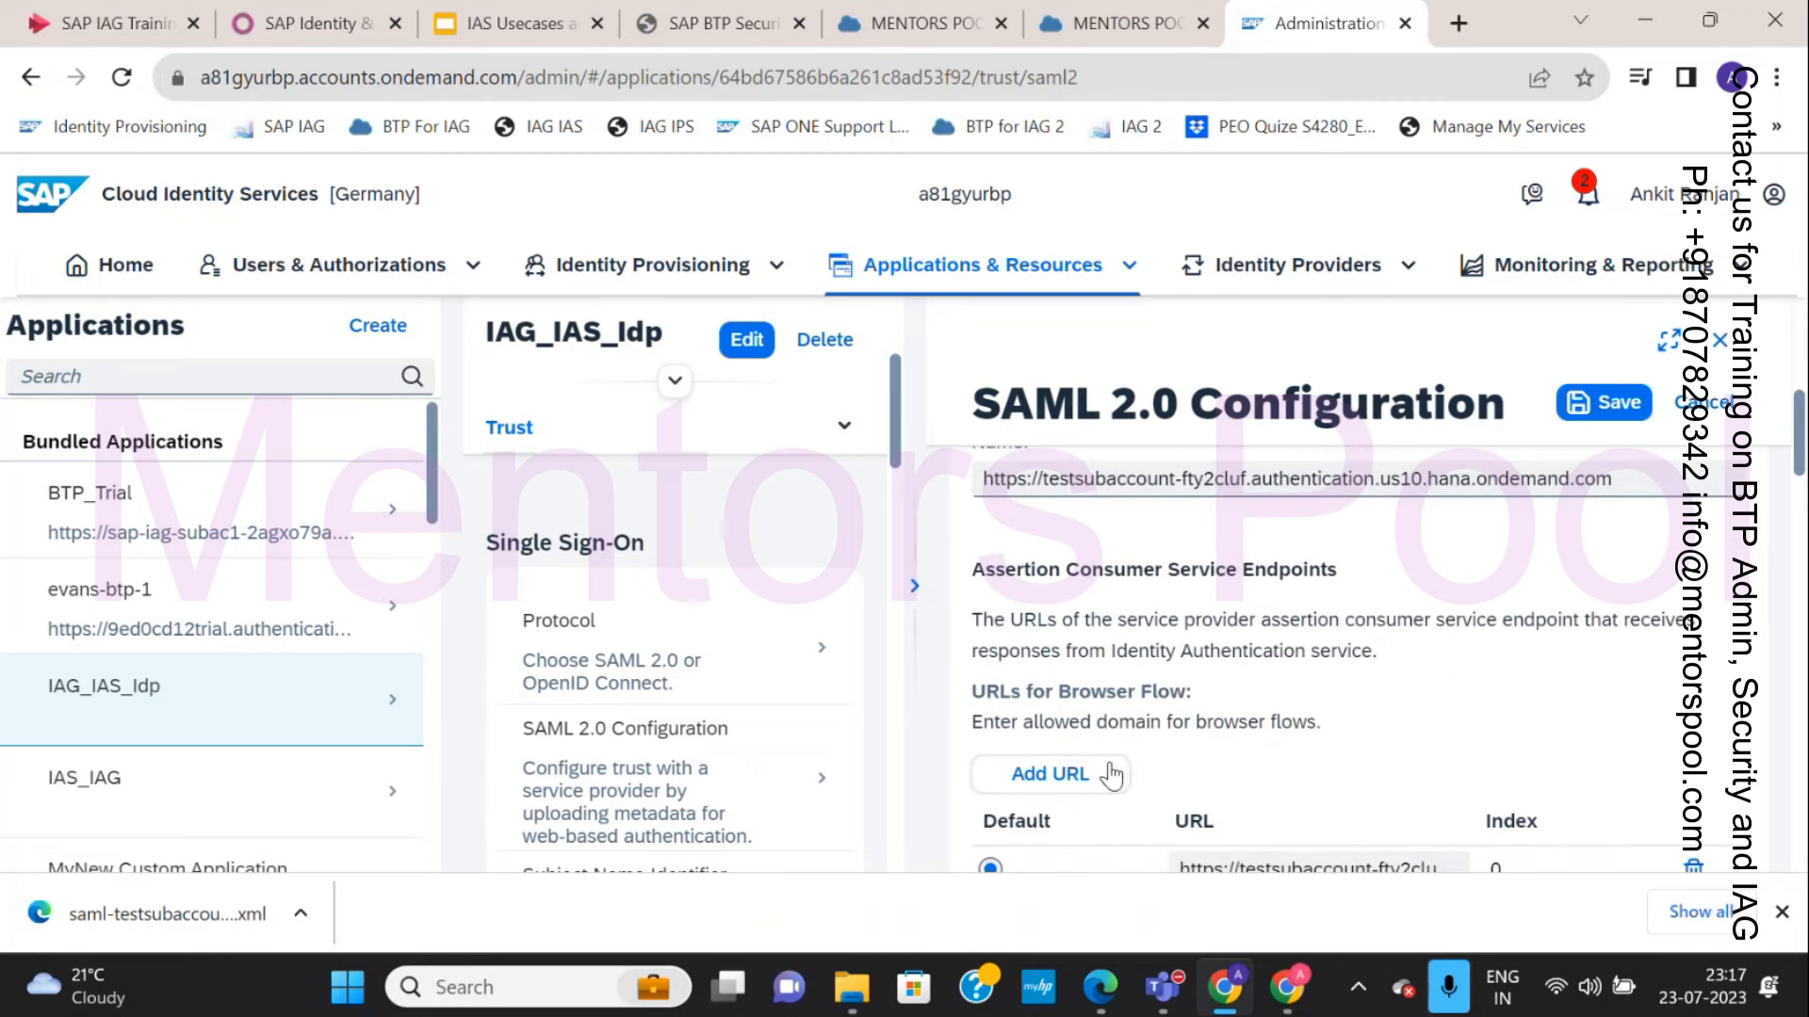
scroll(1272, 787, down, 3)
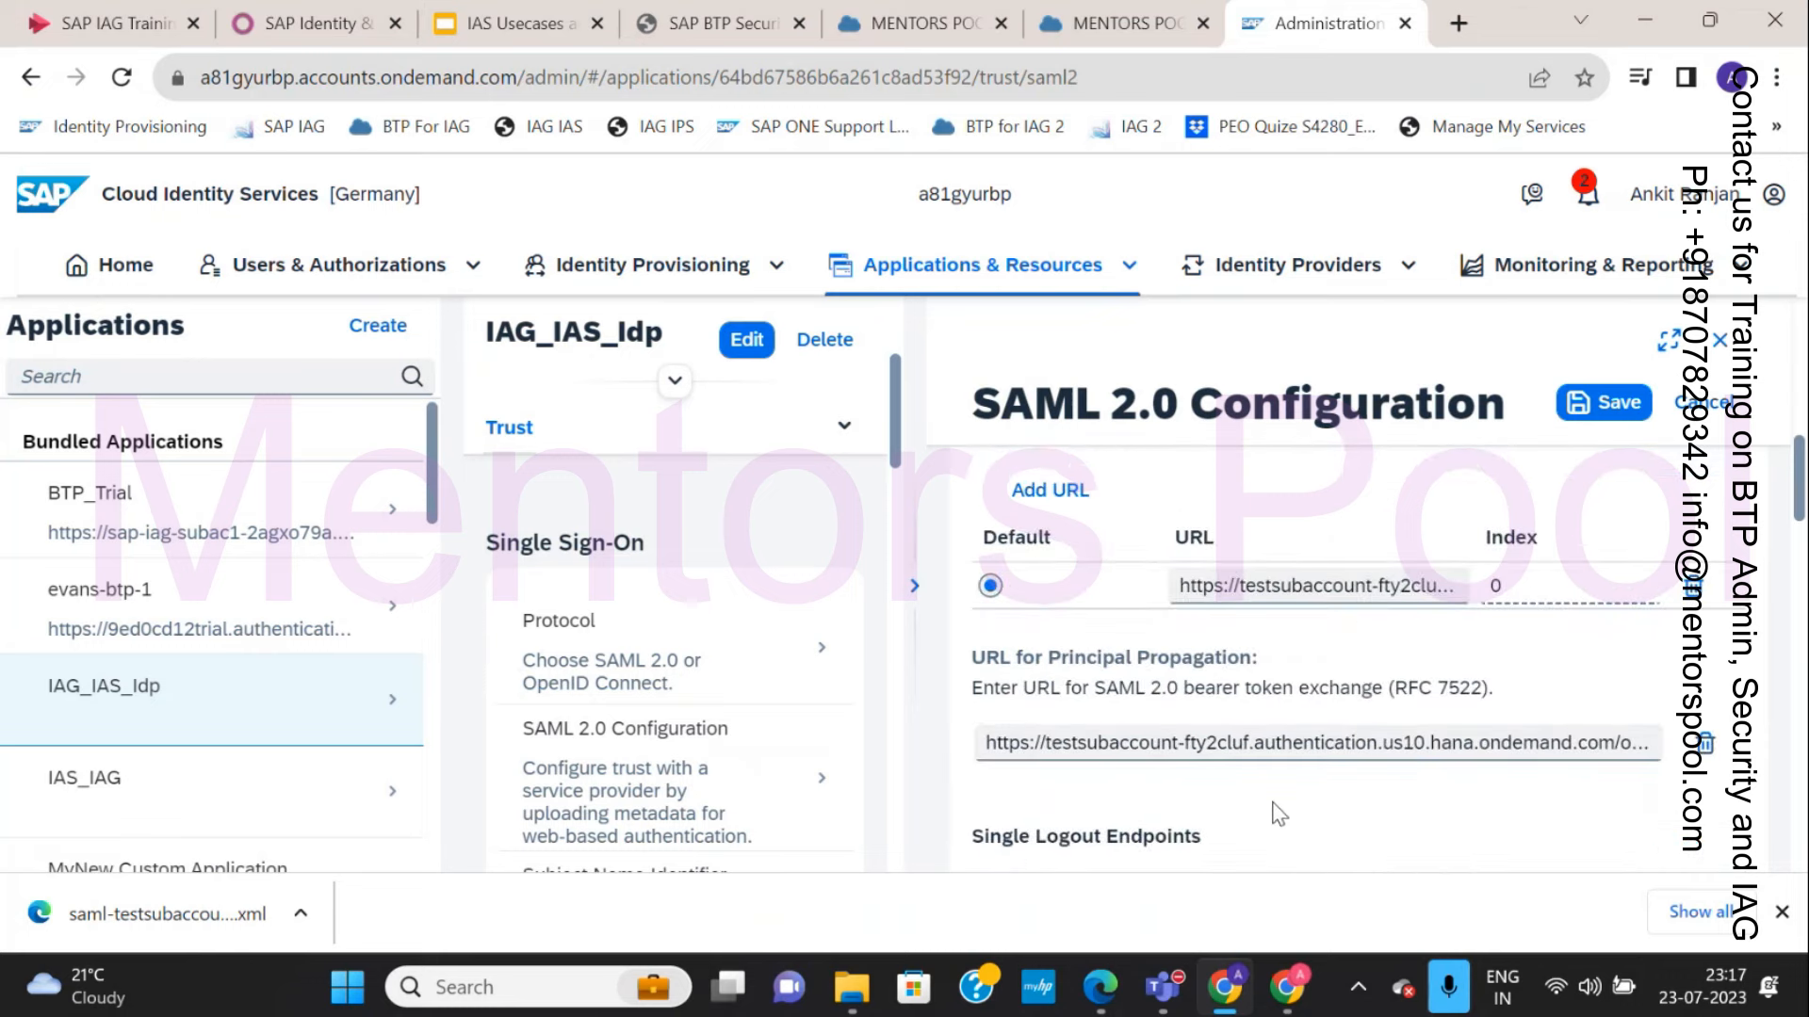
scroll(1278, 814, up, 3)
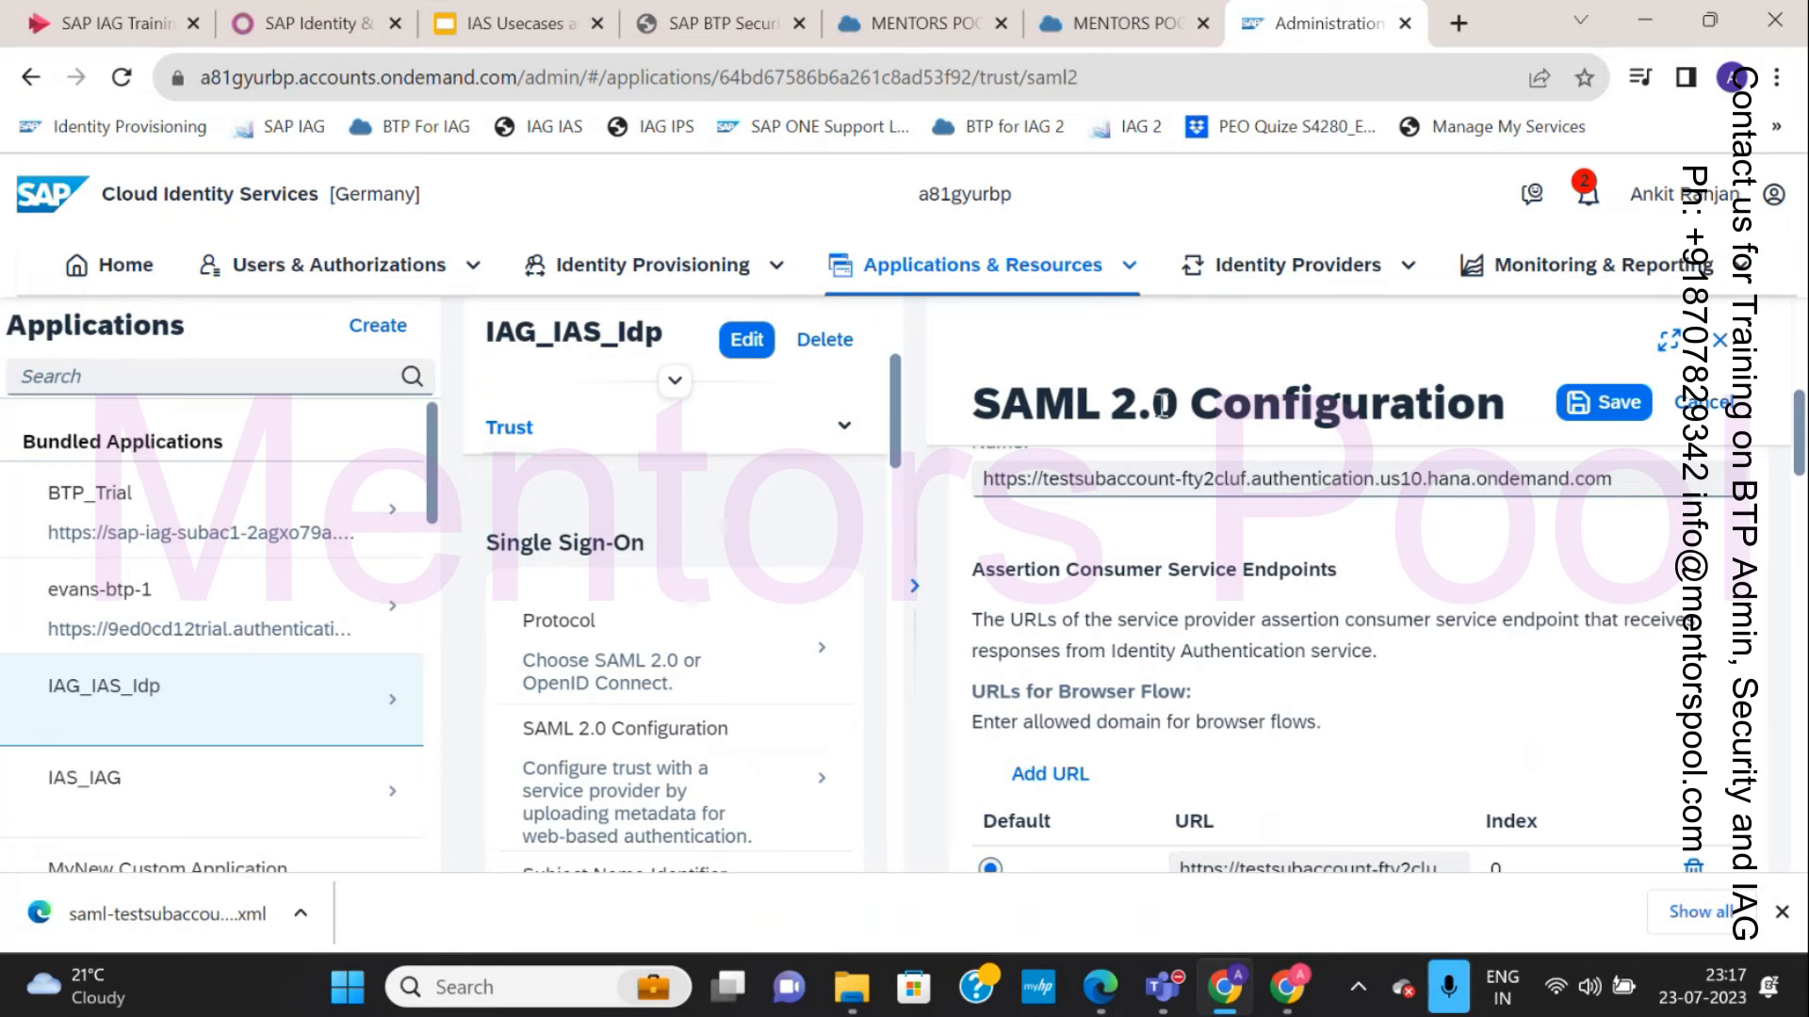
scroll(1304, 765, down, 2)
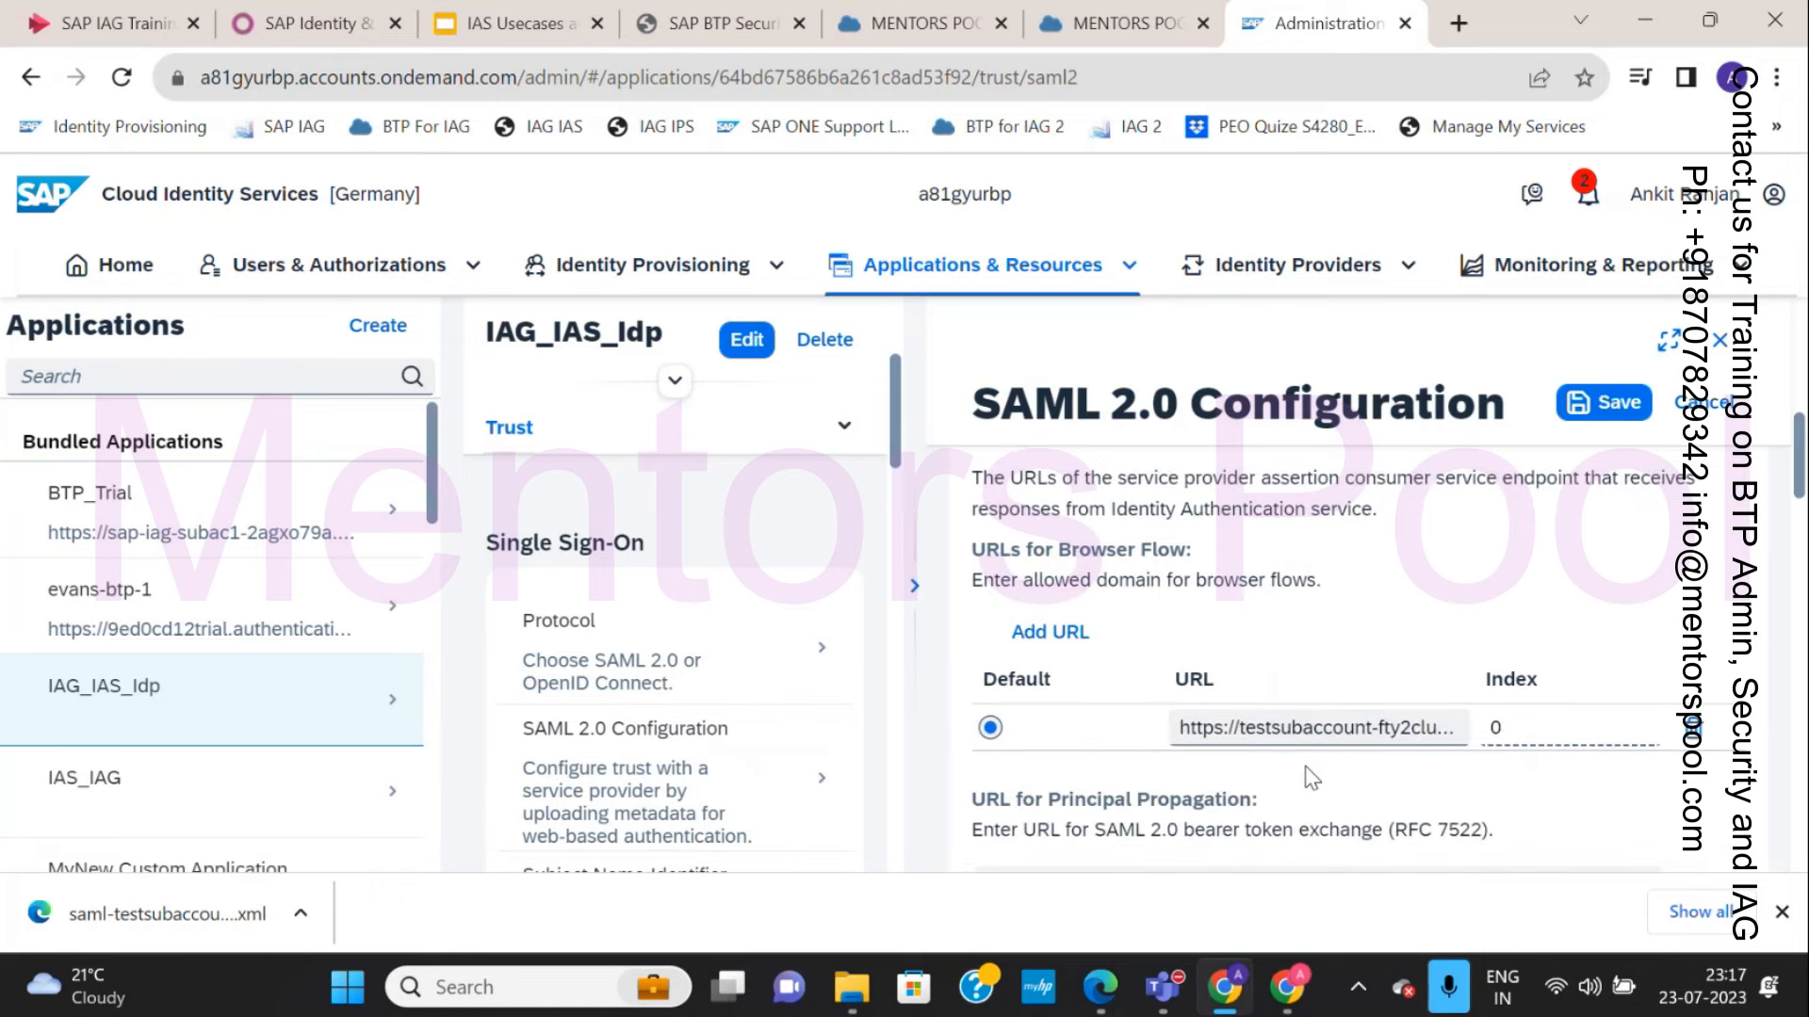
scroll(1291, 765, down, 3)
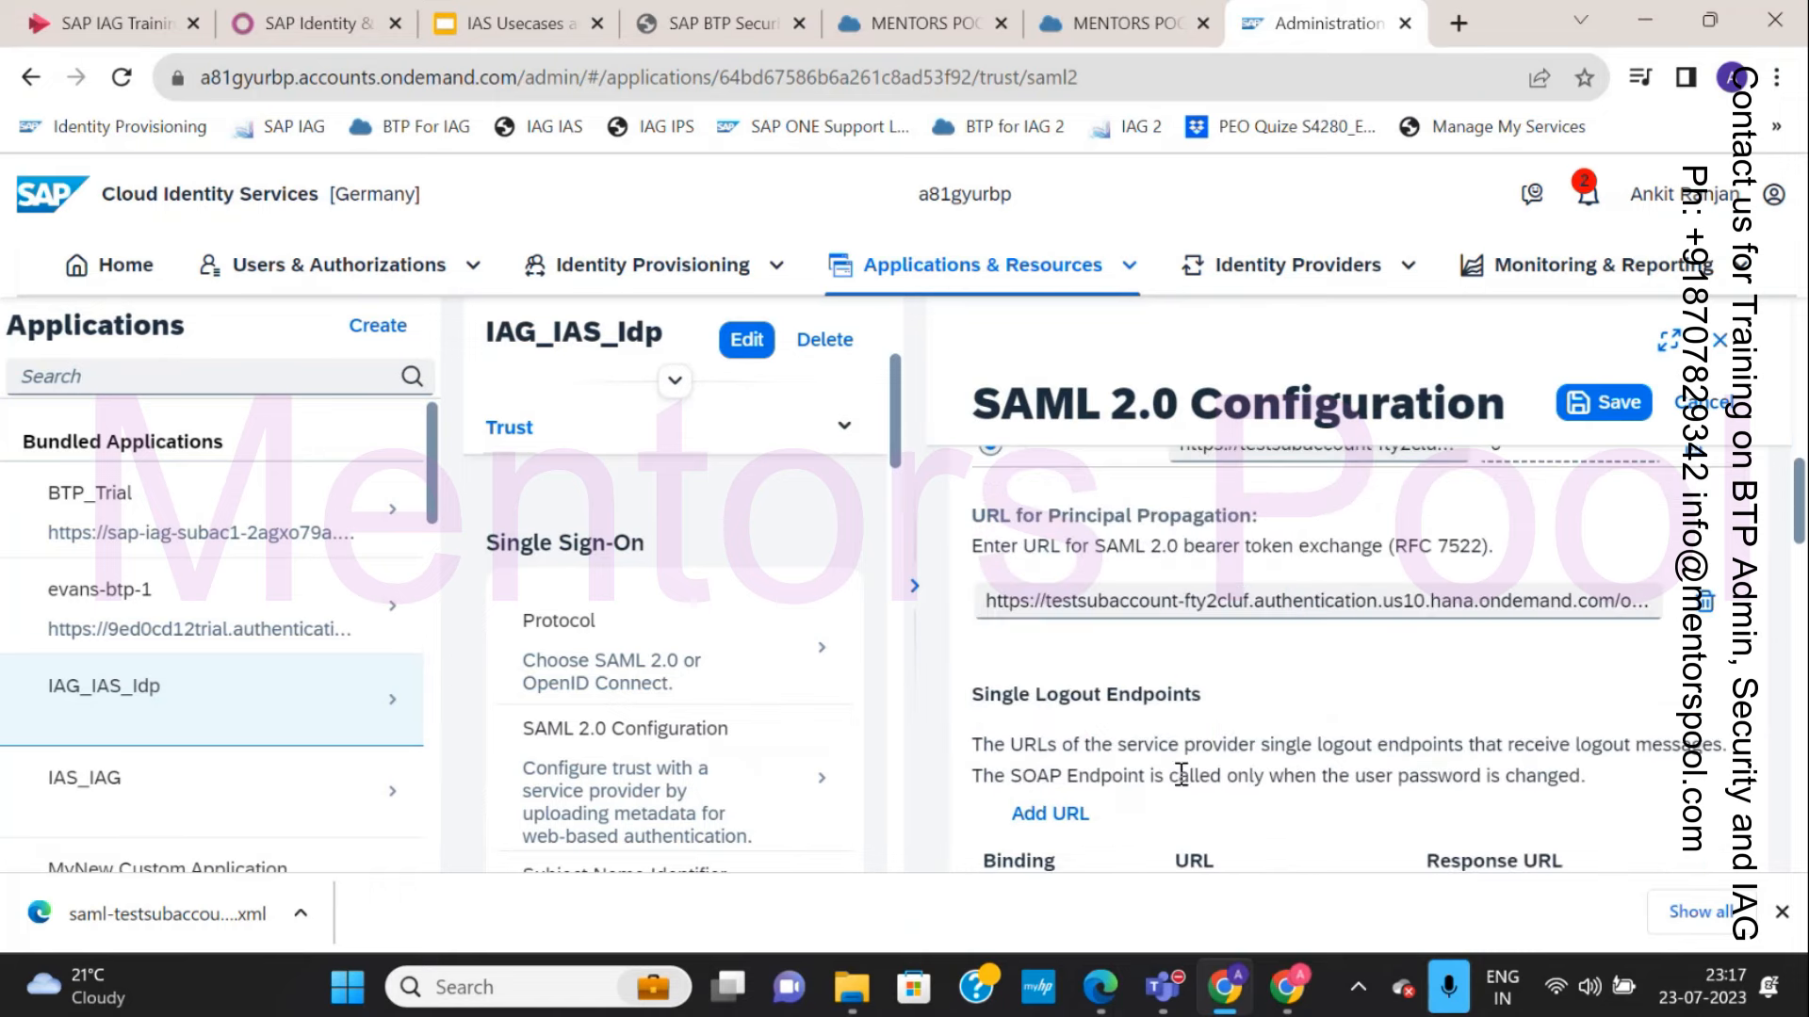
scroll(1304, 805, down, 4)
scroll(1305, 805, down, 2)
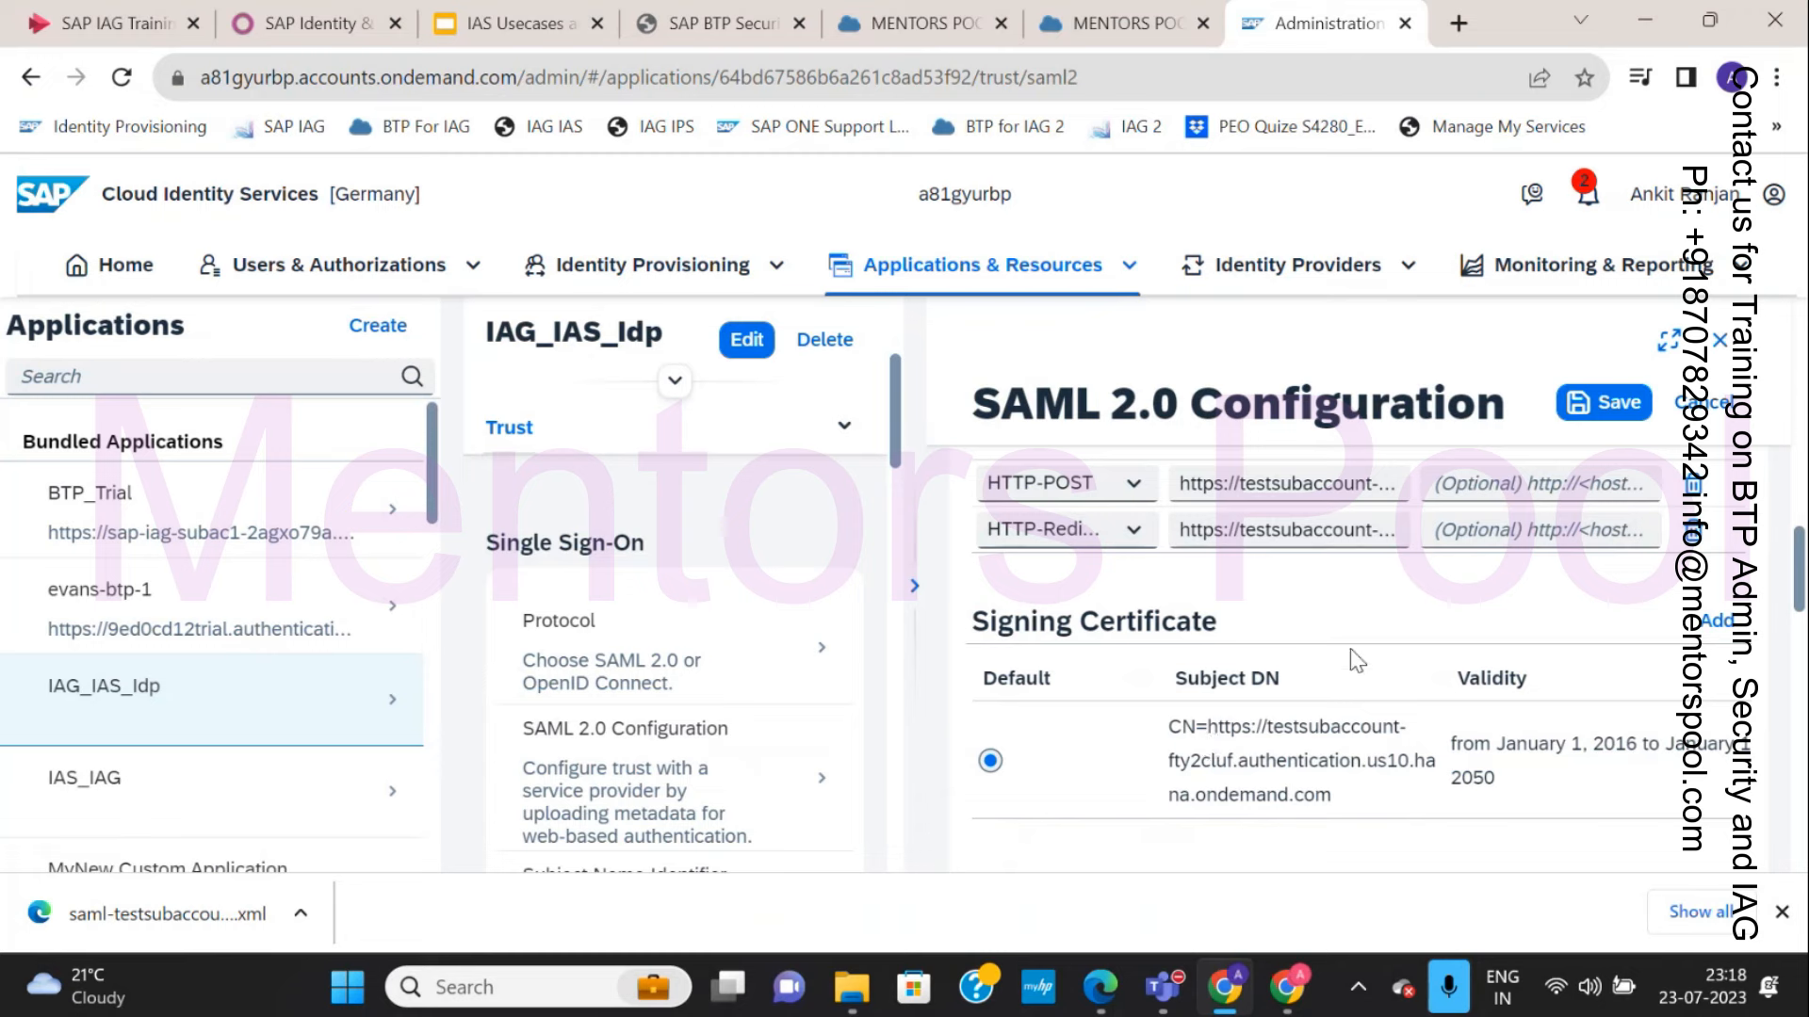
Save the SAML 2.0 configuration of the IAG_IAS_Idp application.
scroll(1353, 658, up, 10)
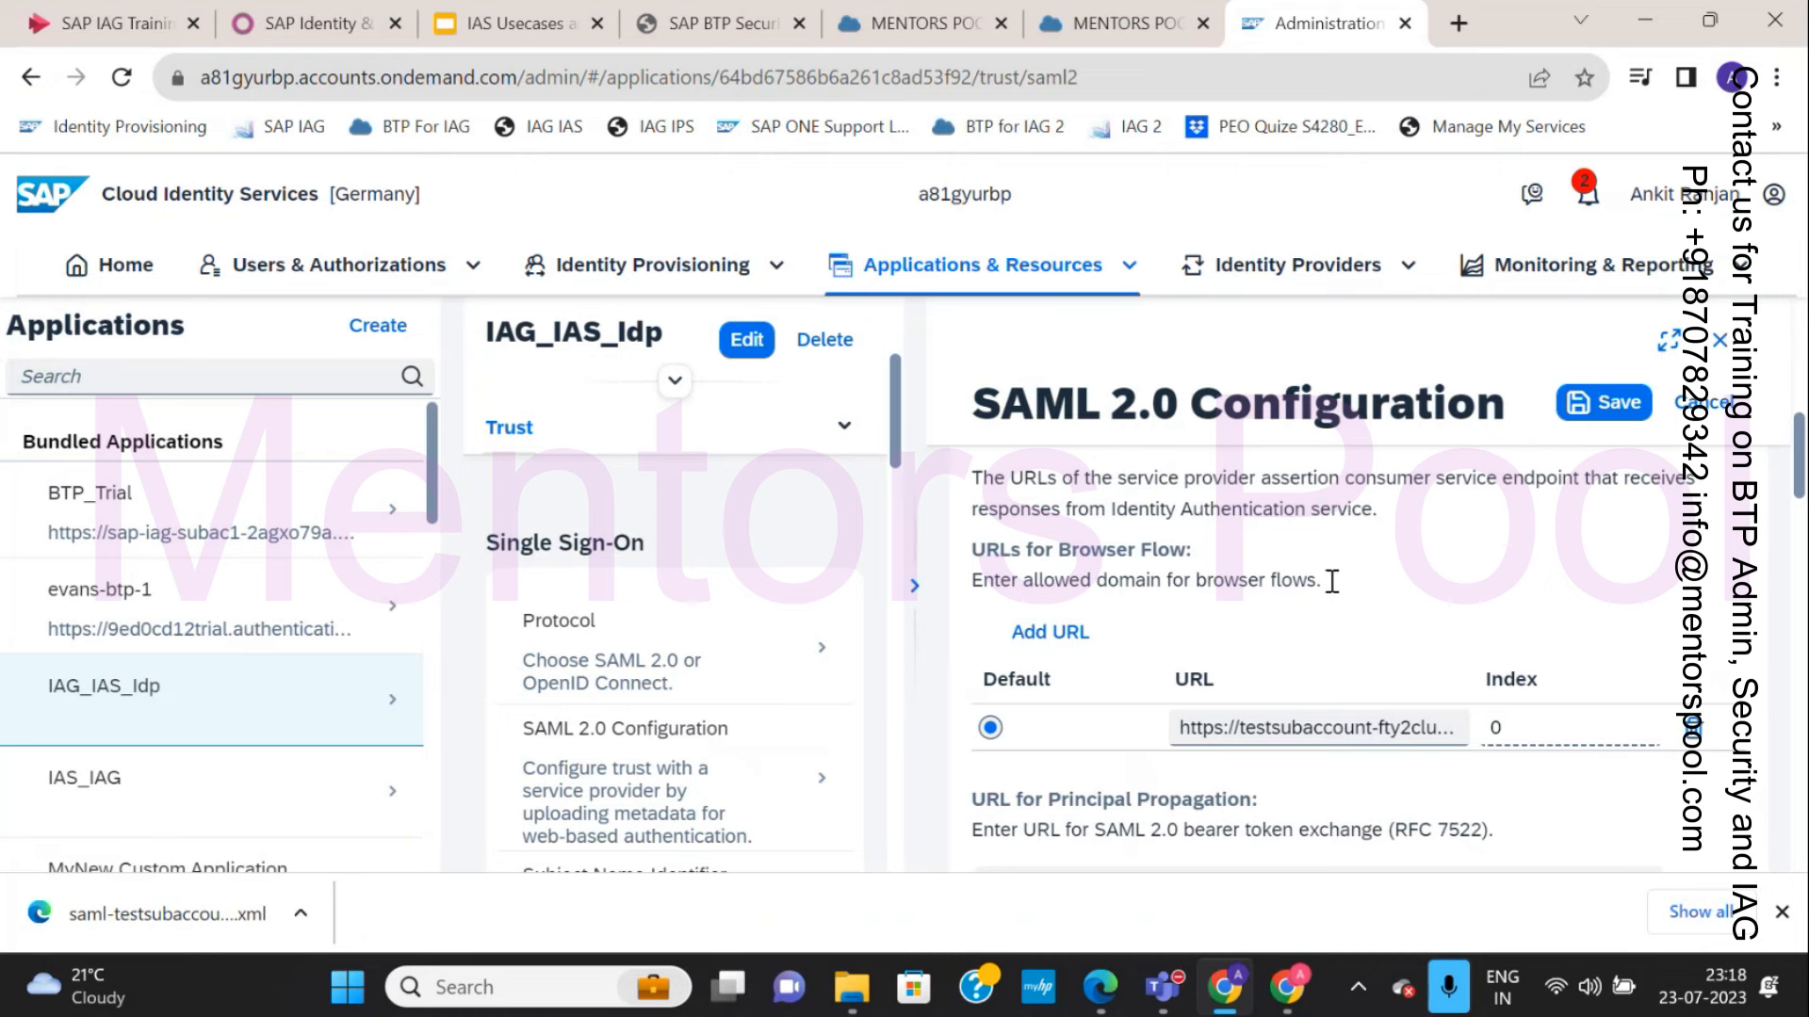
click(1580, 412)
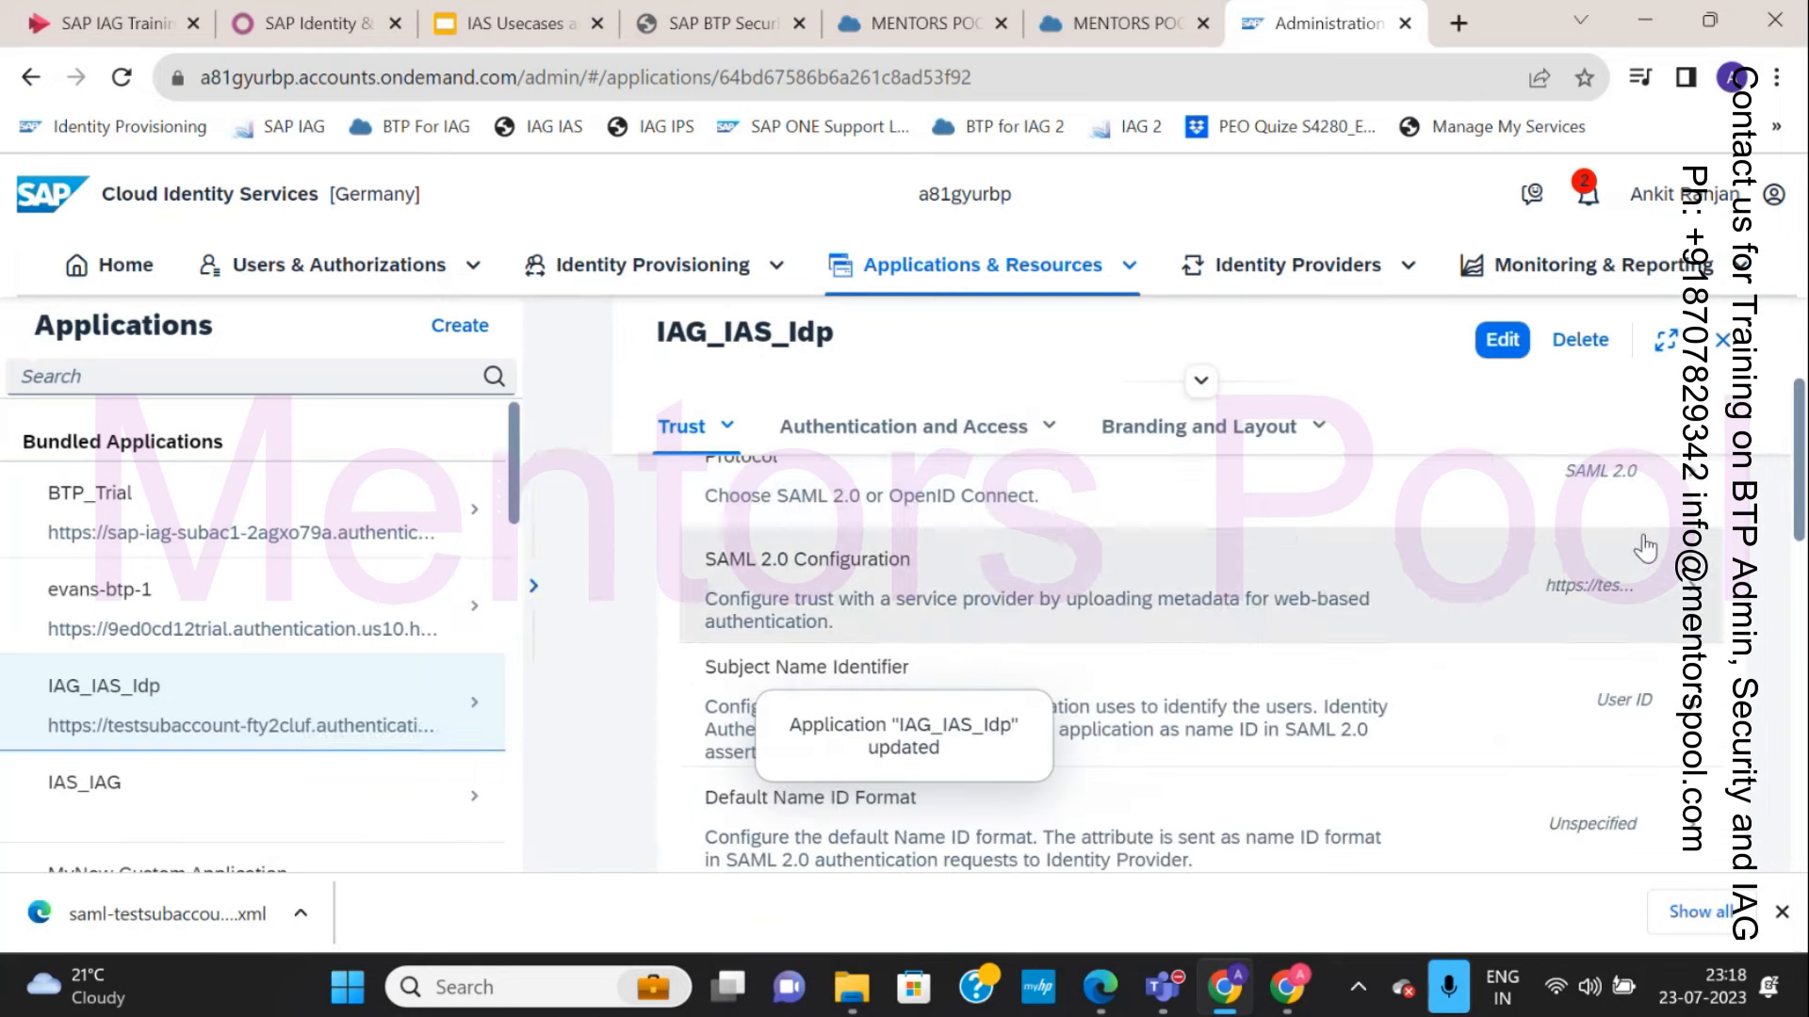
Check the Integrate IAS with BTP Sub-Account slide and return to the Subject Name Identifier settings of IAG_IAS_Idp in Cloud Identity Services.
click(487, 28)
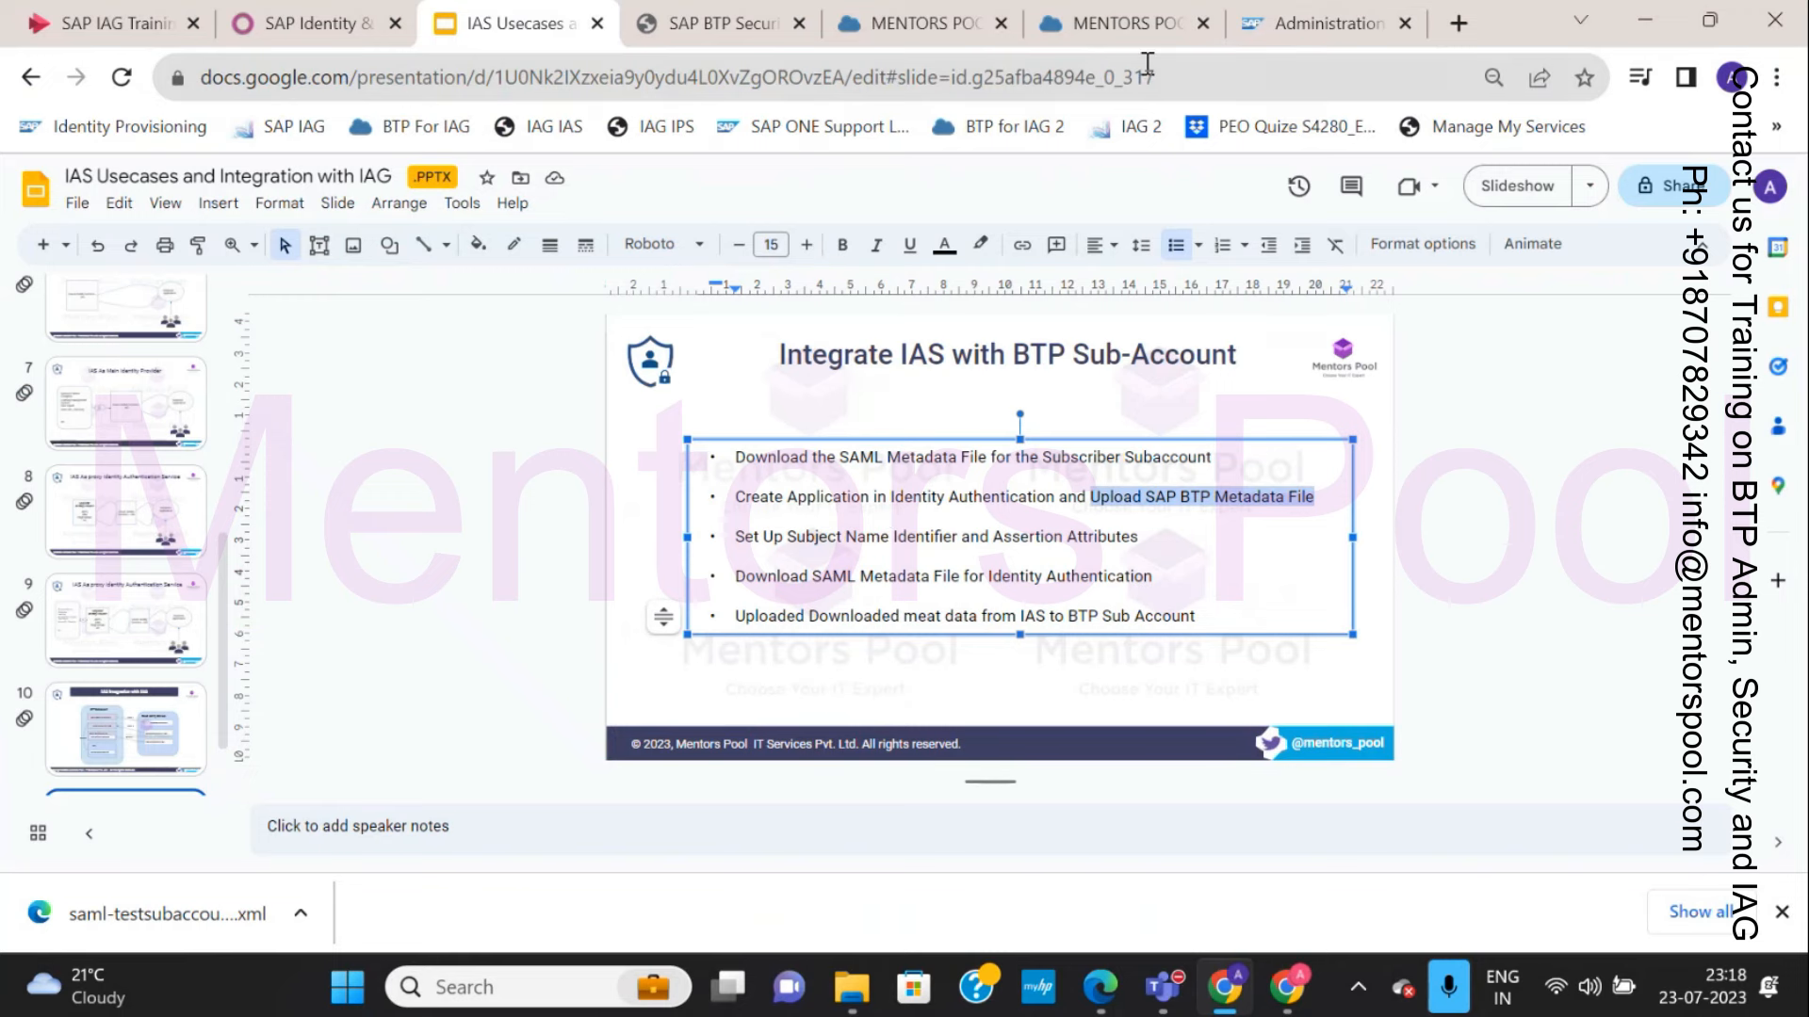
click(1309, 24)
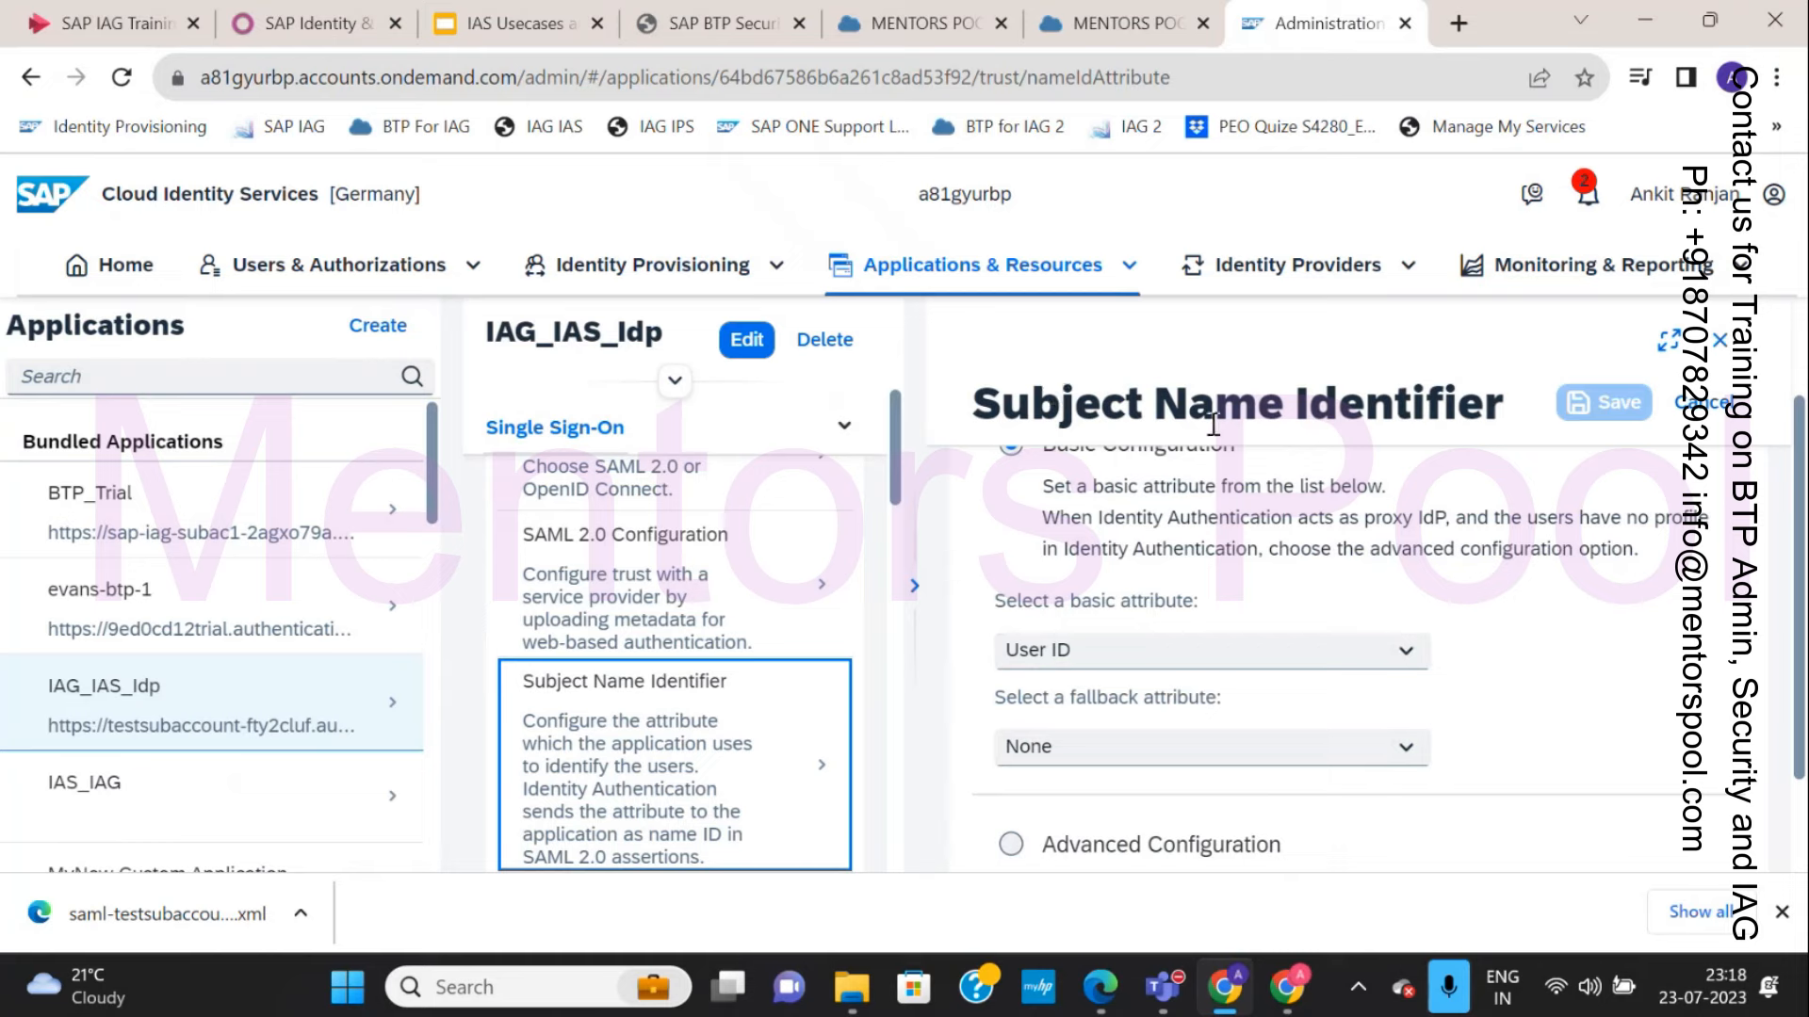
Switch to SAP BTP Cockpit and search the mentorspooliag subaccount's users by the administrator's first name.
click(1098, 38)
click(86, 615)
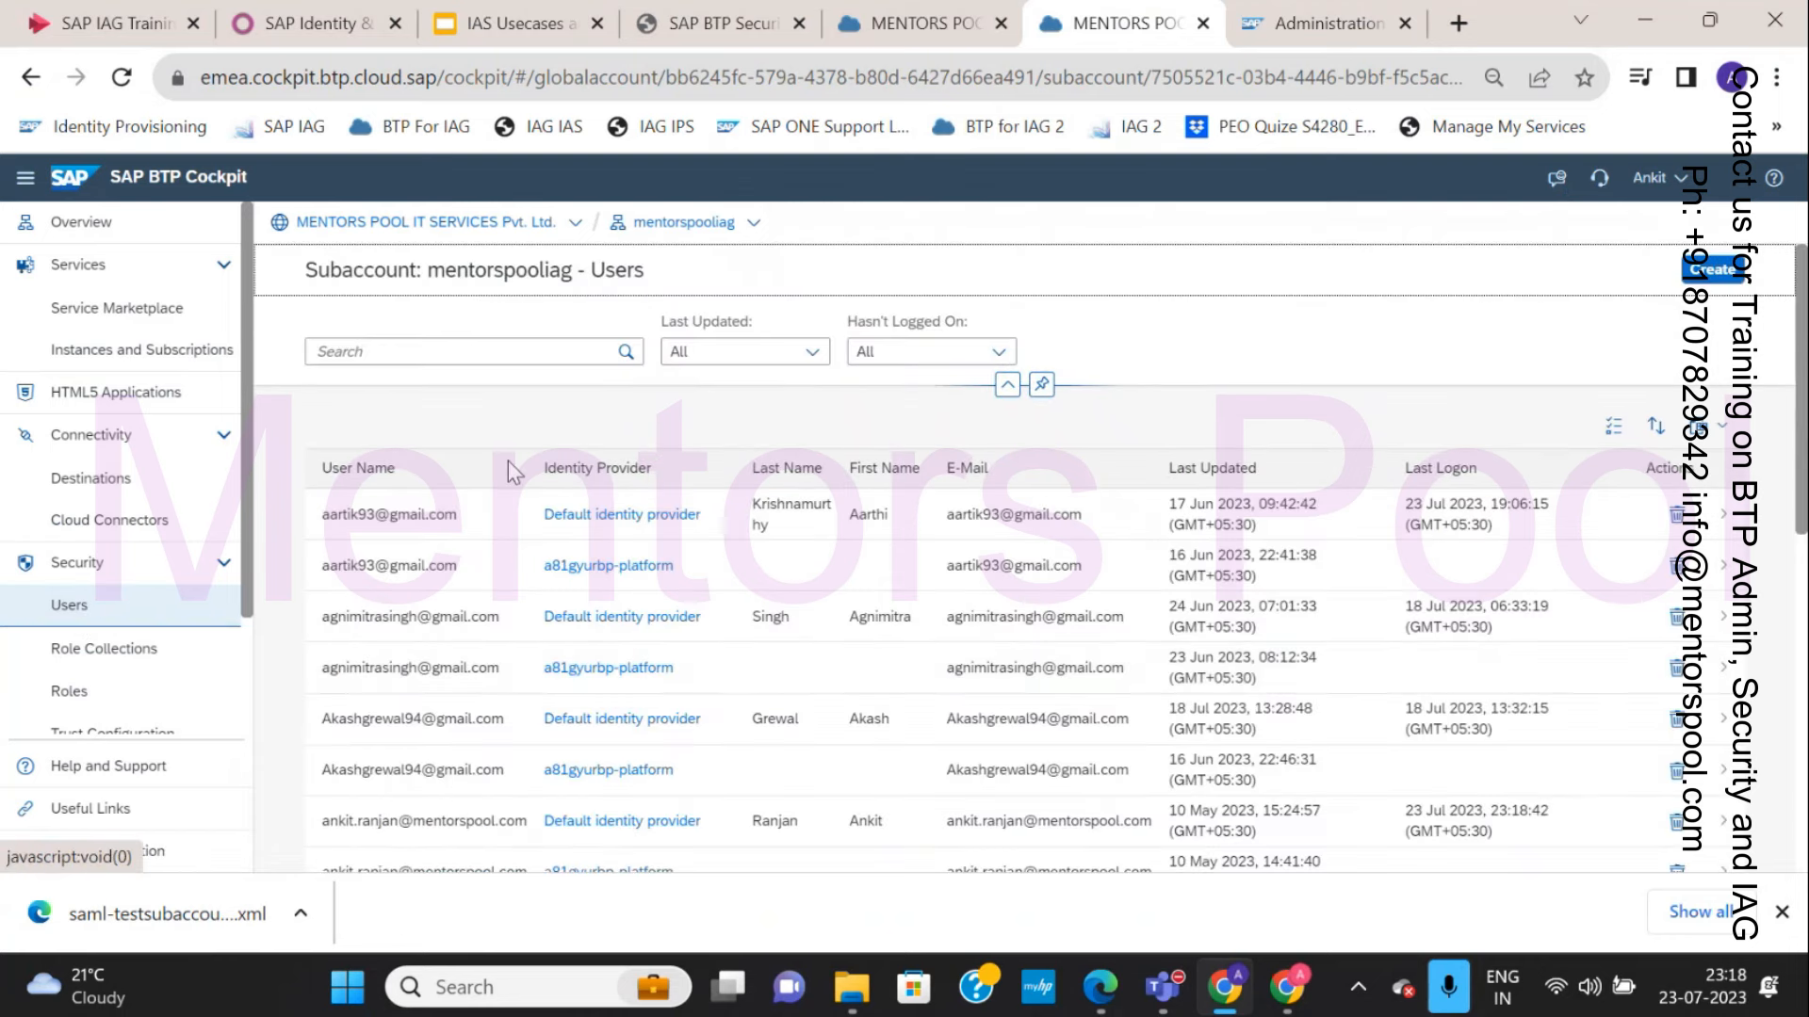
click(464, 349)
text(Ank)
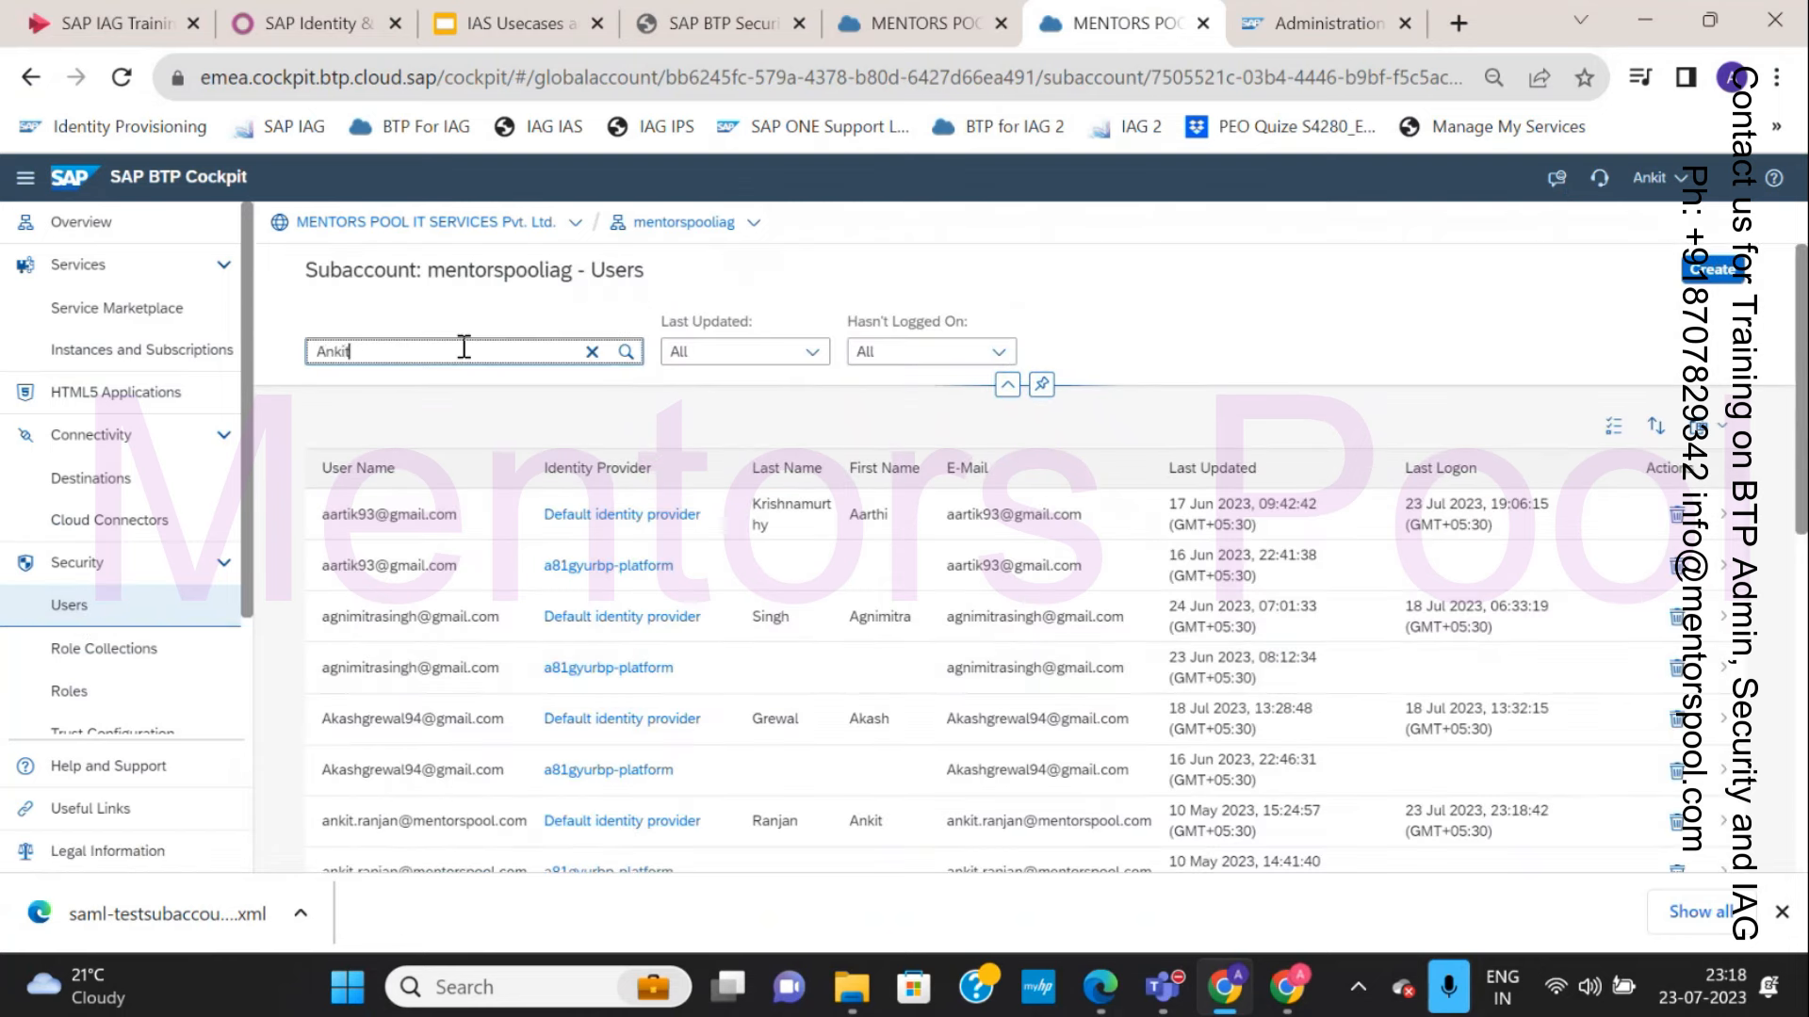
text(it)
key(Return)
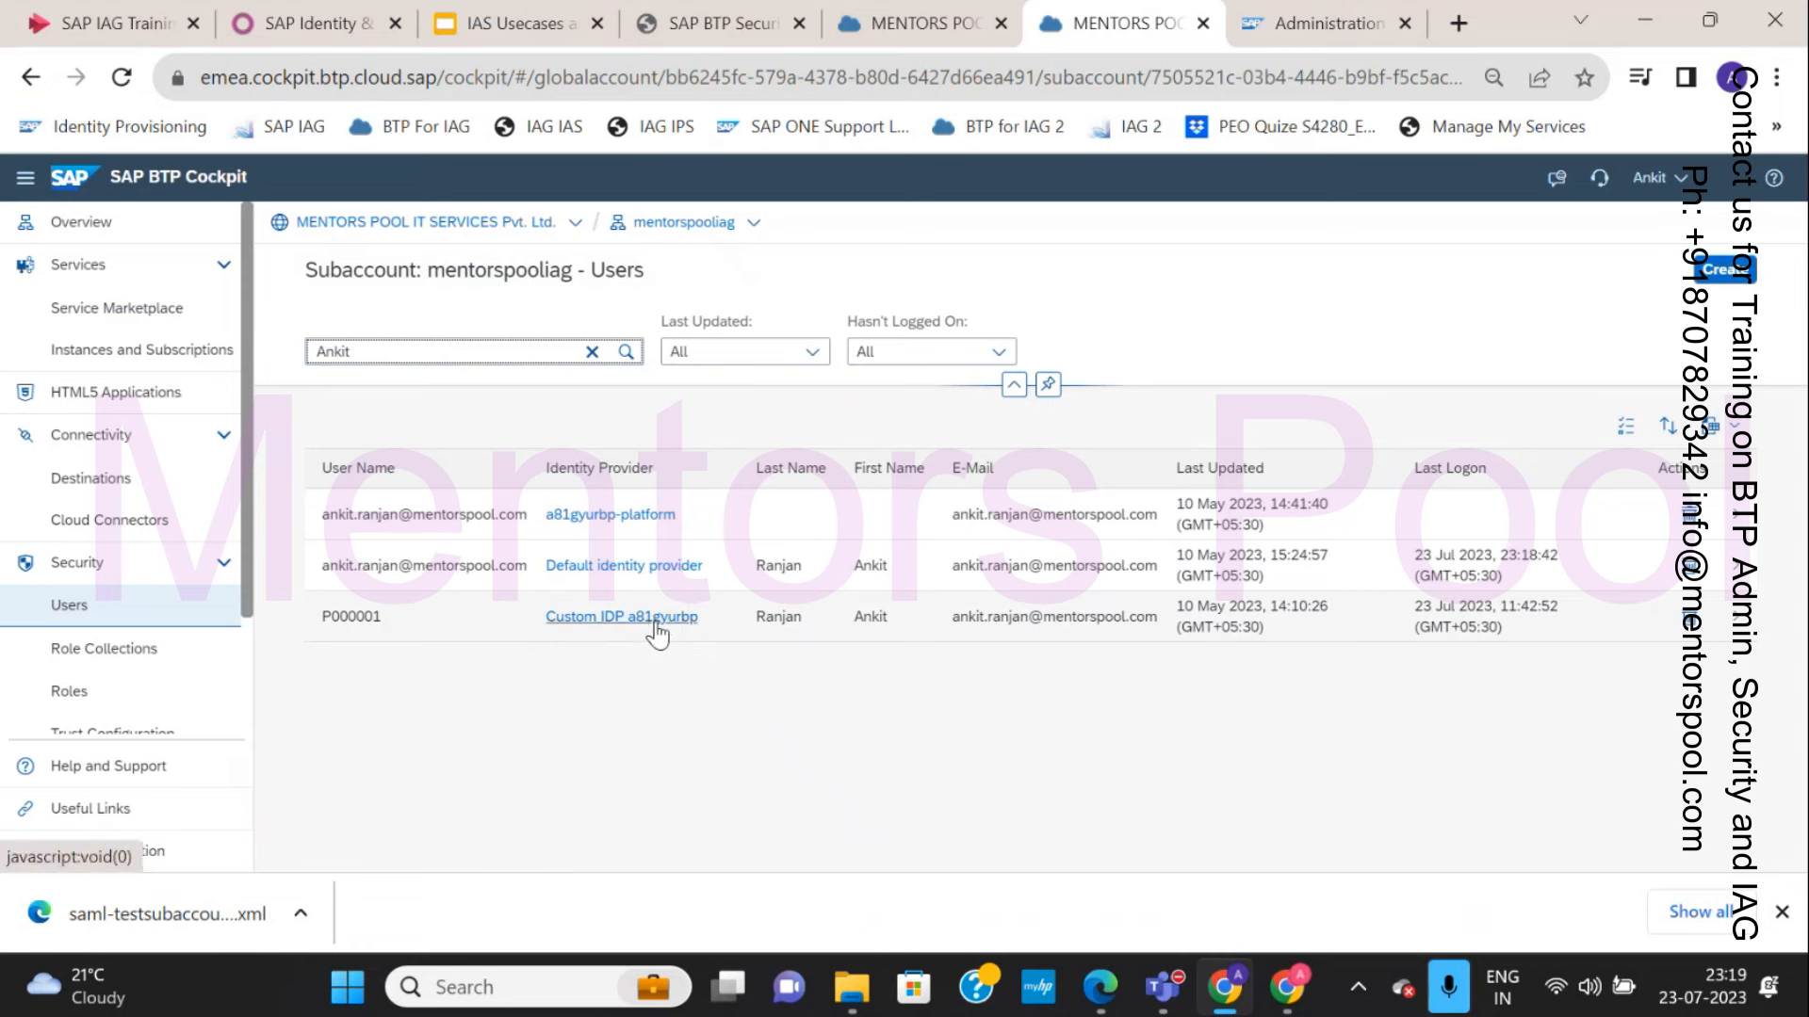
Compare the identity providers of the mentorspooliag subaccount's users with the Subject Name Identifier settings of IAG_IAS_Idp.
click(691, 639)
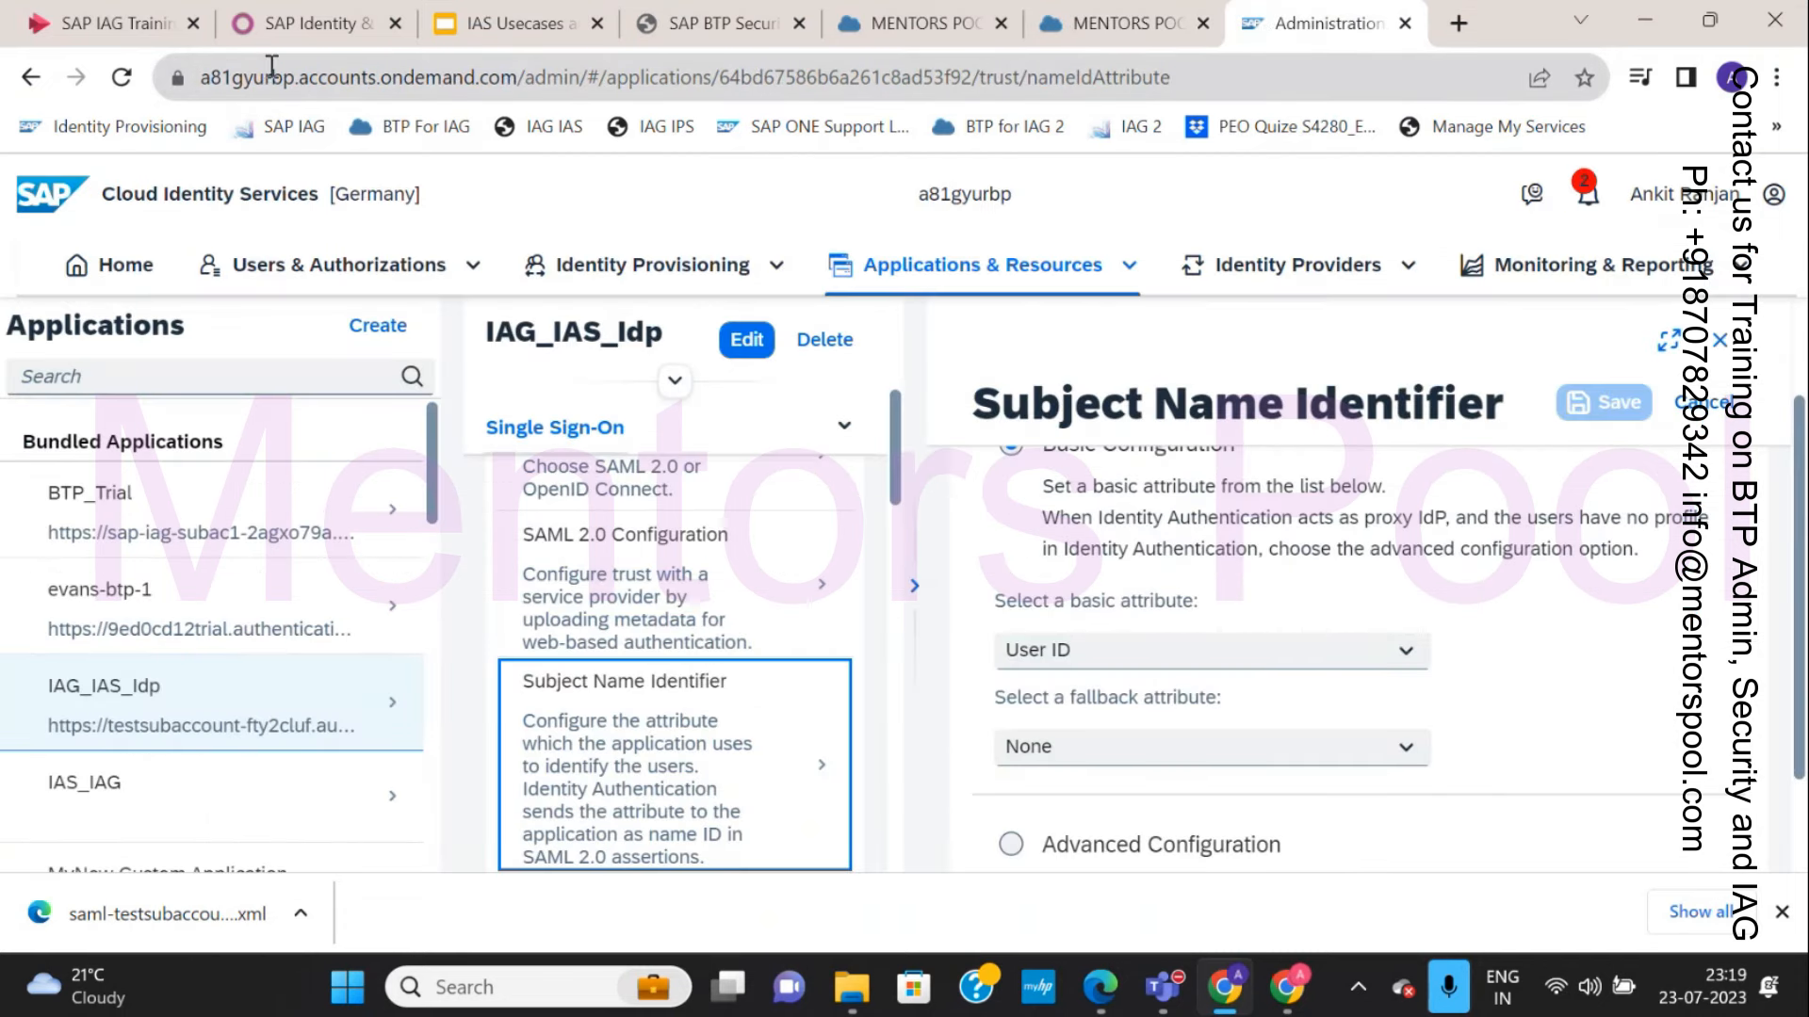
click(1045, 28)
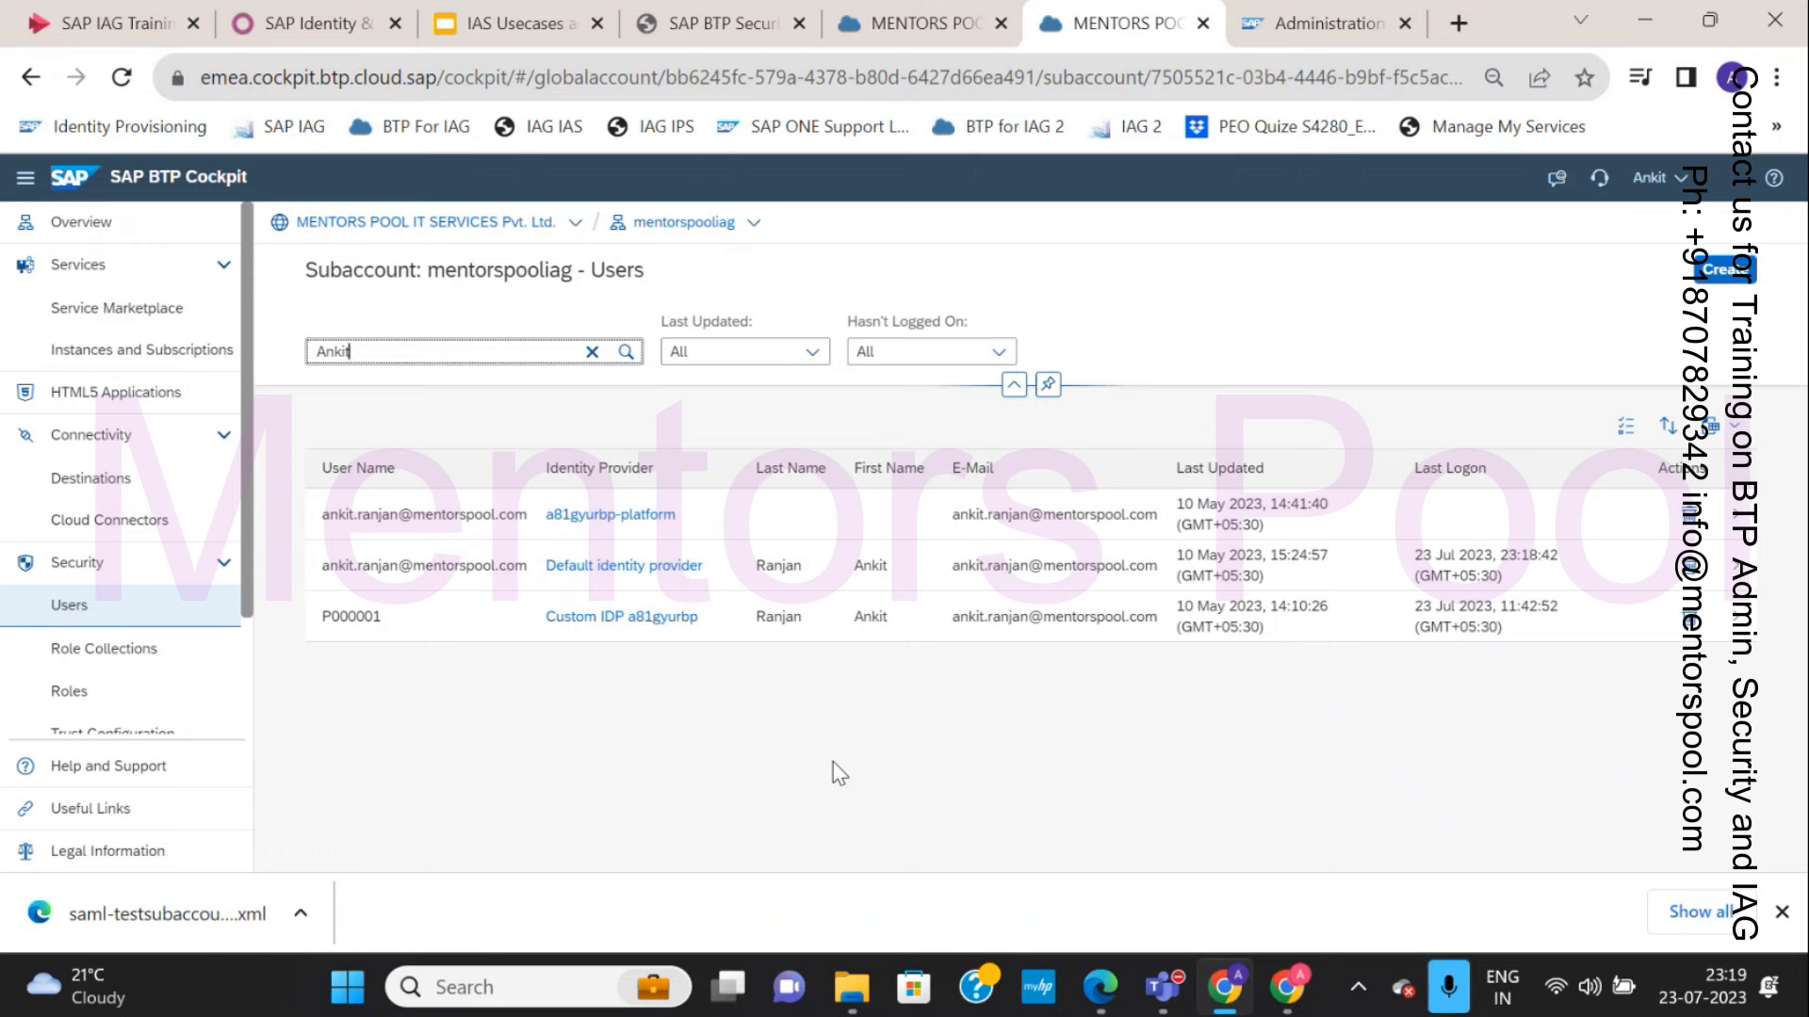
click(1318, 23)
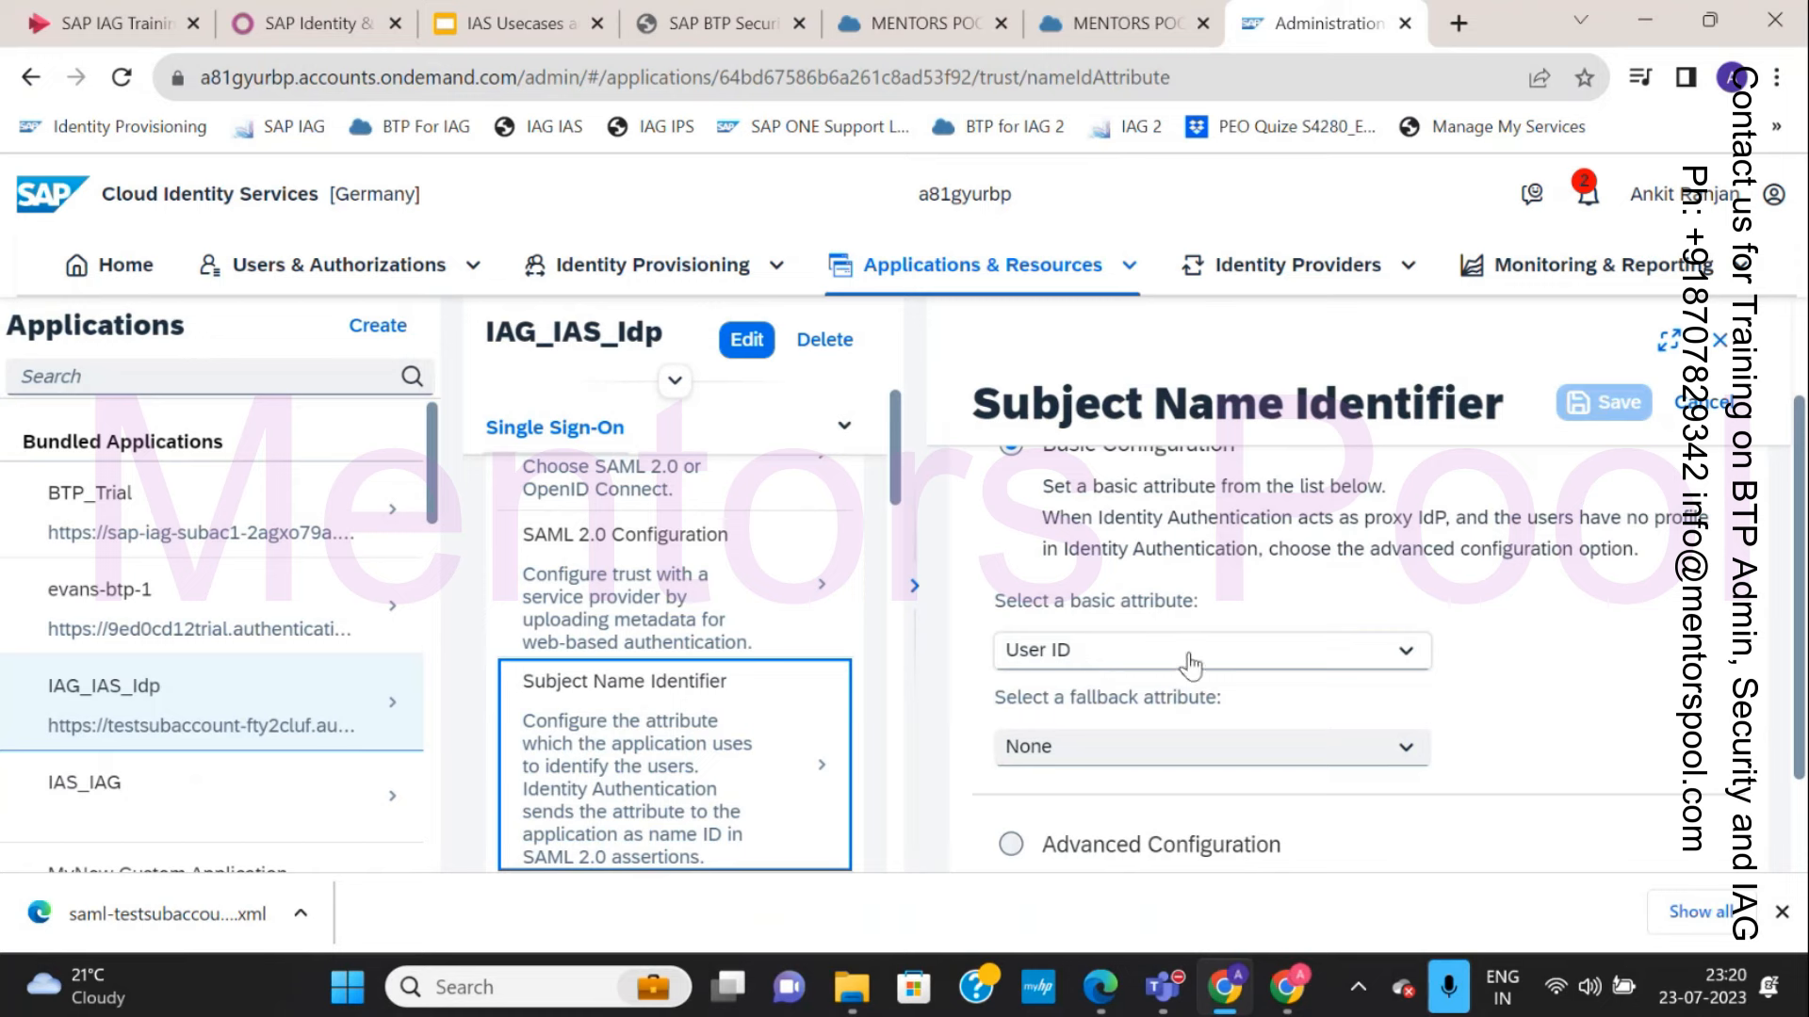
Set the fallback attribute of the IAG_IAS_Idp Subject Name Identifier to Email and save it.
click(1403, 754)
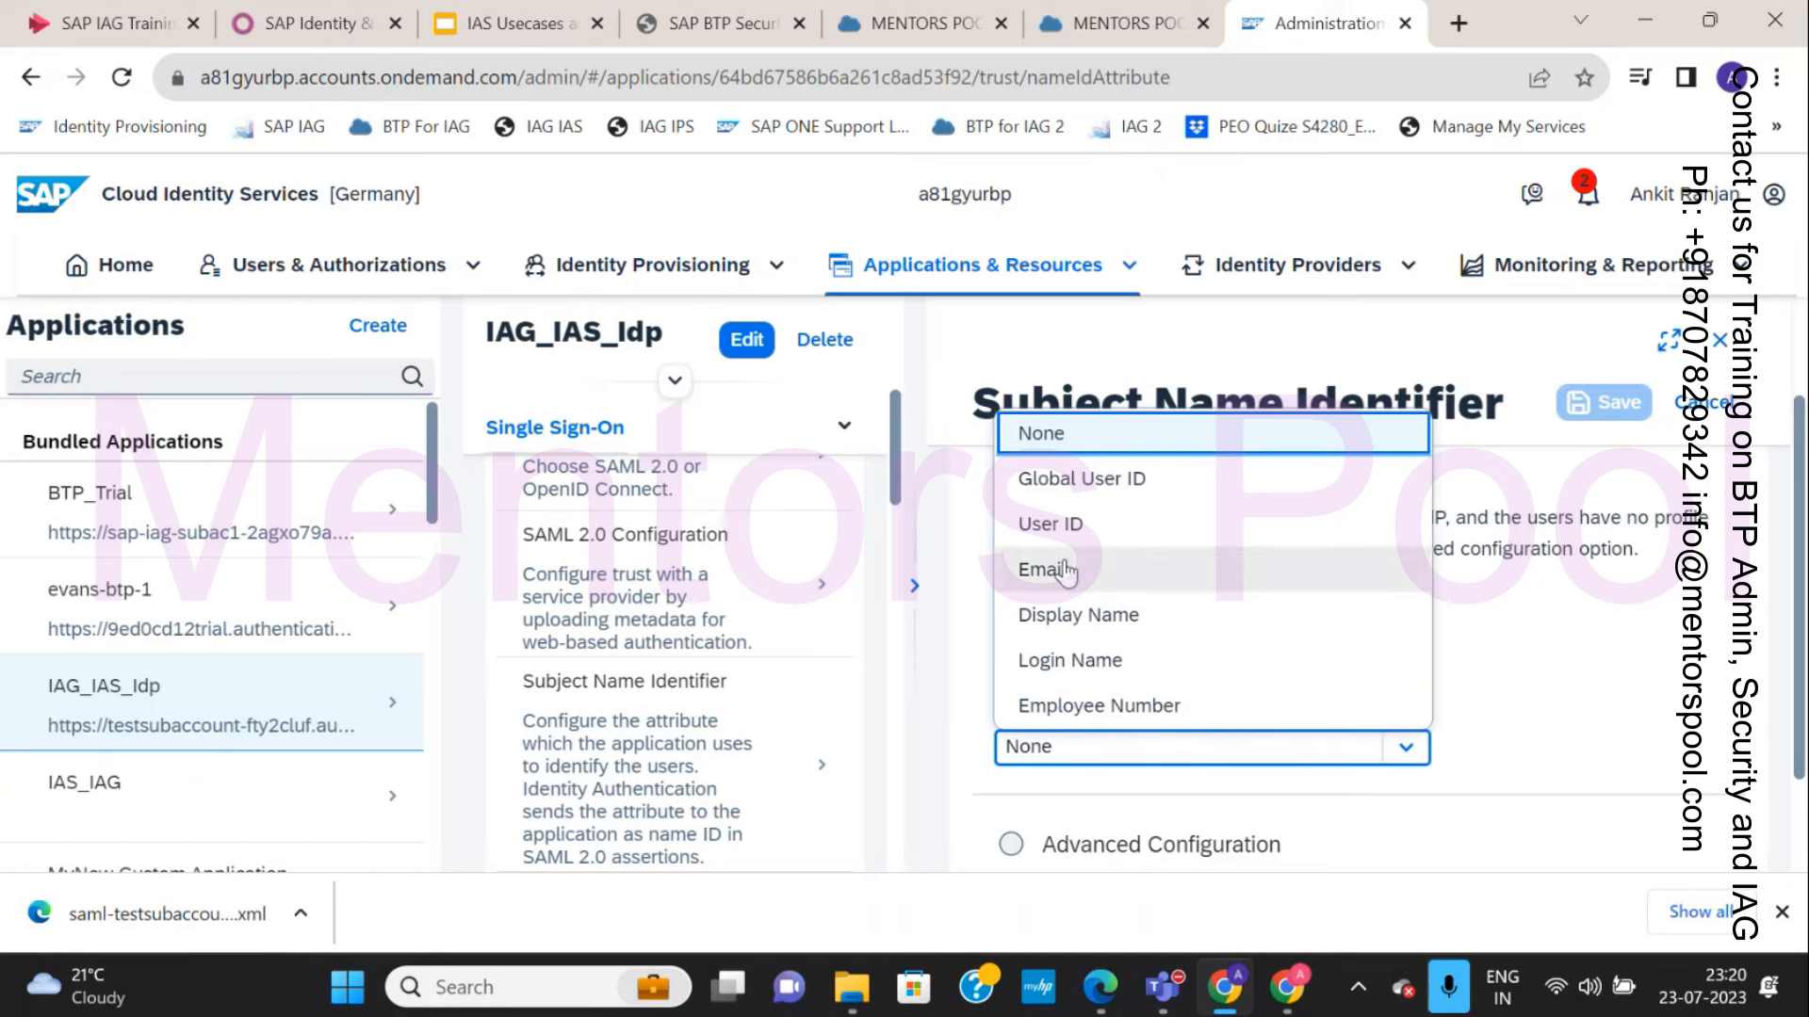
click(1065, 570)
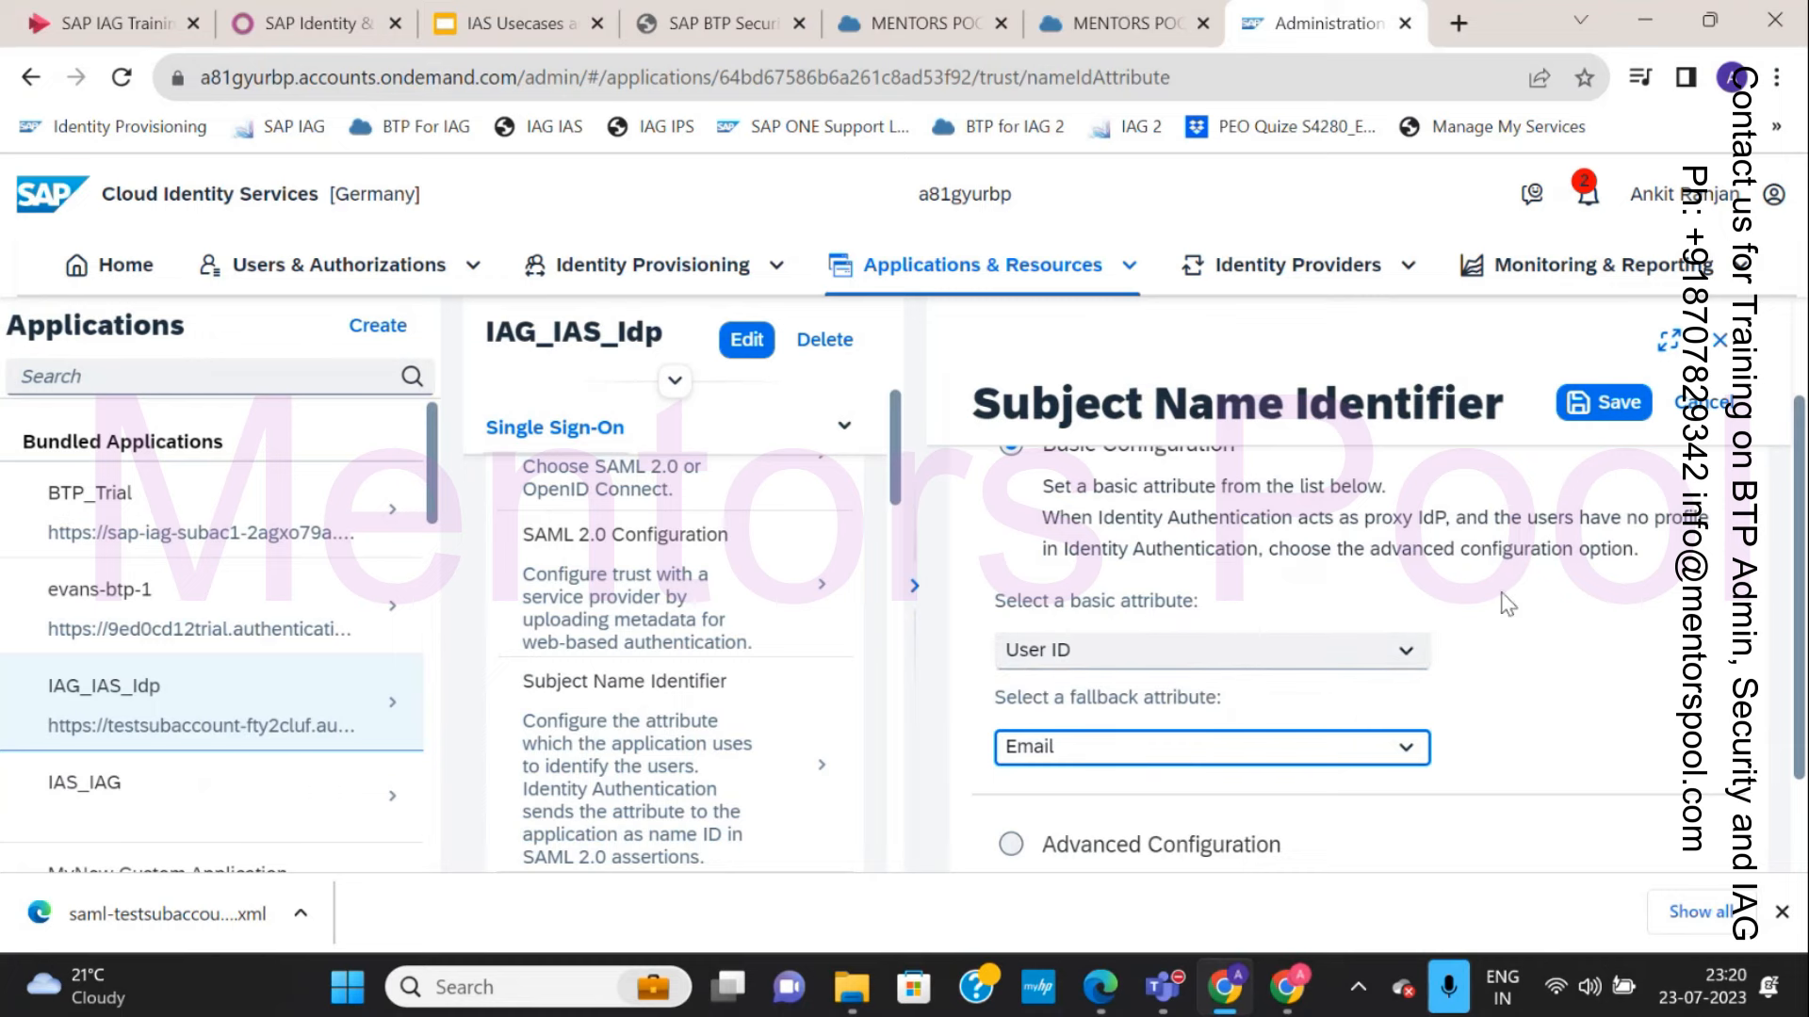
click(1587, 412)
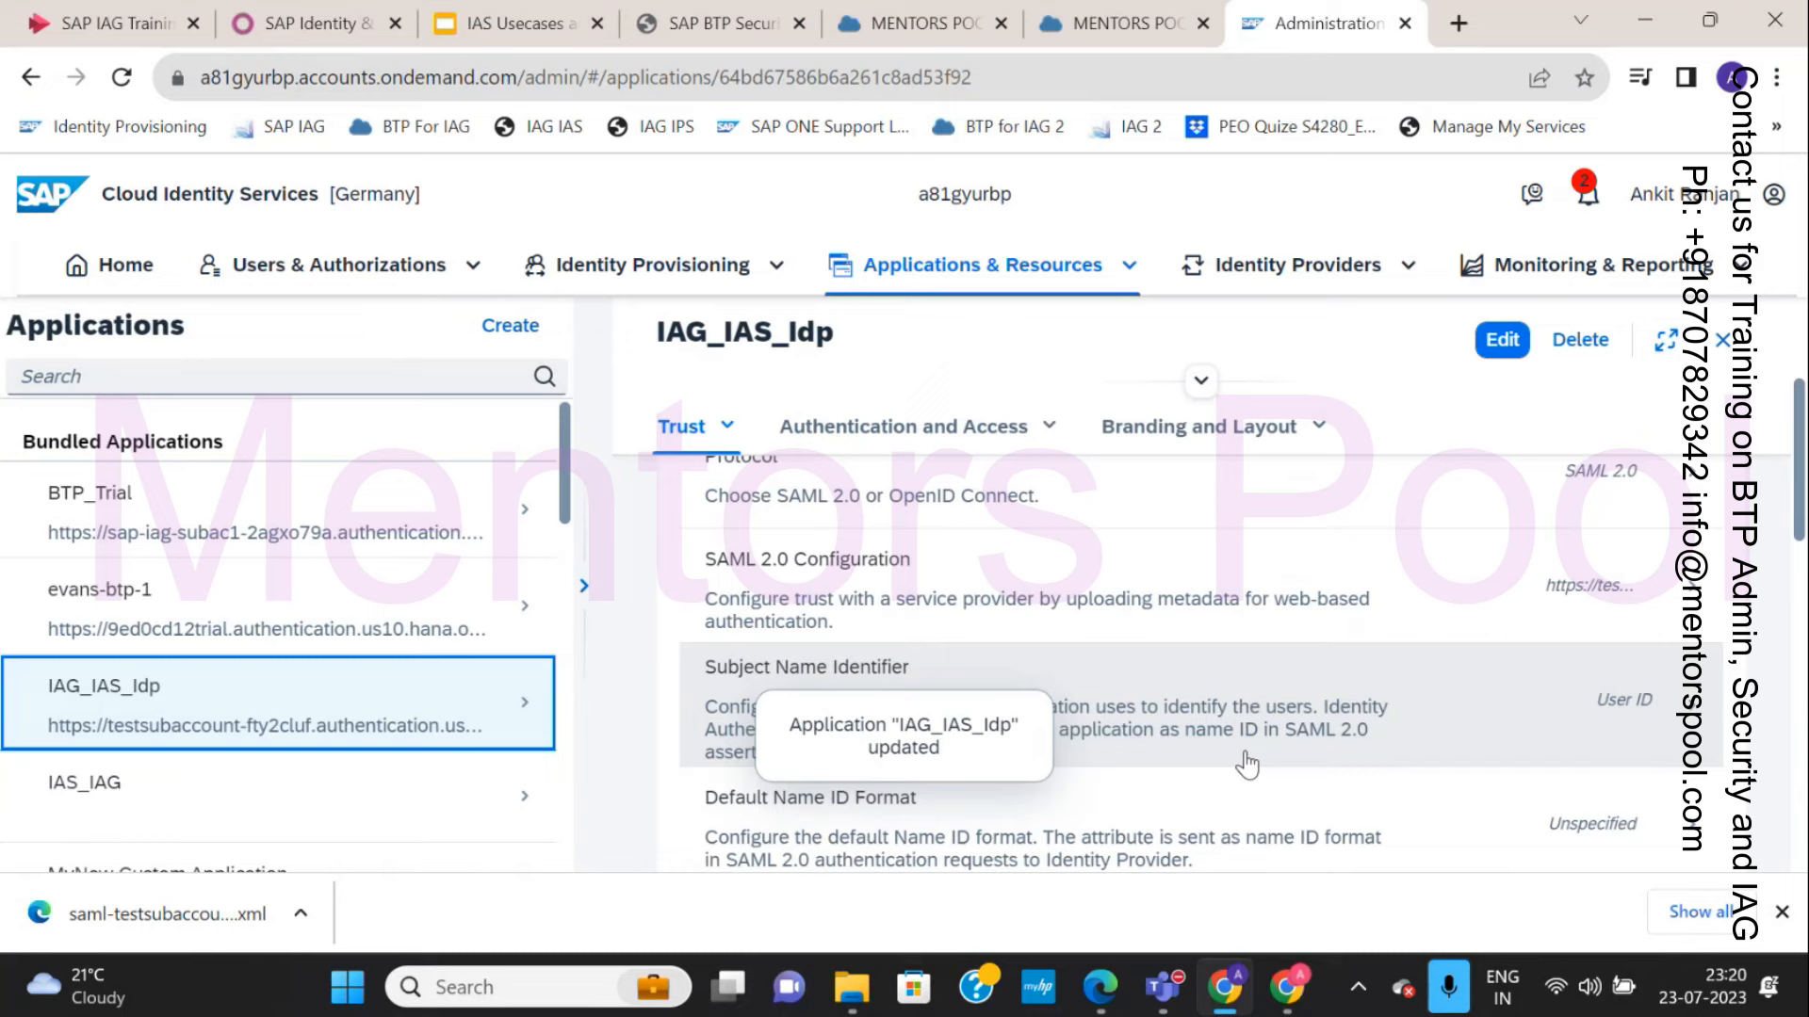
Open the Assertion Attributes of IAG_IAS_Idp and check them against the subaccount users and trust configuration in SAP BTP Cockpit.
scroll(1126, 725, down, 3)
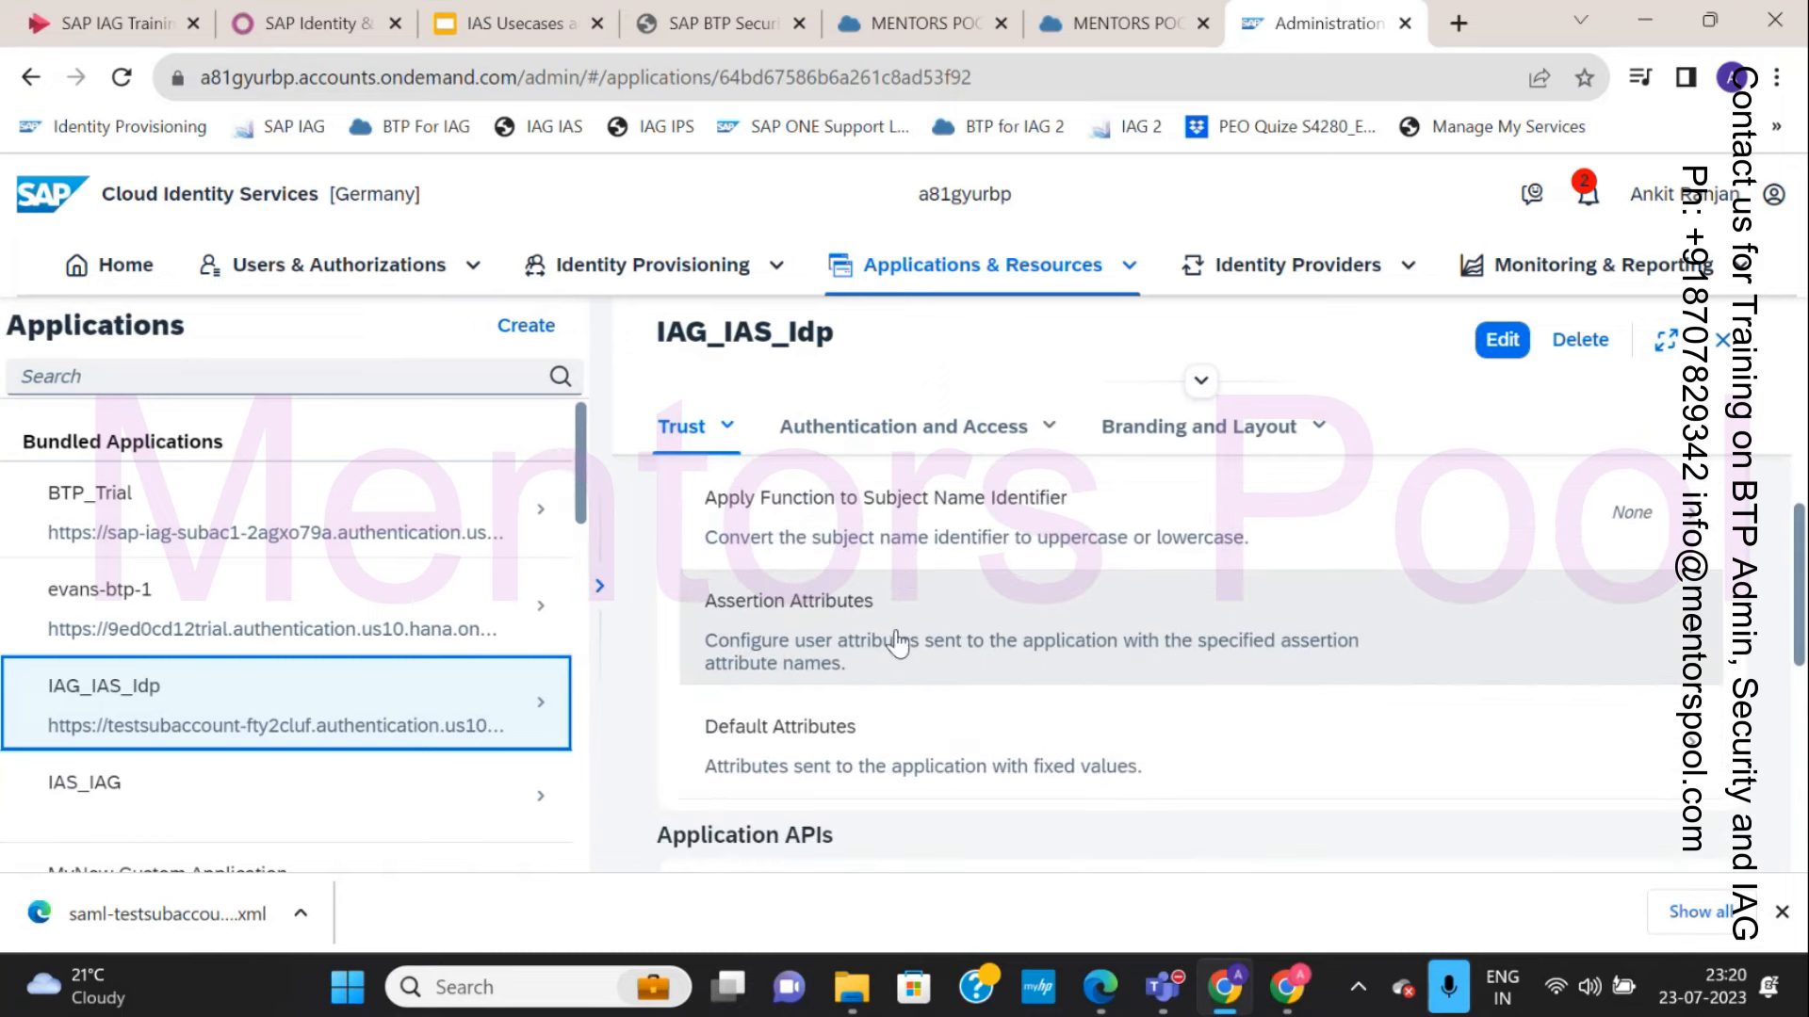
click(859, 643)
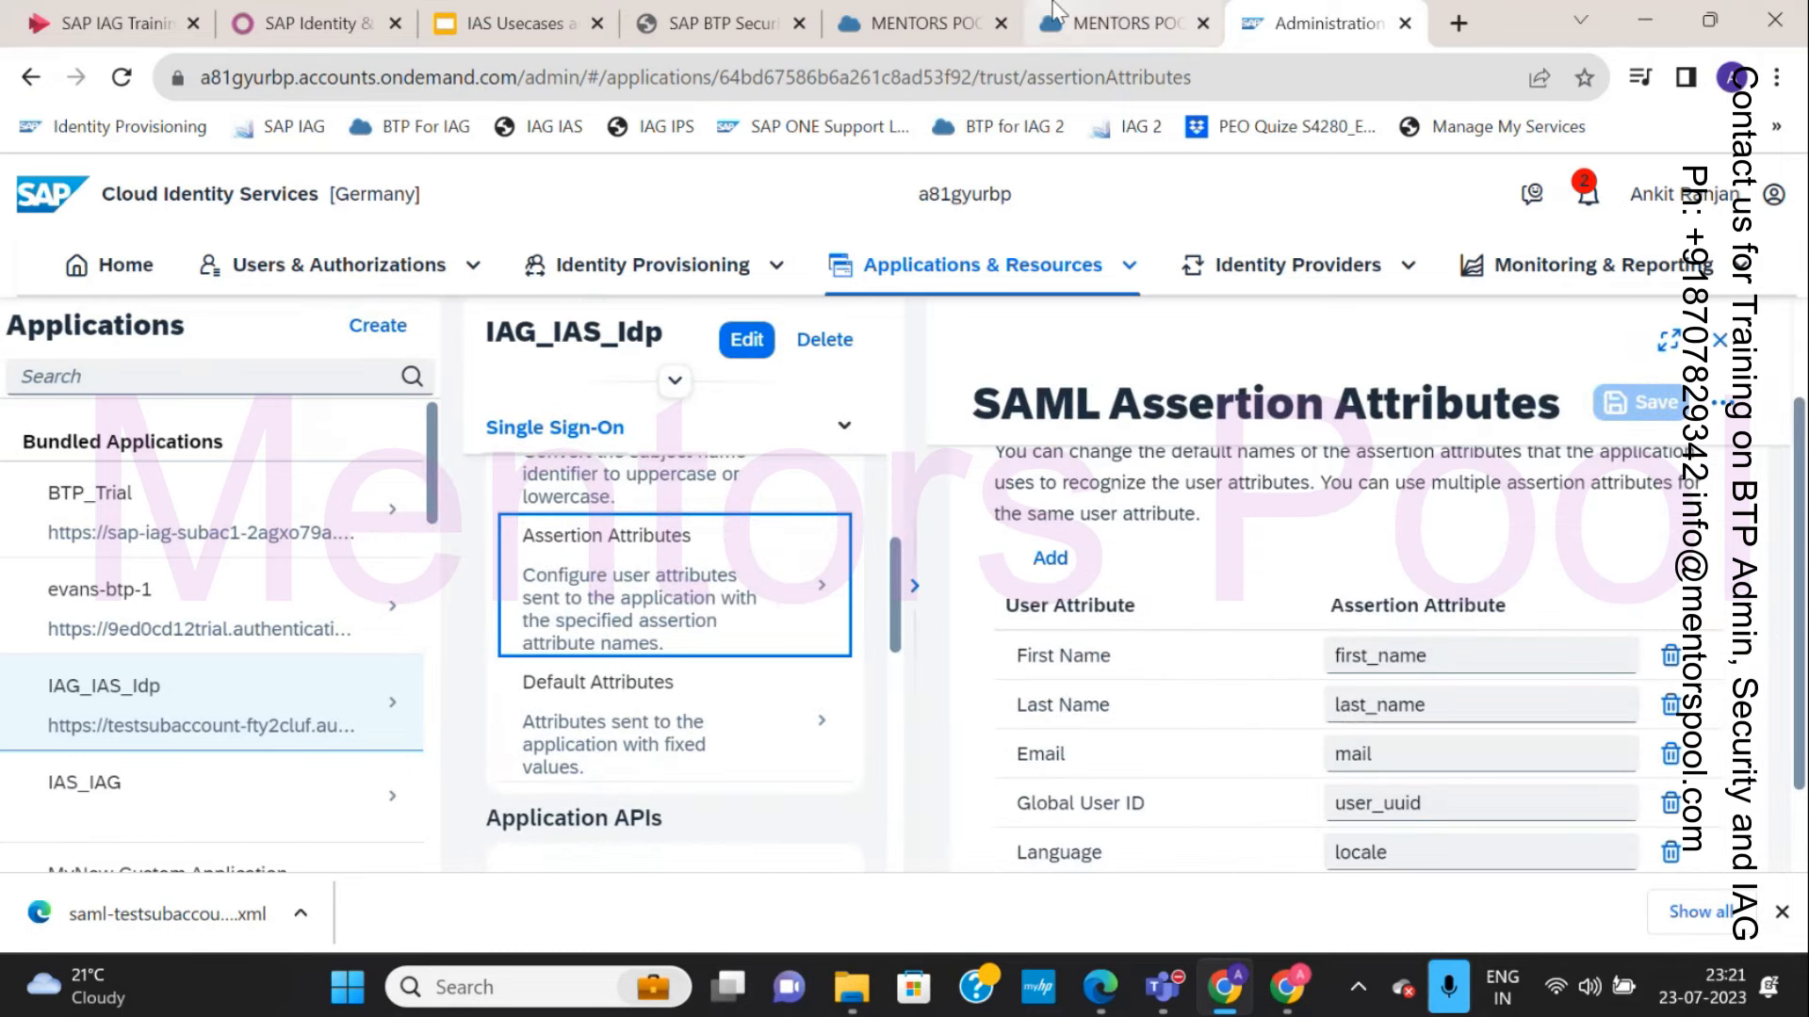
click(1121, 24)
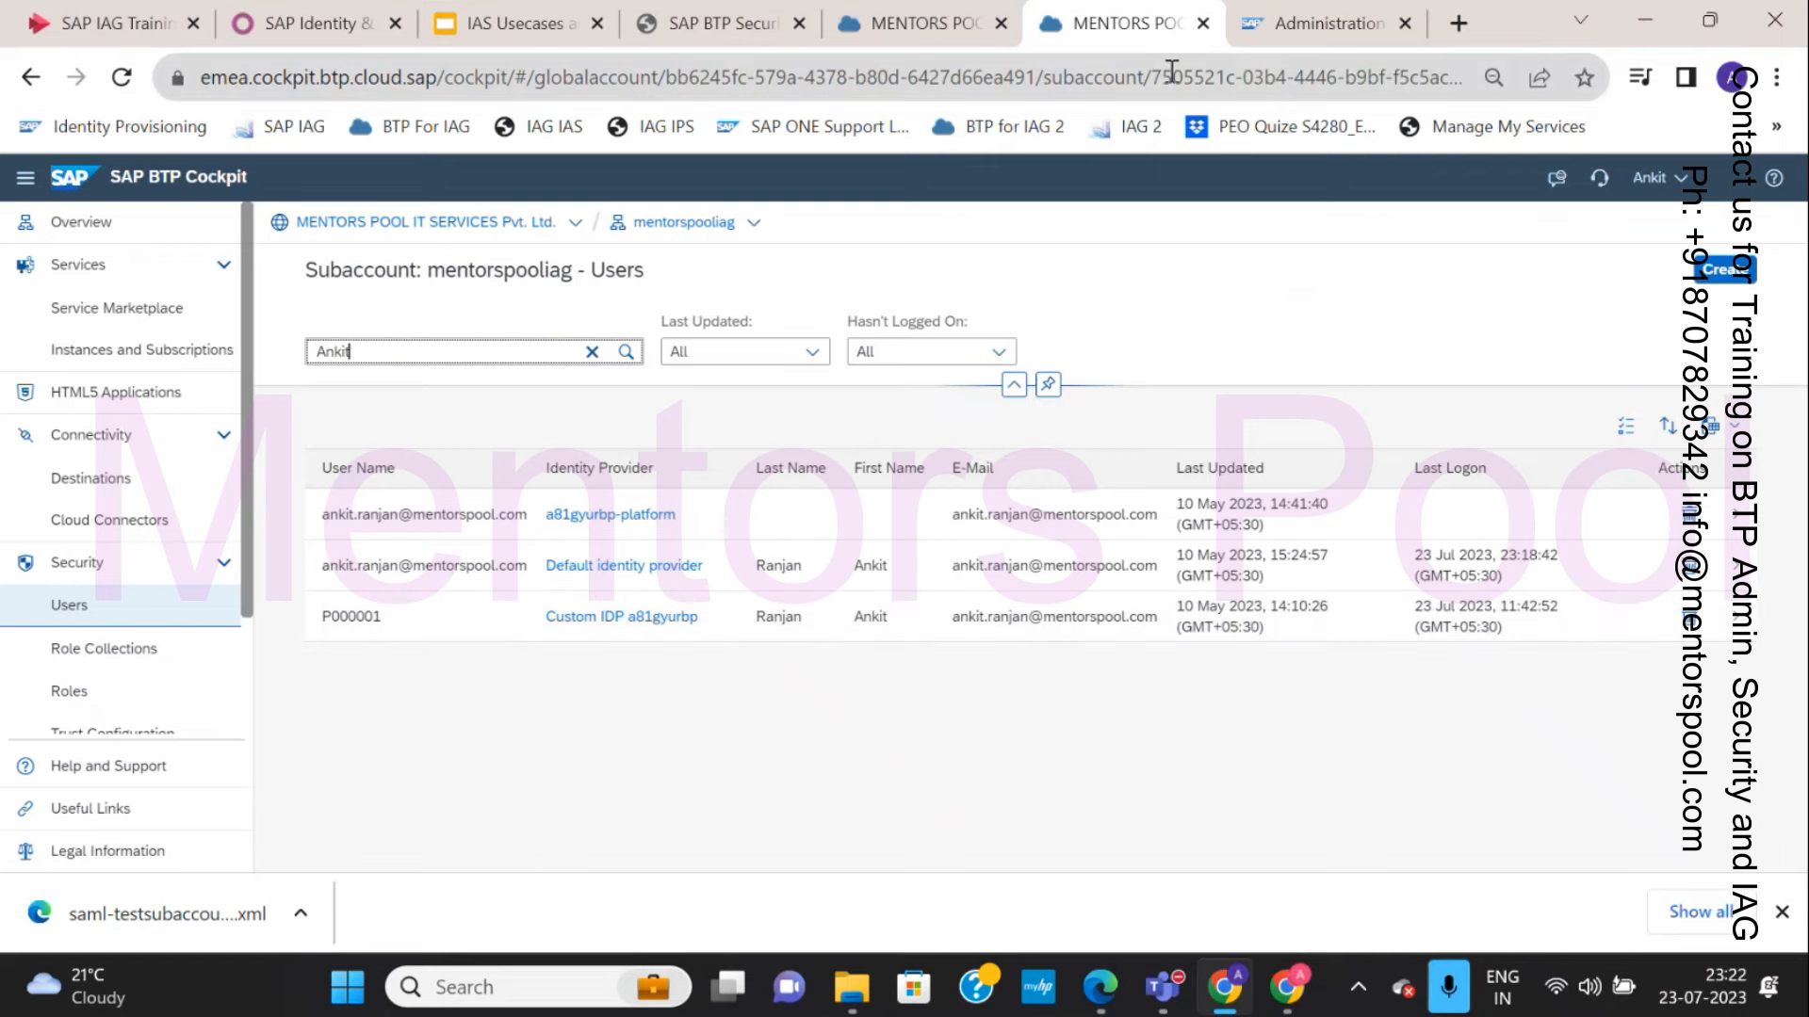
click(944, 36)
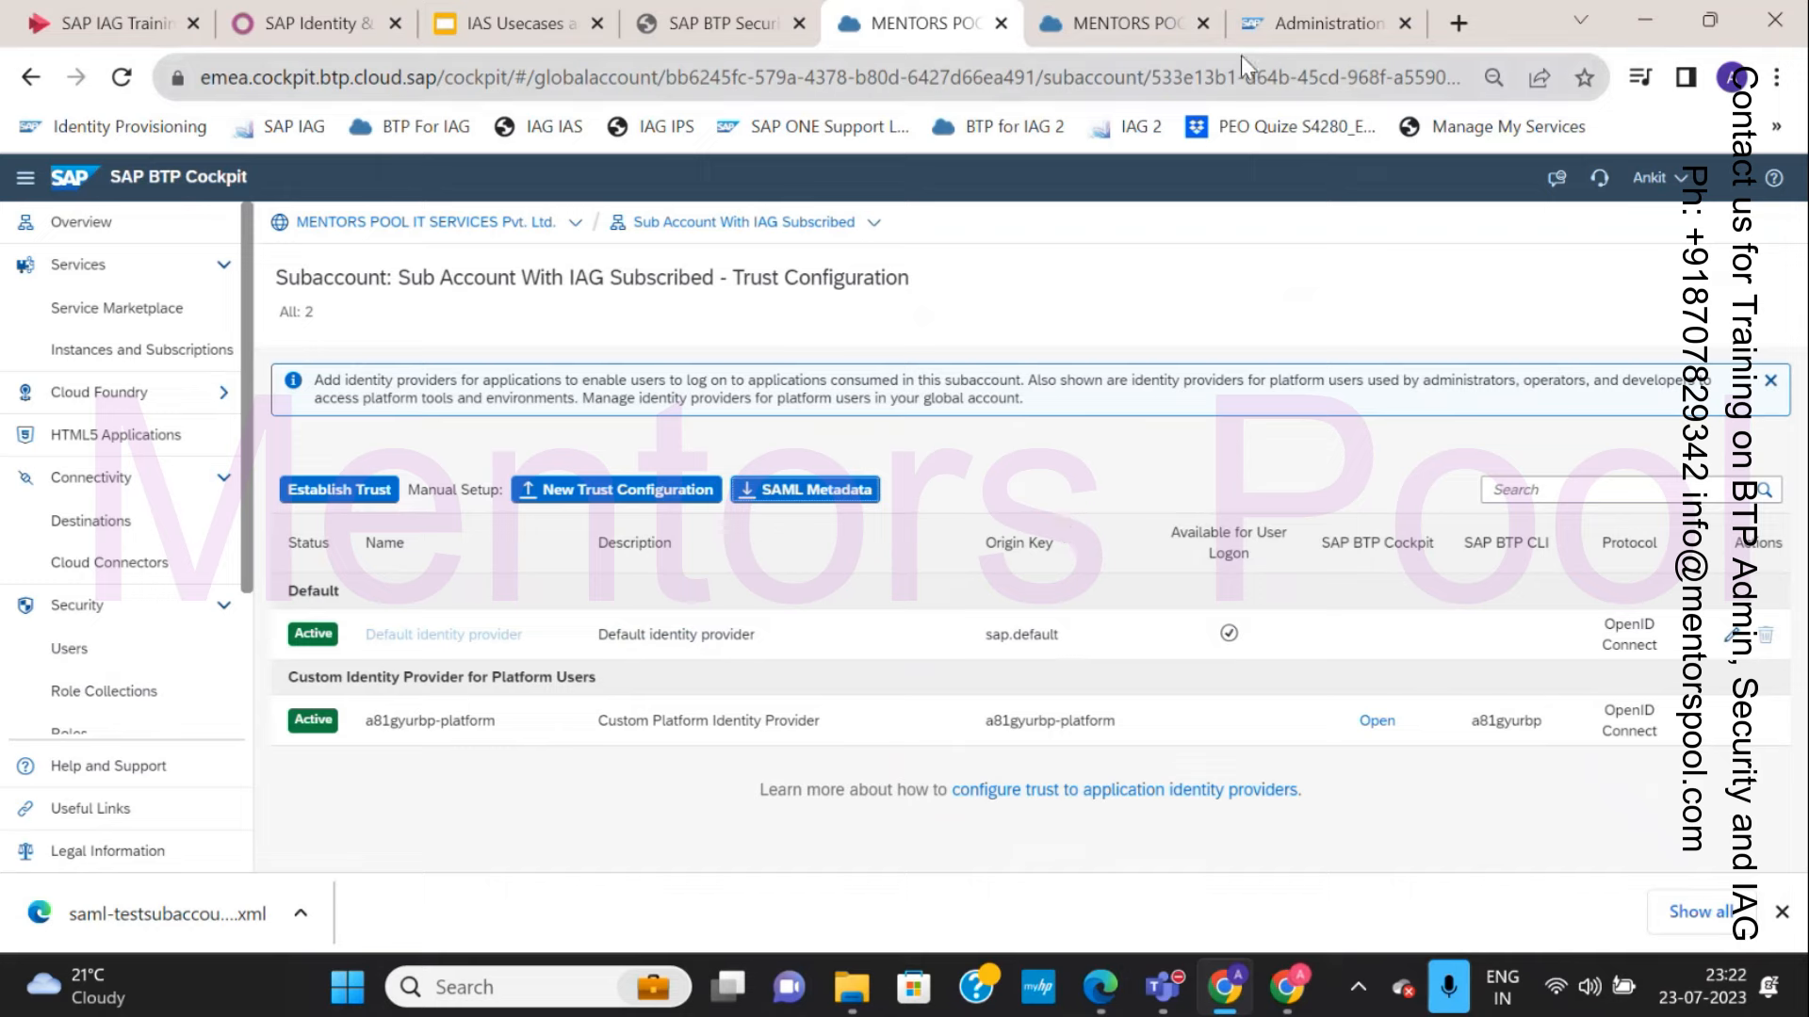
click(1268, 37)
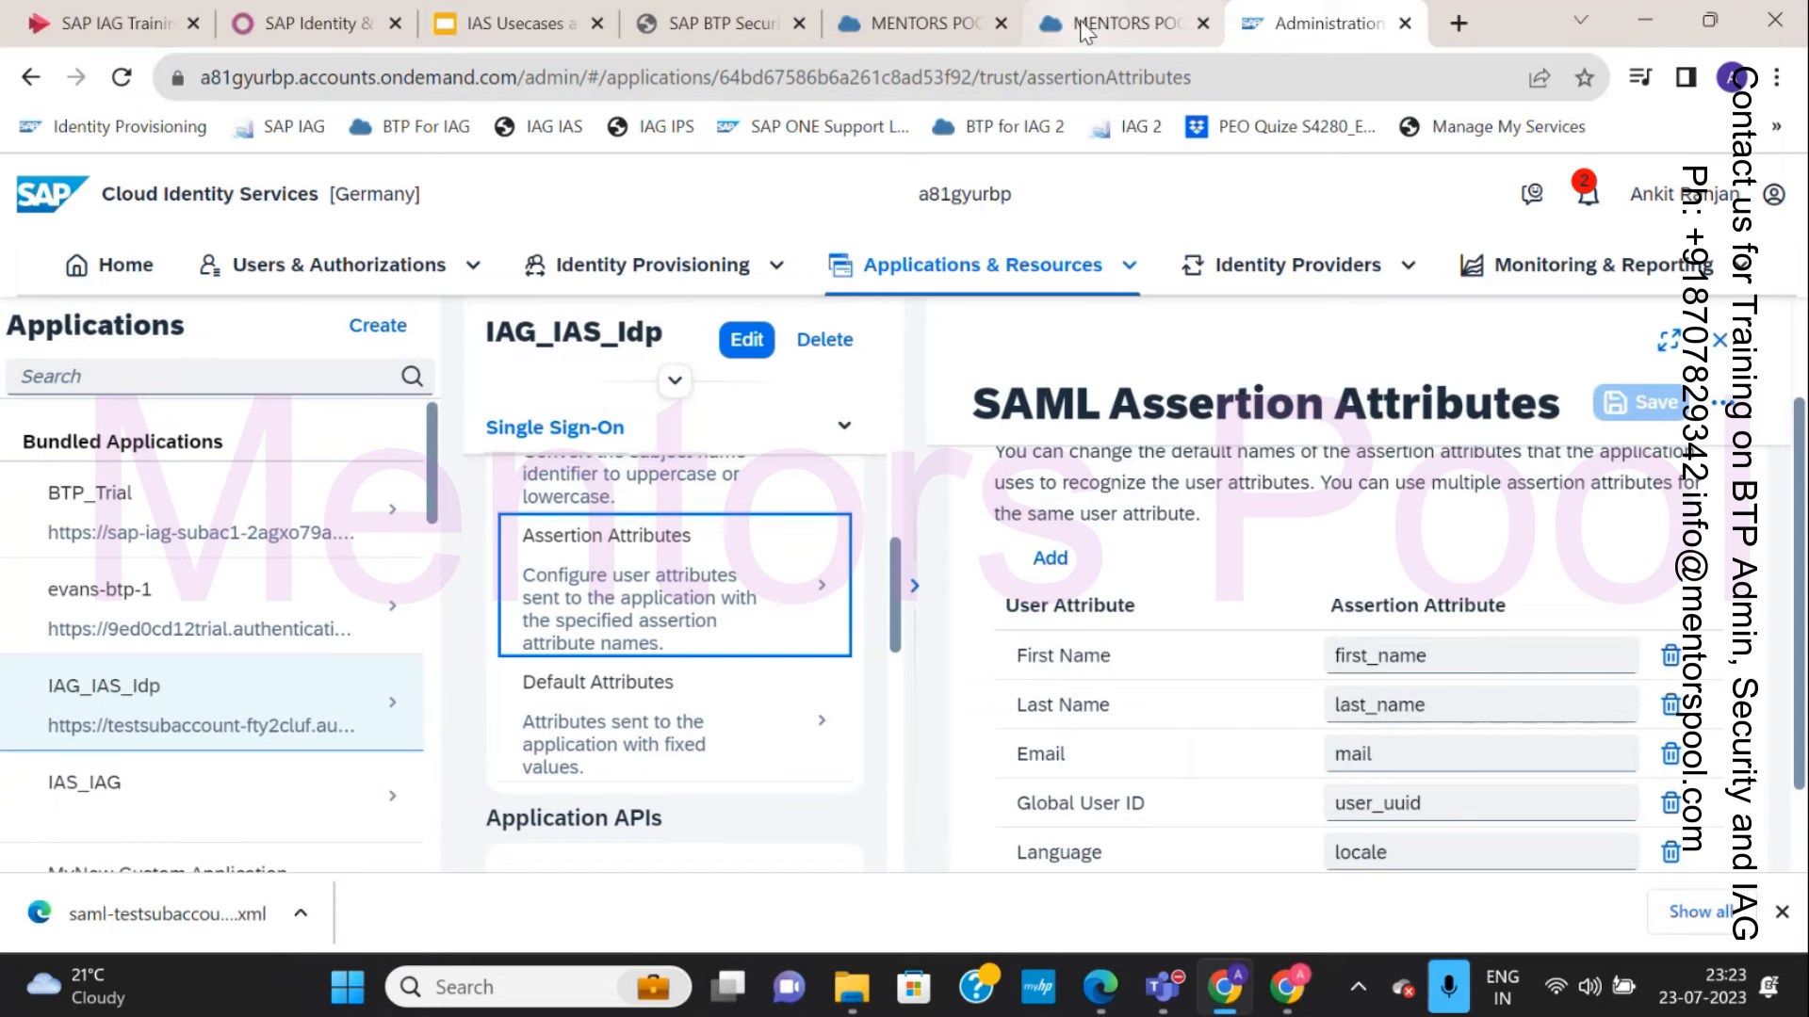
Review the role collections available to the Custom IDP a81gyurbp user in mentorspooliag, closing the assignment dialog without assigning any.
click(1121, 22)
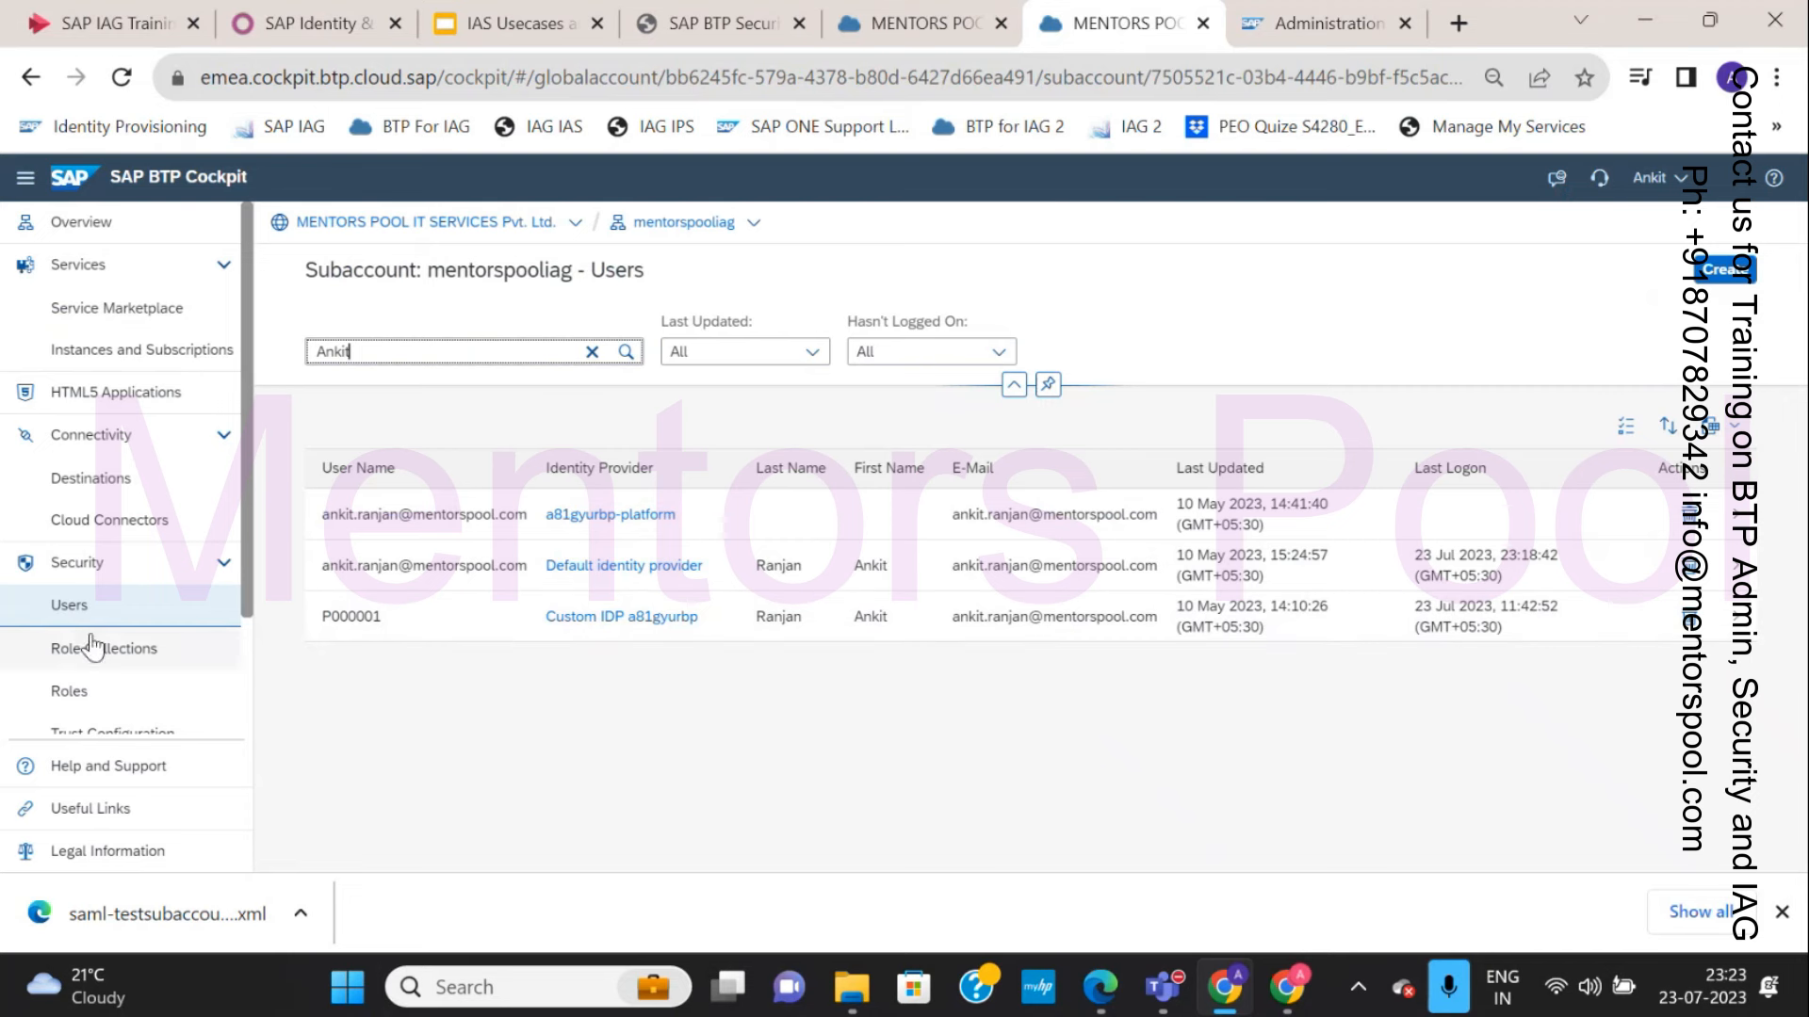
click(1688, 633)
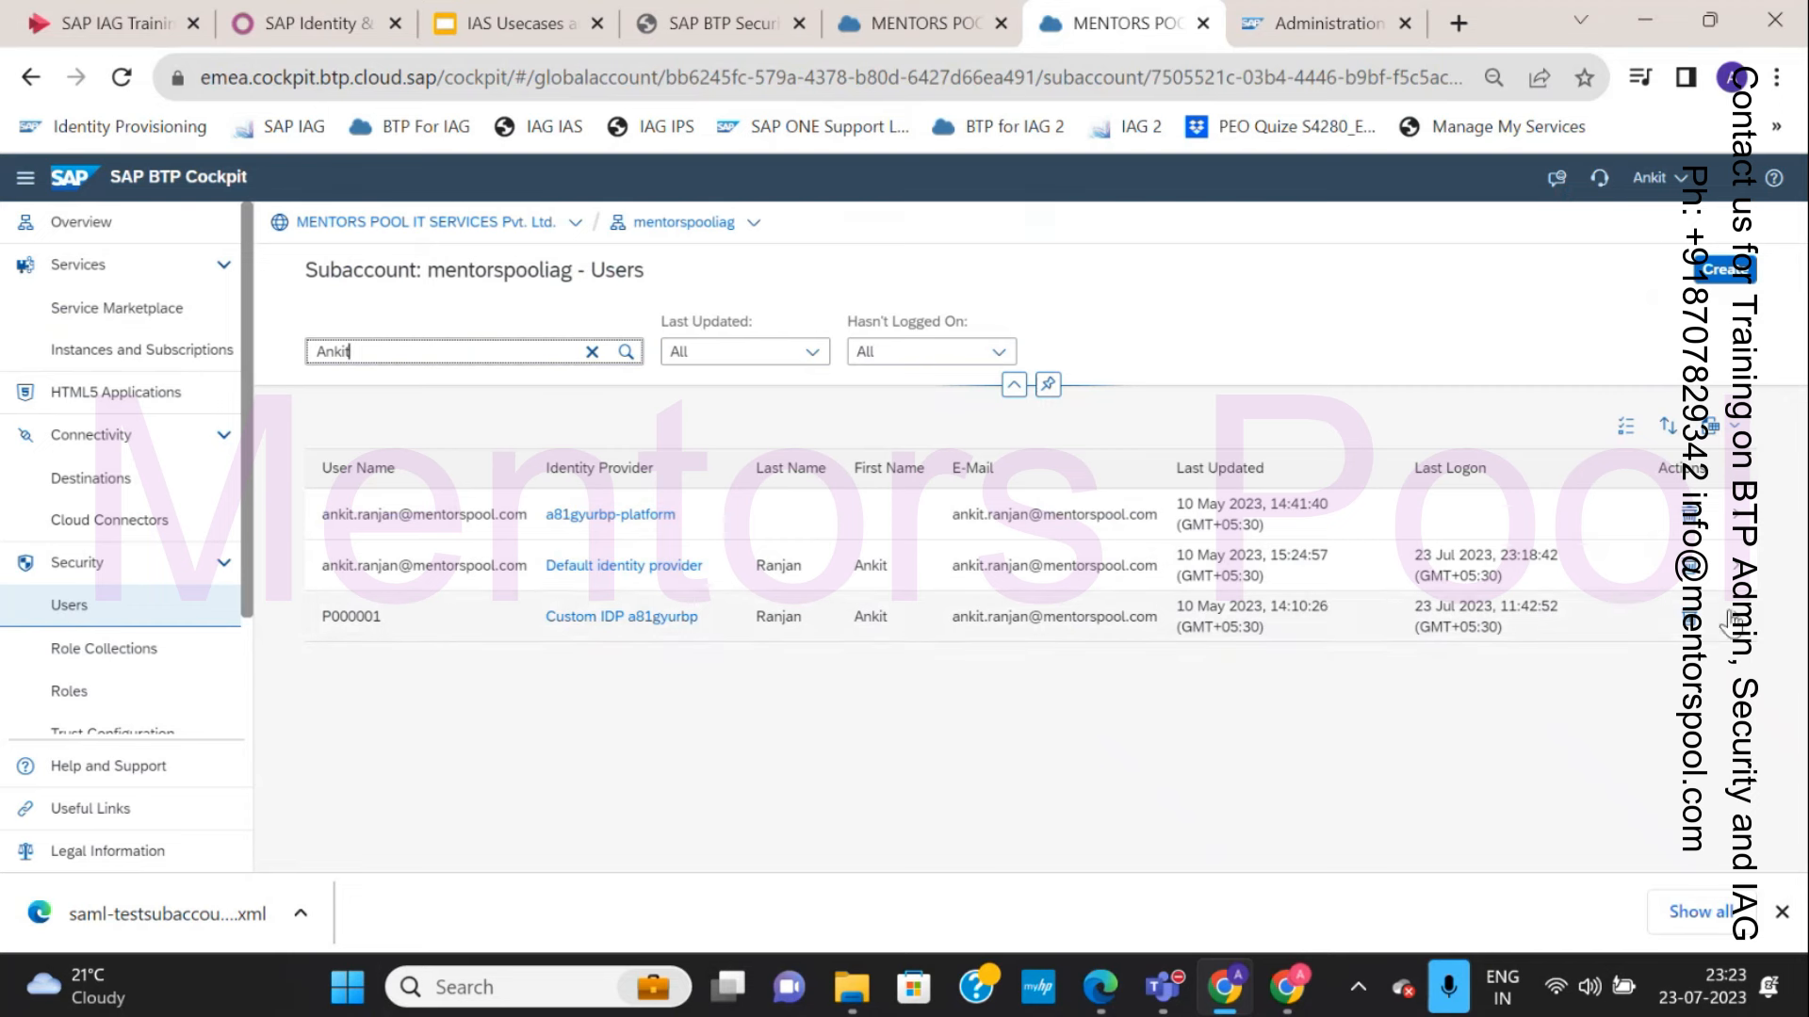
scroll(1714, 705, down, 5)
click(1754, 514)
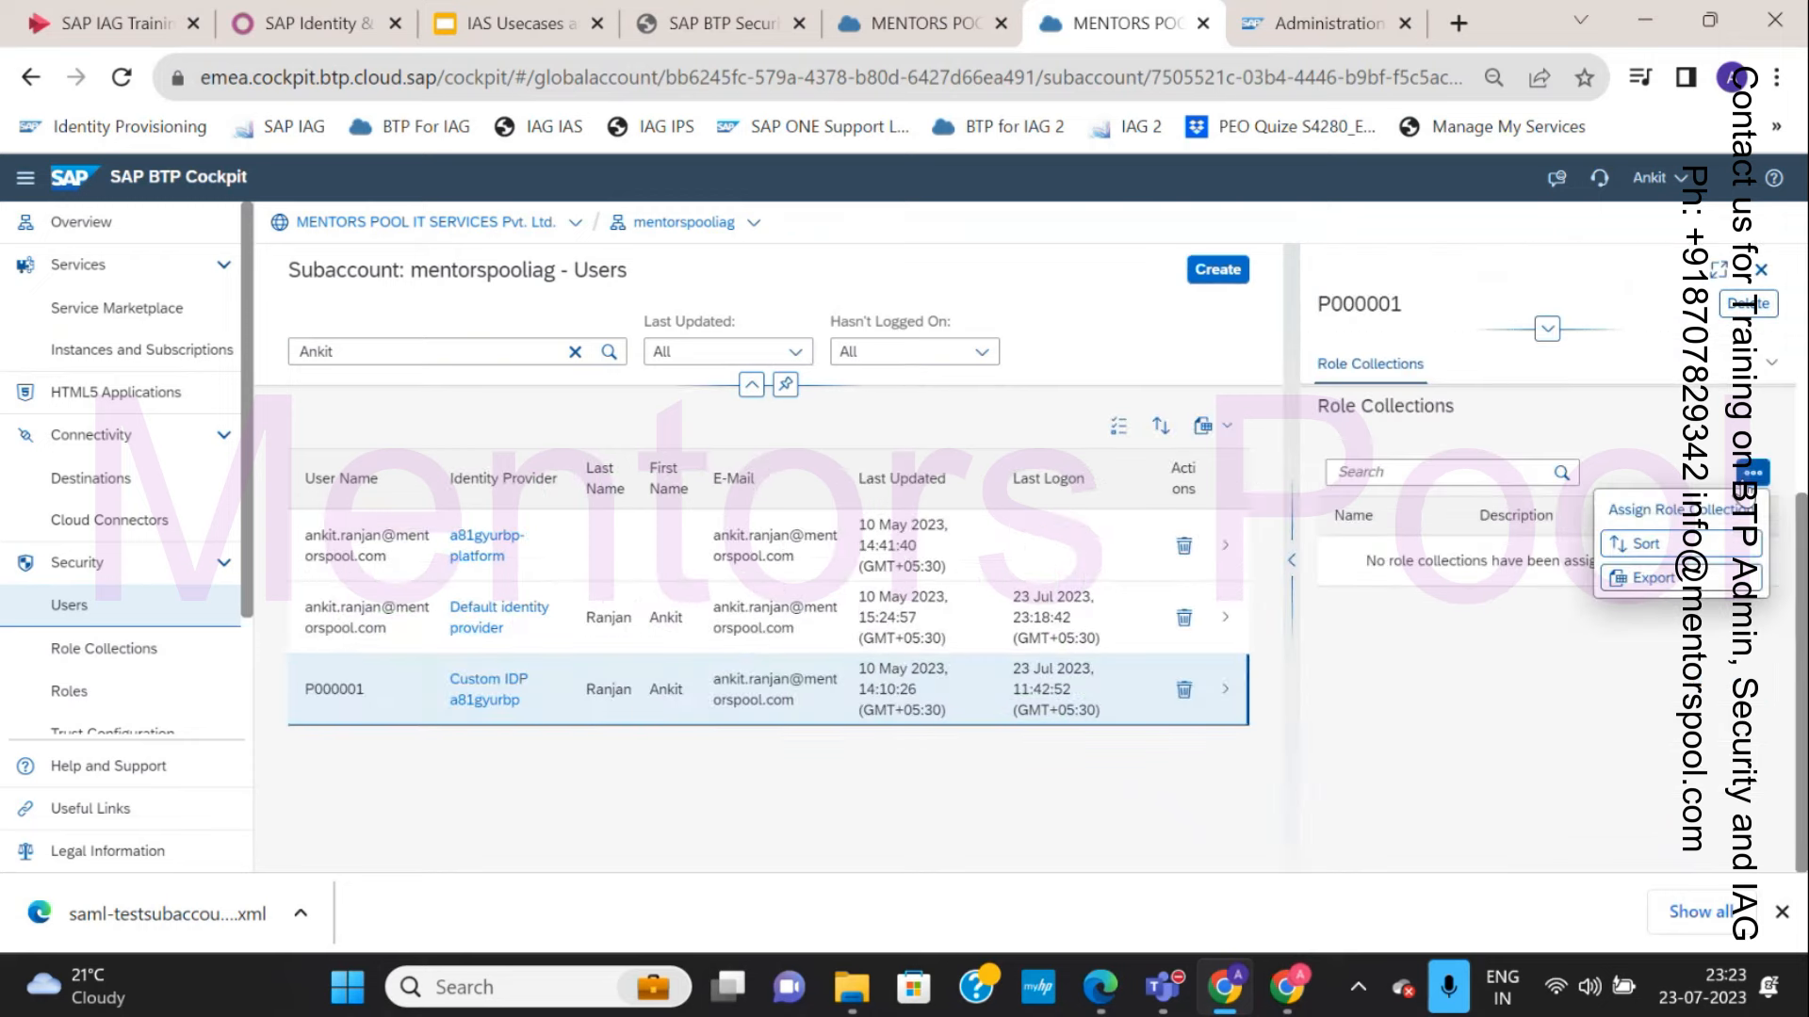
click(1648, 512)
scroll(984, 612, down, 5)
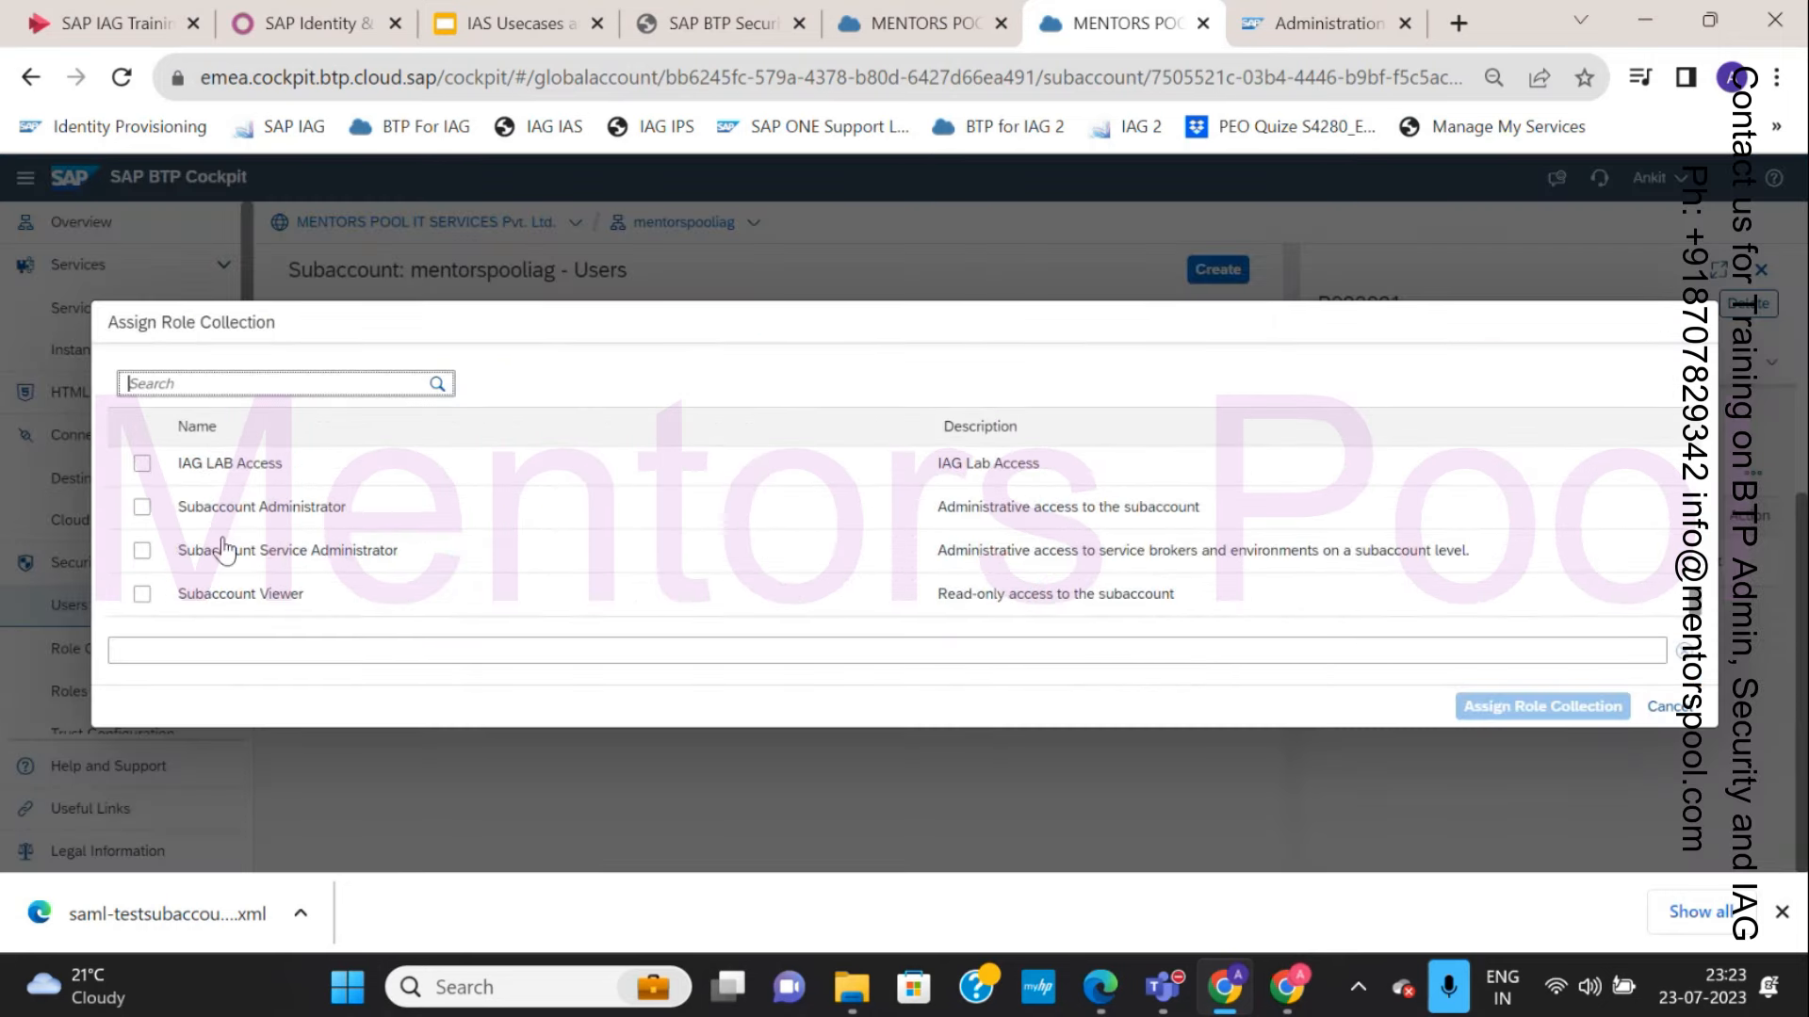
scroll(236, 558, up, 3)
scroll(235, 558, up, 3)
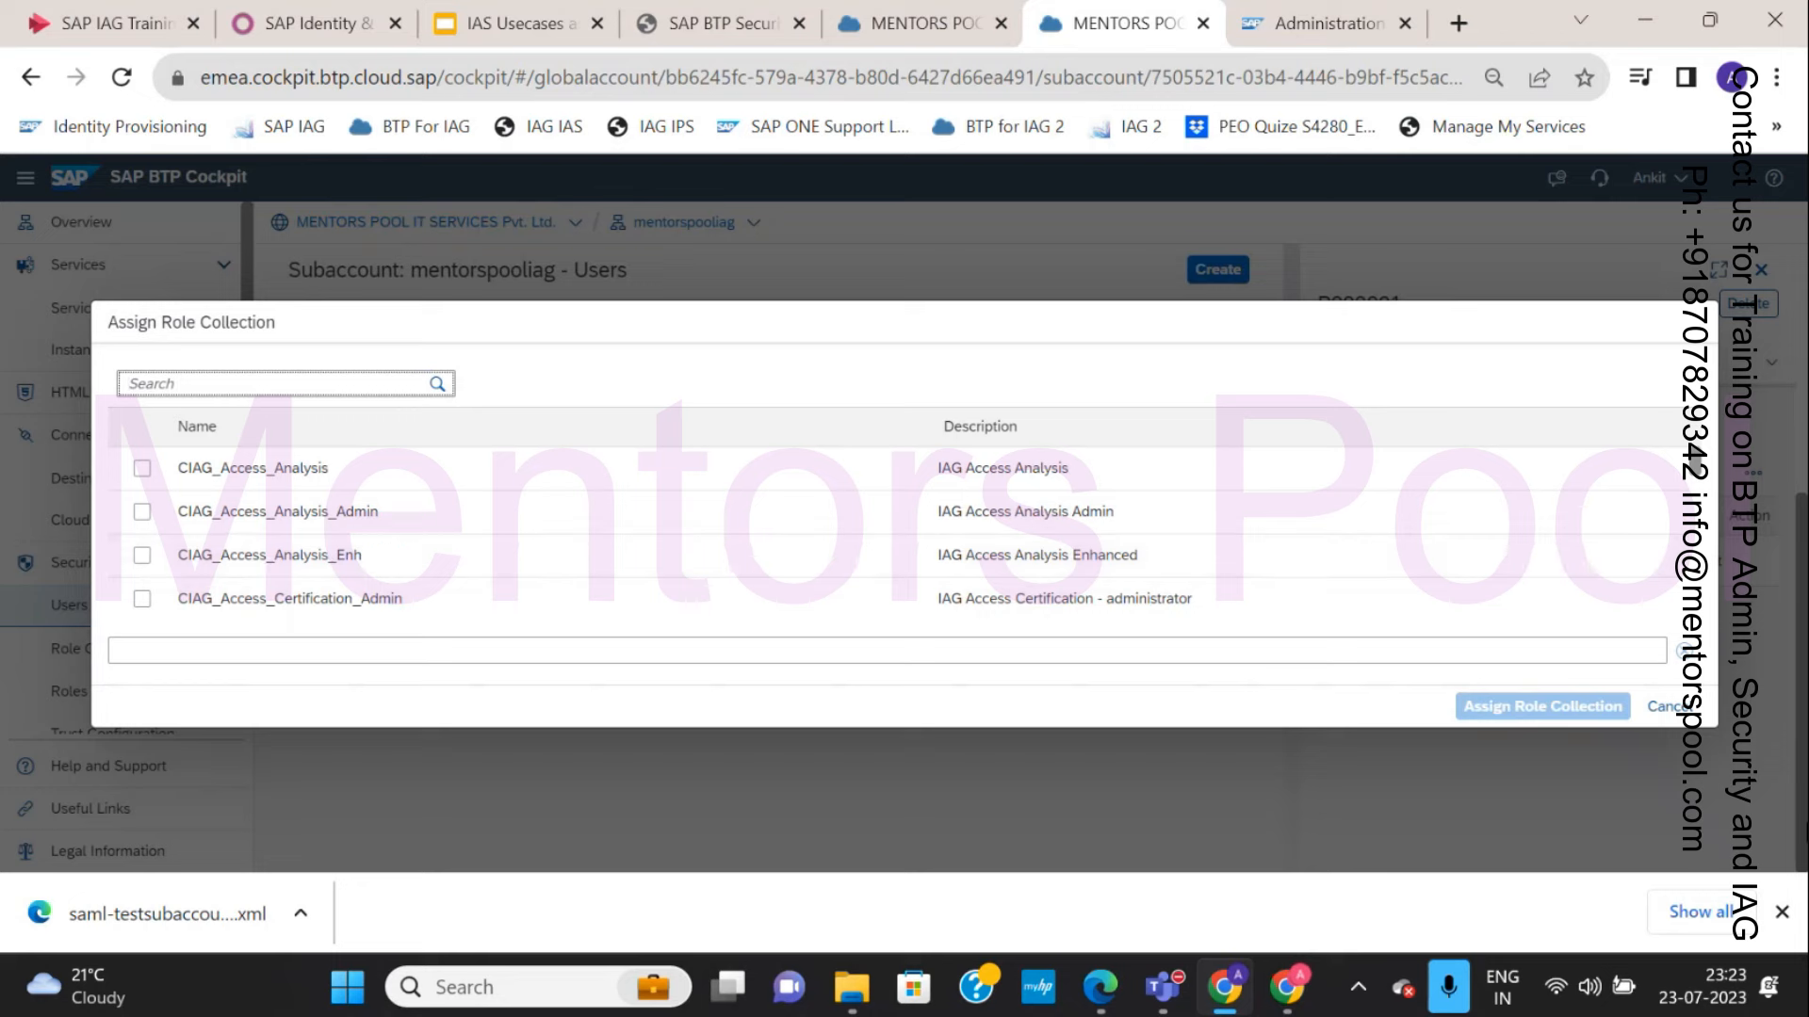
click(1666, 707)
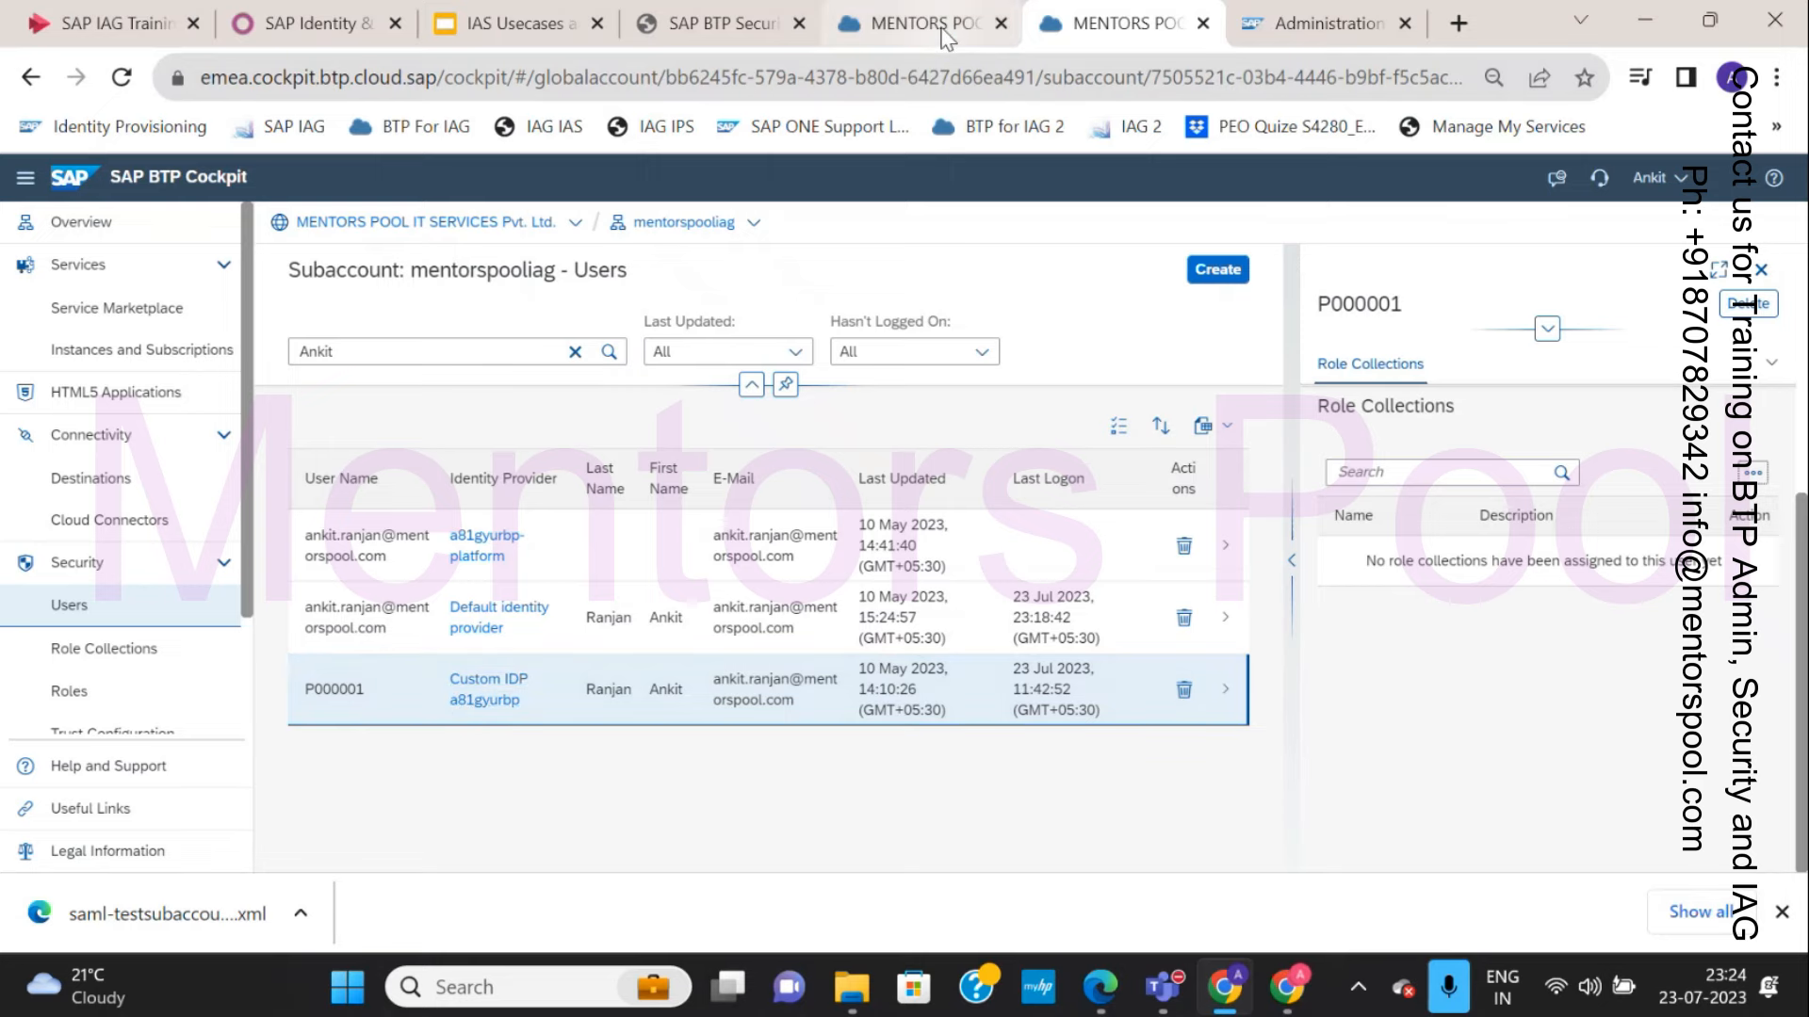
Review the SAML assertion attributes in Cloud Identity Services, consult the Integrate IAS with BTP Sub-Account slide, and return to the application settings.
click(1275, 23)
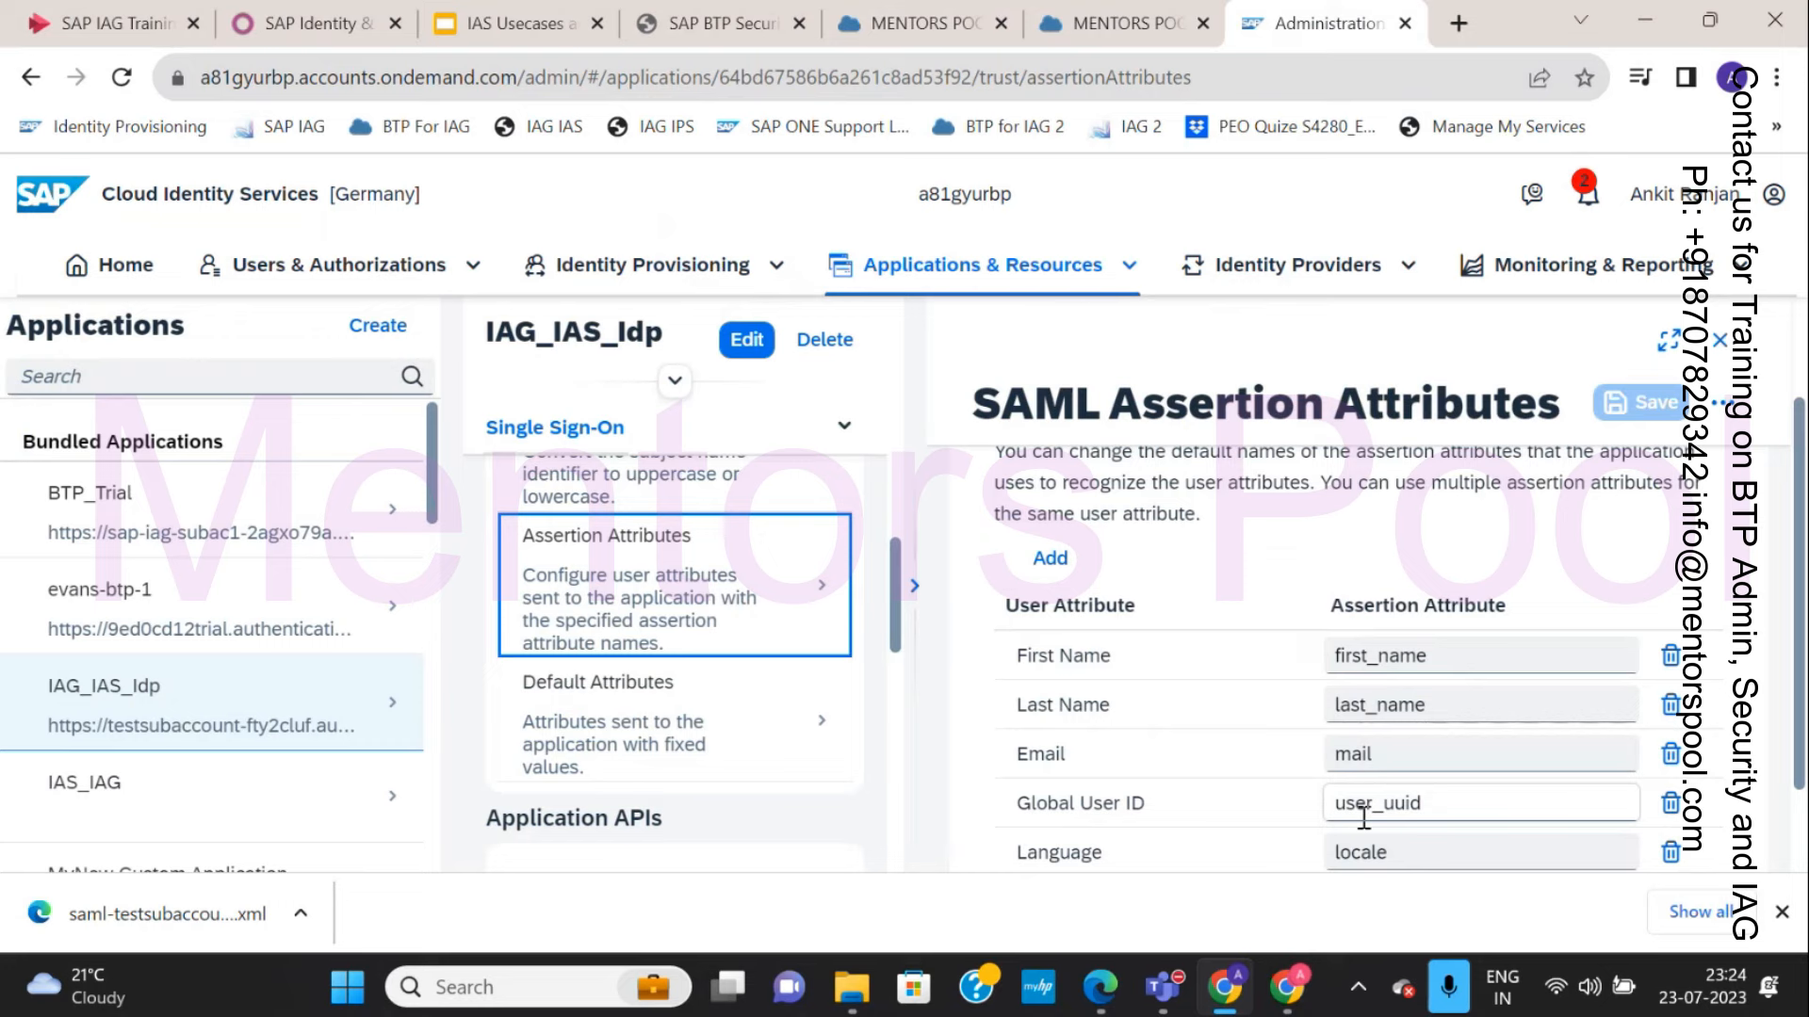
scroll(1234, 787, down, 2)
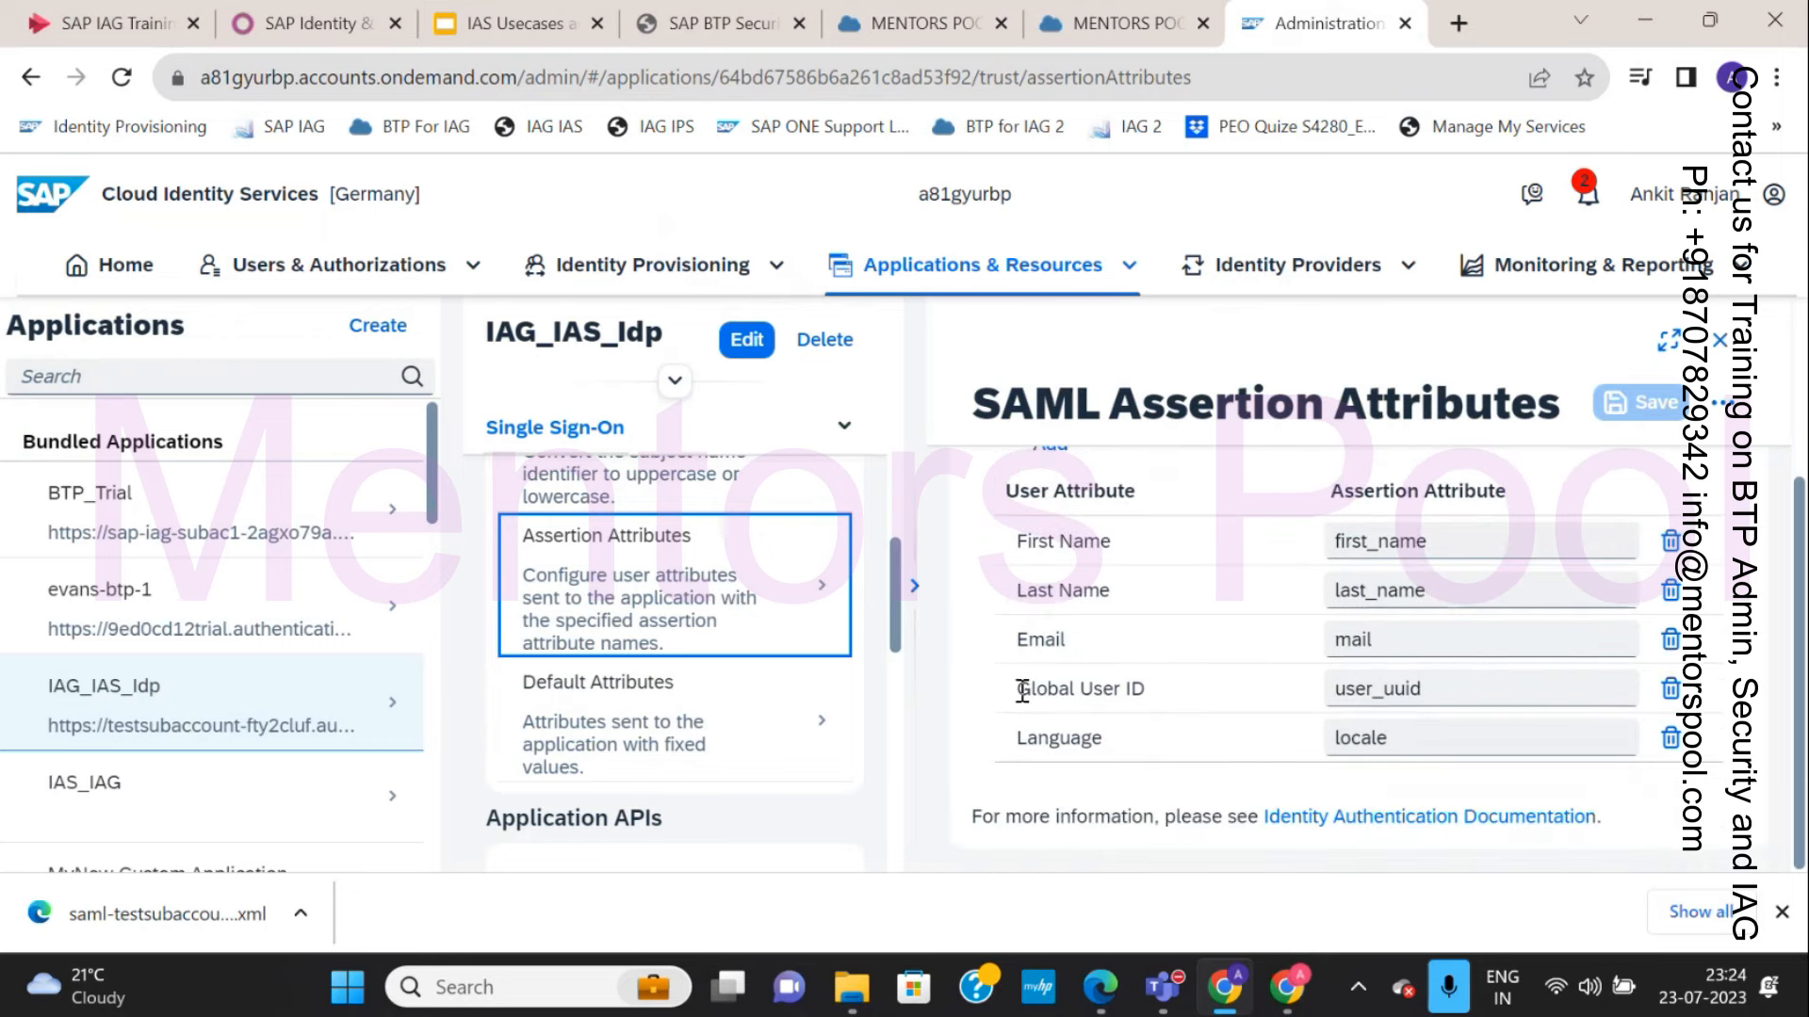
click(1624, 403)
click(514, 22)
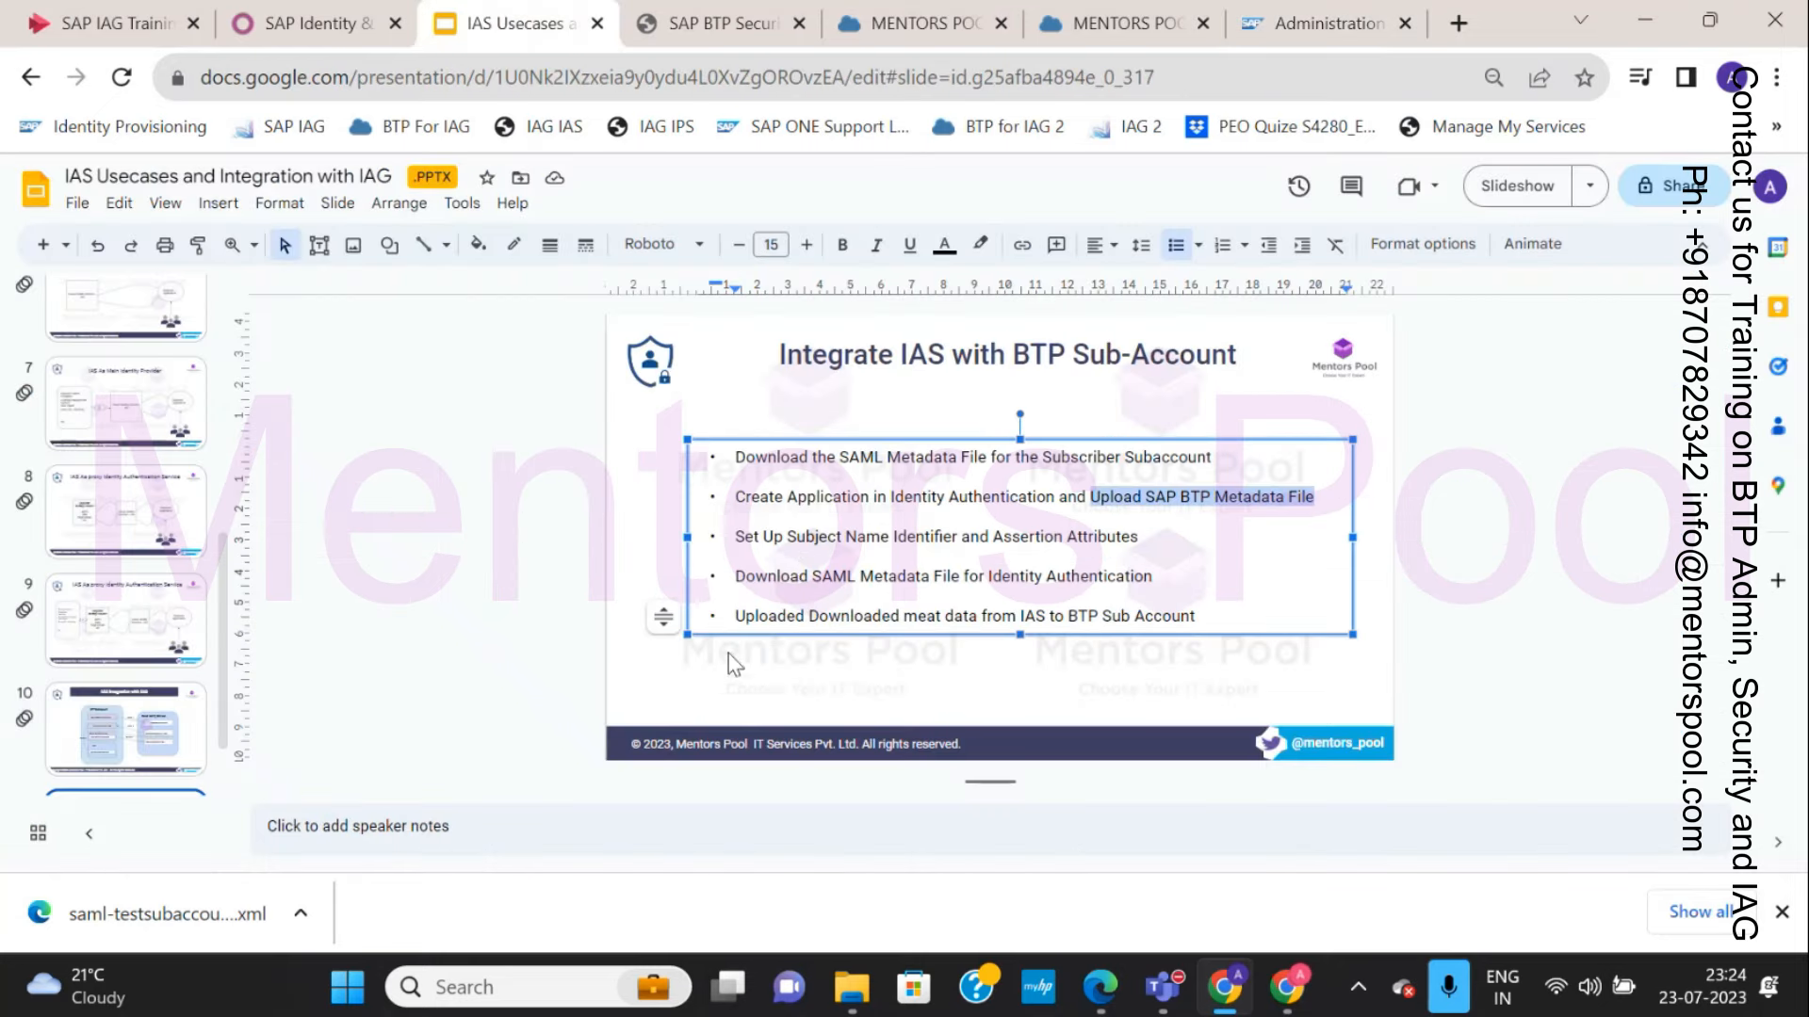
click(1267, 25)
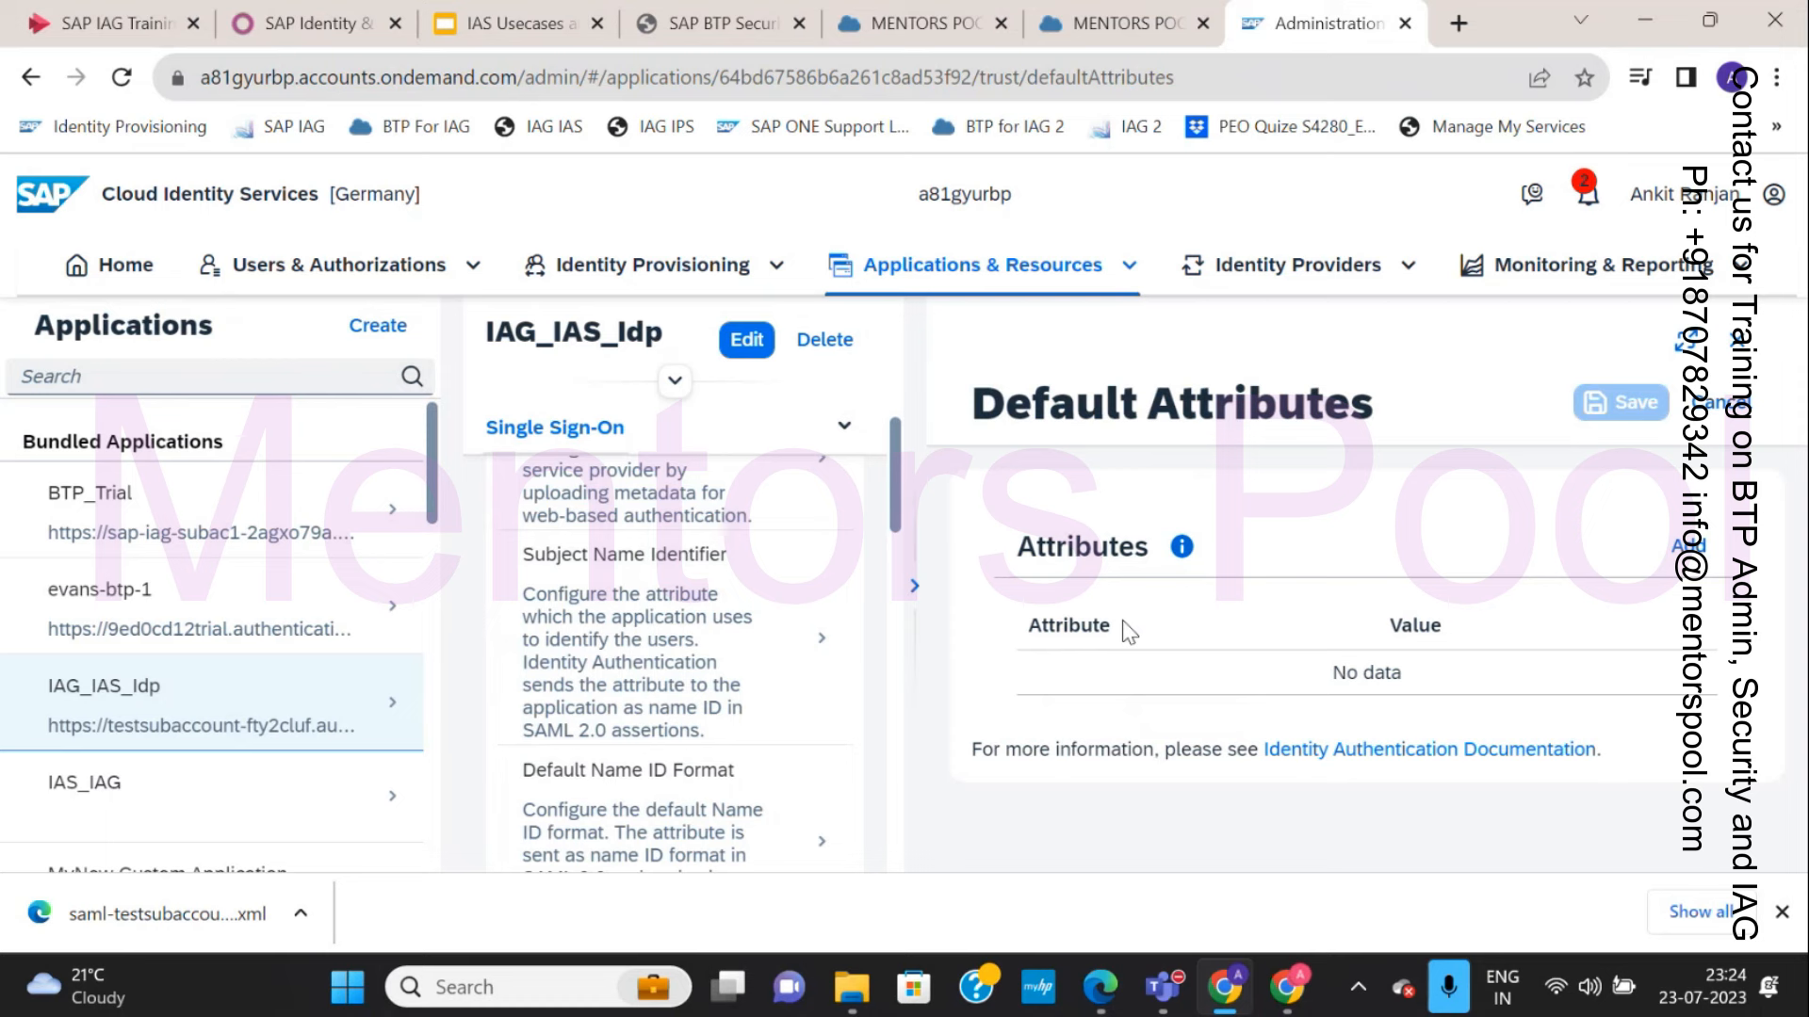
Open the SAML 2.0 Configuration in the tenant settings of Cloud Identity Services.
click(1128, 271)
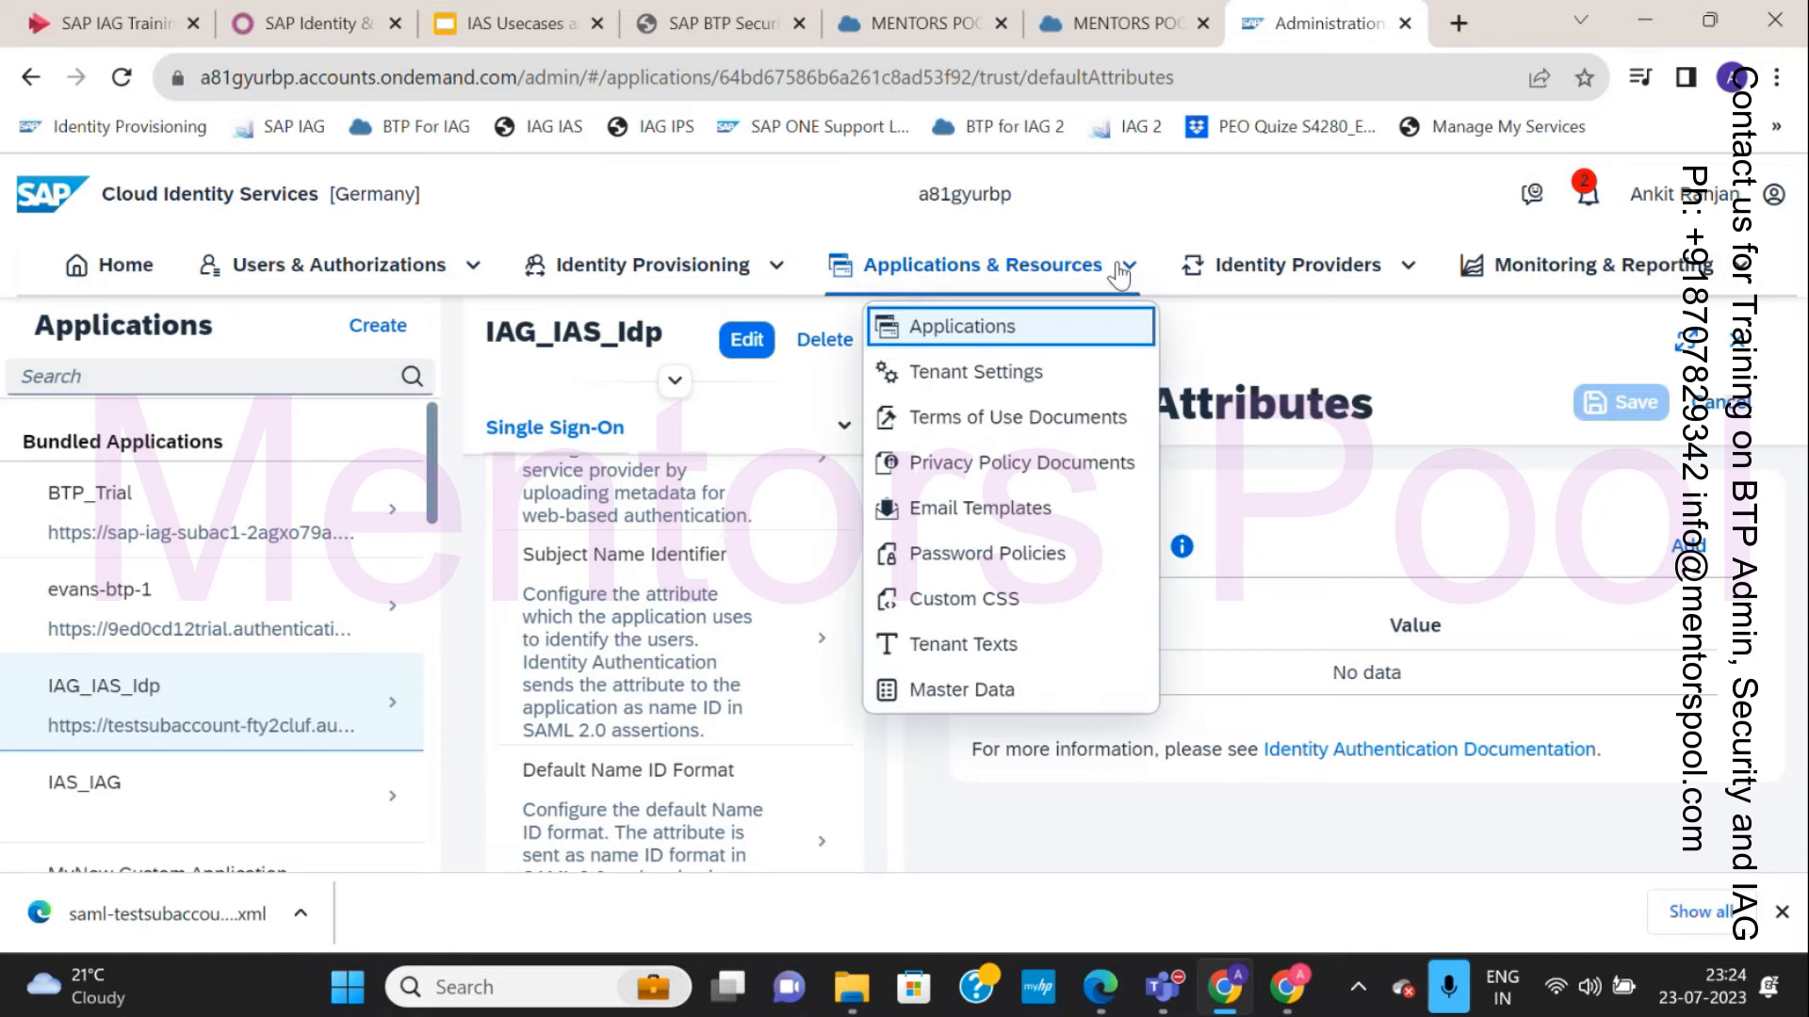
click(1005, 388)
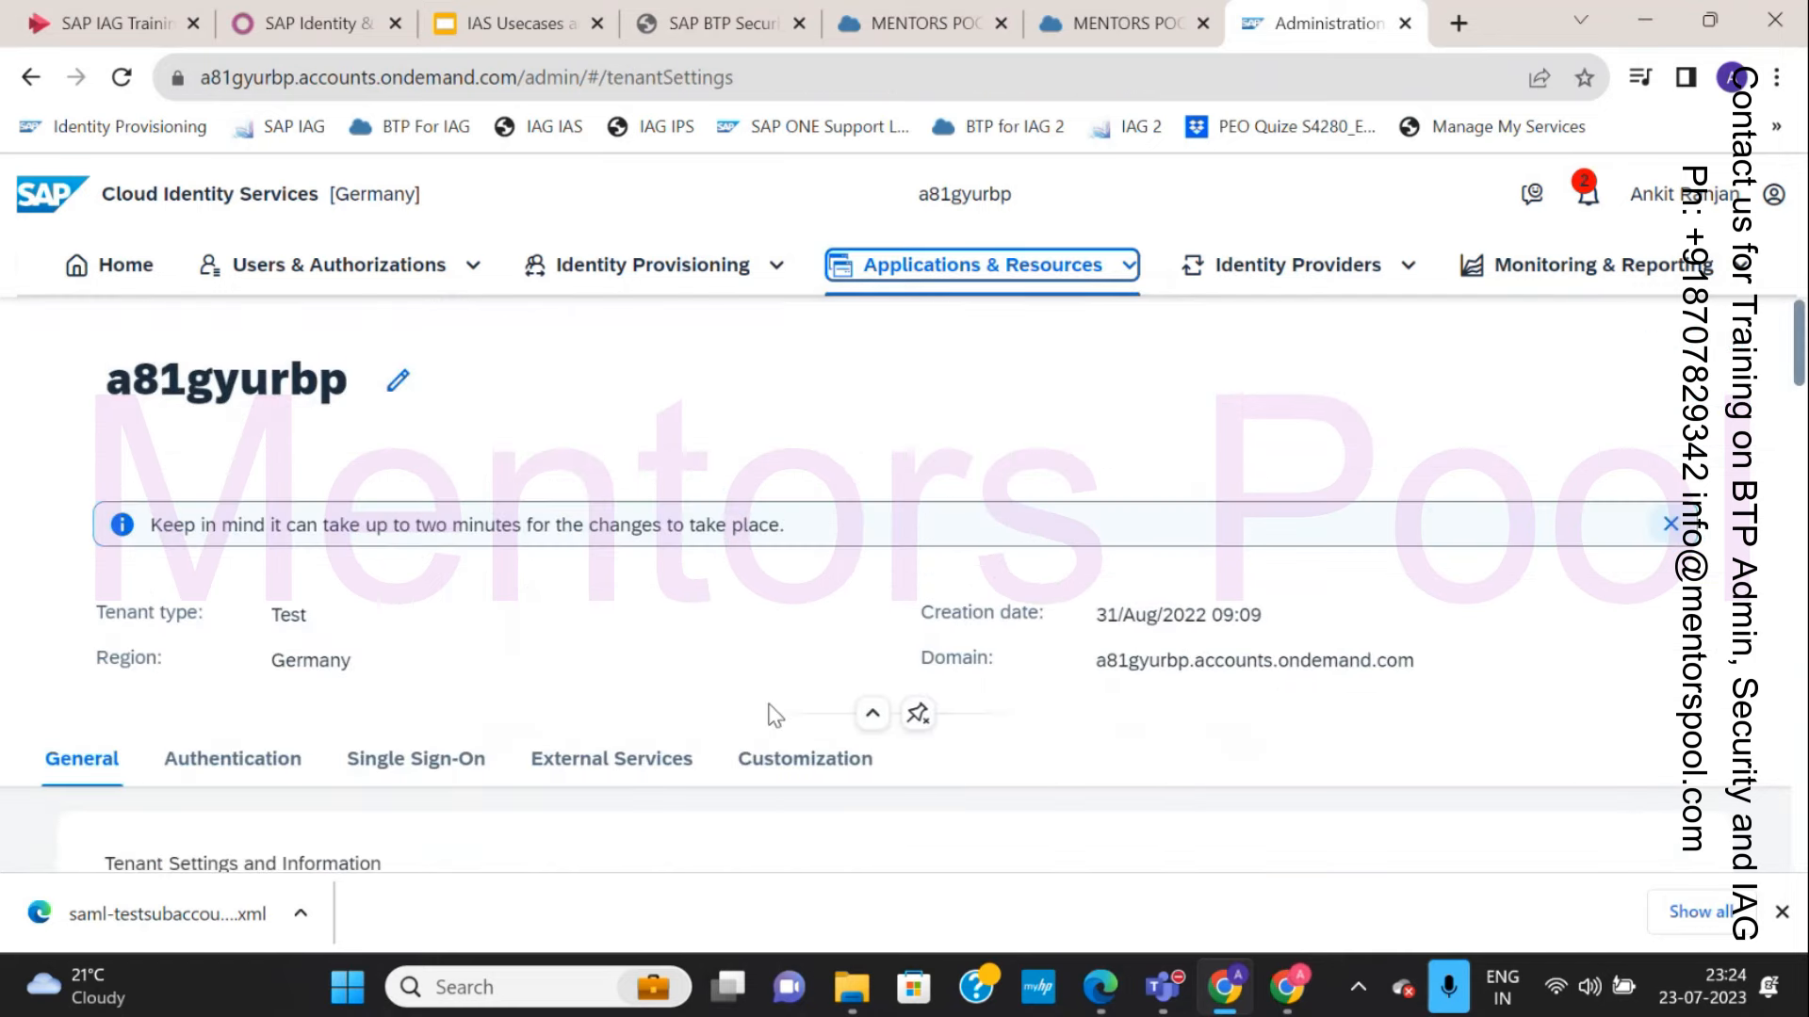
scroll(771, 716, down, 5)
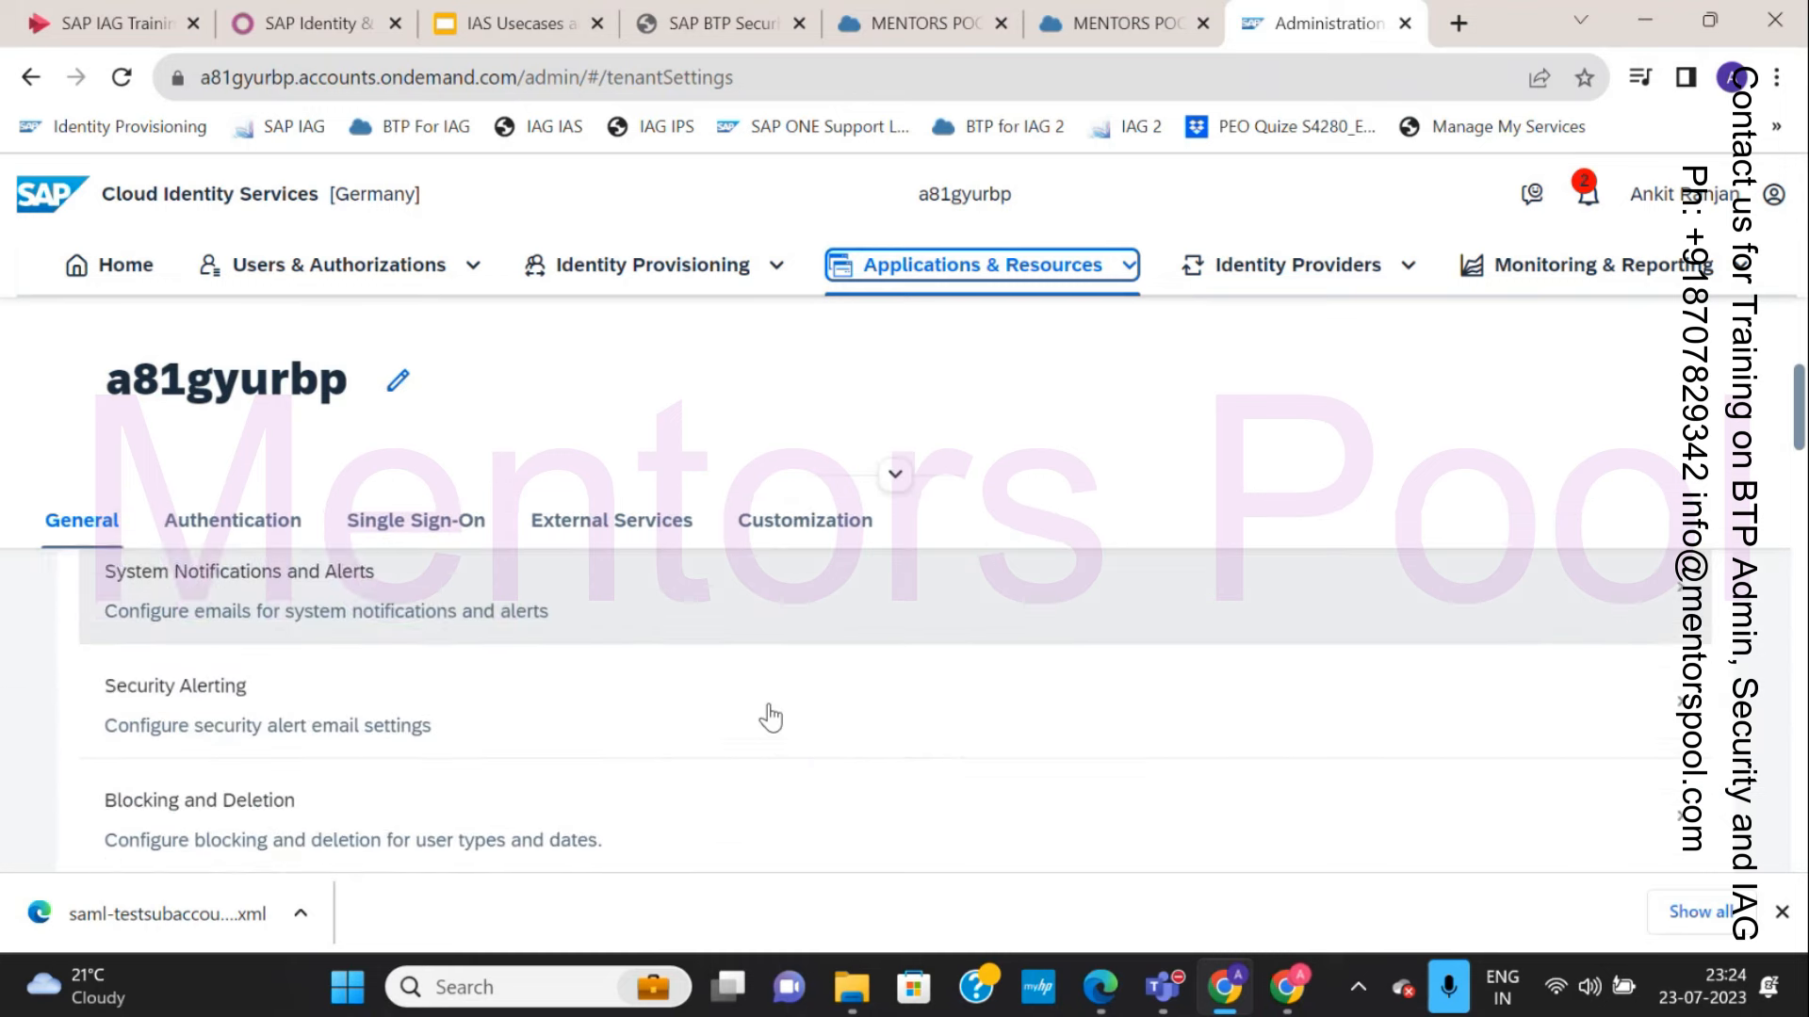
scroll(771, 717, down, 6)
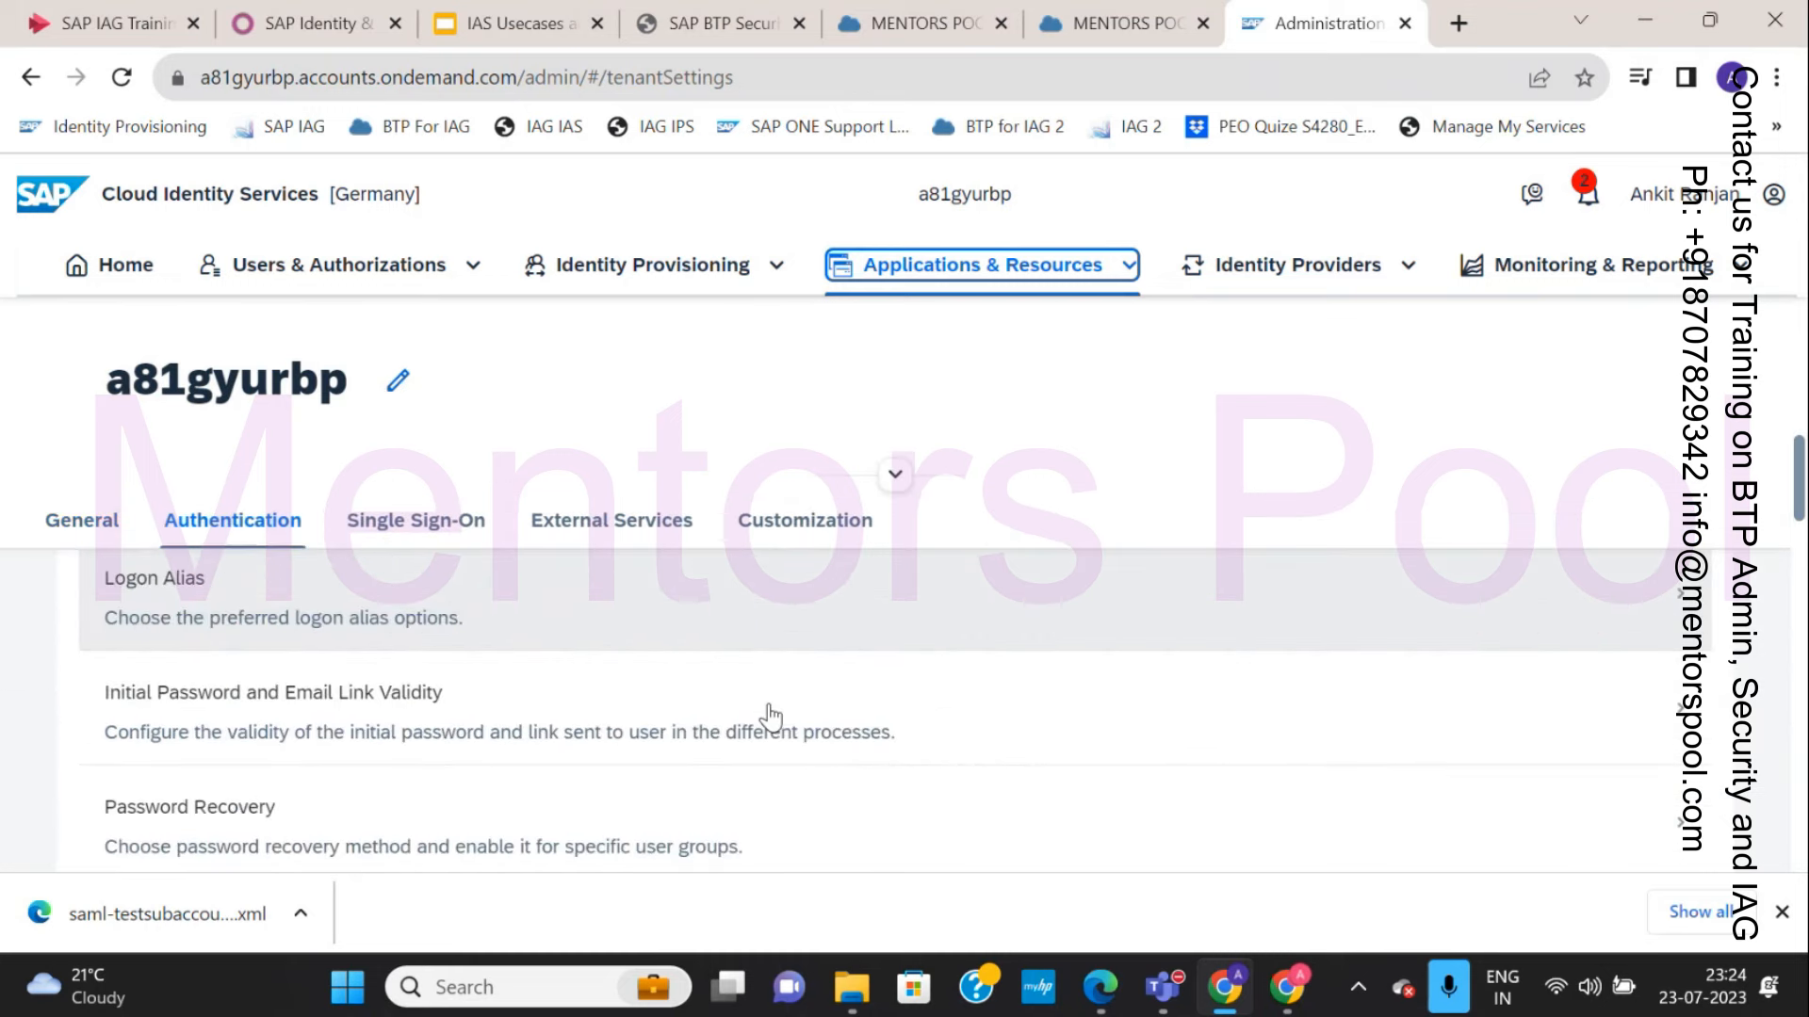
scroll(771, 718, down, 6)
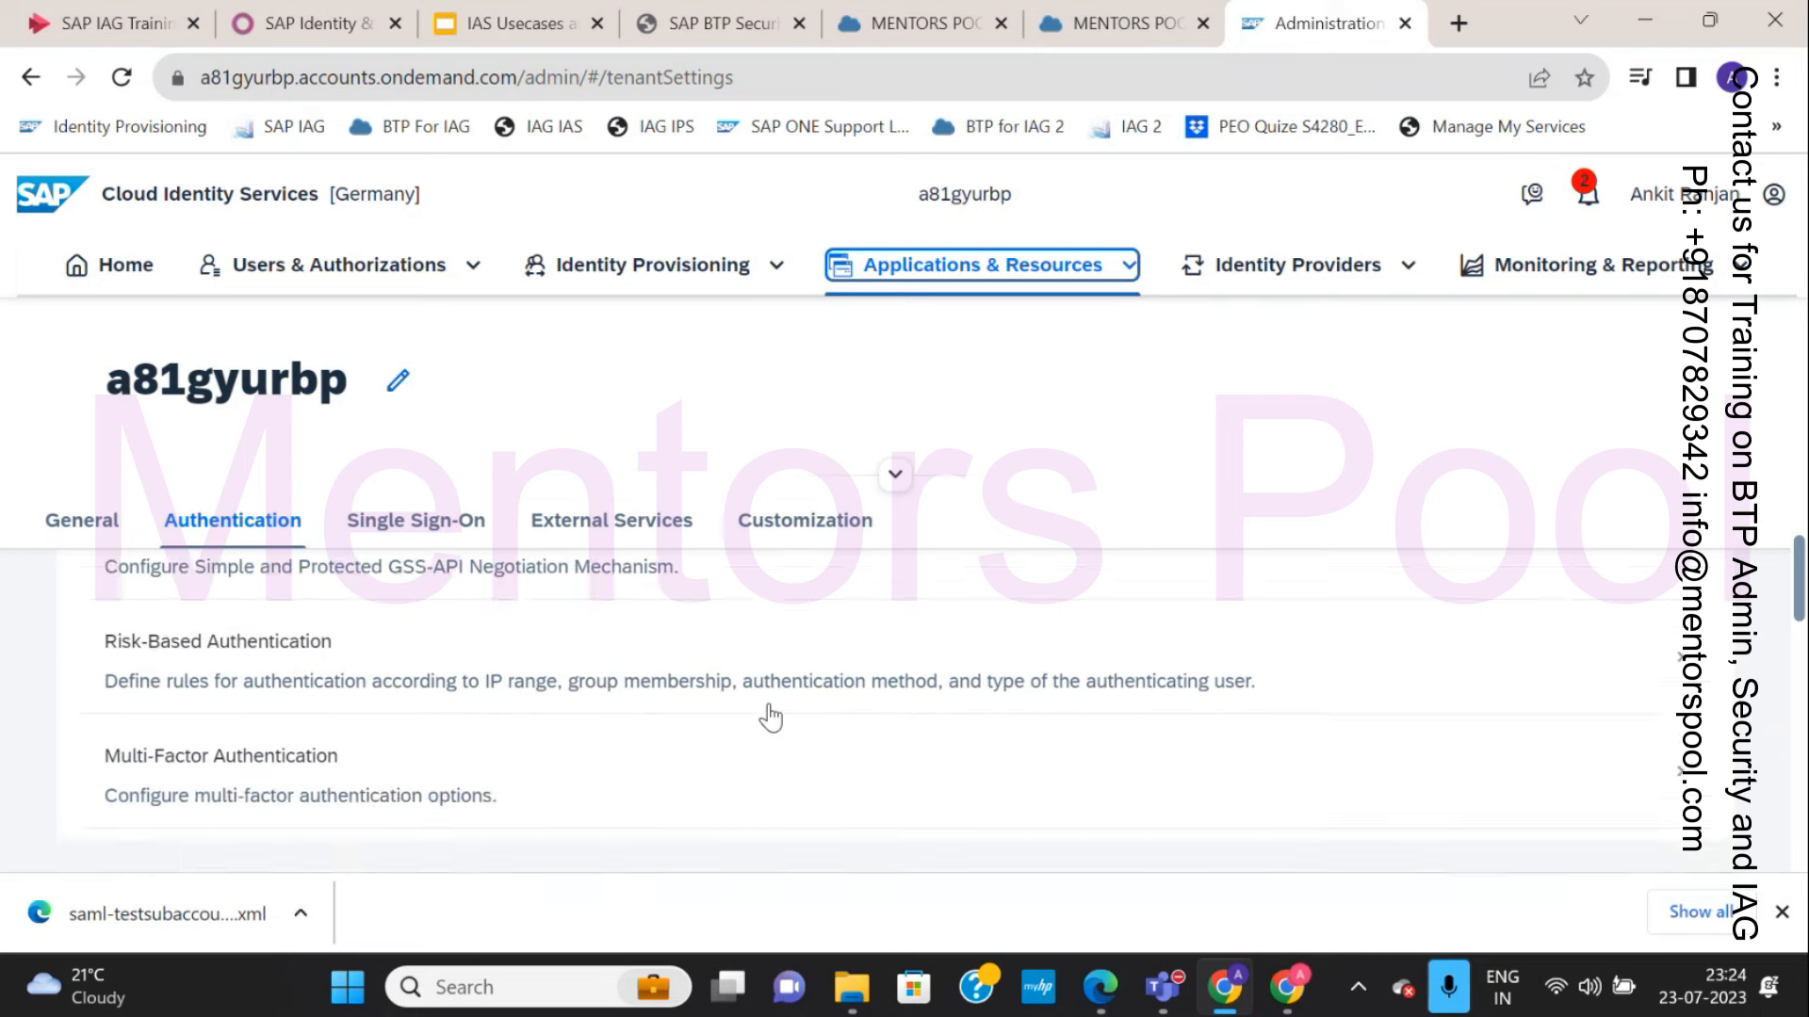
click(420, 638)
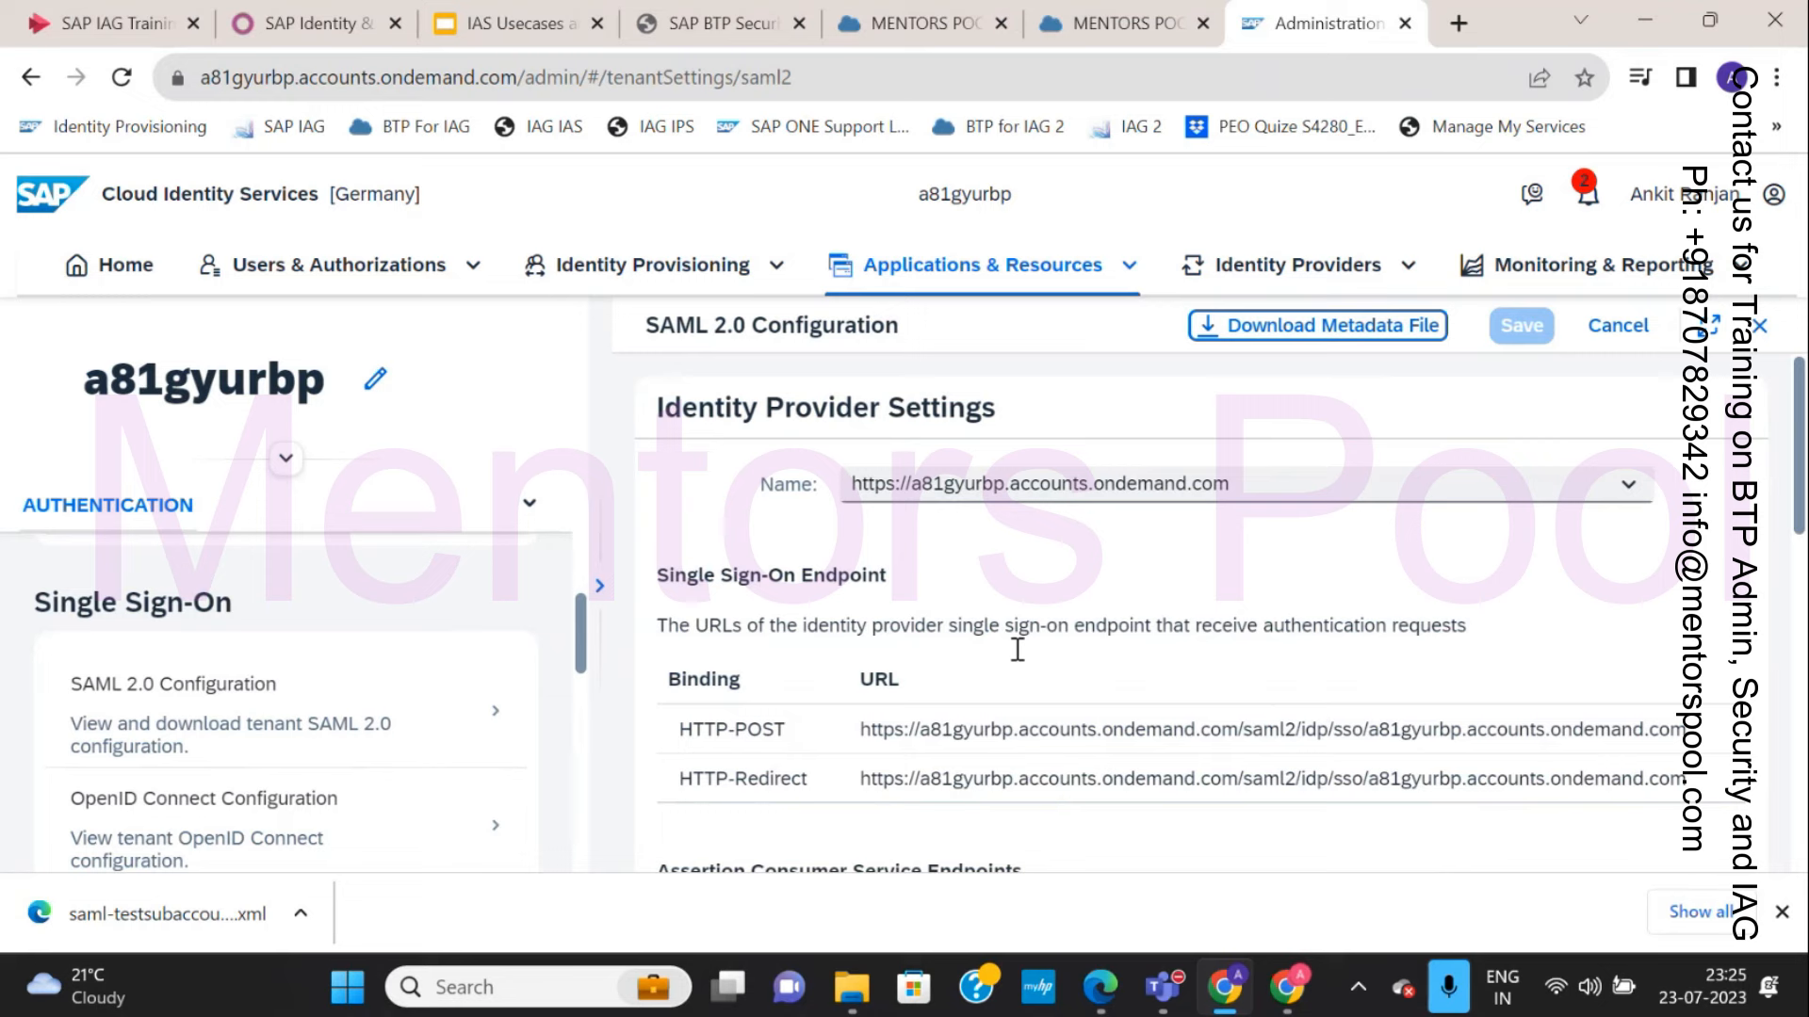
Review the tenant's identity provider endpoints and signing certificates, and download its SAML metadata file.
scroll(1262, 577, down, 10)
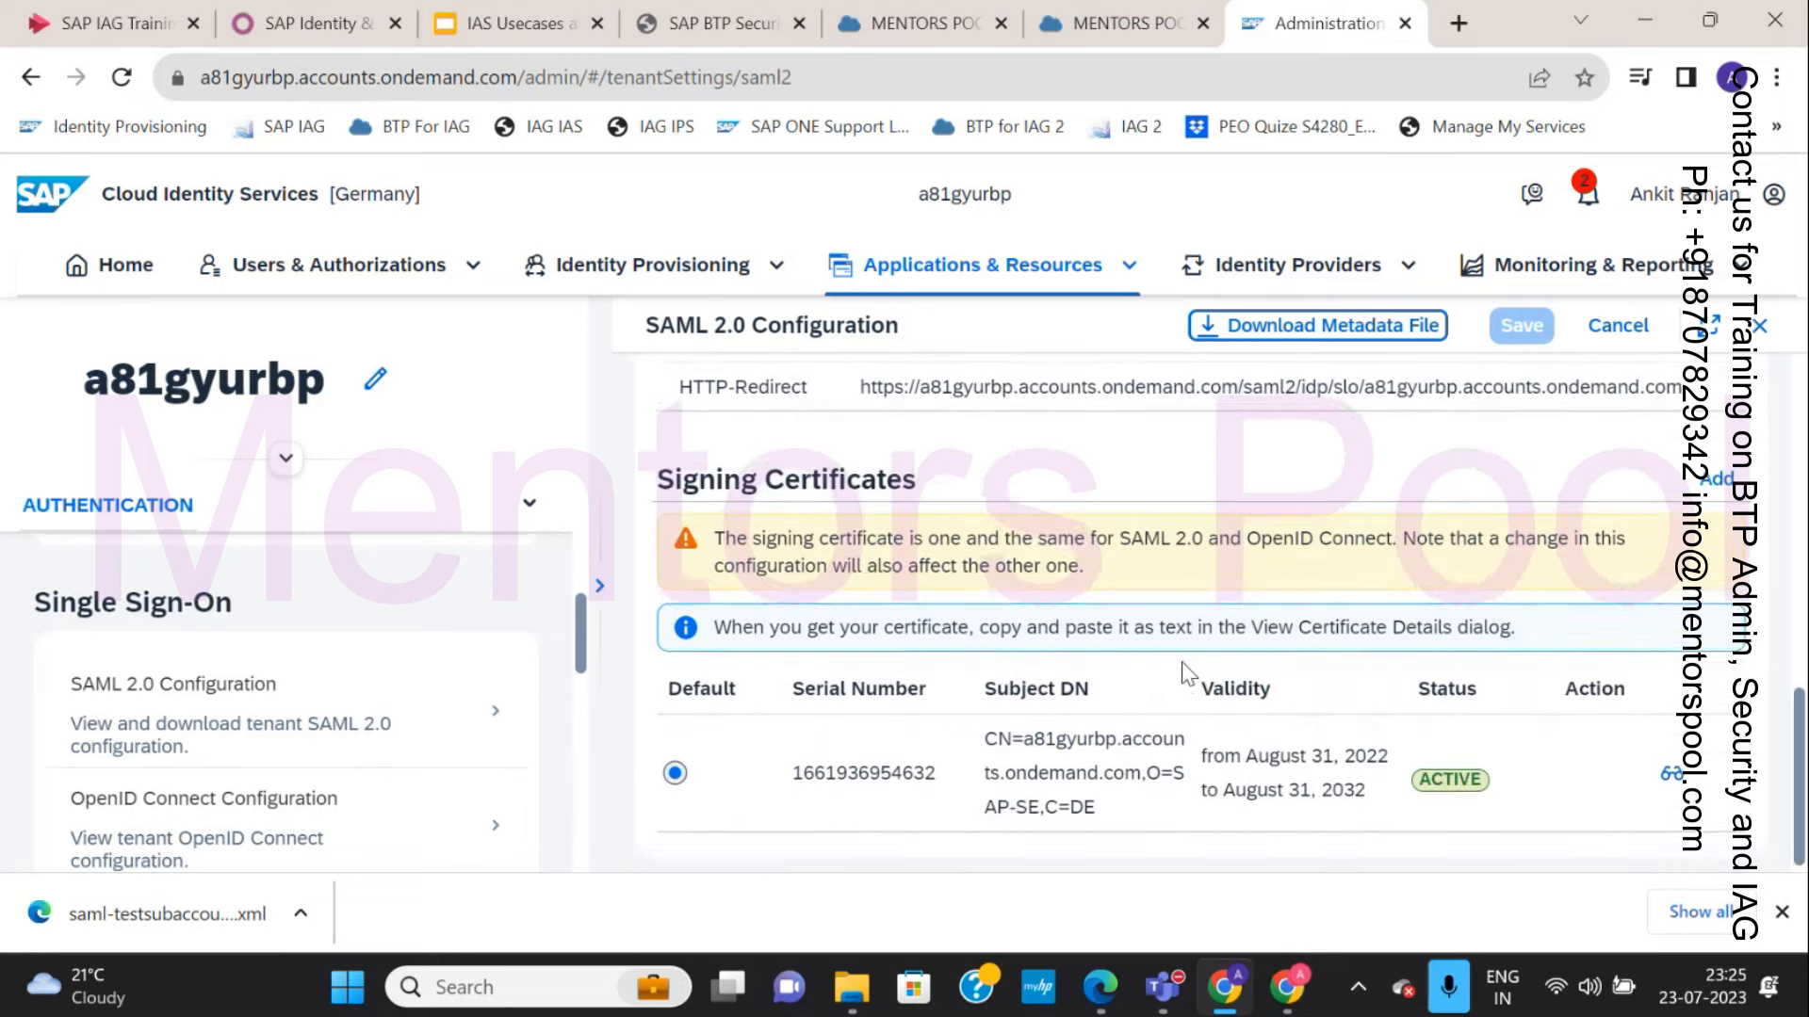
scroll(1189, 659, up, 8)
click(1272, 341)
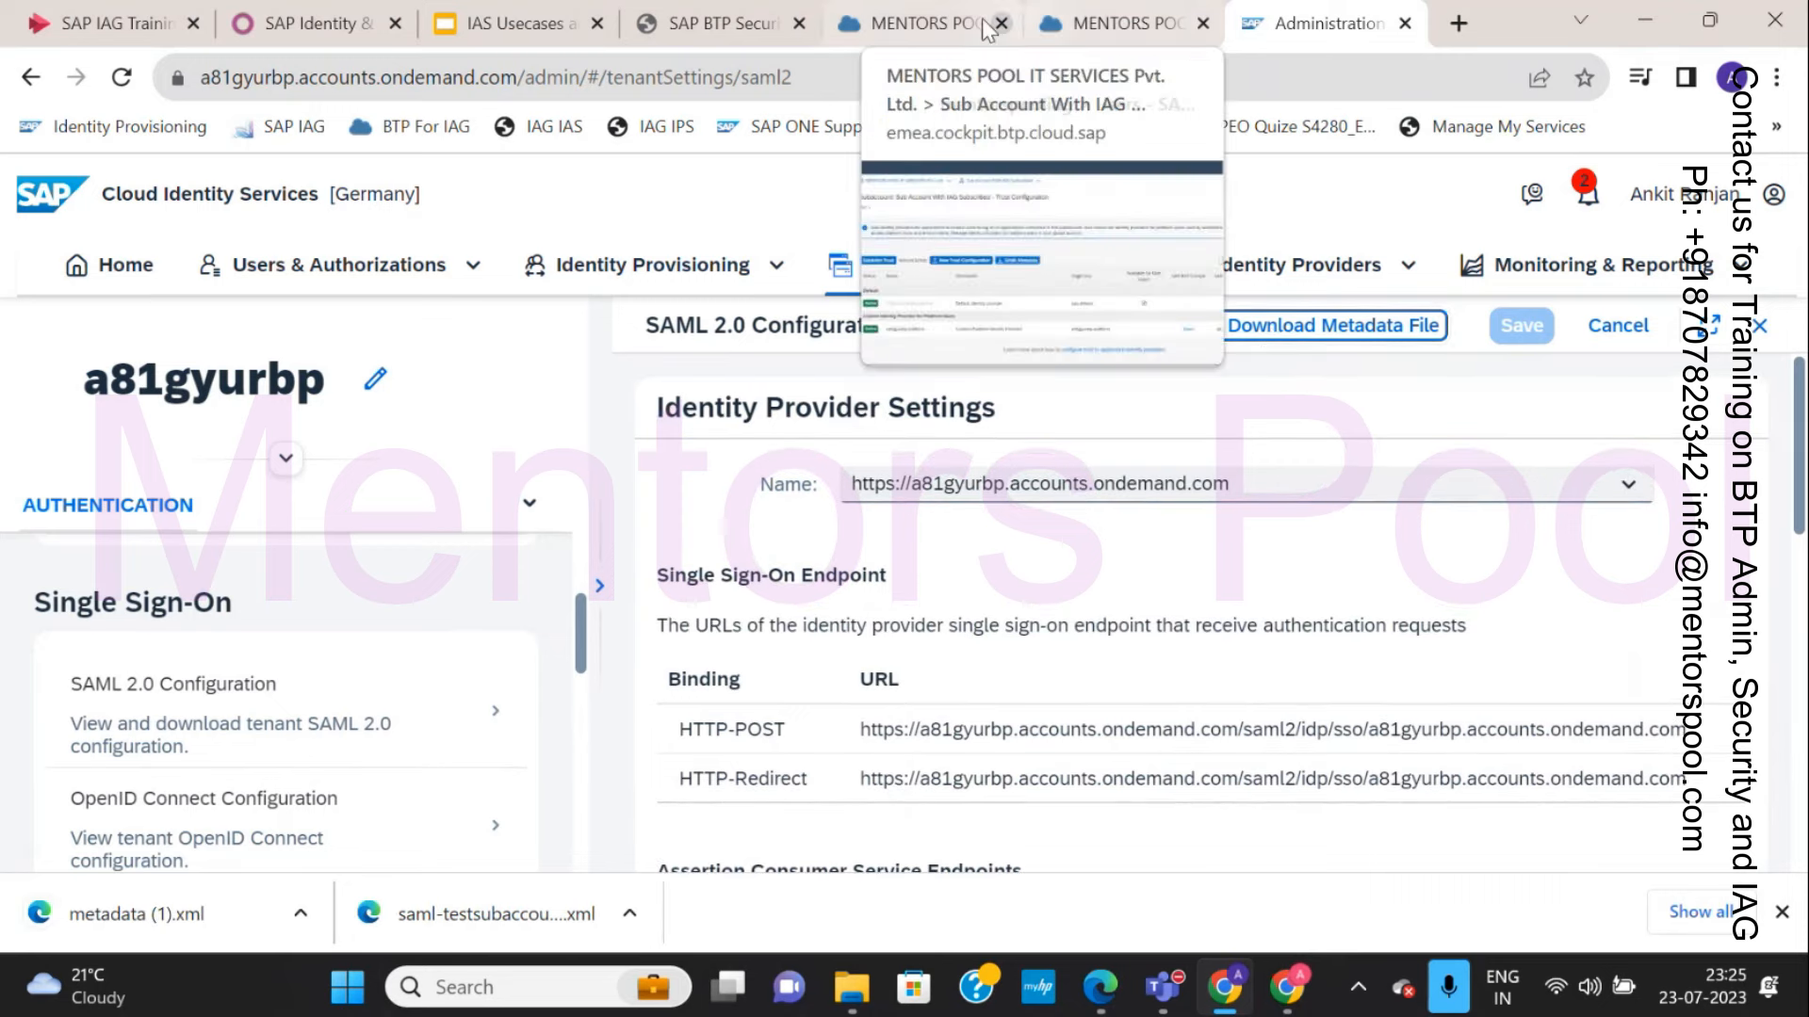
Start a new trust configuration in the Sub Account With IAG Subscribed and upload the metadata (1).xml file.
click(928, 24)
scroll(112, 637, down, 2)
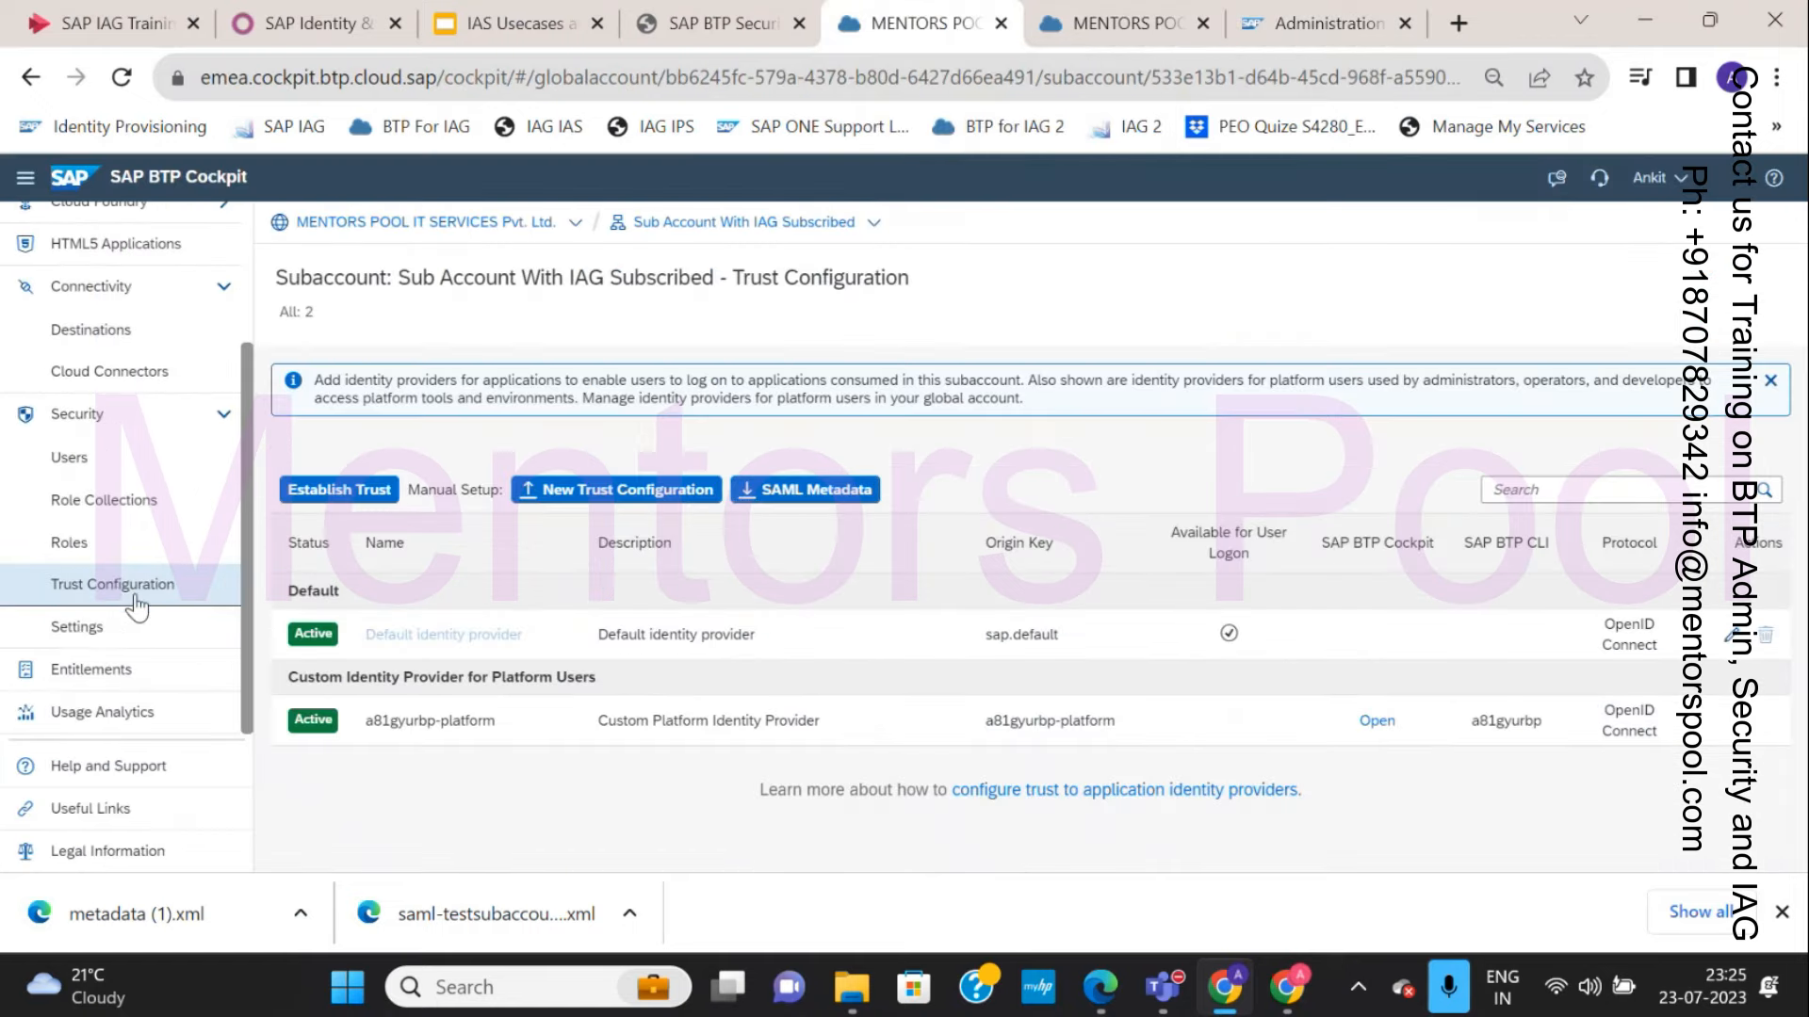
click(638, 495)
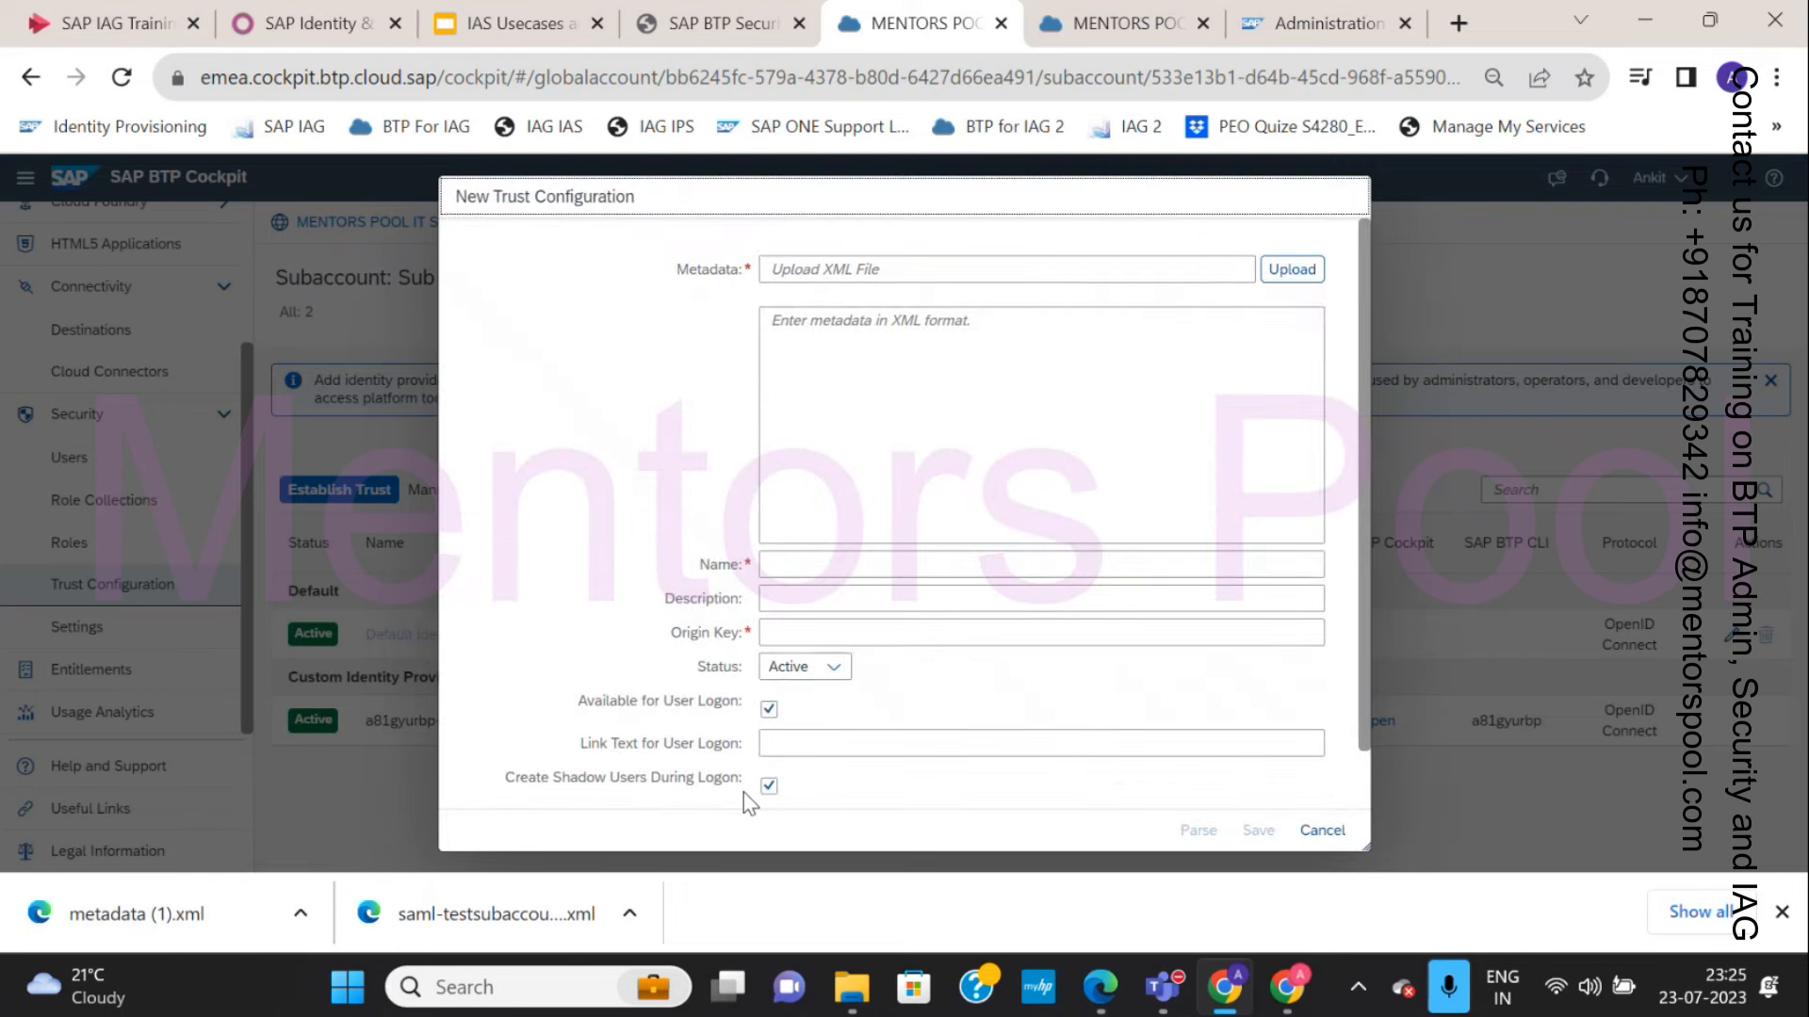
click(1292, 269)
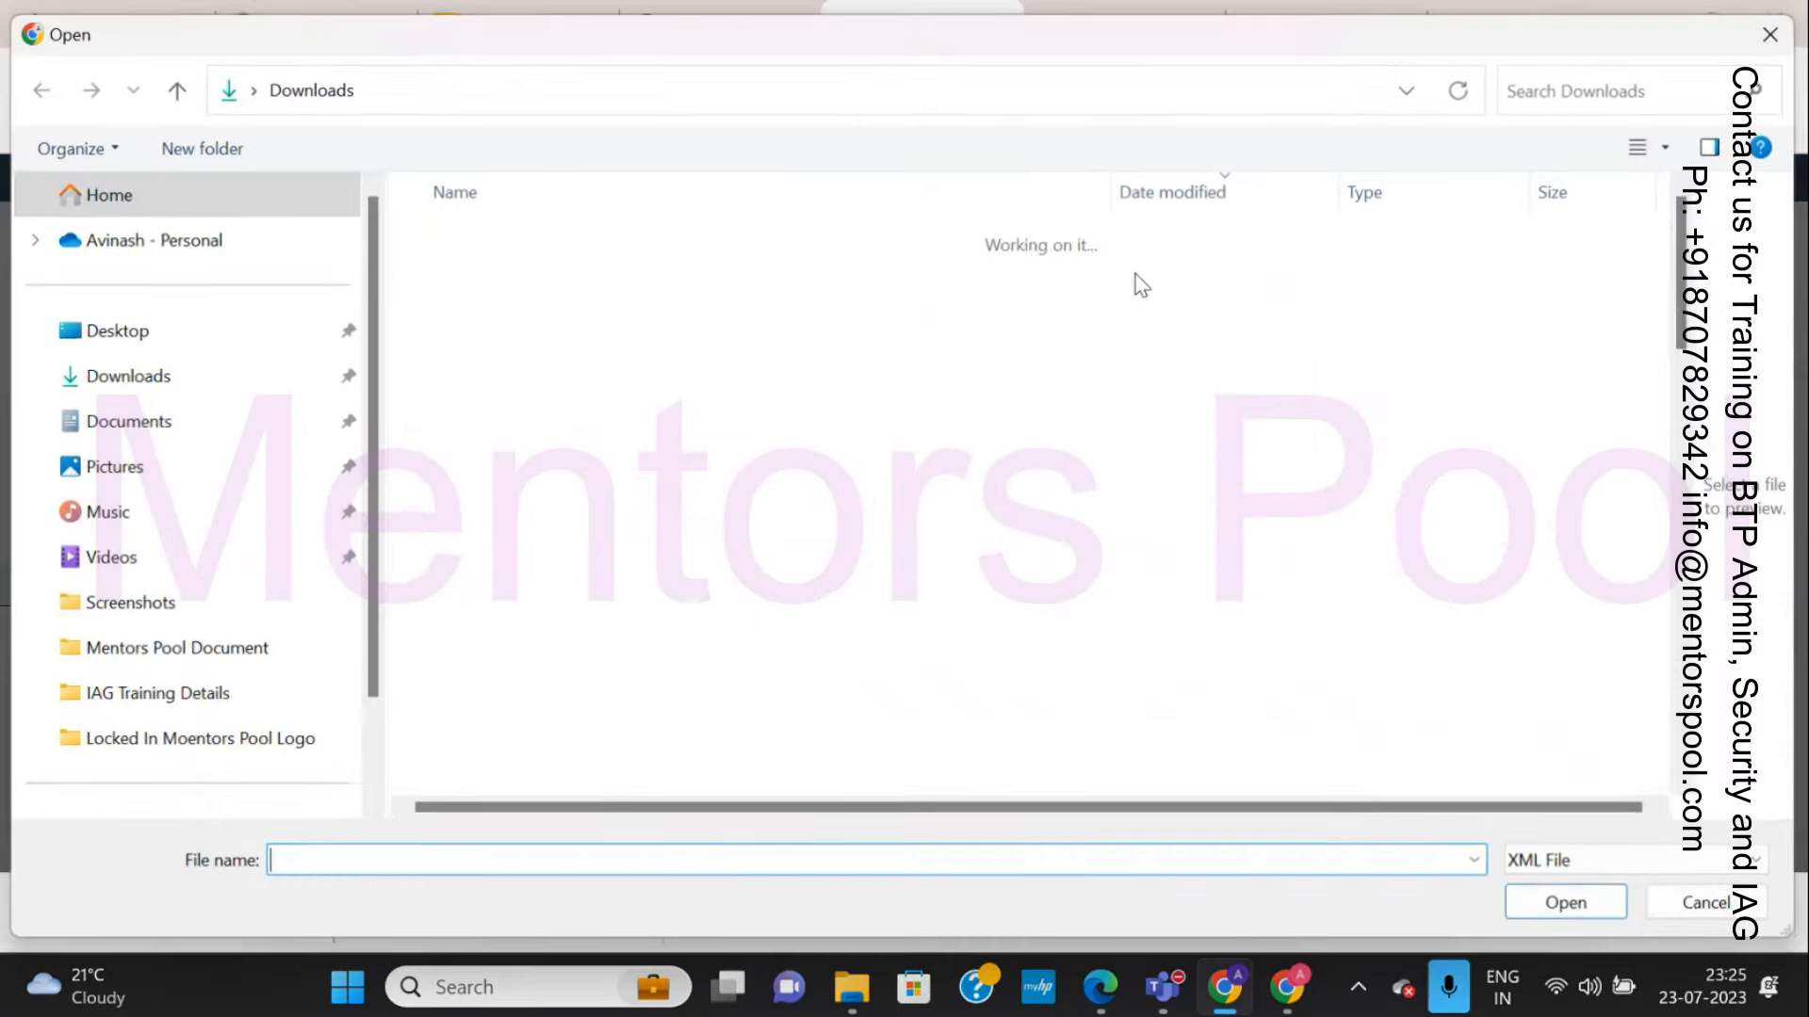
click(516, 275)
click(1568, 903)
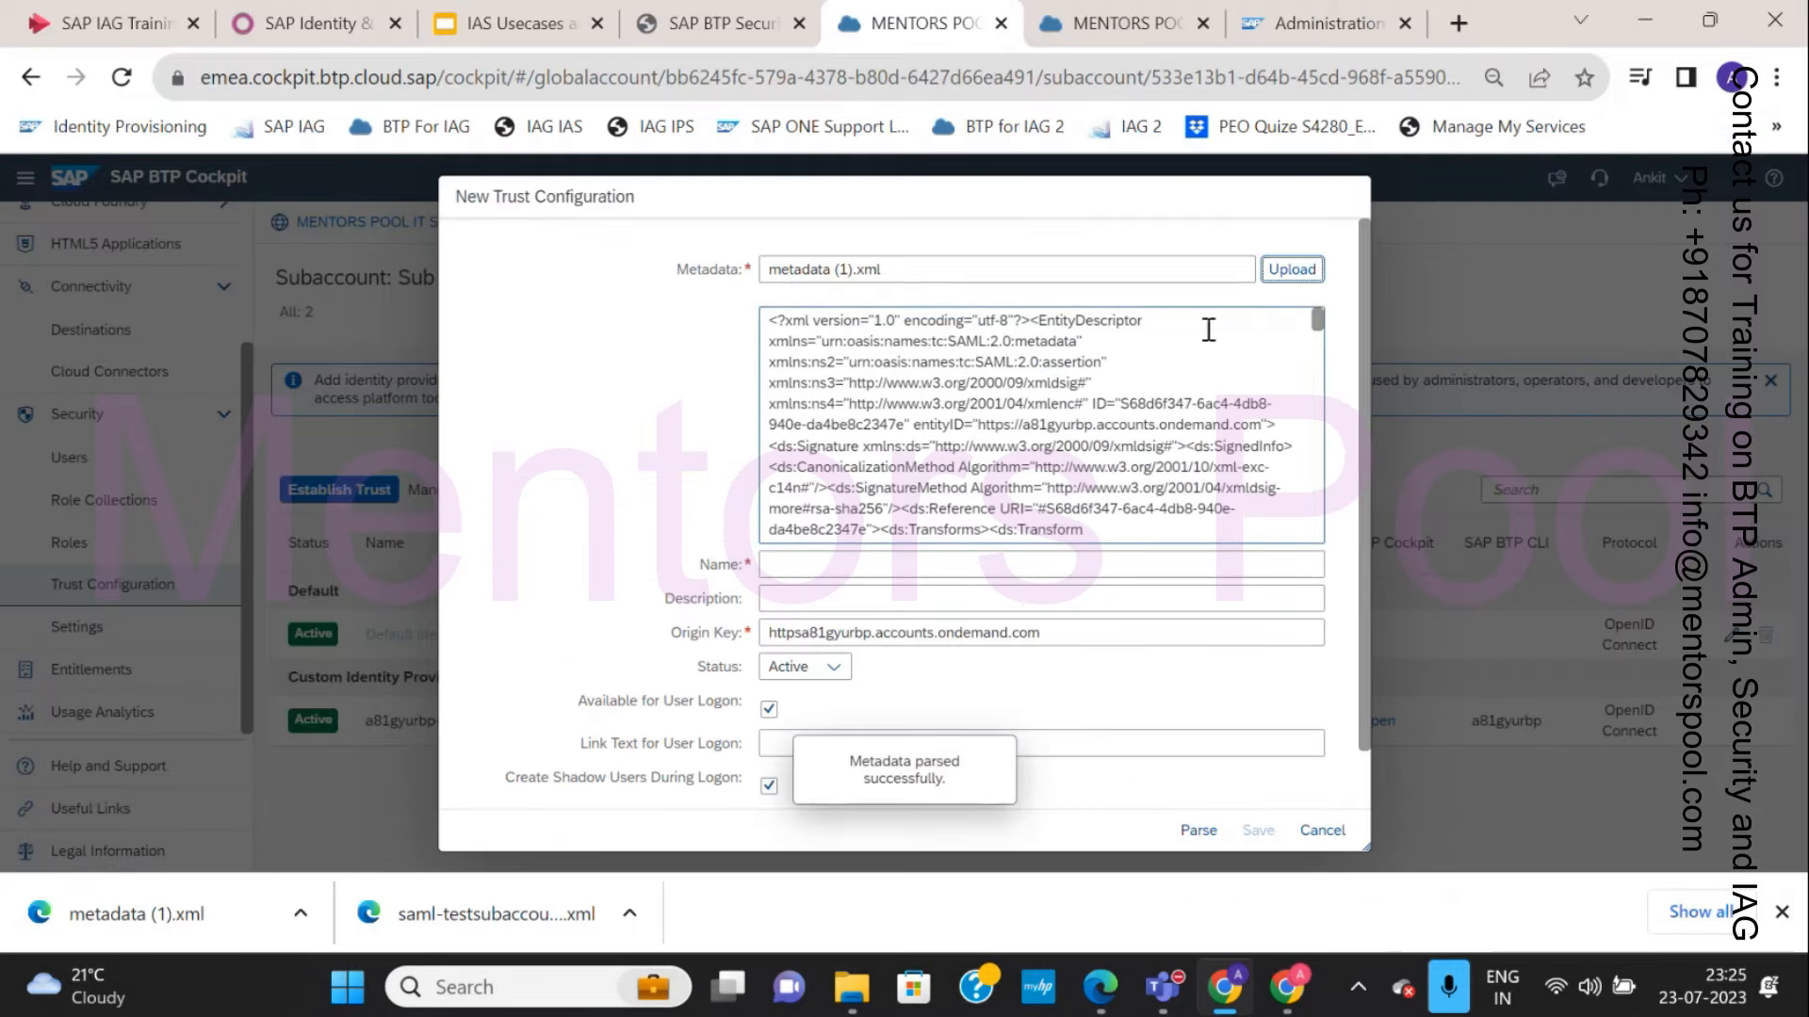
Show the details parsed from the metadata and examine the subject, issuer, entity ID, single sign-on and single logout URLs.
scroll(893, 569, down, 1)
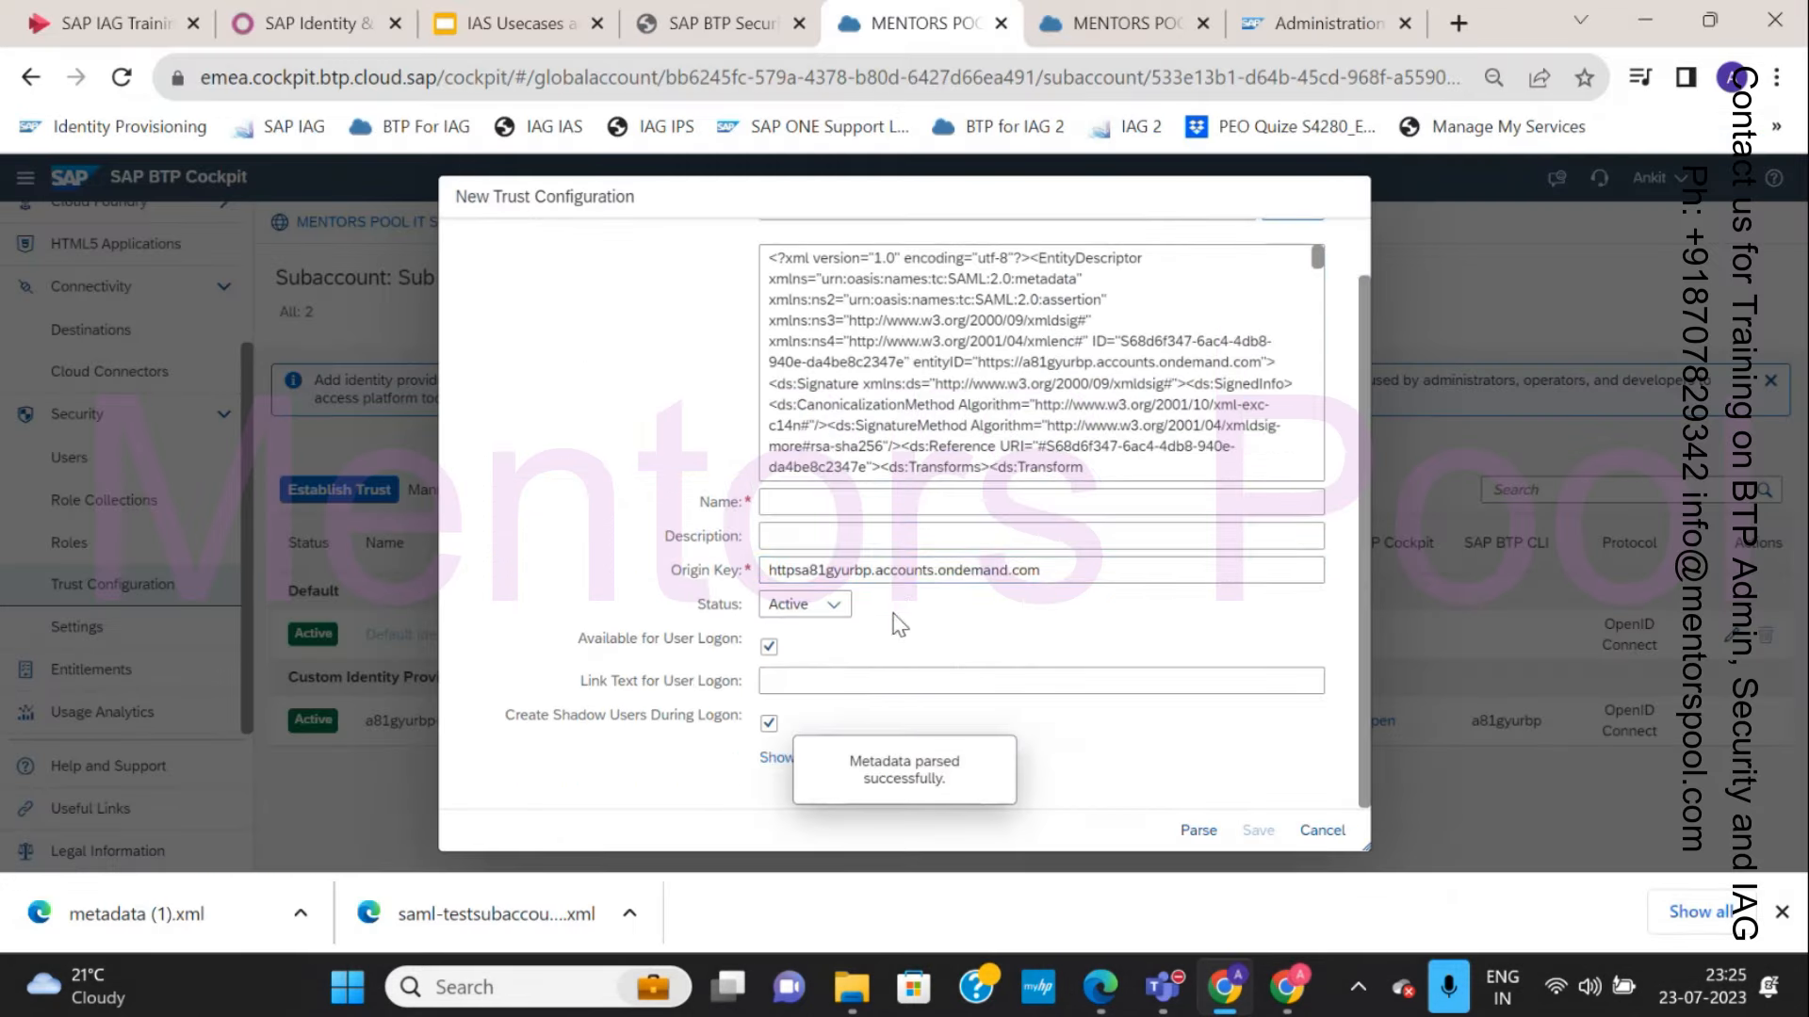
click(778, 753)
scroll(937, 674, down, 3)
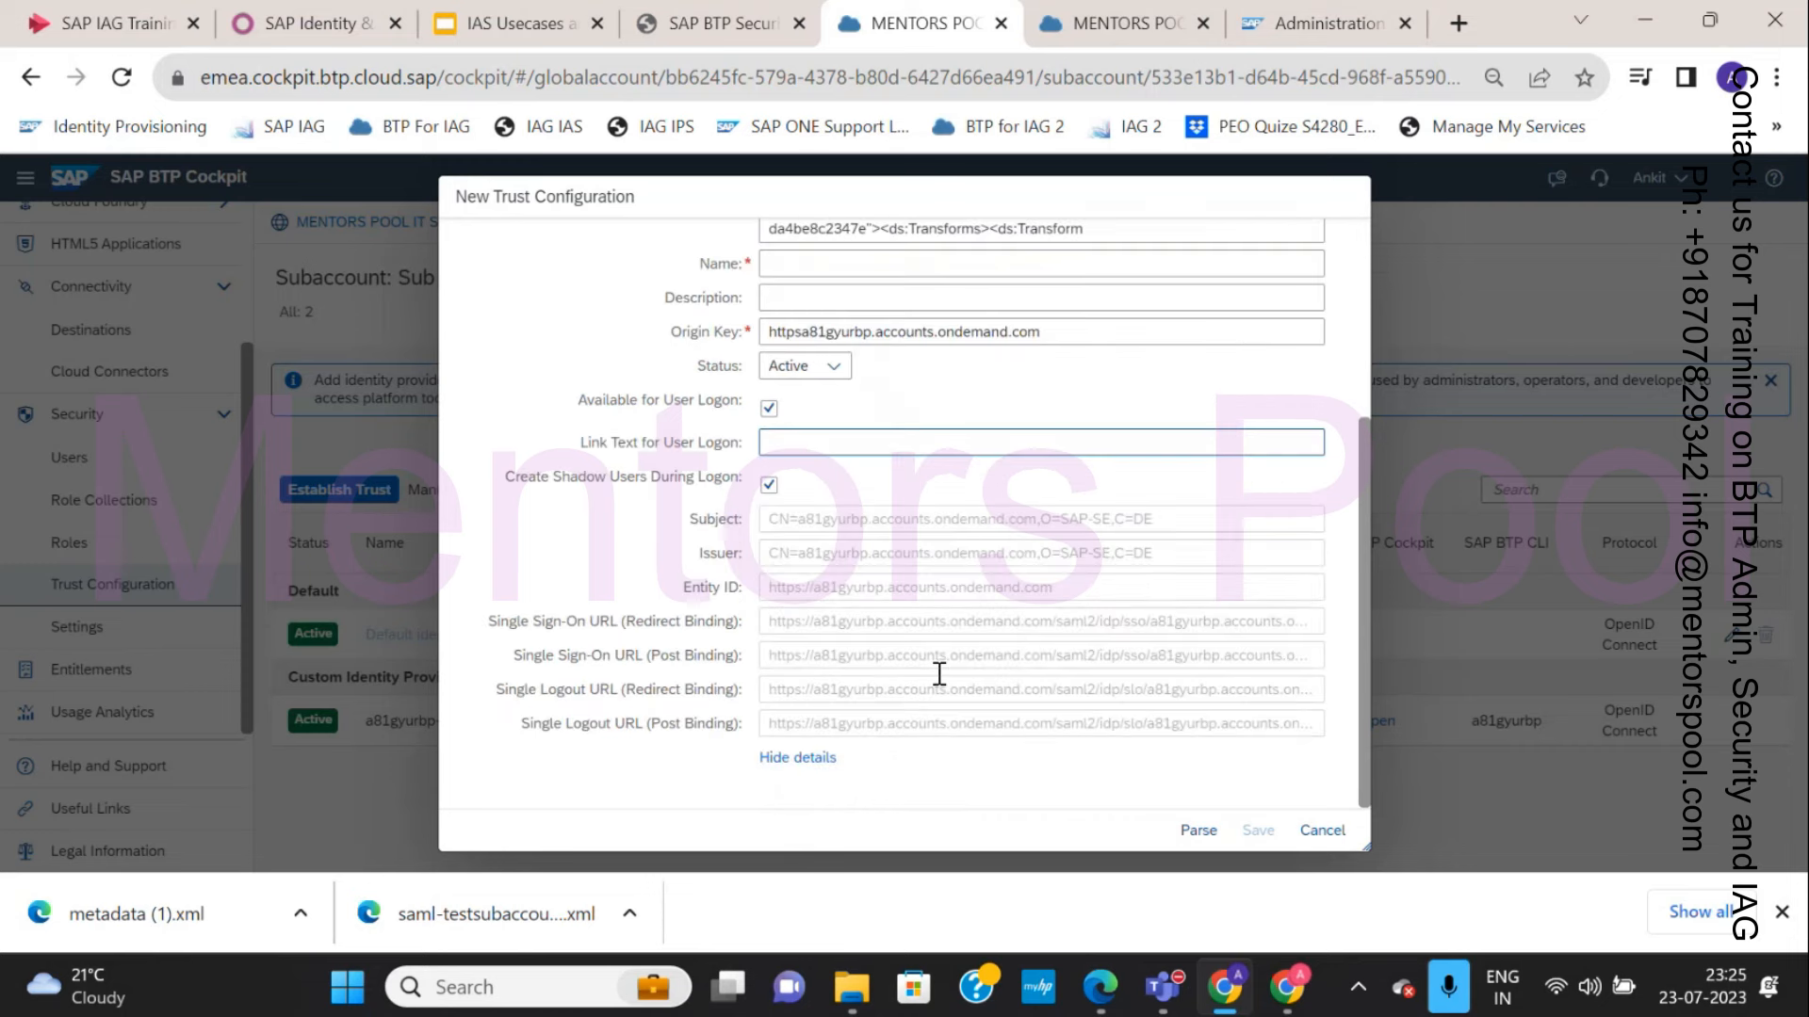
Enter IAS_CUST_IDP as the new trust configuration's name, description and link text for user logon, and save the configuration.
scroll(855, 648, up, 4)
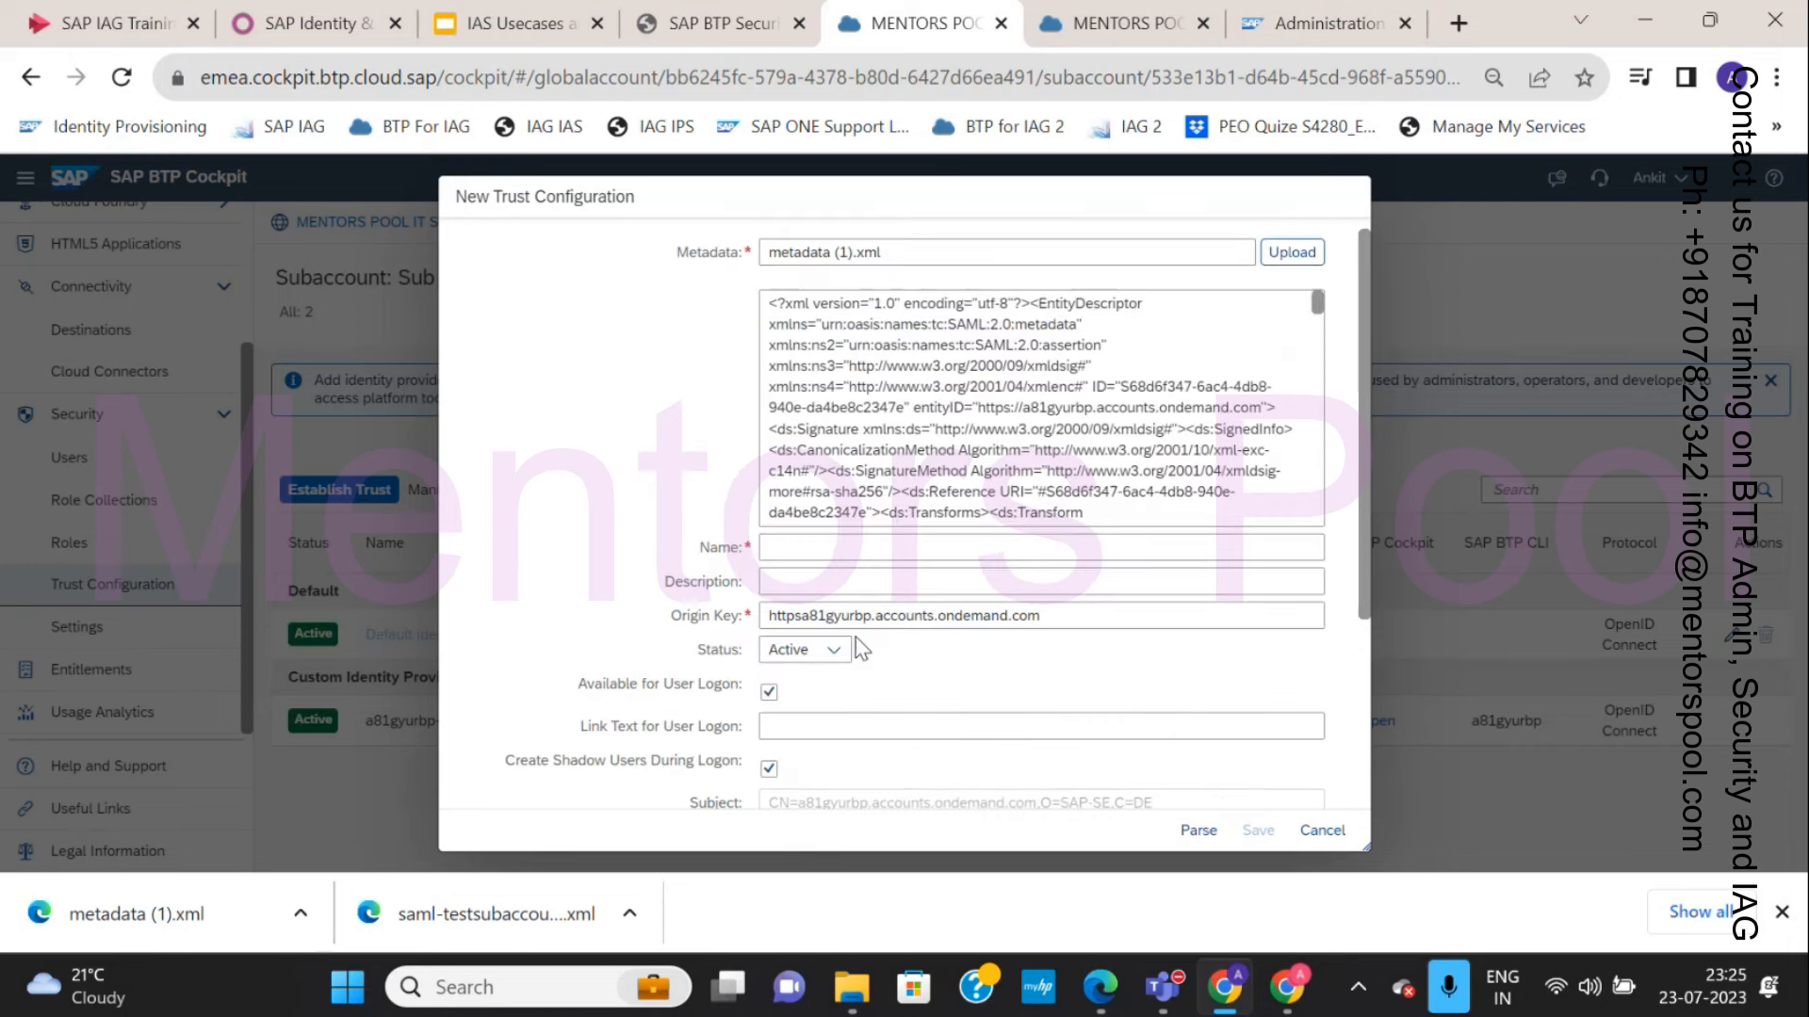
click(826, 549)
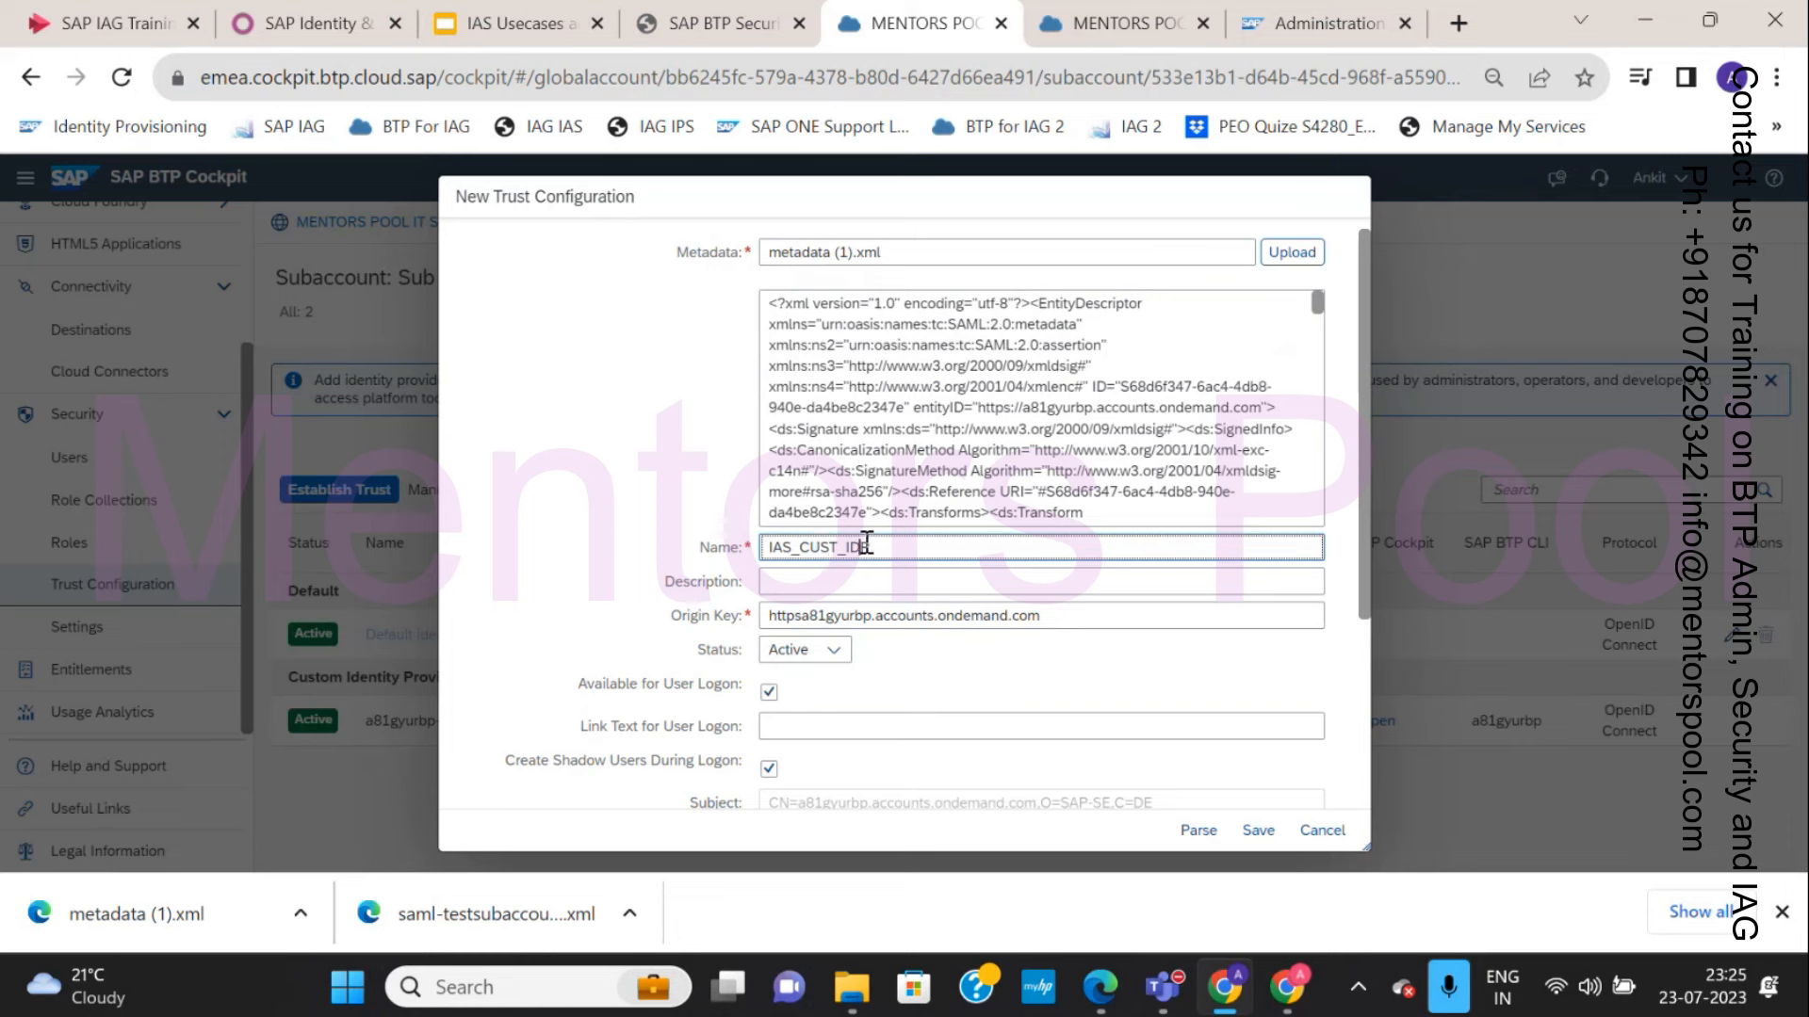
double_click(865, 544)
key(ctrl+c)
click(799, 585)
key(ctrl+v)
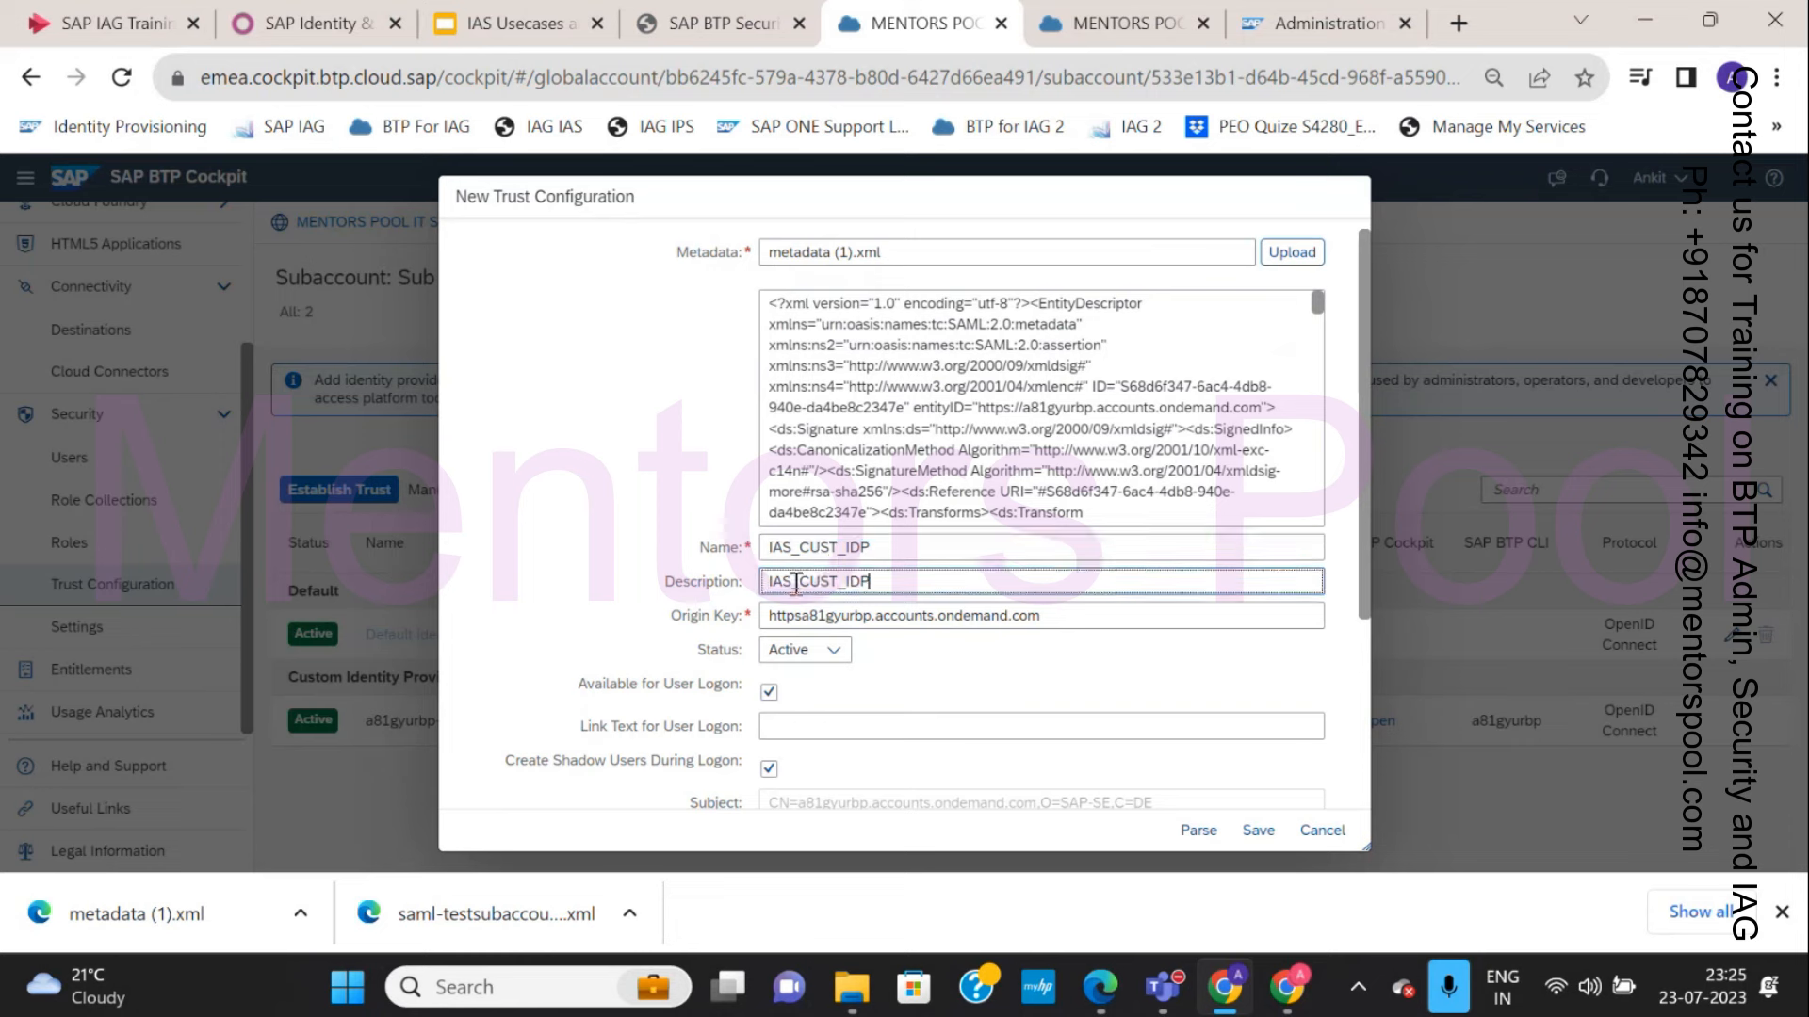
click(814, 725)
key(ctrl+v)
click(1257, 831)
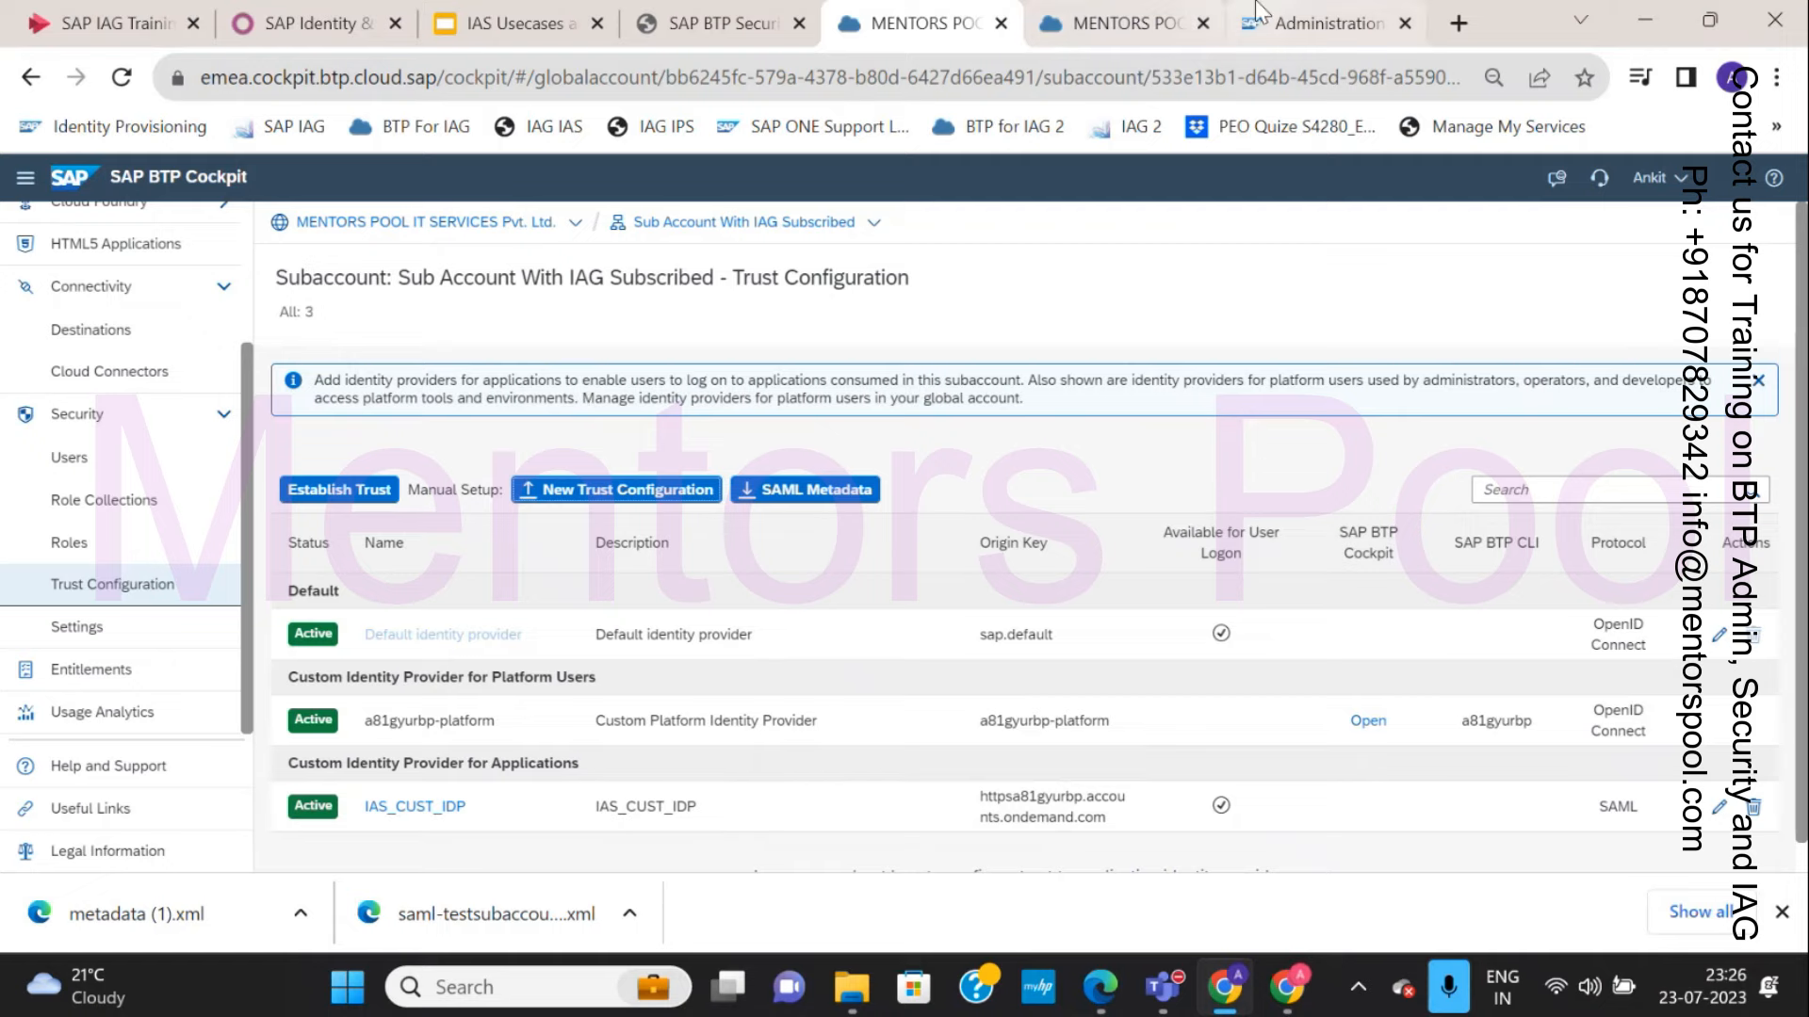
Open the bookmarked IAG 2 site in a new browser tab.
click(1328, 23)
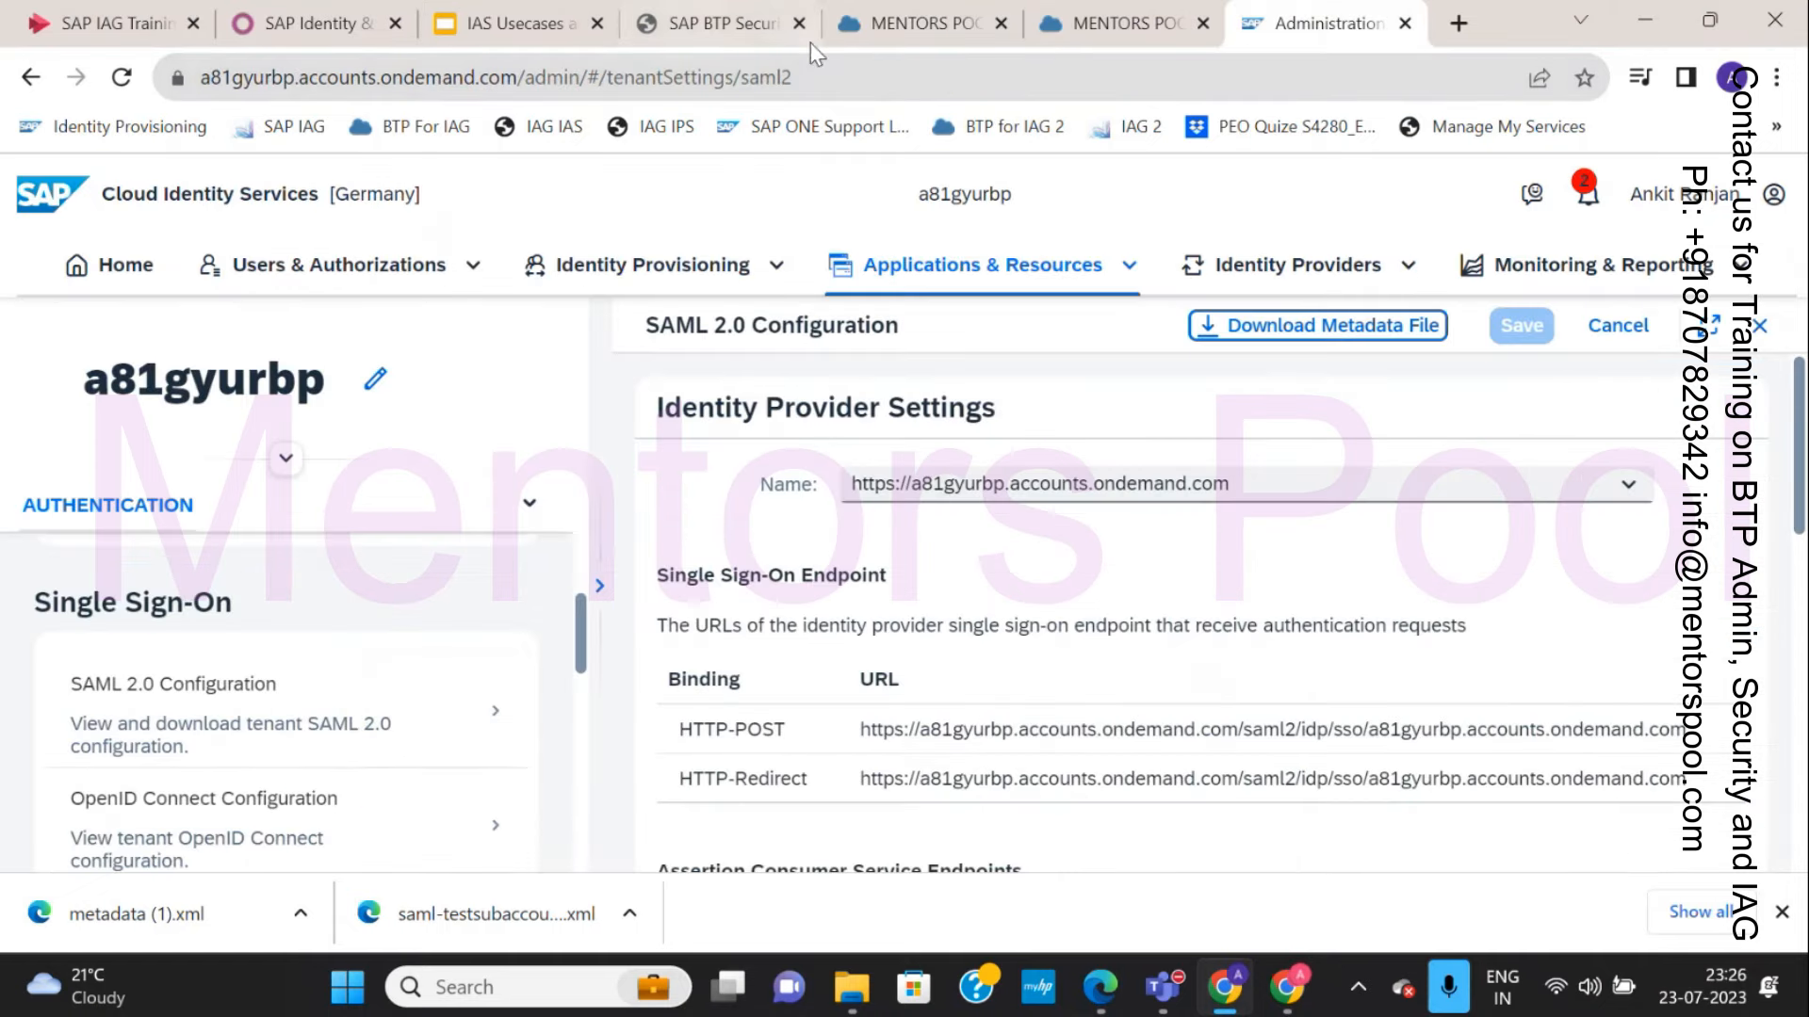
click(878, 31)
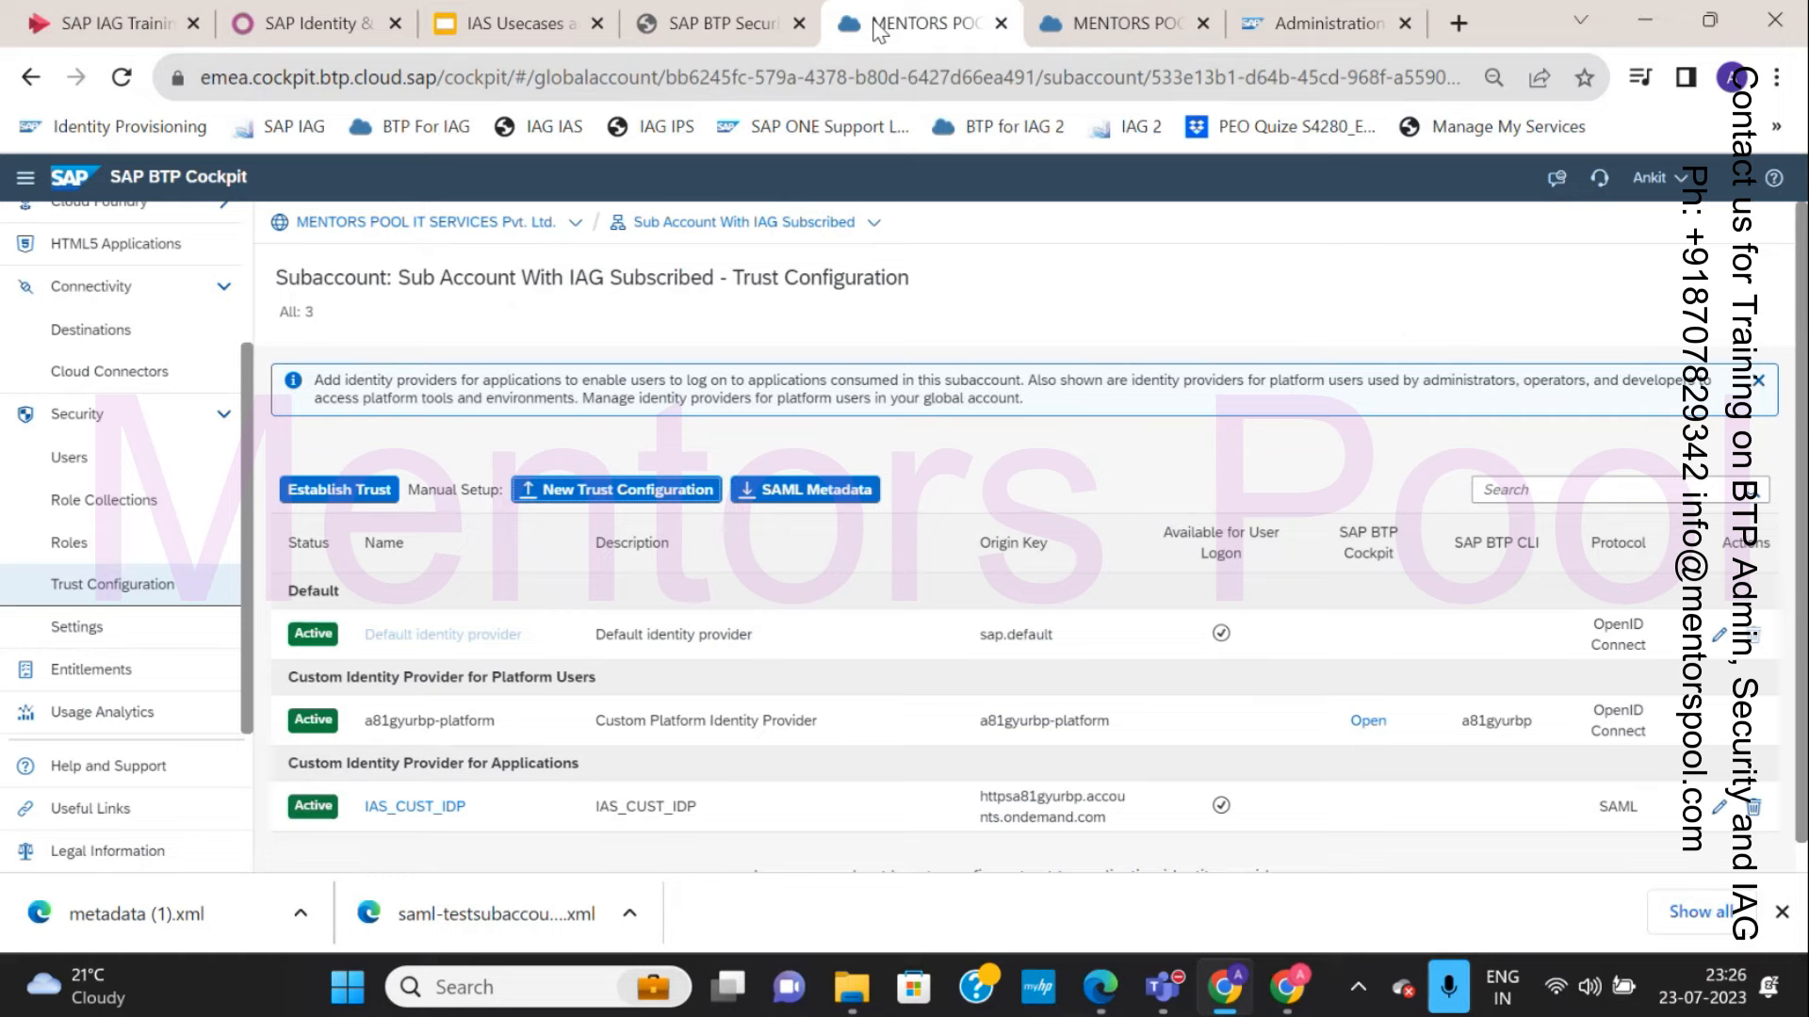
click(1458, 24)
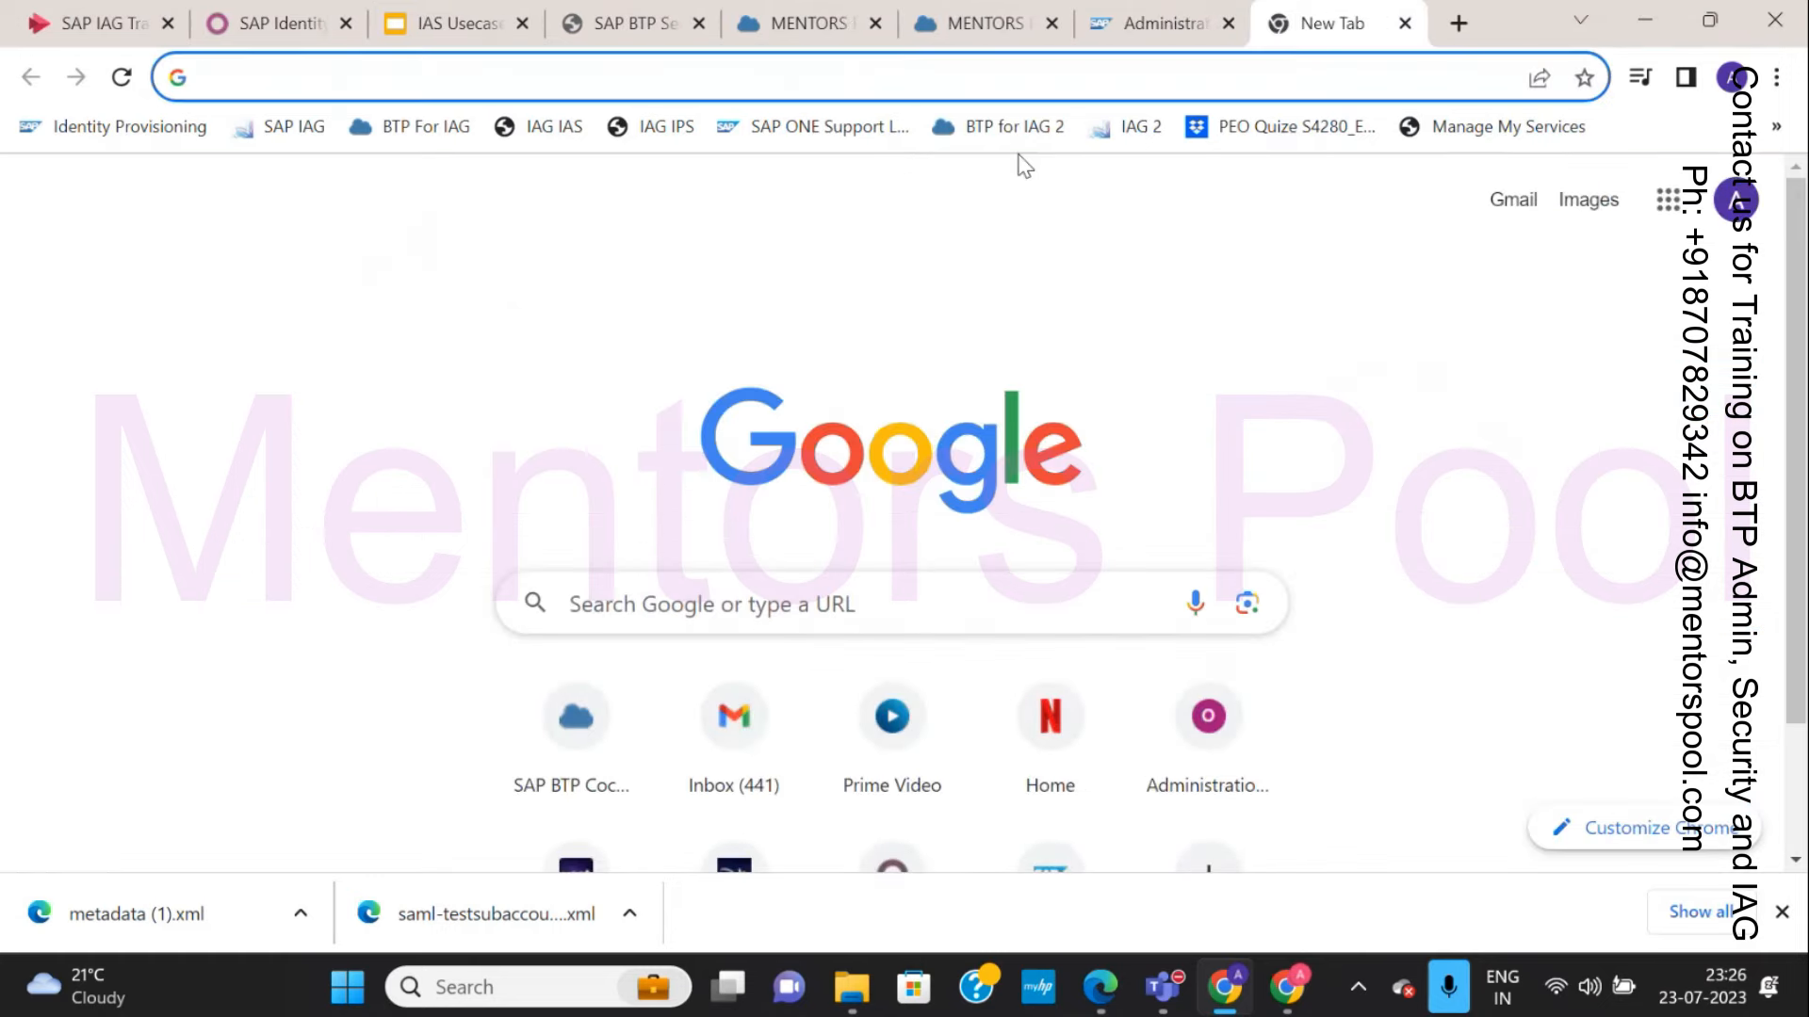
click(1134, 132)
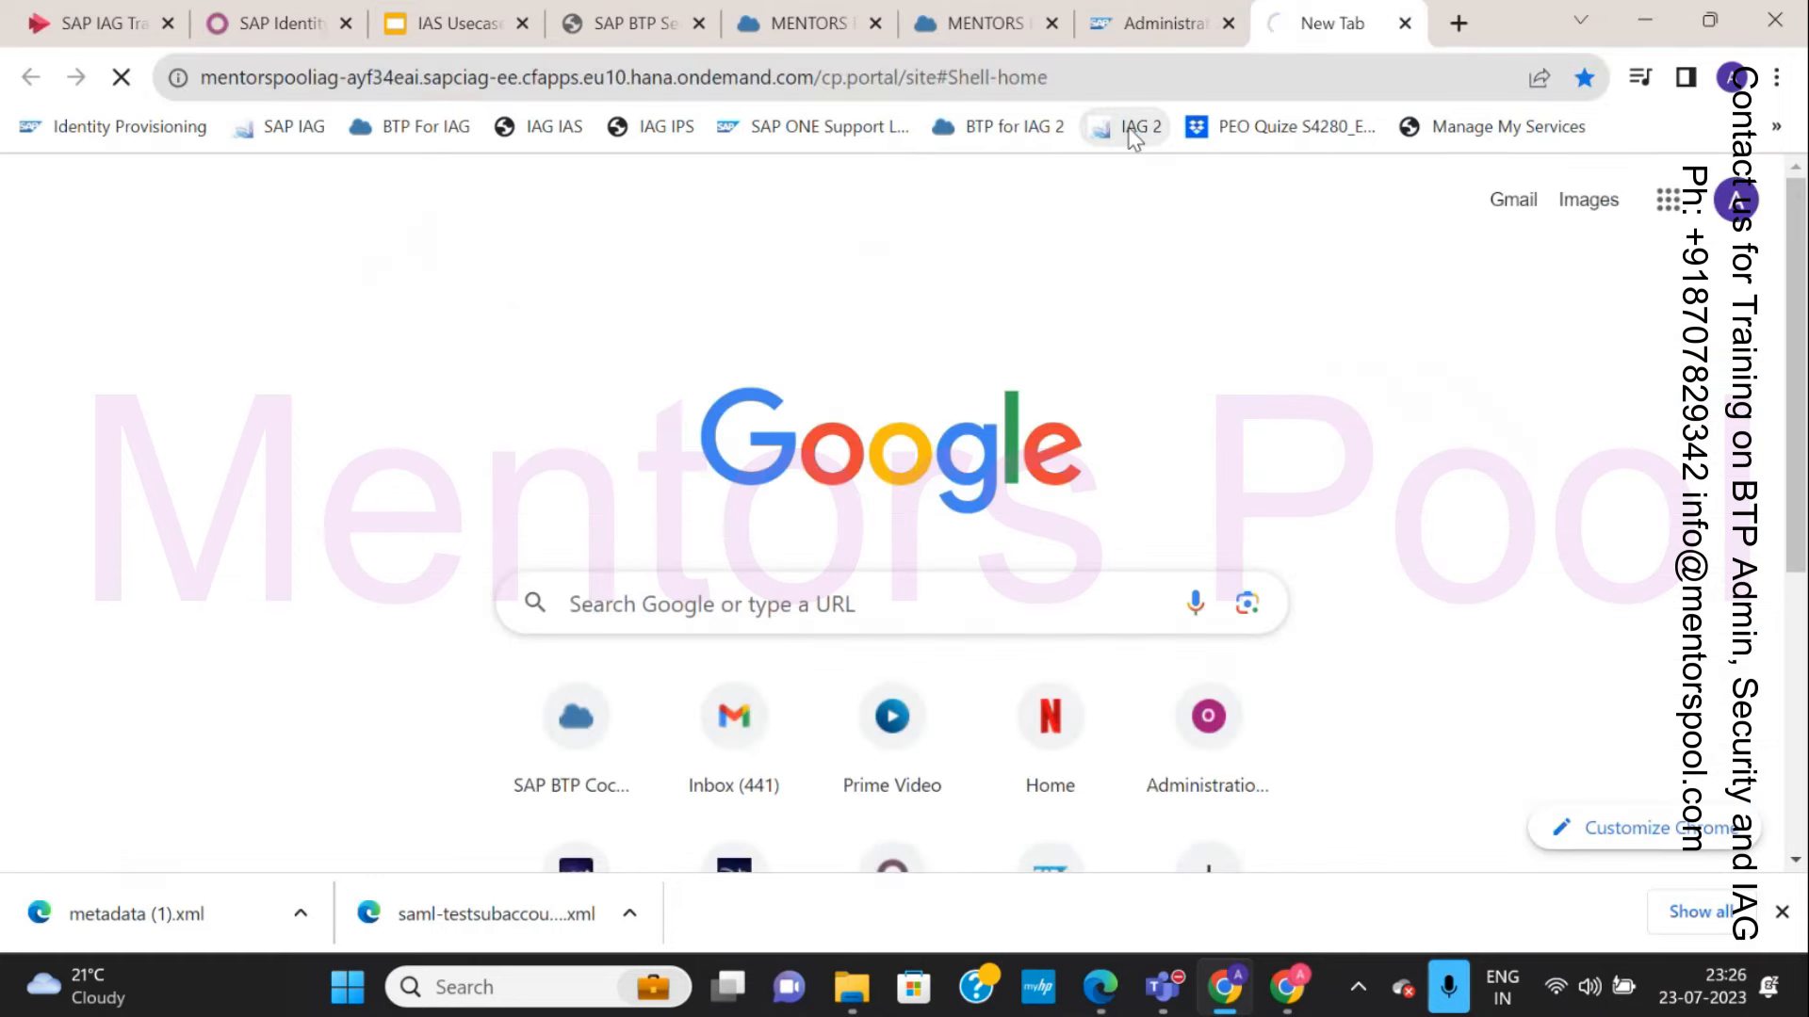